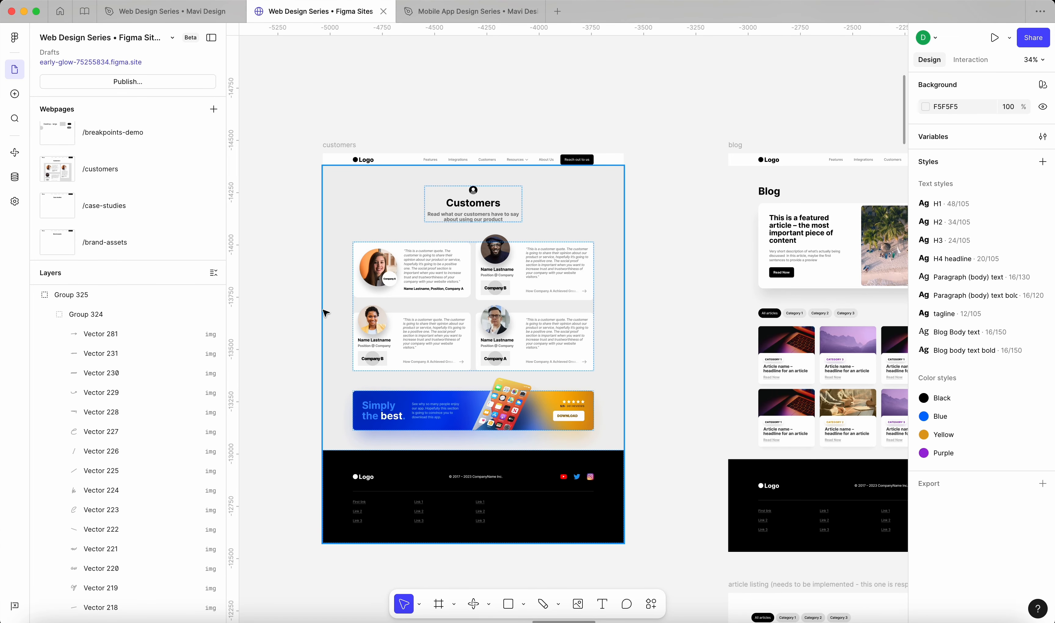
# Step: Survey the page designs on the canvas, comparing the customers mockup with the integrations mockup
pyautogui.scroll(-10, 706, 452)
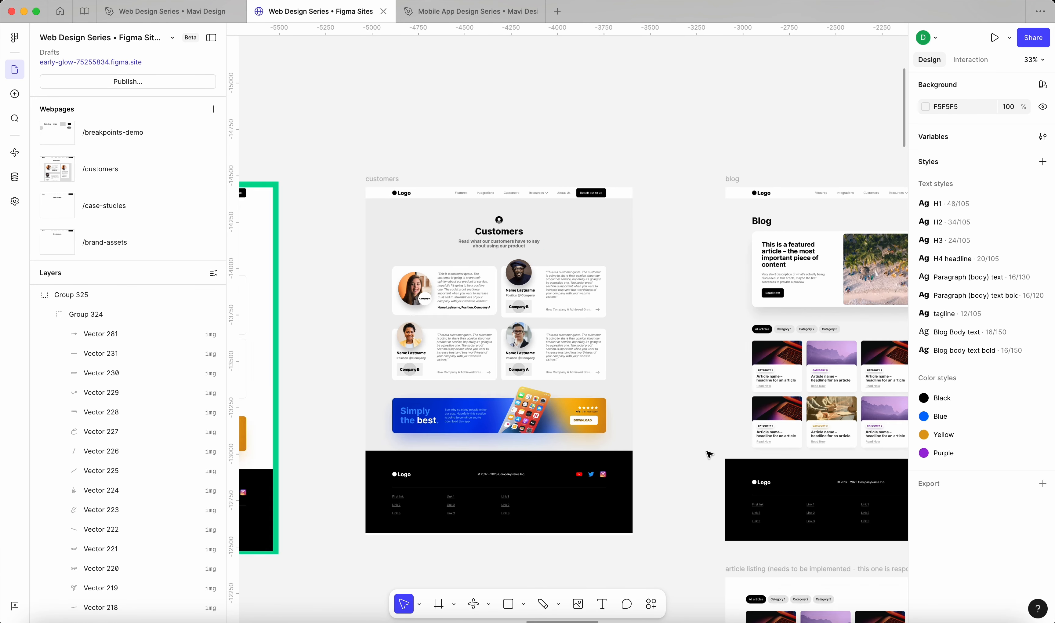
pyautogui.scroll(-8, 707, 453)
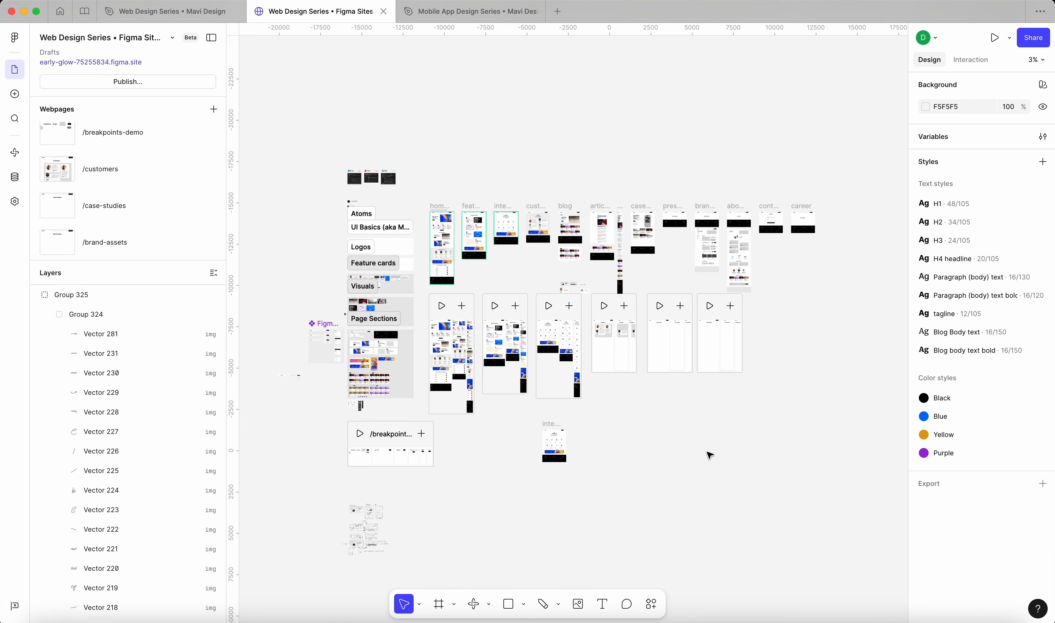
pyautogui.moveTo(871, 573); pyautogui.dragTo(281, 145)
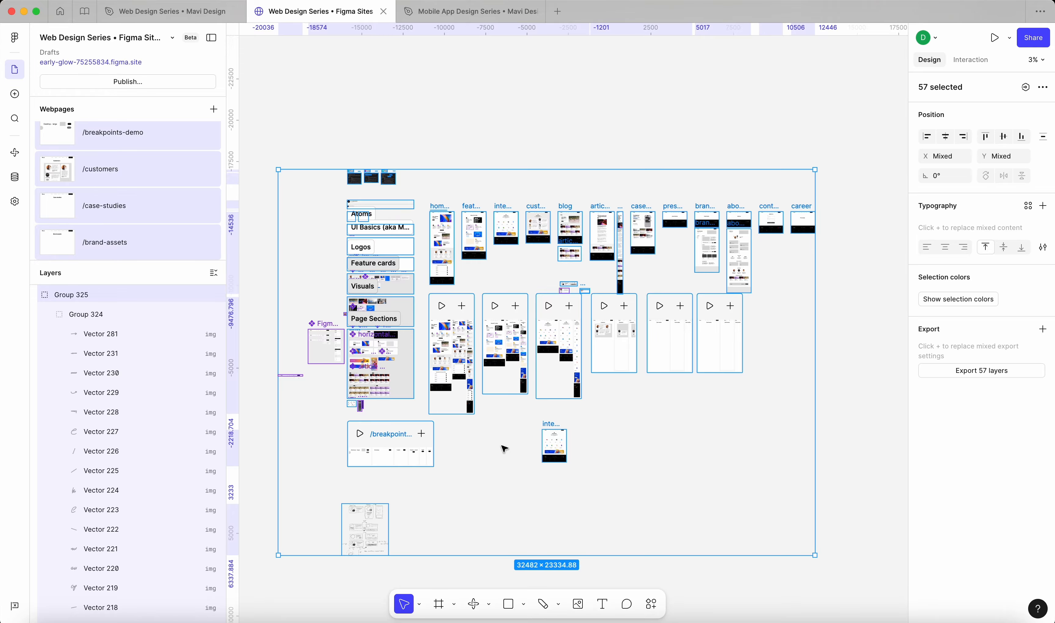
pyautogui.press('Escape')
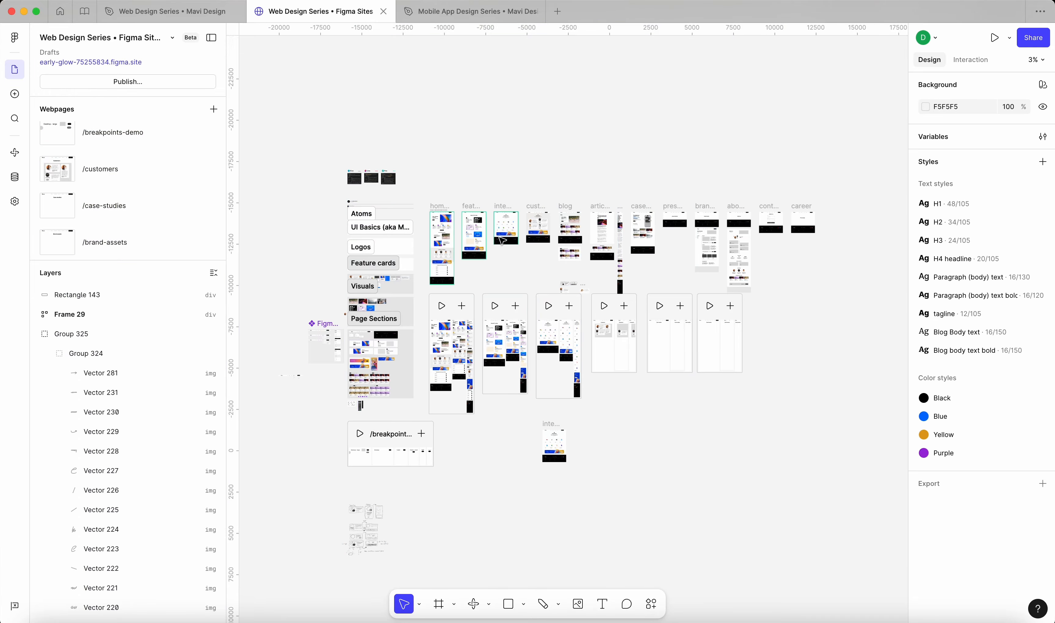
pyautogui.scroll(5, 534, 223)
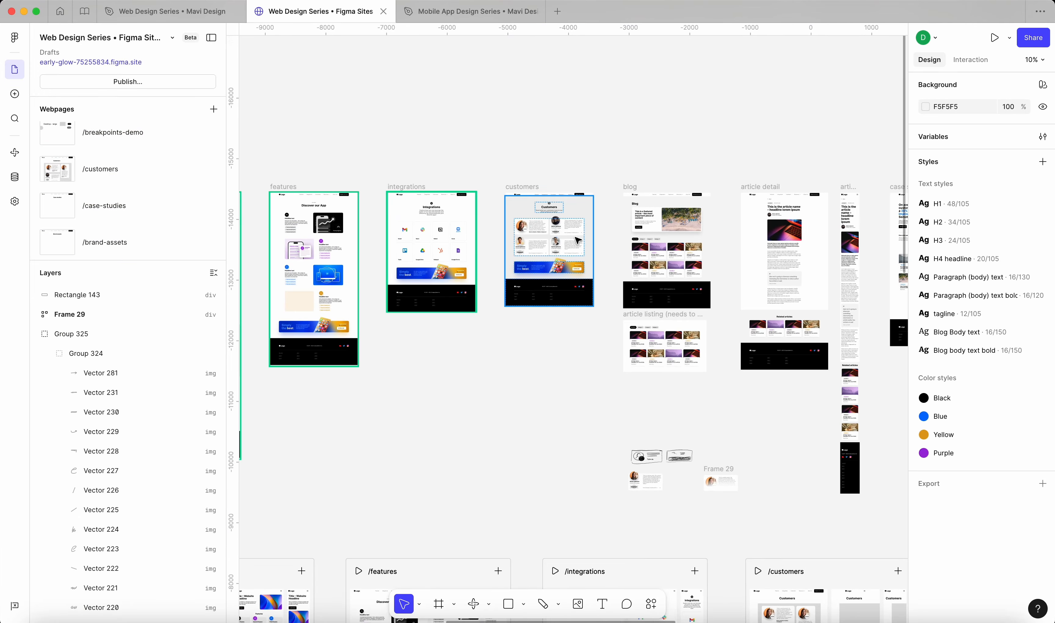
pyautogui.scroll(5, 578, 240)
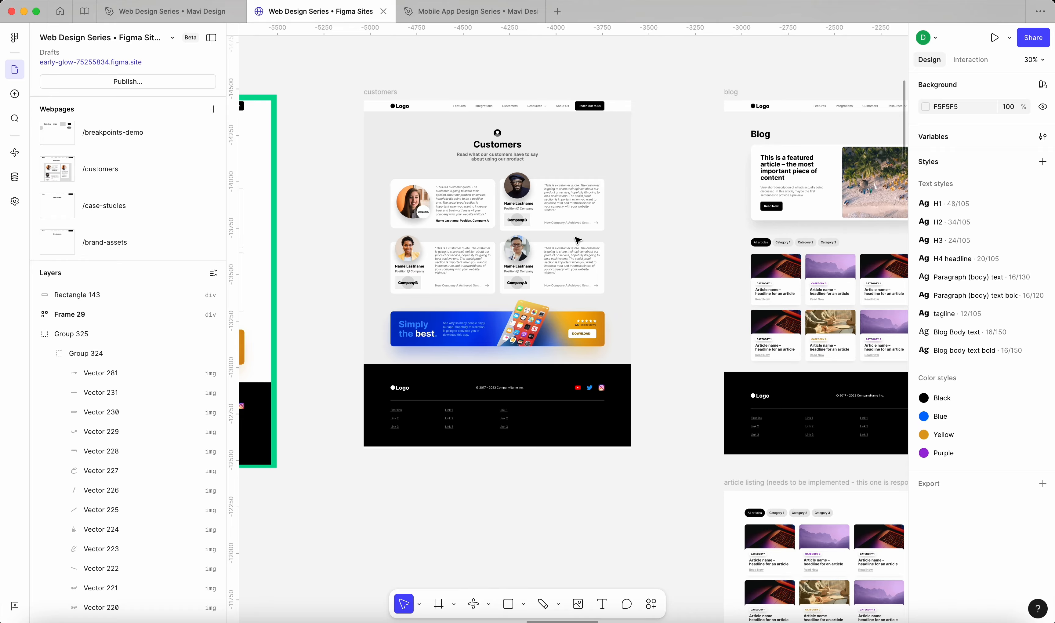
pyautogui.scroll(-3, 578, 240)
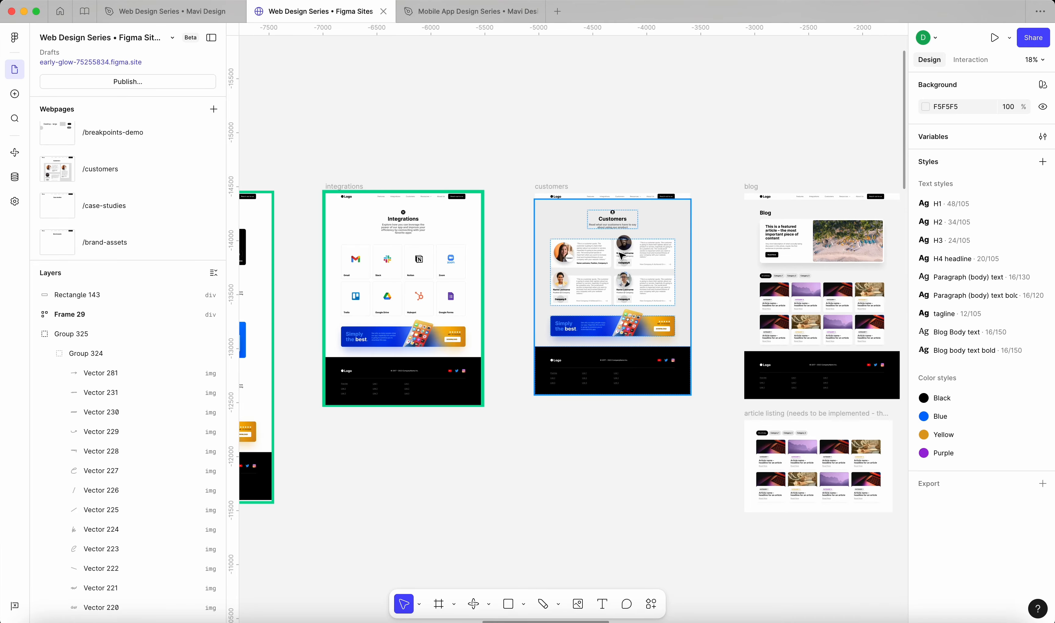
pyautogui.scroll(5, 325, 187)
pyautogui.click(342, 193)
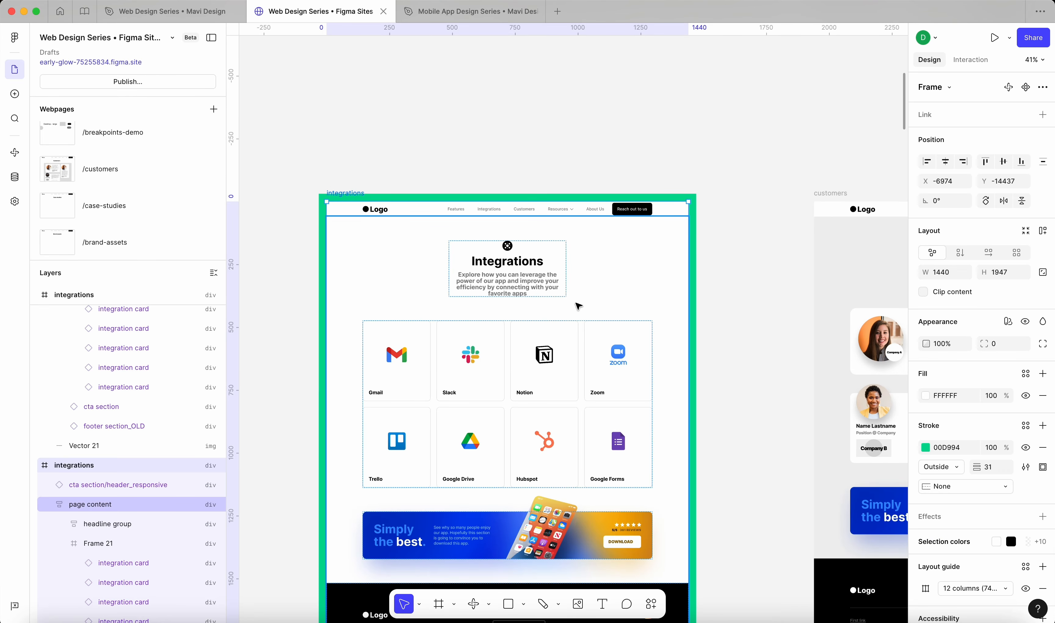
pyautogui.scroll(-3, 548, 318)
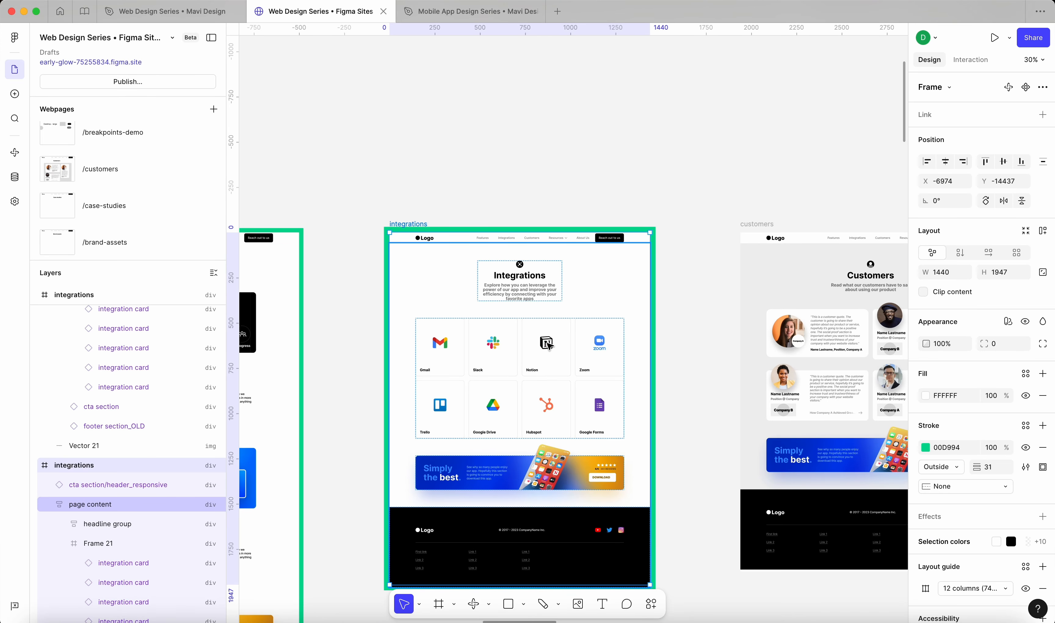
pyautogui.scroll(-5, 552, 343)
pyautogui.press('Escape')
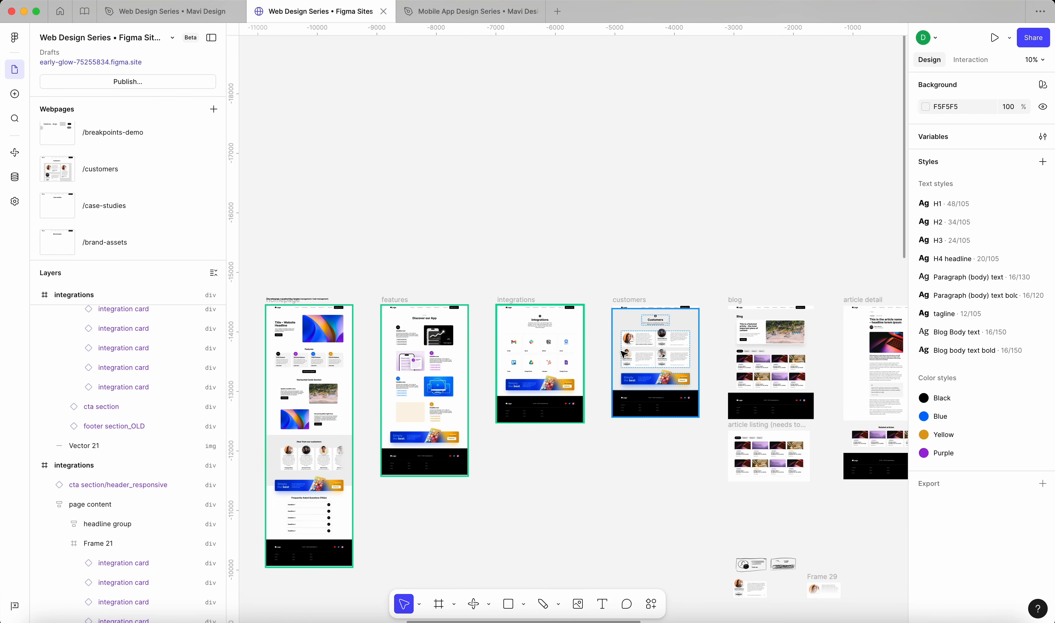
pyautogui.scroll(5, 623, 354)
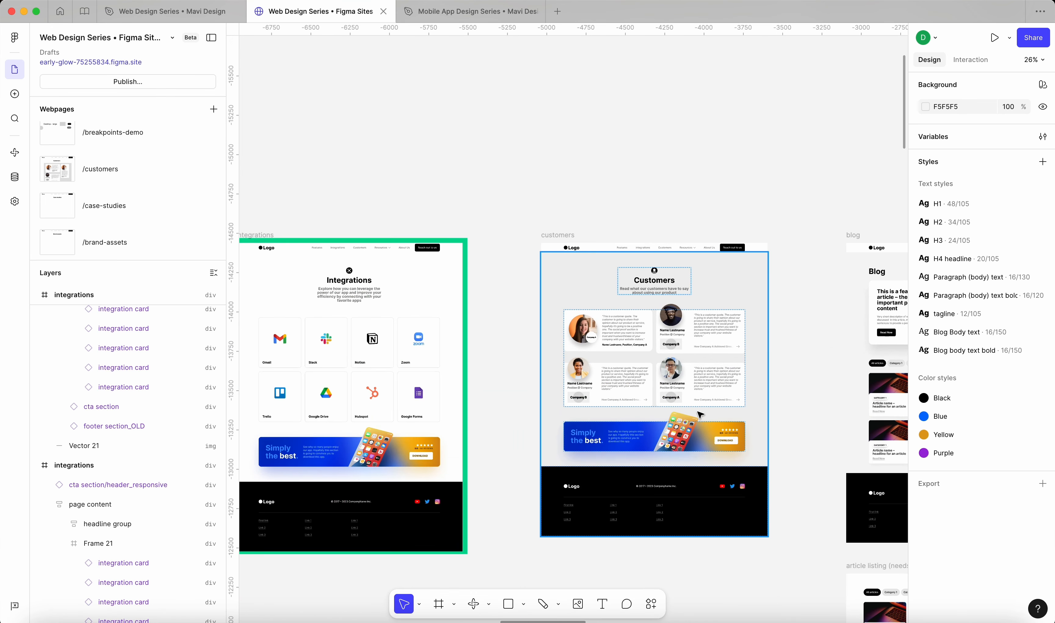
pyautogui.scroll(-5, 637, 364)
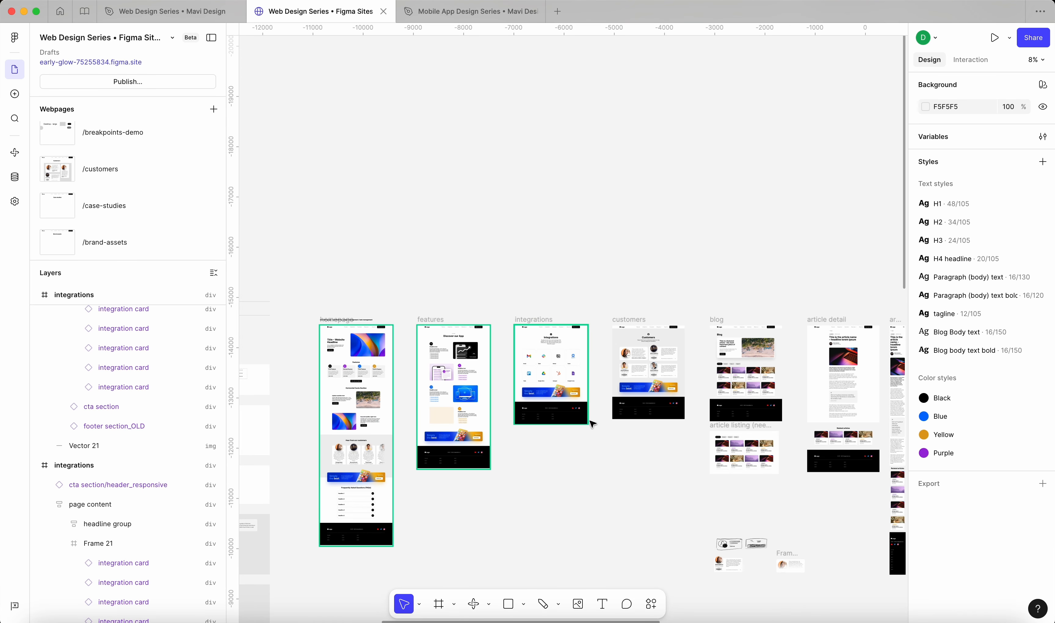
# Step: Move the grey testimonial cards frame out of the /customers webpage onto the empty canvas above it
pyautogui.scroll(-10, 636, 446)
pyautogui.hscroll(6, 636, 445)
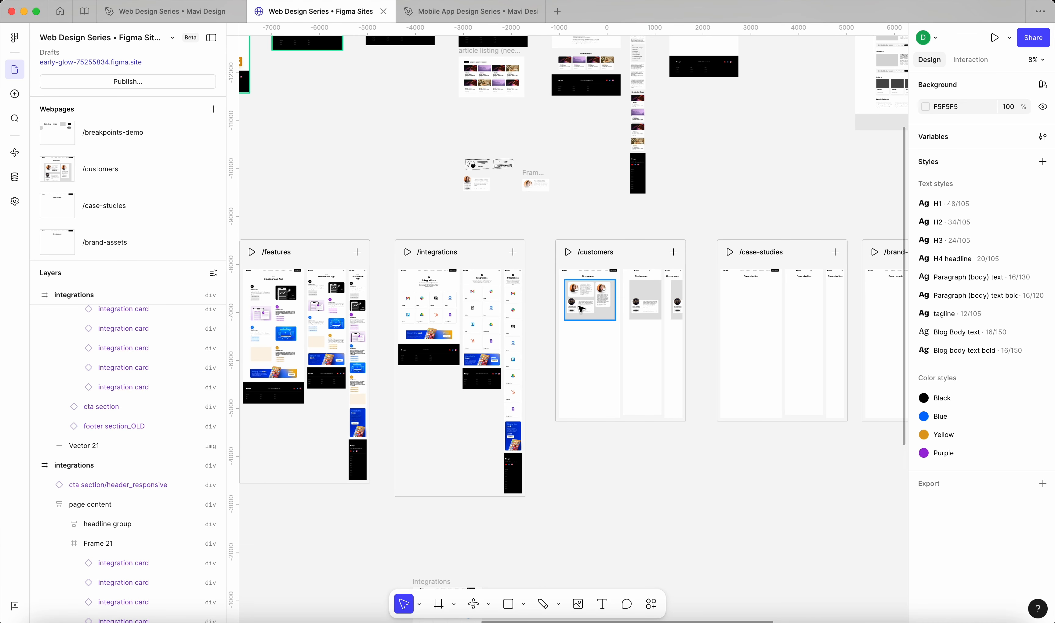
pyautogui.scroll(5, 581, 308)
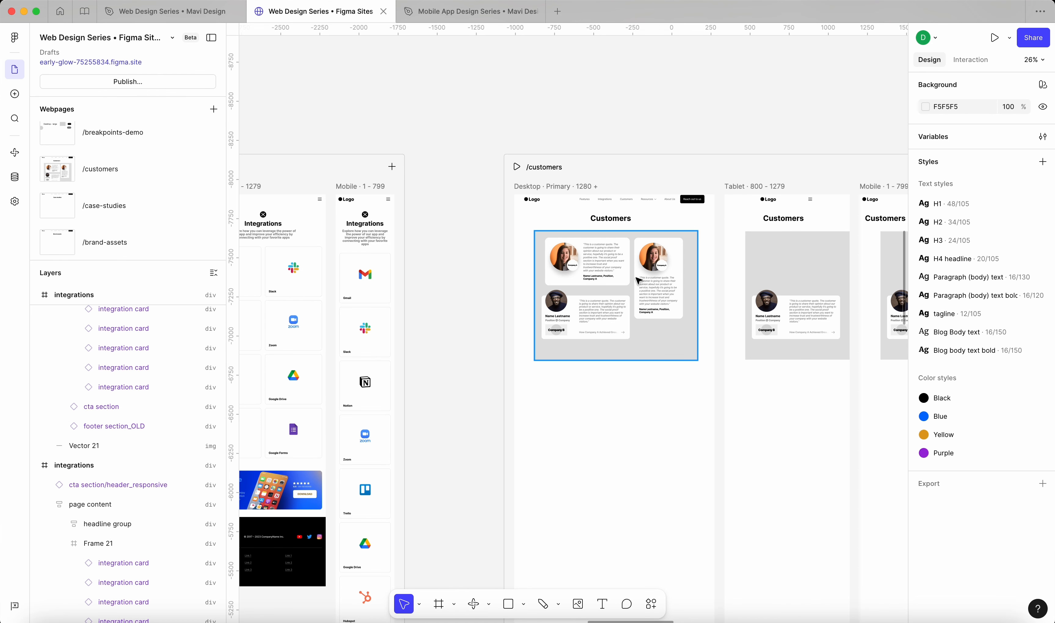
pyautogui.scroll(3, 634, 294)
pyautogui.hscroll(-2, 635, 295)
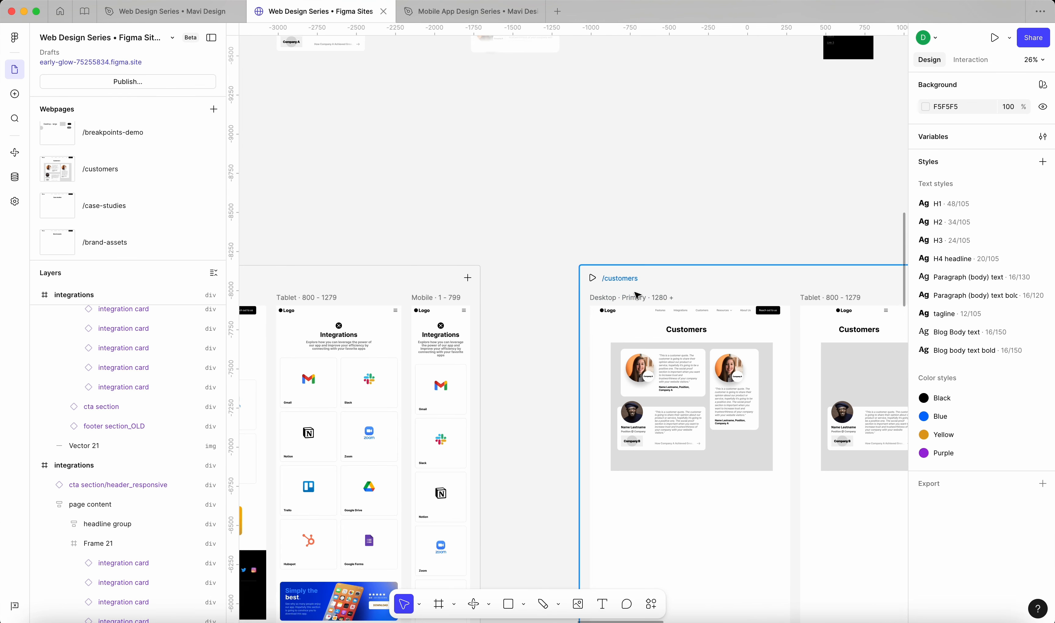
pyautogui.scroll(-2, 635, 296)
pyautogui.scroll(5, 679, 374)
pyautogui.click(660, 345)
pyautogui.doubleClick(661, 345)
pyautogui.scroll(-4, 628, 355)
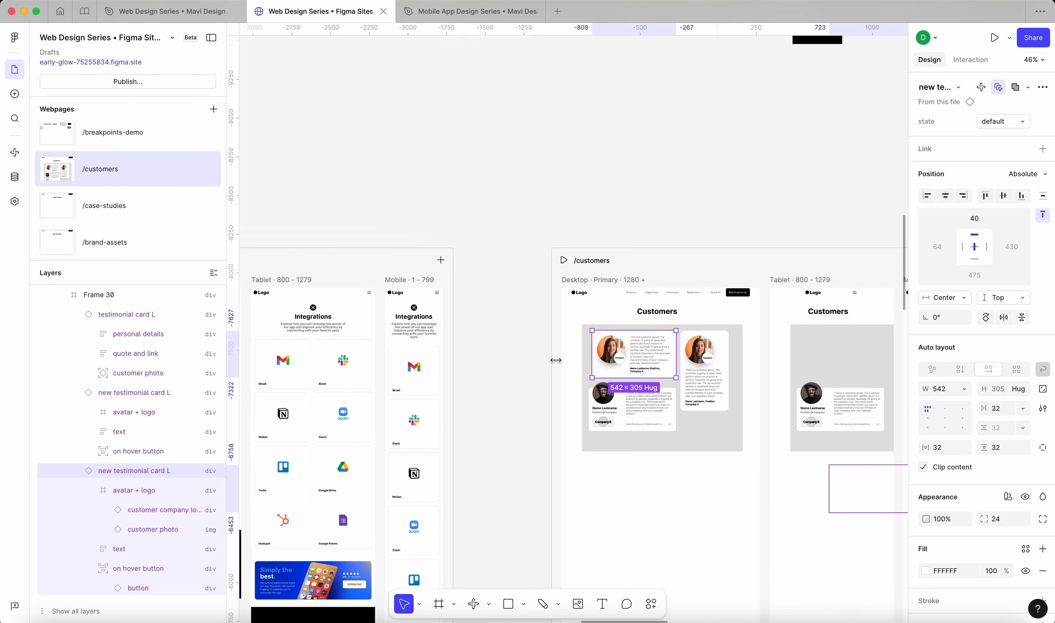
pyautogui.click(633, 376)
pyautogui.moveTo(668, 396); pyautogui.dragTo(632, 210)
# Step: Delete the tablet and mobile copies of the testimonial cards frame, keeping only the desktop one above /customers
pyautogui.hscroll(6, 632, 211)
pyautogui.scroll(2, 632, 211)
pyautogui.scroll(1, 631, 211)
pyautogui.hscroll(1, 631, 211)
pyautogui.click(753, 199)
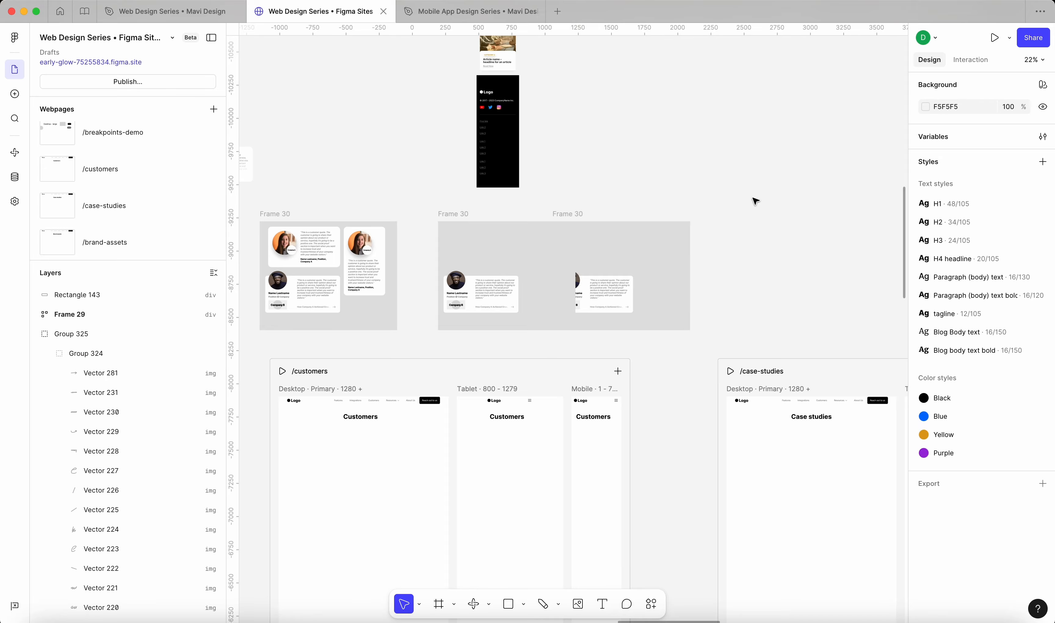
pyautogui.moveTo(753, 199); pyautogui.dragTo(570, 457)
pyautogui.click(453, 215)
pyautogui.press('BackSpace')
pyautogui.click(560, 214)
pyautogui.press('BackSpace')
# Step: Delete the header navigation and the Customers headline from all breakpoints of the /customers webpage
pyautogui.scroll(-3, 551, 386)
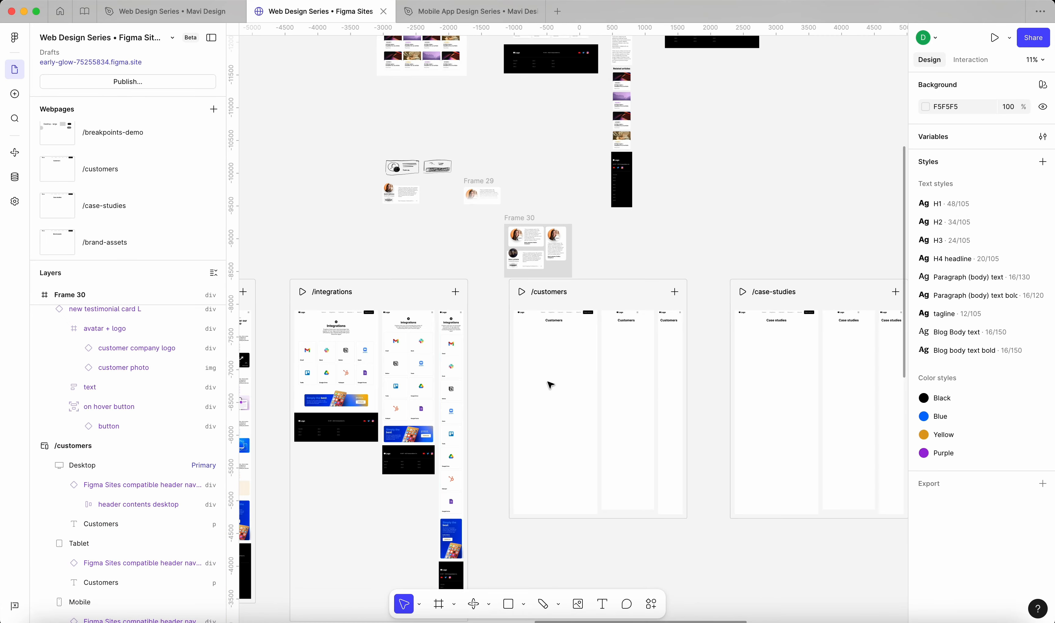
pyautogui.scroll(6, 554, 325)
pyautogui.scroll(-10, 555, 324)
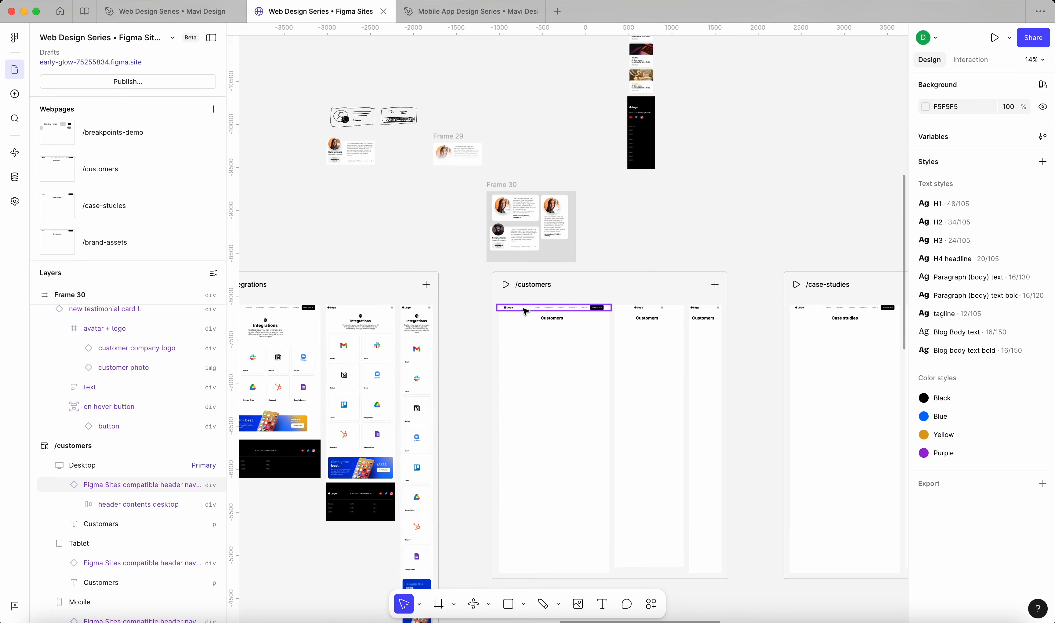
pyautogui.scroll(3, 613, 304)
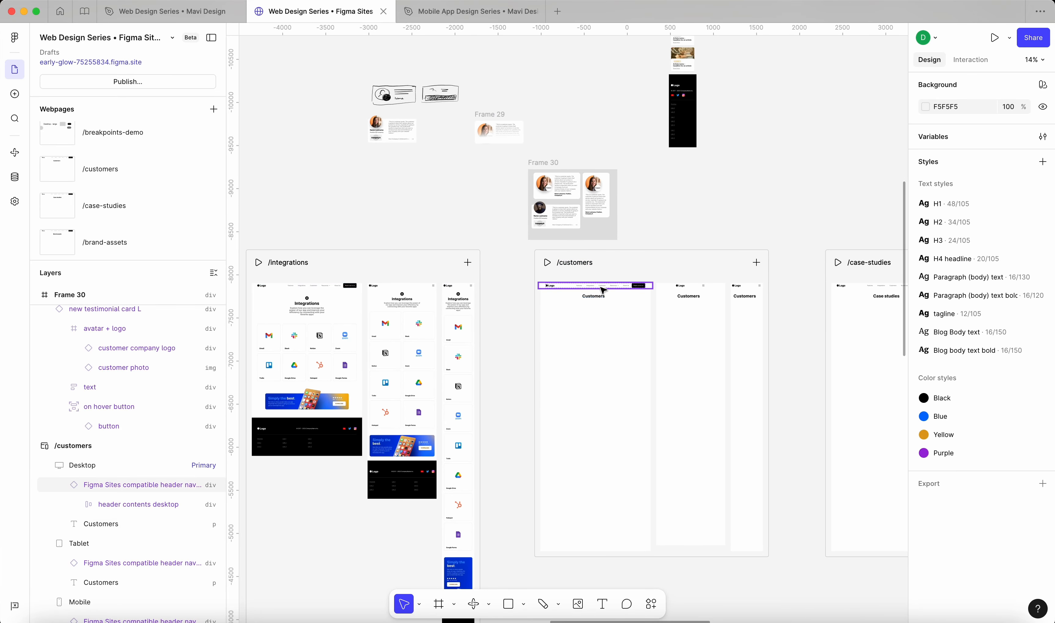
pyautogui.click(616, 285)
pyautogui.scroll(5, 623, 291)
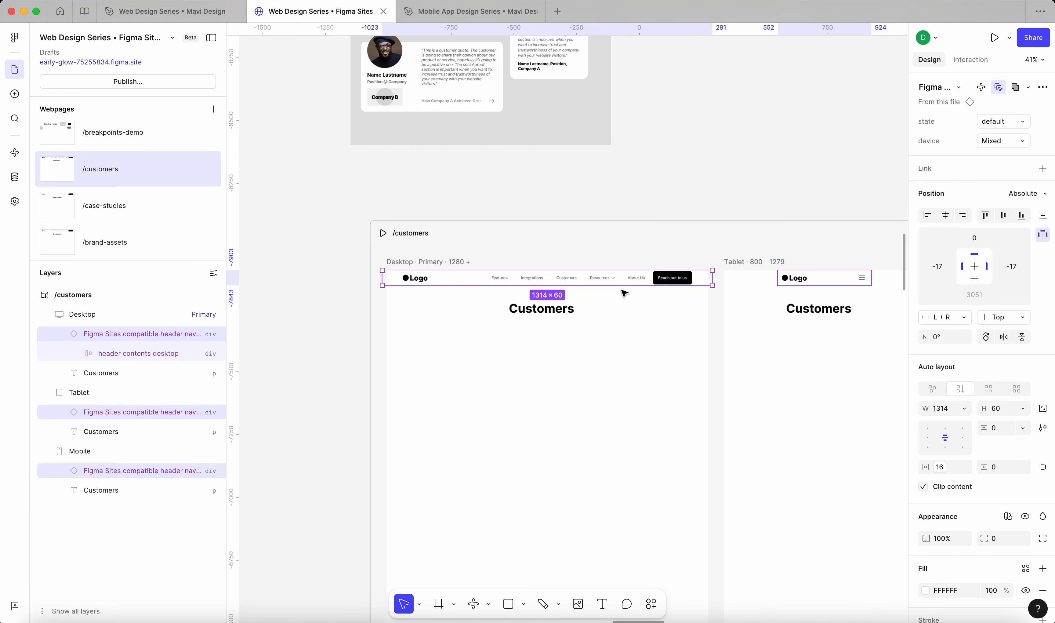
pyautogui.press('BackSpace')
pyautogui.click(554, 315)
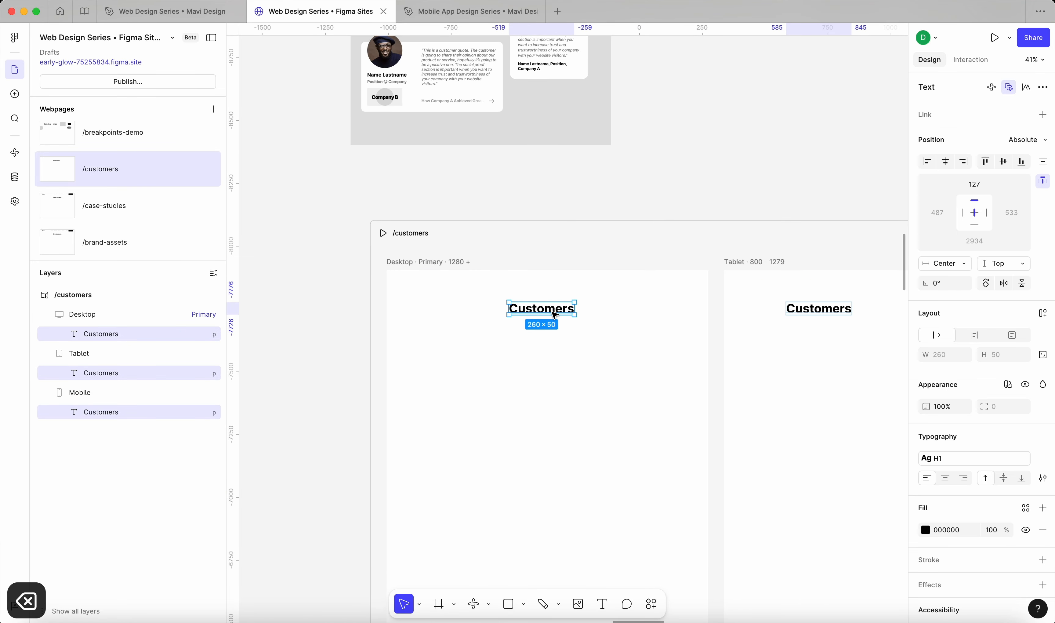
pyautogui.press('BackSpace')
# Step: Rename the "features page content" frame in the desktop breakpoint of /integrations to "integrations page content"
pyautogui.scroll(-5, 554, 315)
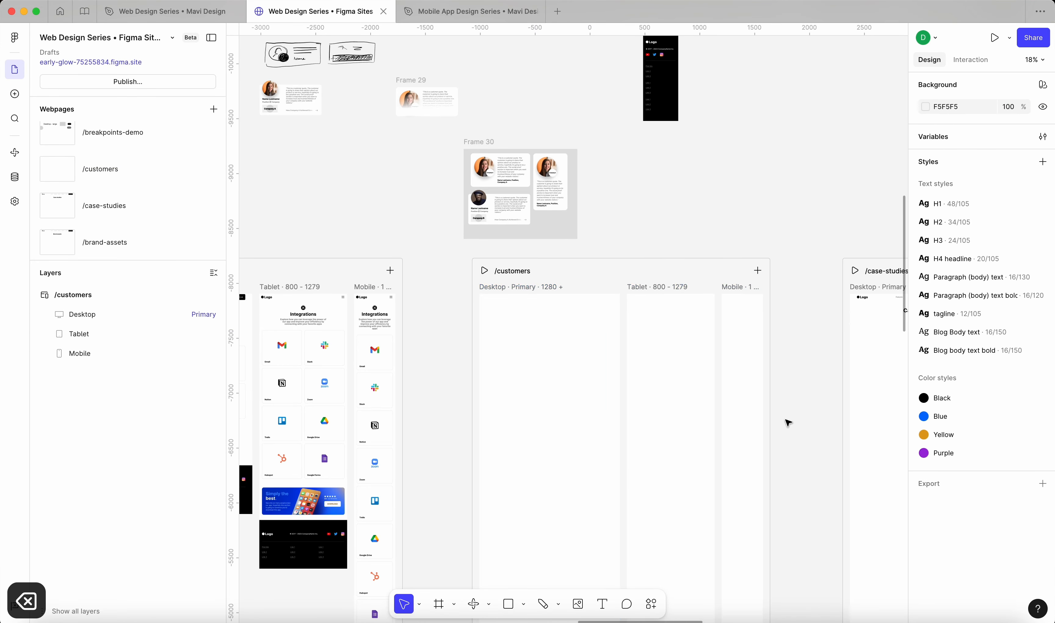
pyautogui.hscroll(-10, 790, 419)
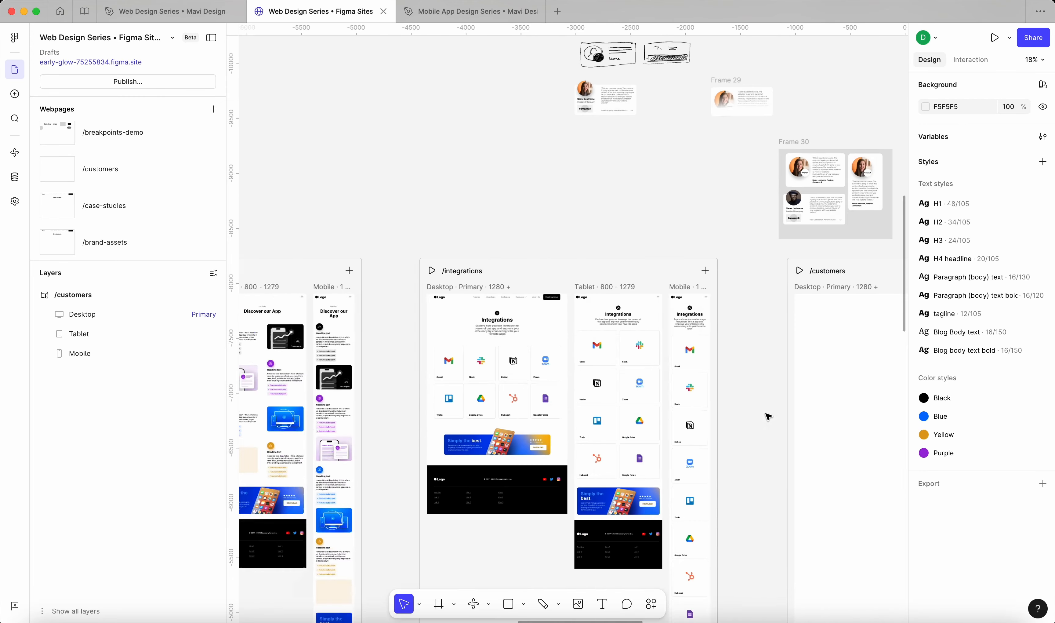
pyautogui.click(527, 380)
pyautogui.hscroll(3, 528, 380)
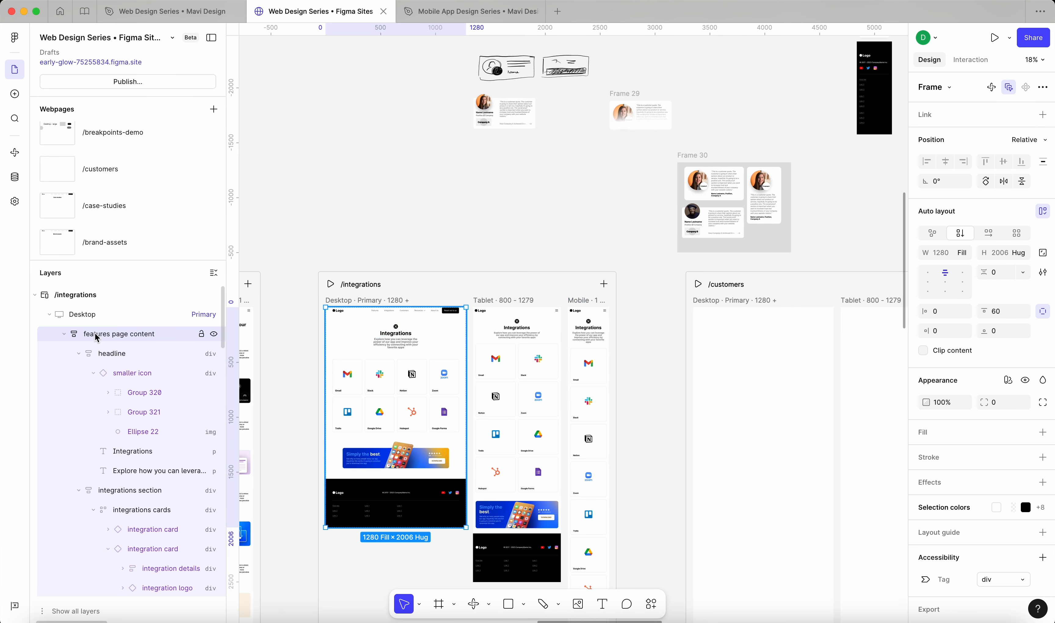
pyautogui.doubleClick(104, 336)
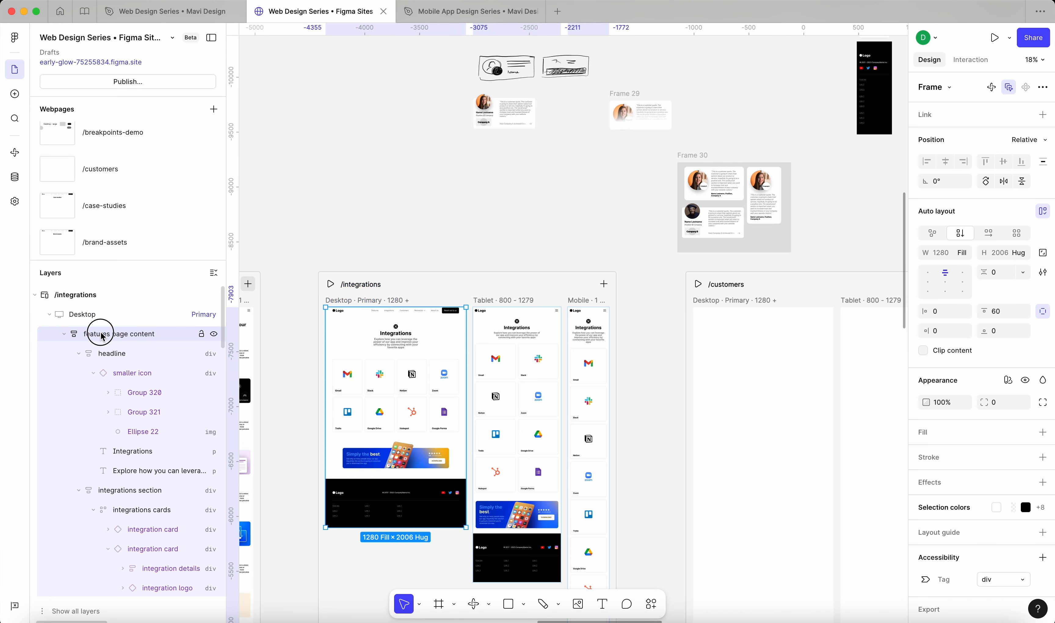
pyautogui.write('inre')
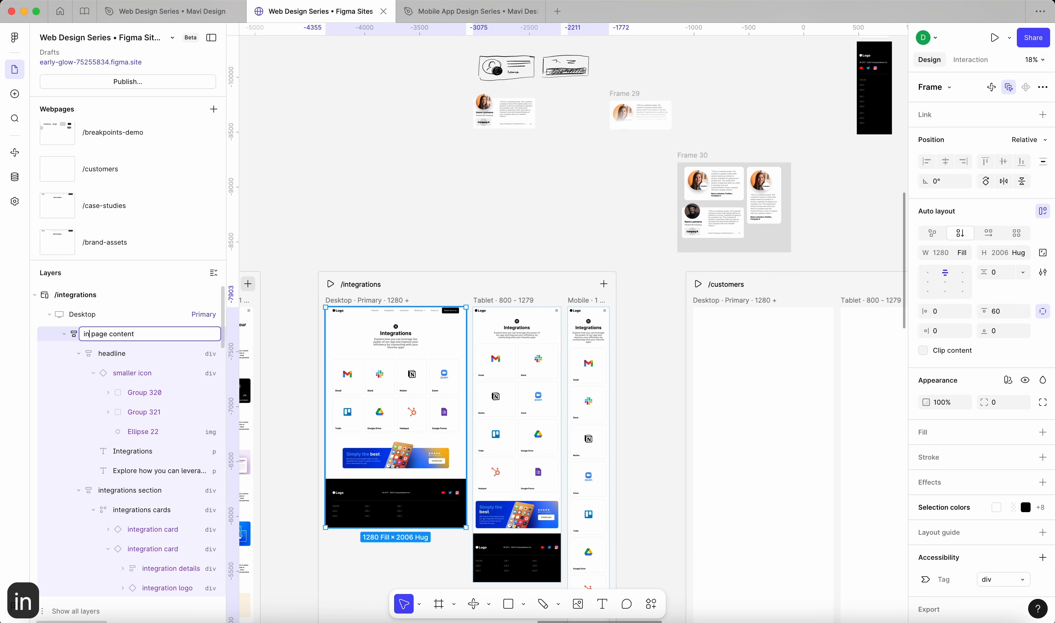
pyautogui.press('BackSpace')
pyautogui.press('BackSpace')
pyautogui.write('tegrations')
pyautogui.press('Return')
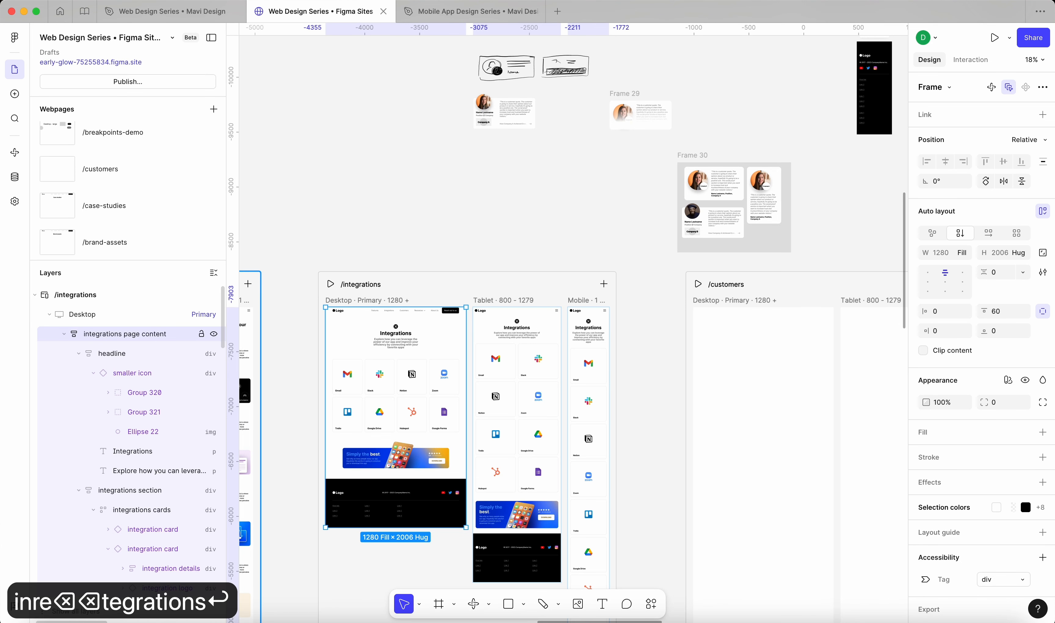
# Step: Copy the integrations page content frame and select the Desktop breakpoint of the /customers webpage as its destination
pyautogui.click(402, 237)
pyautogui.click(407, 371)
pyautogui.doubleClick(407, 372)
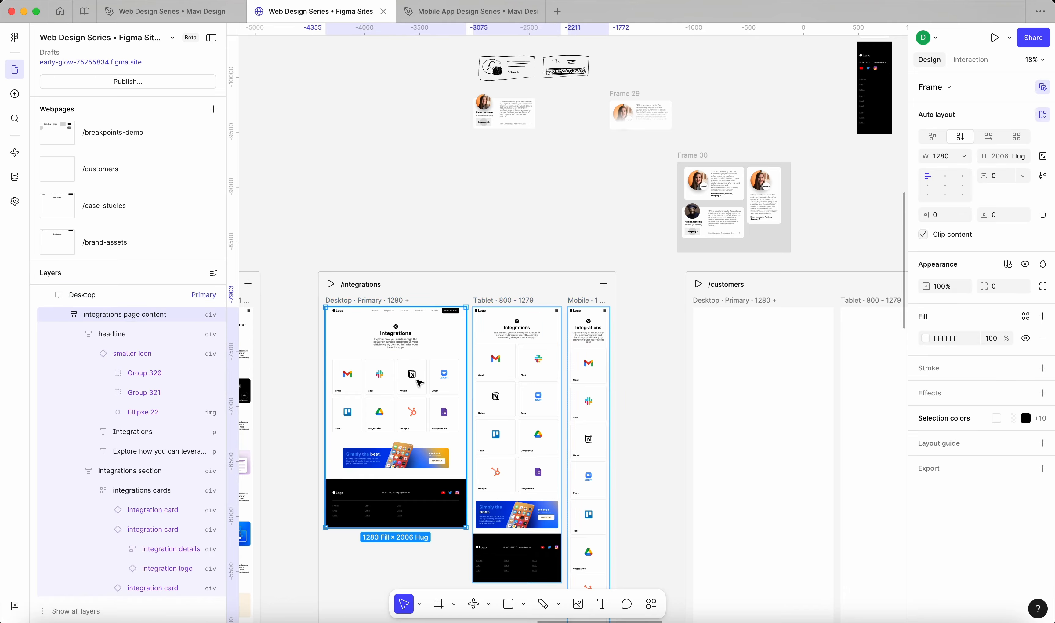
pyautogui.press('super+c')
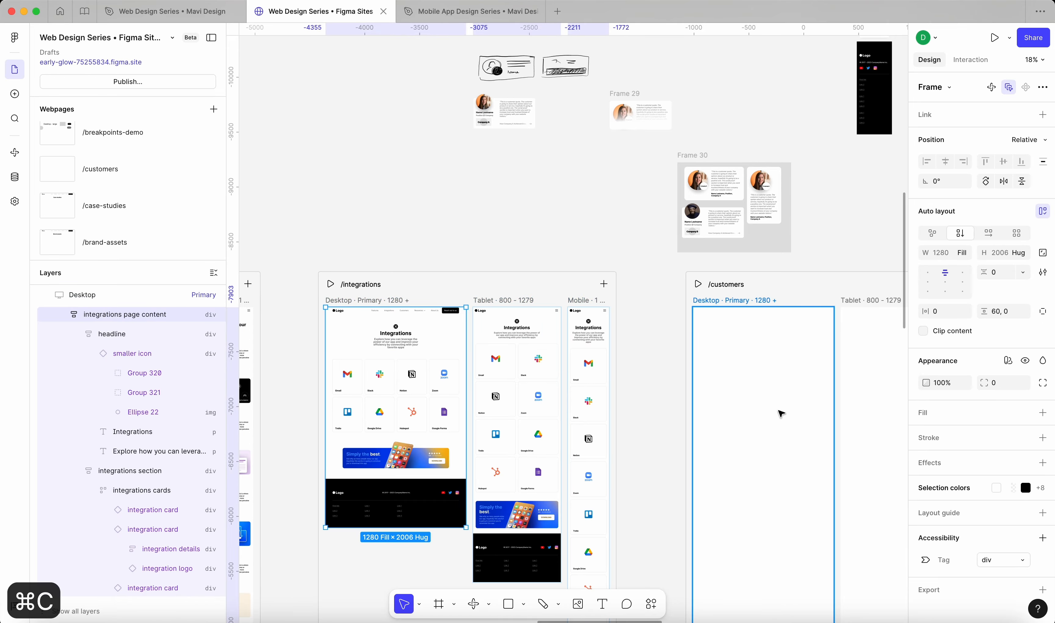
pyautogui.click(779, 411)
pyautogui.hscroll(6, 762, 410)
pyautogui.scroll(-2, 586, 453)
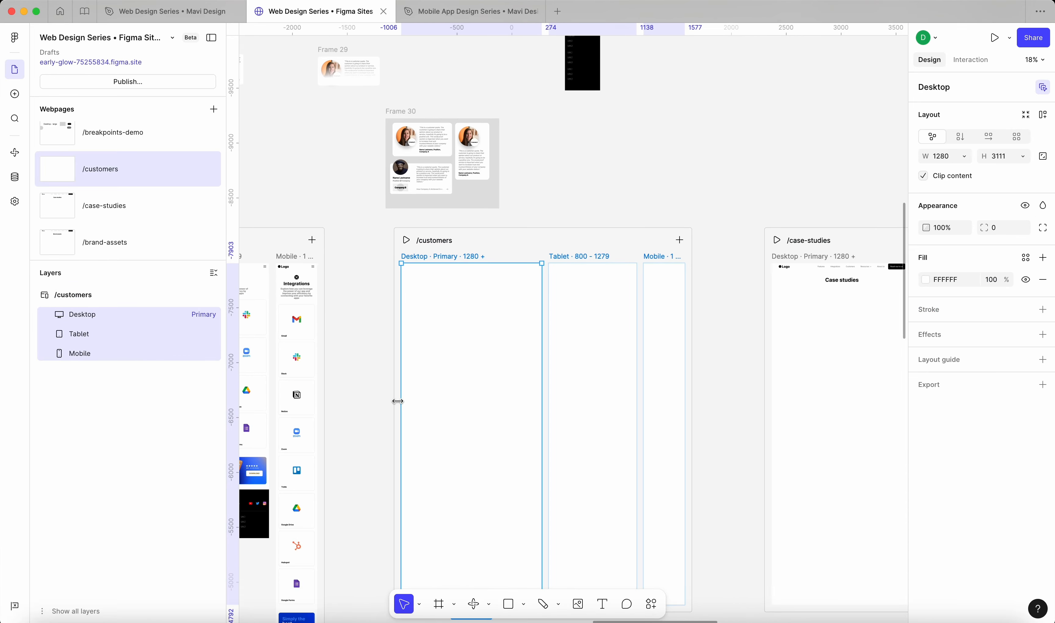
# Step: Compare the empty /customers breakpoints with the finished /integrations breakpoints
pyautogui.scroll(-3, 398, 401)
pyautogui.hscroll(2, 398, 401)
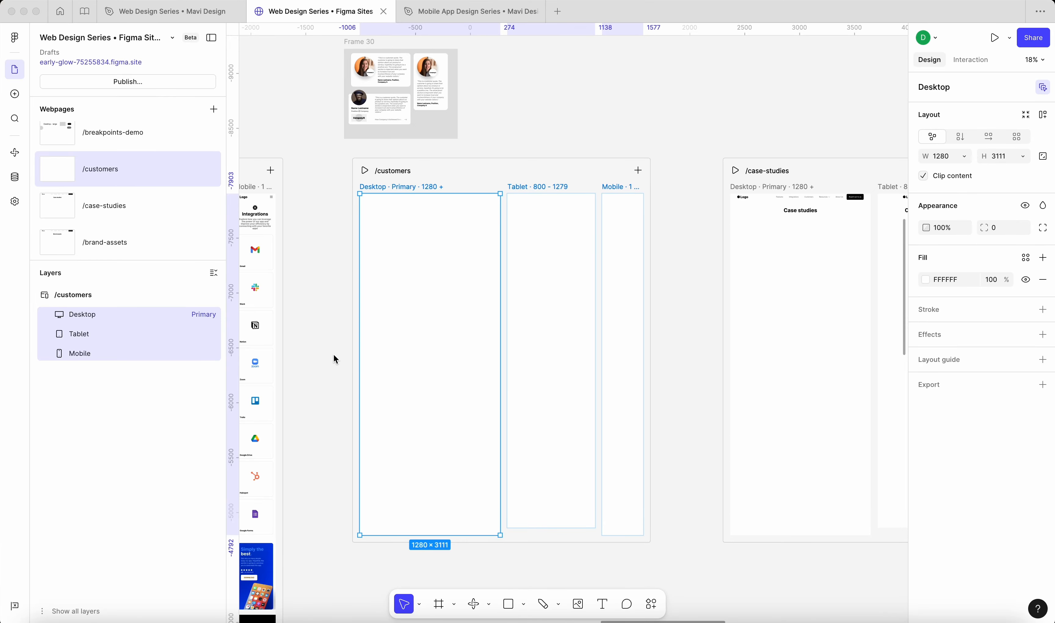
pyautogui.hscroll(-10, 335, 359)
pyautogui.scroll(3, 336, 359)
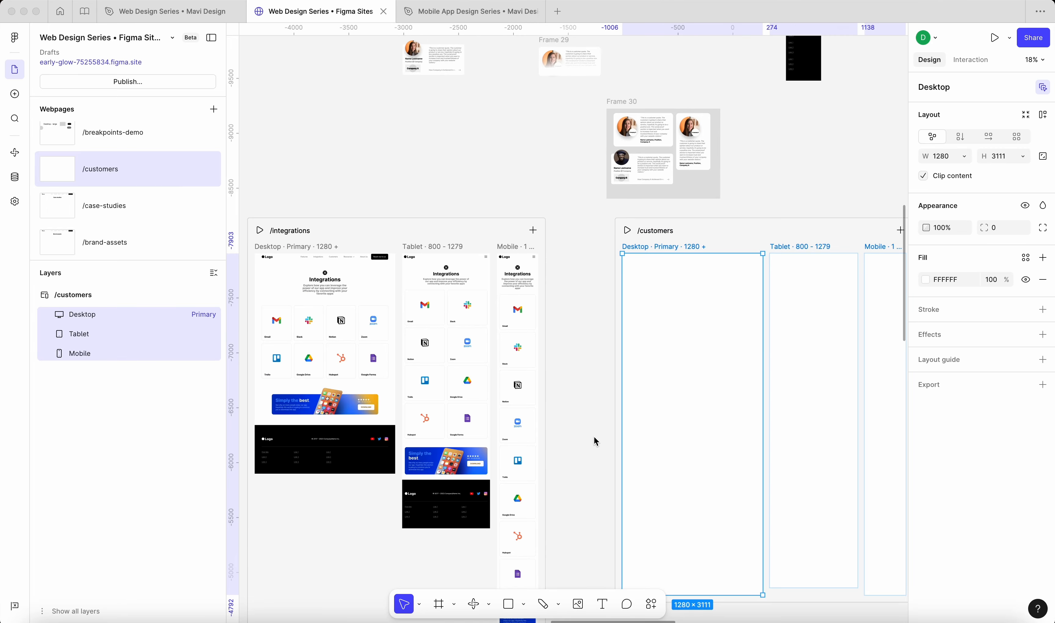
pyautogui.scroll(-3, 594, 446)
pyautogui.hscroll(3, 594, 445)
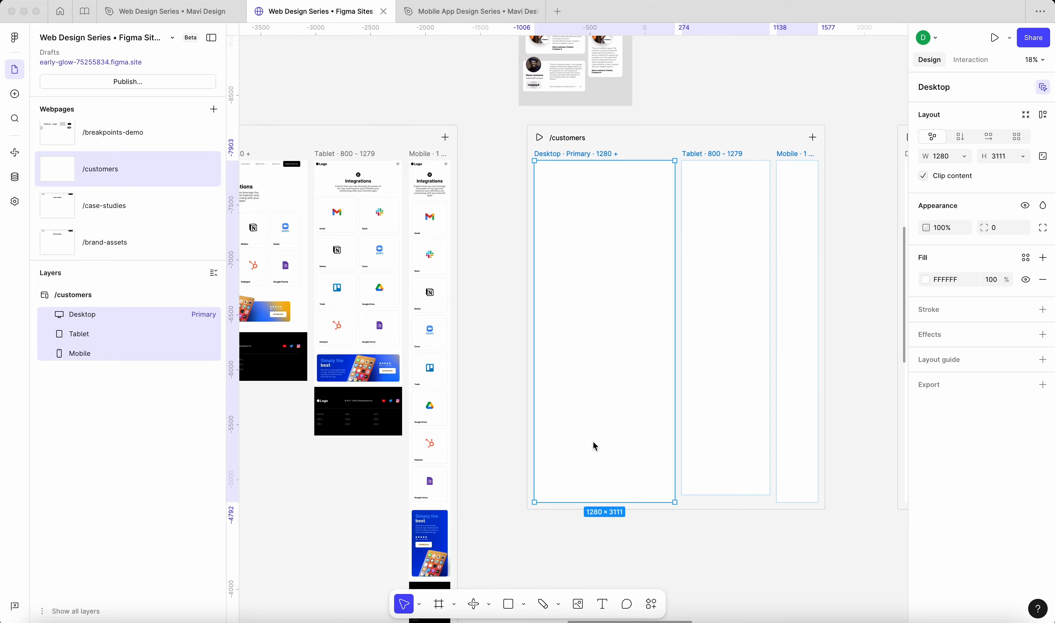
pyautogui.scroll(1, 538, 373)
pyautogui.hscroll(1, 538, 373)
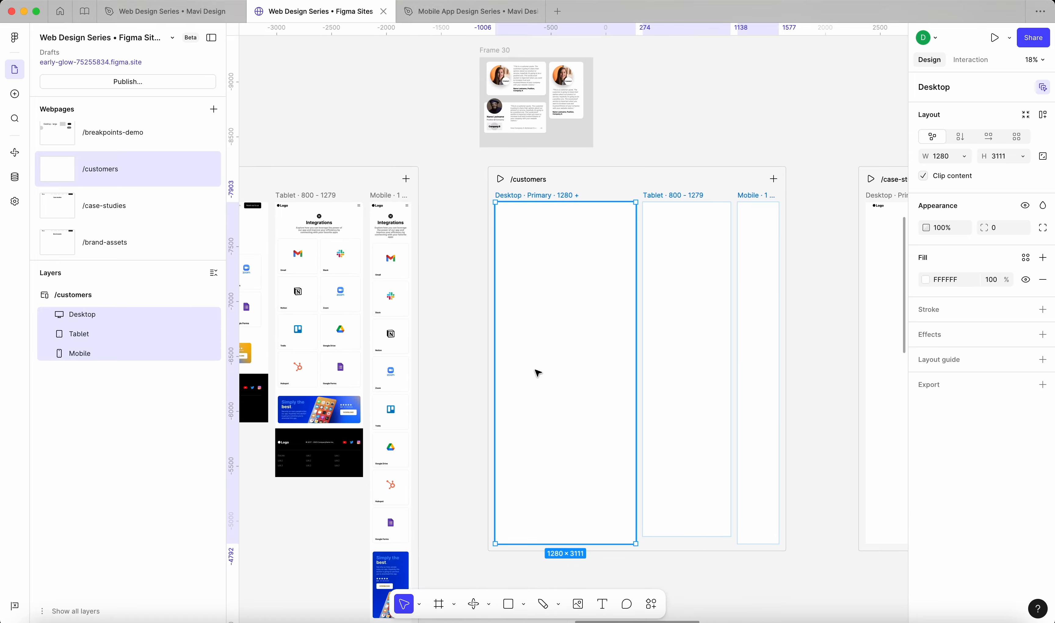
# Step: Paste the integrations page content frame into the Desktop breakpoint of the /customers webpage so it fills every breakpoint
pyautogui.press('super+v')
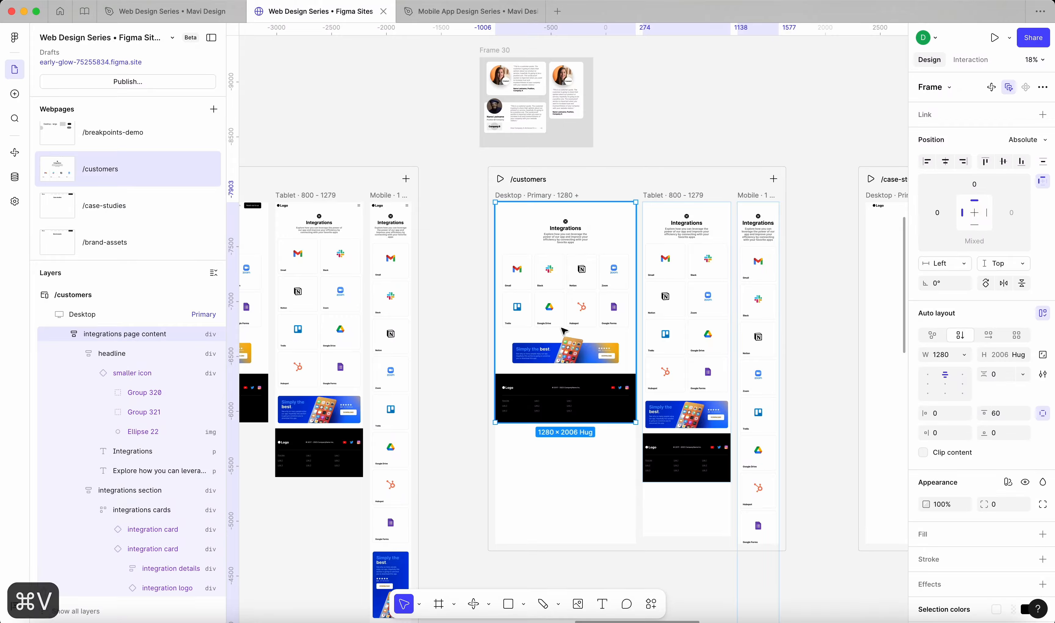
pyautogui.scroll(-5, 564, 330)
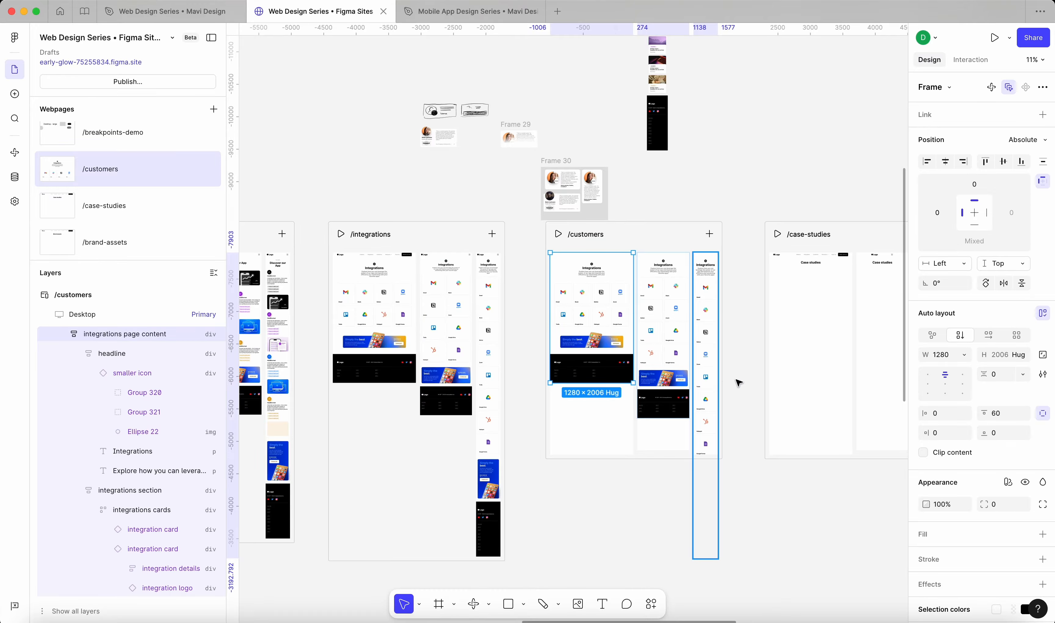
pyautogui.click(746, 368)
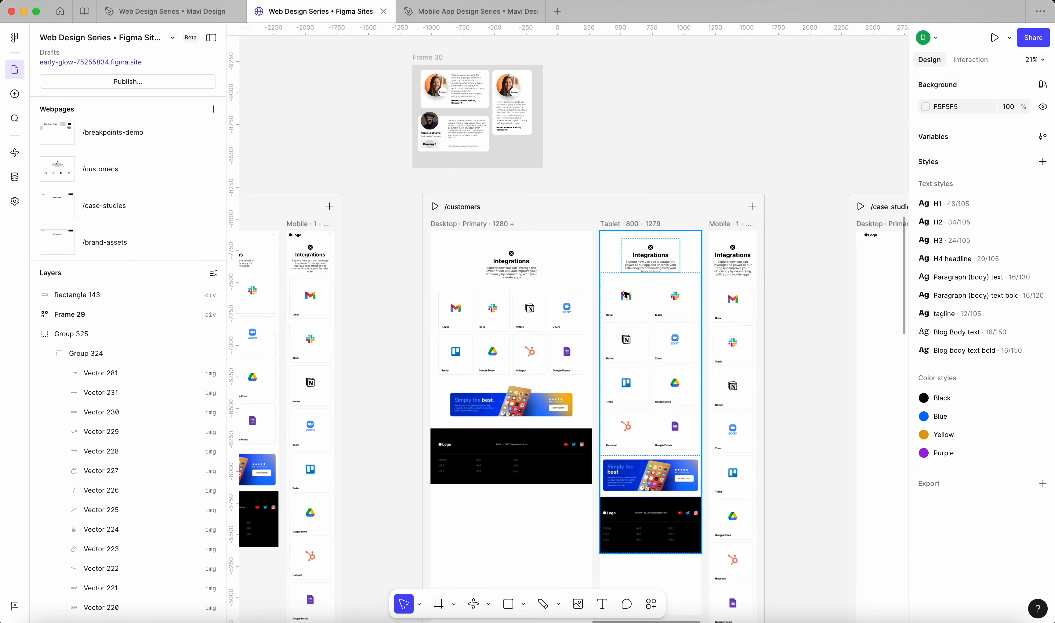
# Step: Set the "Design a Website in Figma" variable mode to Mobile for the Tablet and Mobile breakpoints of /customers
pyautogui.scroll(4, 660, 253)
pyautogui.click(654, 240)
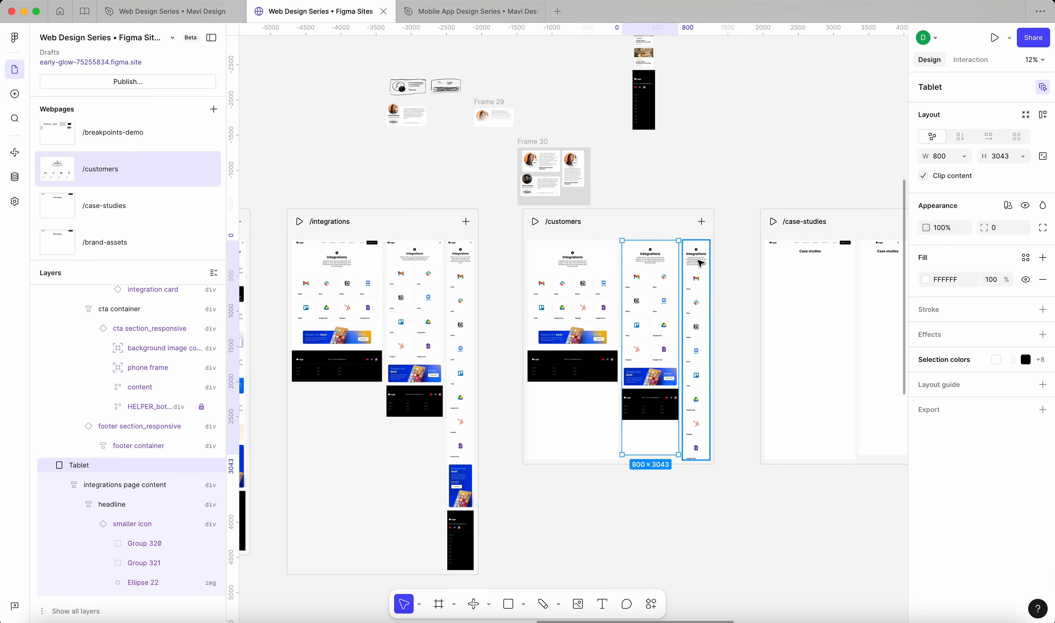
pyautogui.scroll(5, 701, 257)
pyautogui.click(686, 219)
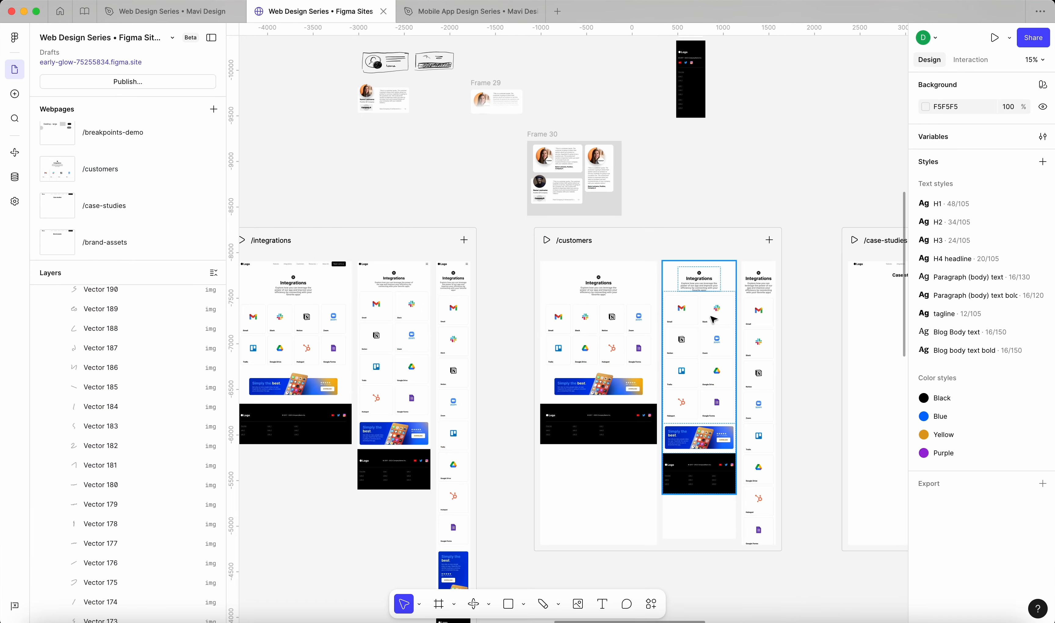
pyautogui.click(712, 308)
pyautogui.scroll(5, 669, 253)
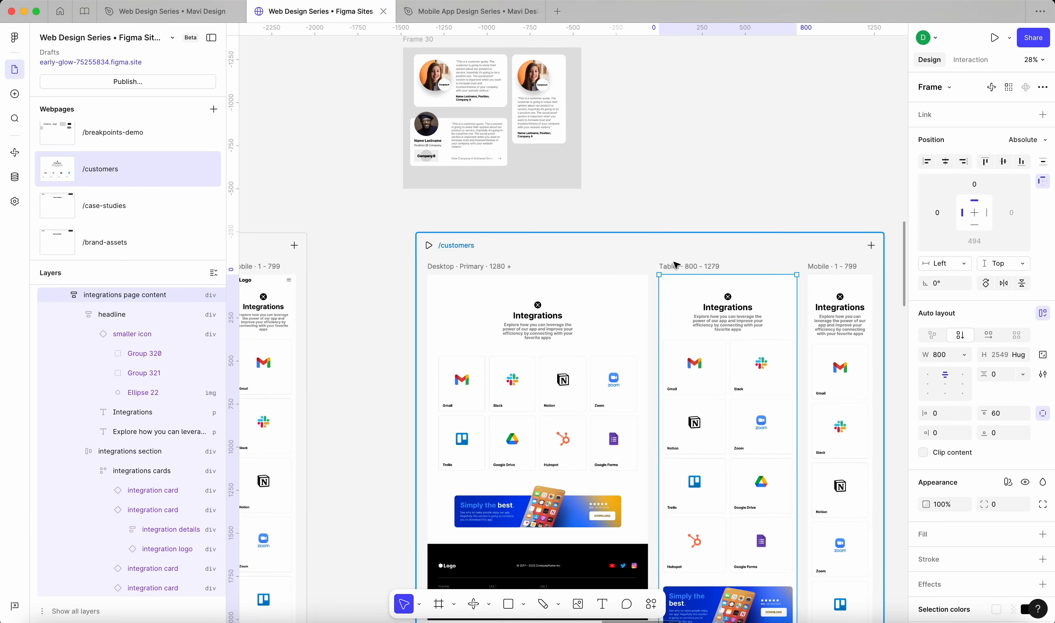
pyautogui.click(680, 268)
pyautogui.keyDown('shift'); pyautogui.click(822, 270); pyautogui.keyUp('shift')
pyautogui.hscroll(3, 714, 340)
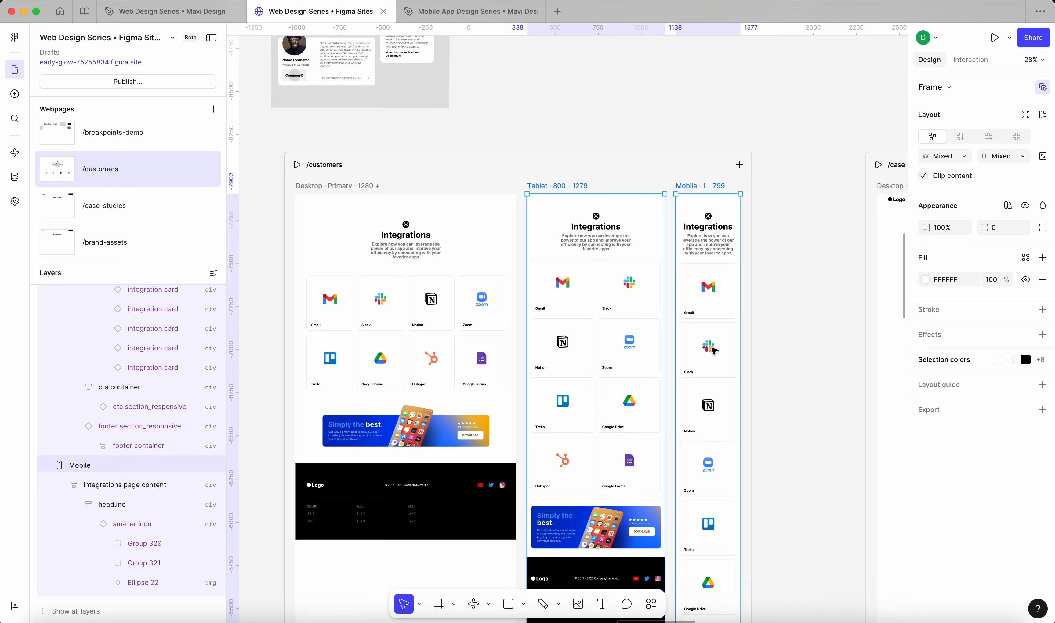
pyautogui.scroll(-4, 715, 340)
pyautogui.click(1008, 205)
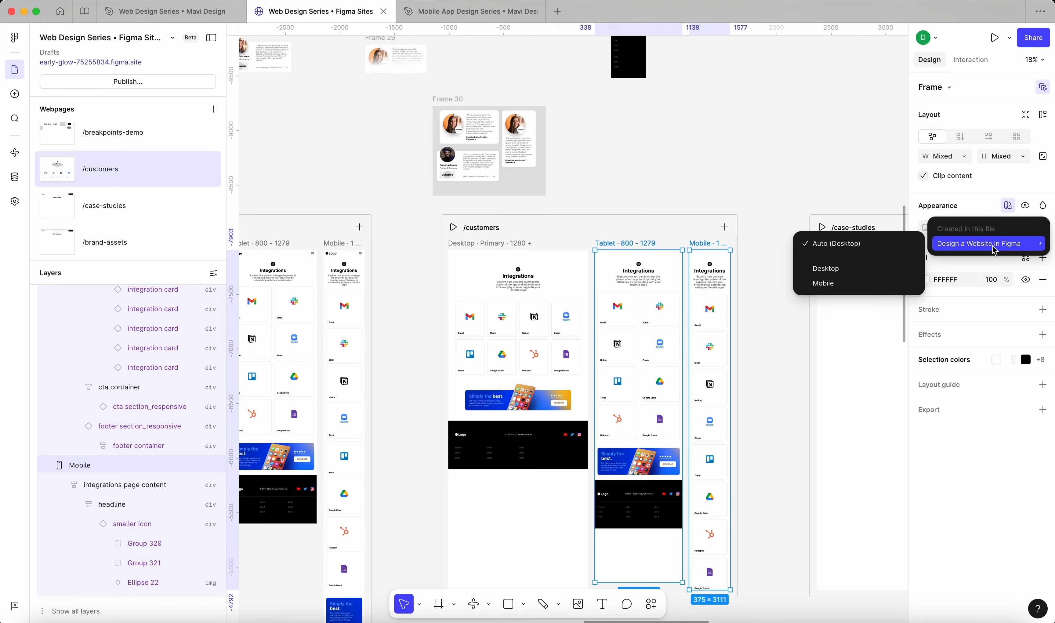
pyautogui.click(874, 292)
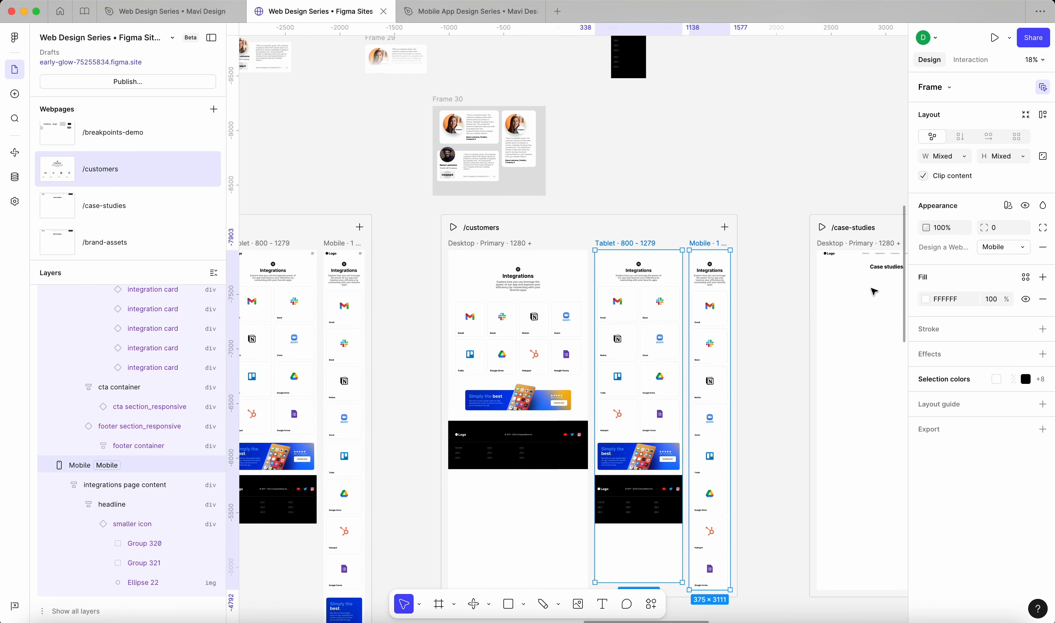
# Step: Switch the variable mode of the Tablet and Mobile breakpoints to Desktop and back to Mobile to compare the spacing
pyautogui.click(1003, 248)
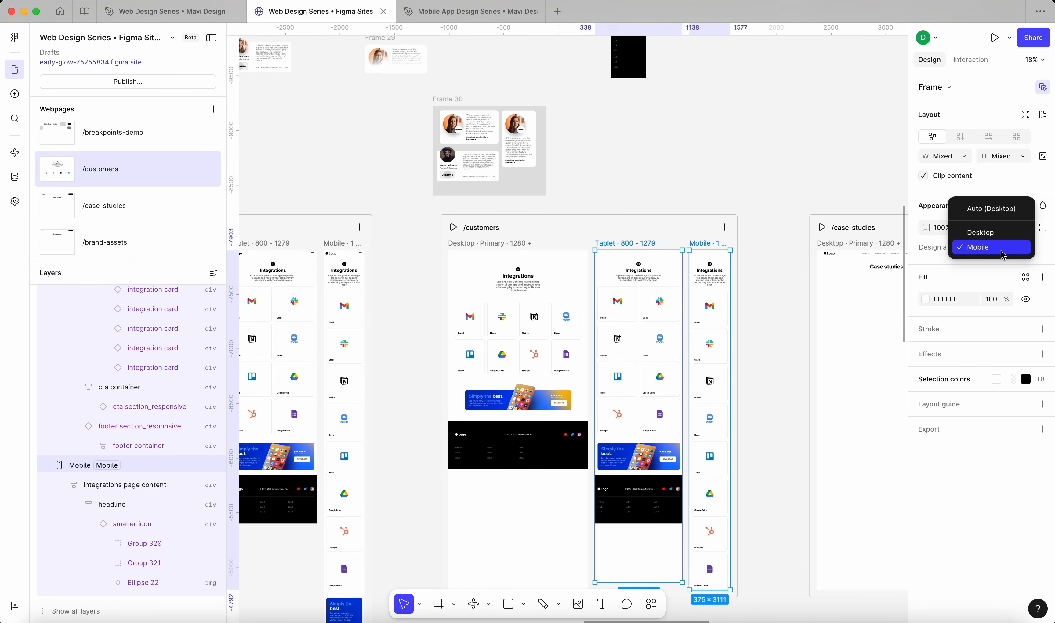
pyautogui.click(1000, 231)
pyautogui.click(1002, 244)
pyautogui.click(1001, 248)
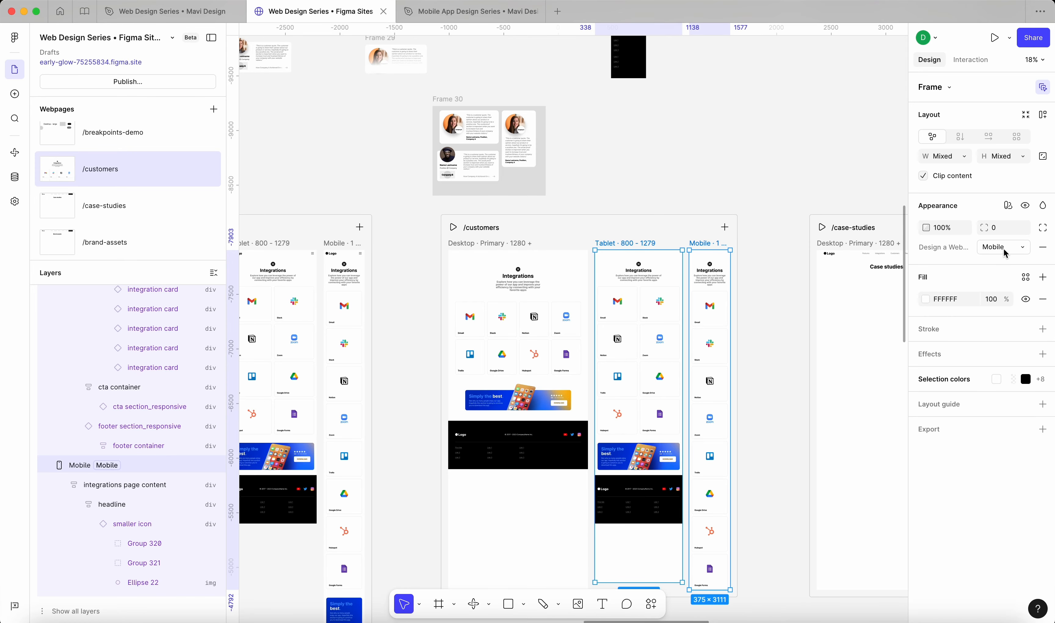
pyautogui.click(1002, 245)
pyautogui.click(1000, 234)
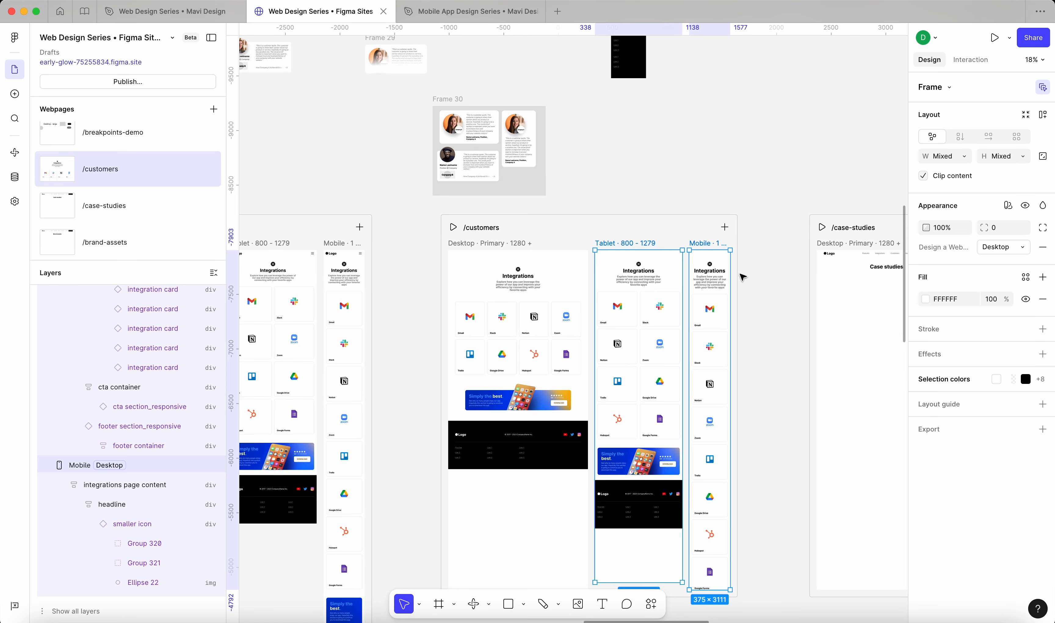
pyautogui.click(1005, 253)
pyautogui.click(998, 263)
pyautogui.click(782, 329)
# Step: Copy the header navigation from the desktop breakpoint of /integrations into the Desktop breakpoint of /customers
pyautogui.scroll(-2, 779, 330)
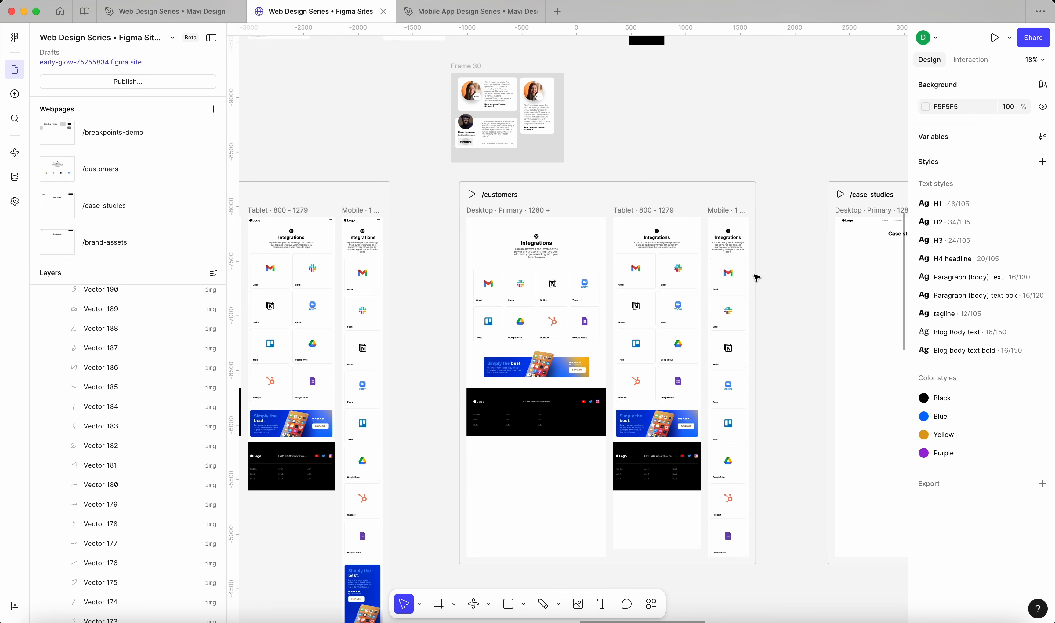
pyautogui.hscroll(-10, 757, 278)
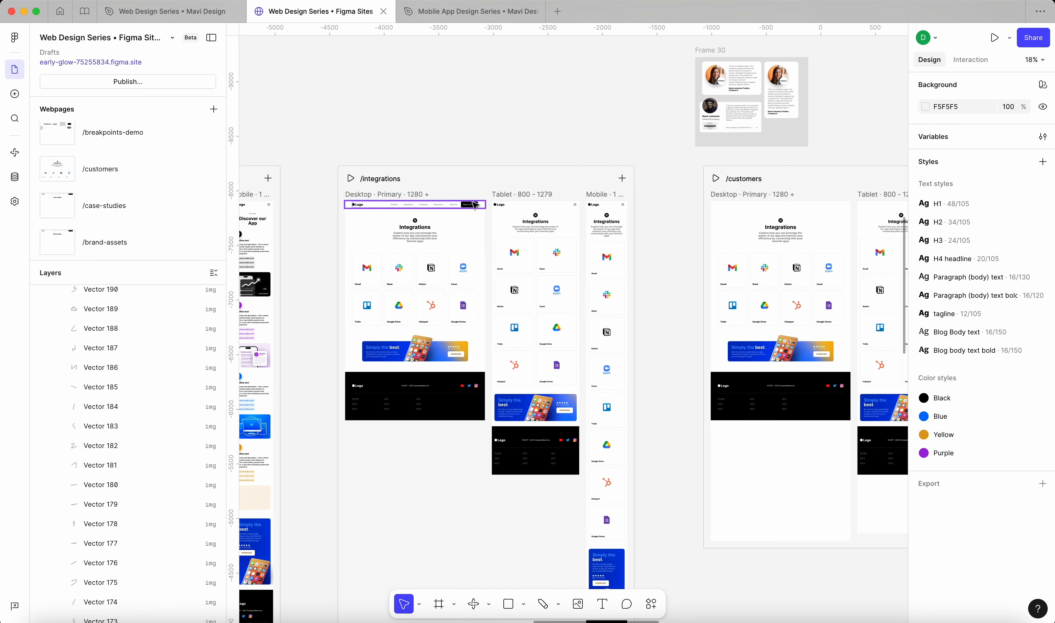
pyautogui.click(472, 207)
pyautogui.scroll(5, 471, 206)
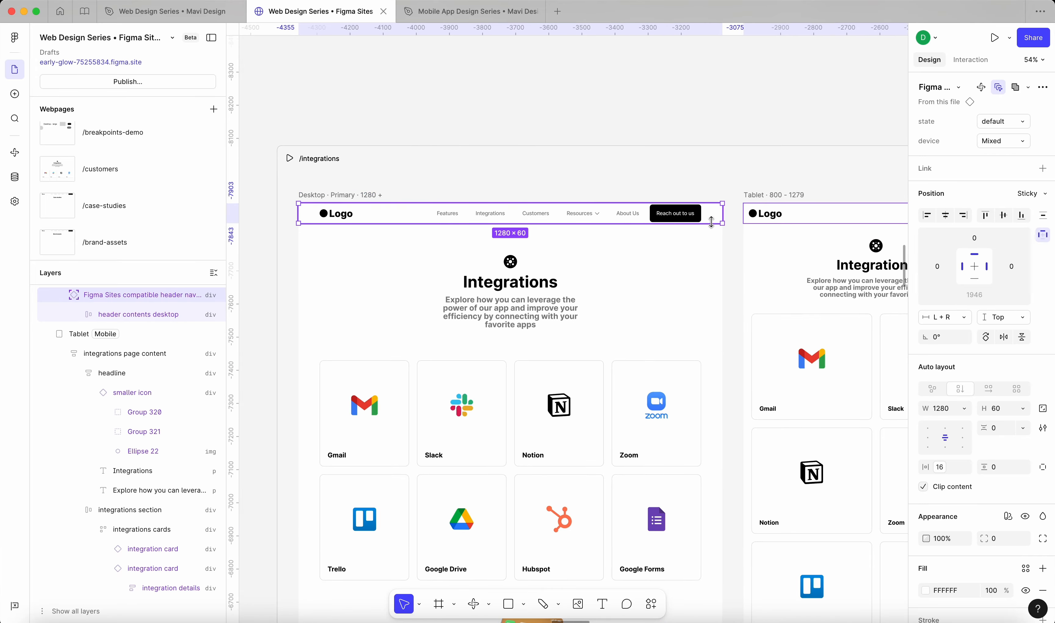
pyautogui.press('super+c')
pyautogui.scroll(-5, 710, 225)
pyautogui.hscroll(2, 723, 214)
pyautogui.click(733, 189)
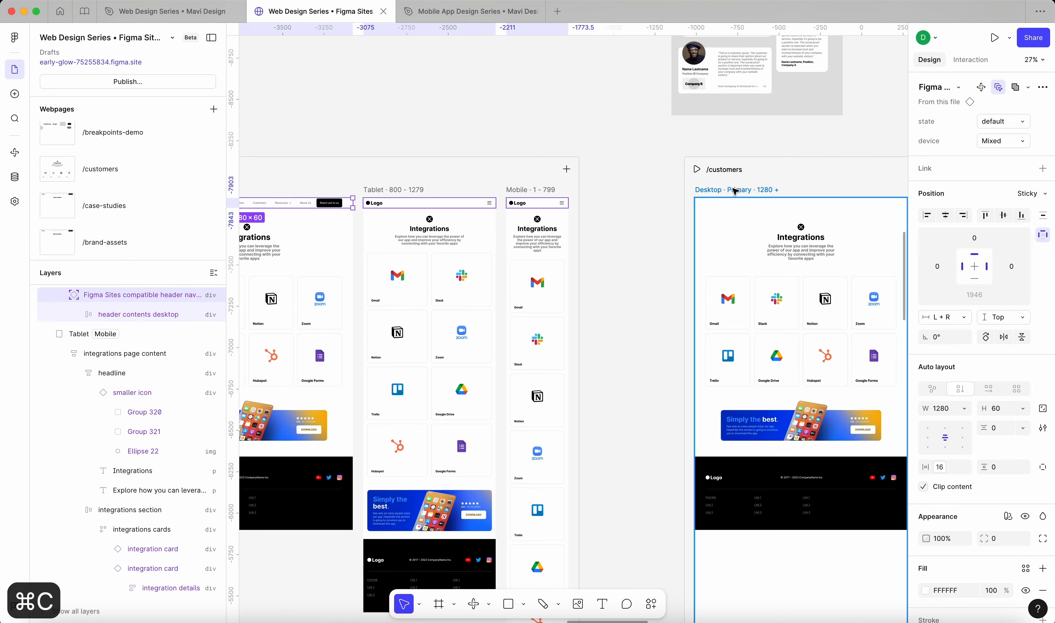
pyautogui.hscroll(5, 770, 214)
pyautogui.scroll(4, 767, 233)
pyautogui.scroll(-3, 620, 229)
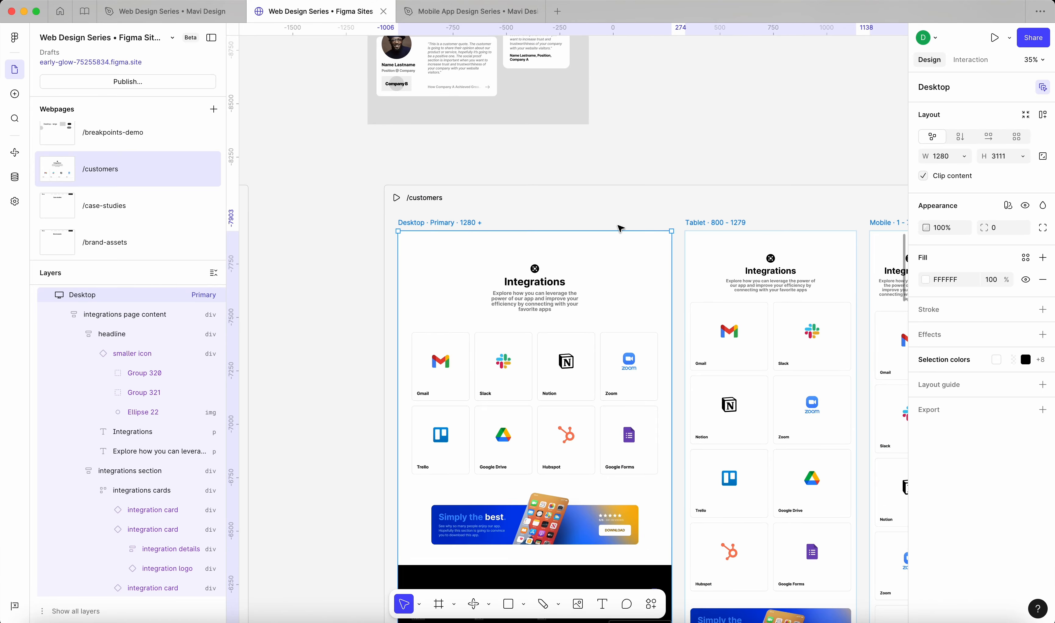
pyautogui.press('super+v')
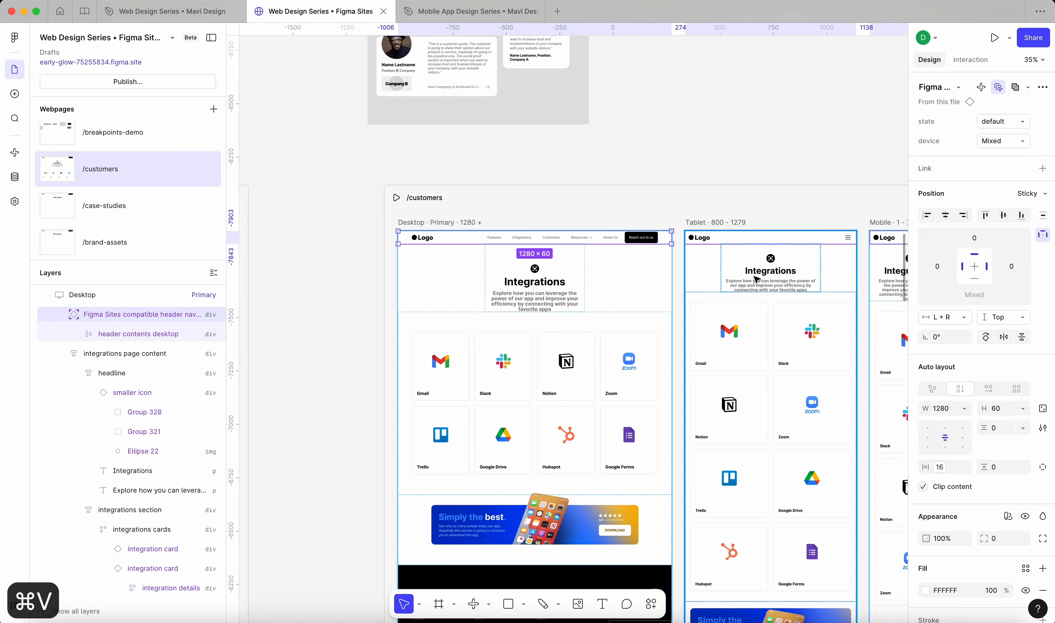
# Step: Check the position type of the pasted header navigation and its appearance in the Tablet and Mobile breakpoints of /customers
pyautogui.hscroll(5, 617, 214)
pyautogui.scroll(1, 617, 214)
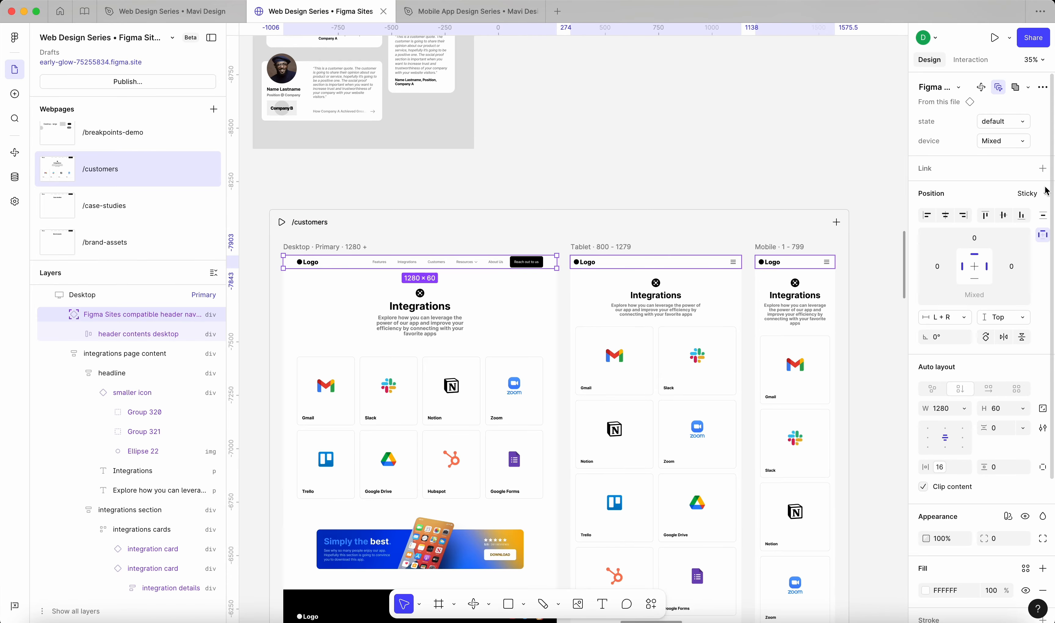
pyautogui.click(1036, 197)
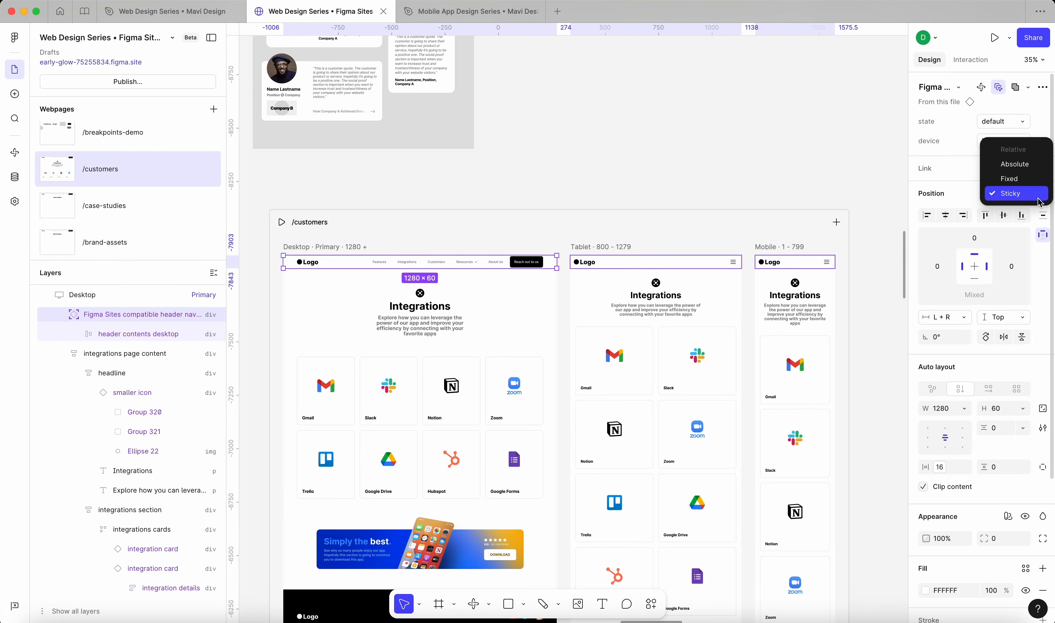
pyautogui.click(1038, 199)
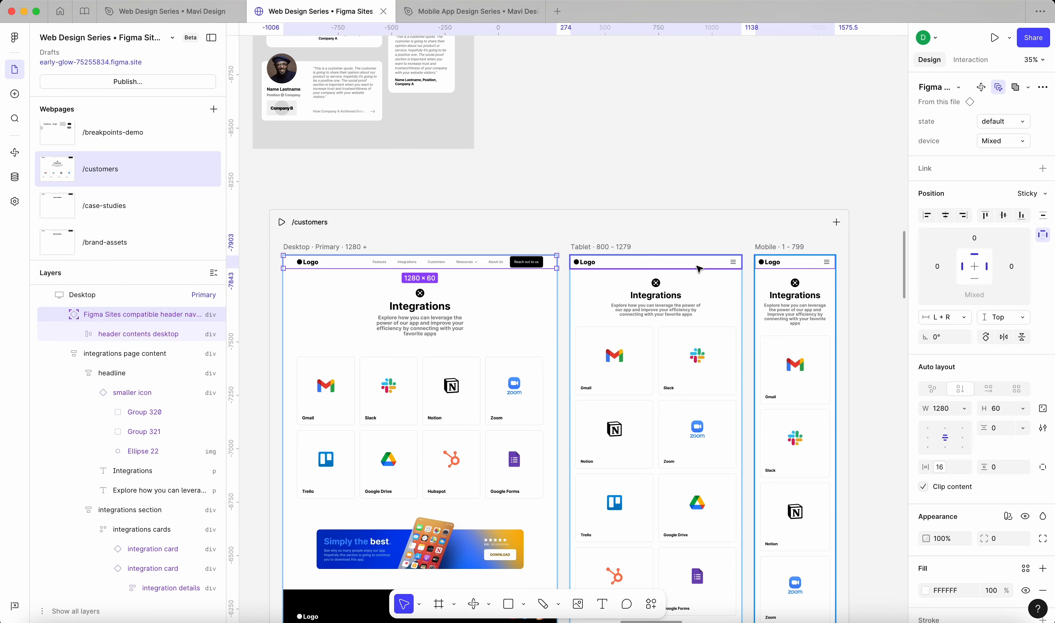
pyautogui.click(796, 128)
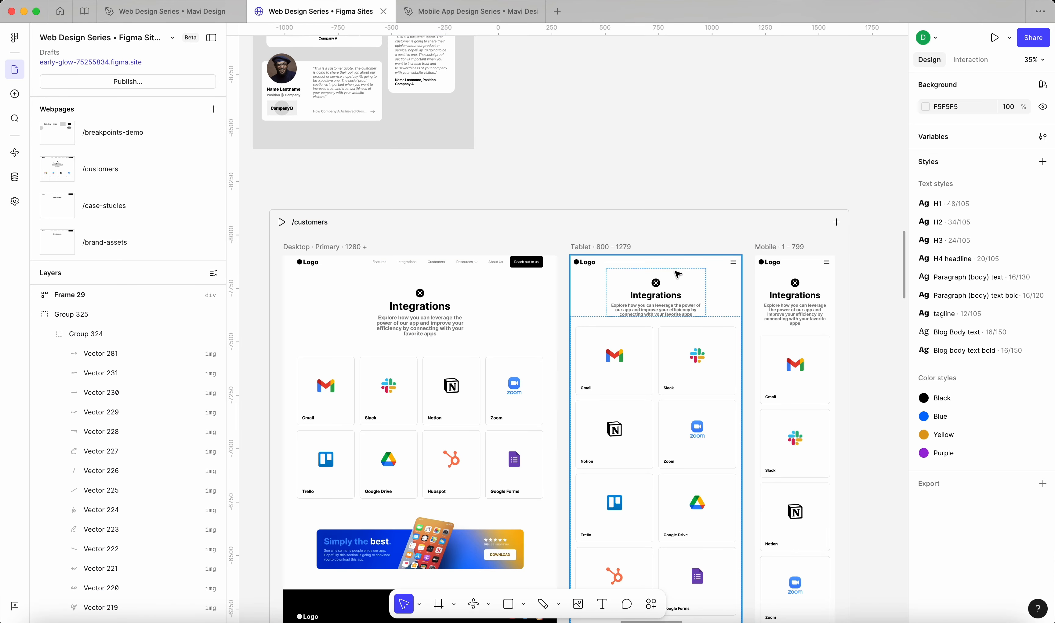
pyautogui.click(726, 266)
pyautogui.click(736, 118)
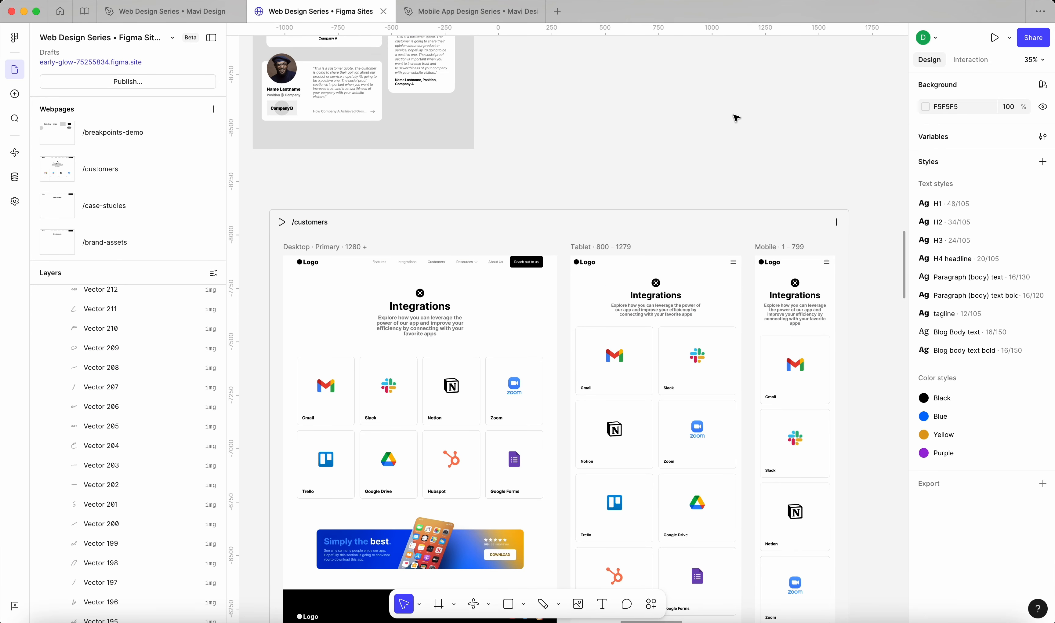
# Step: Duplicate the customers design frame from the row of page designs and place it below the /customers webpage at X 1220, Y -4228
pyautogui.scroll(-10, 736, 118)
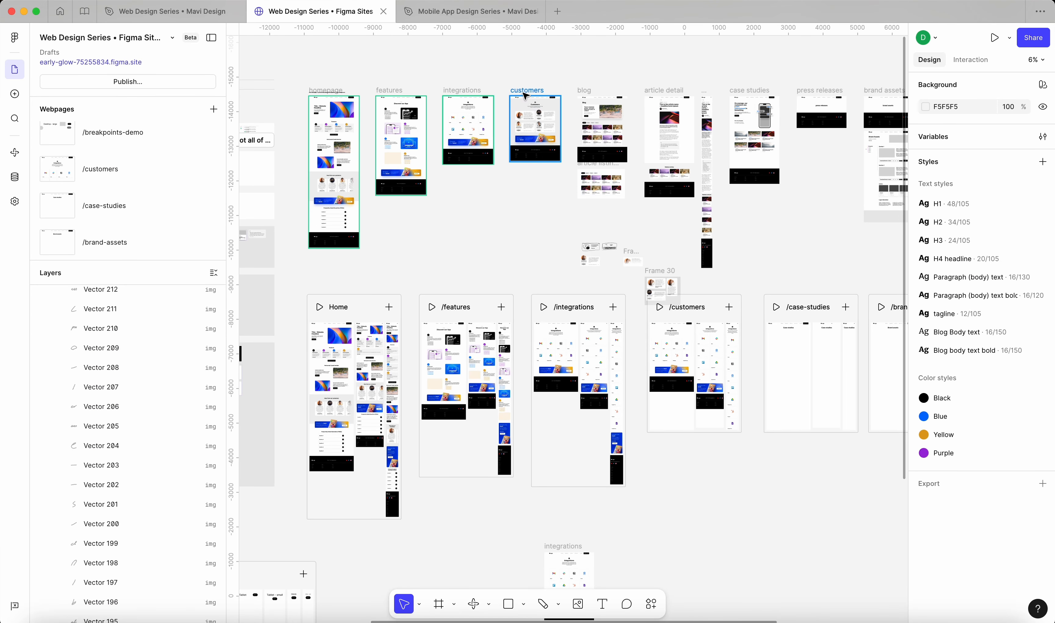
pyautogui.moveTo(523, 91); pyautogui.dragTo(676, 483)
pyautogui.press('super+z')
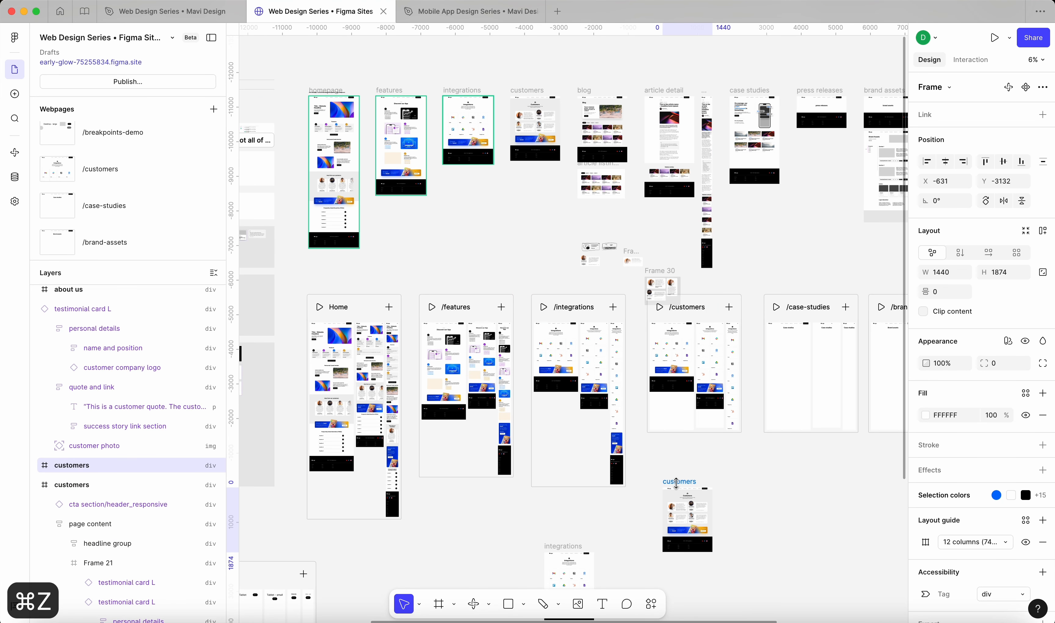
pyautogui.scroll(-3, 674, 457)
pyautogui.hscroll(3, 674, 456)
pyautogui.scroll(5, 665, 413)
pyautogui.moveTo(519, 438); pyautogui.dragTo(605, 316)
pyautogui.scroll(2, 592, 347)
pyautogui.hscroll(2, 592, 347)
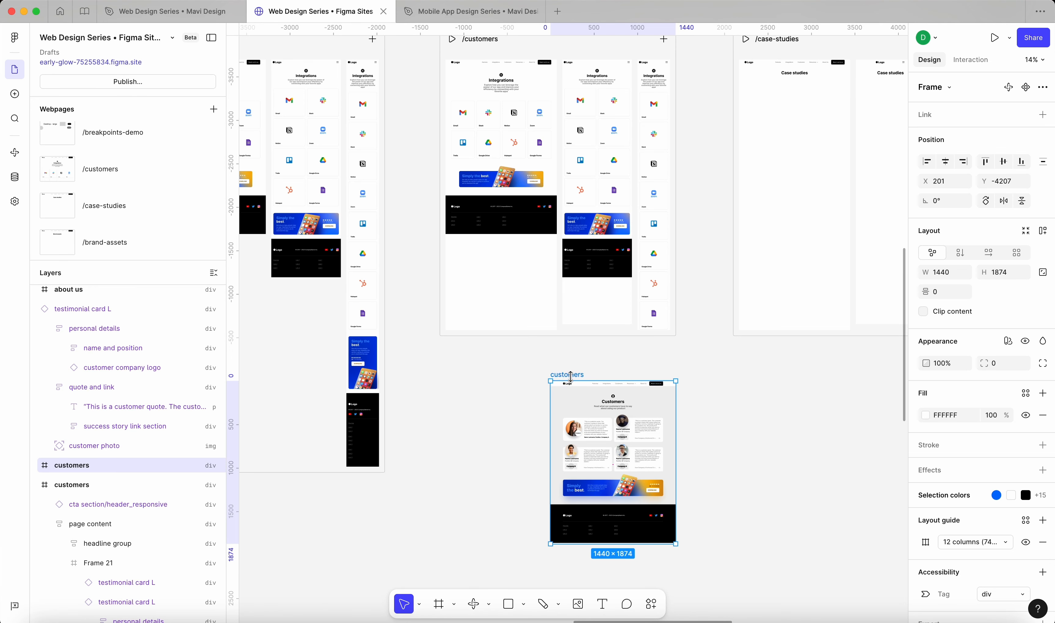
pyautogui.moveTo(568, 373); pyautogui.dragTo(660, 375)
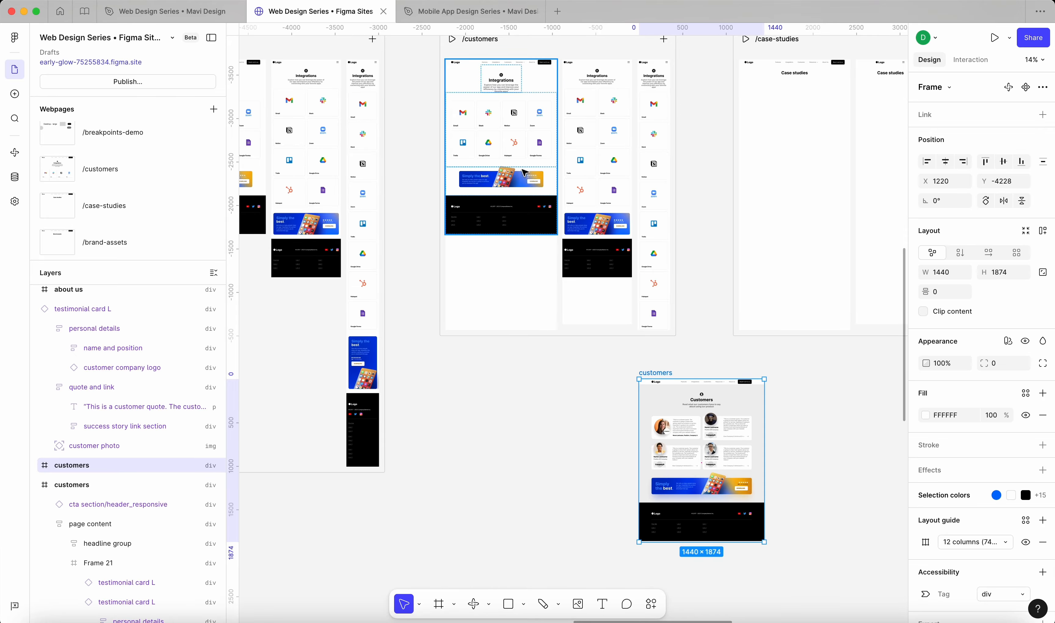
# Step: Replace the Integrations headline in the /customers breakpoints with "Customers", matching the headline in the customers design frame
pyautogui.scroll(10, 697, 396)
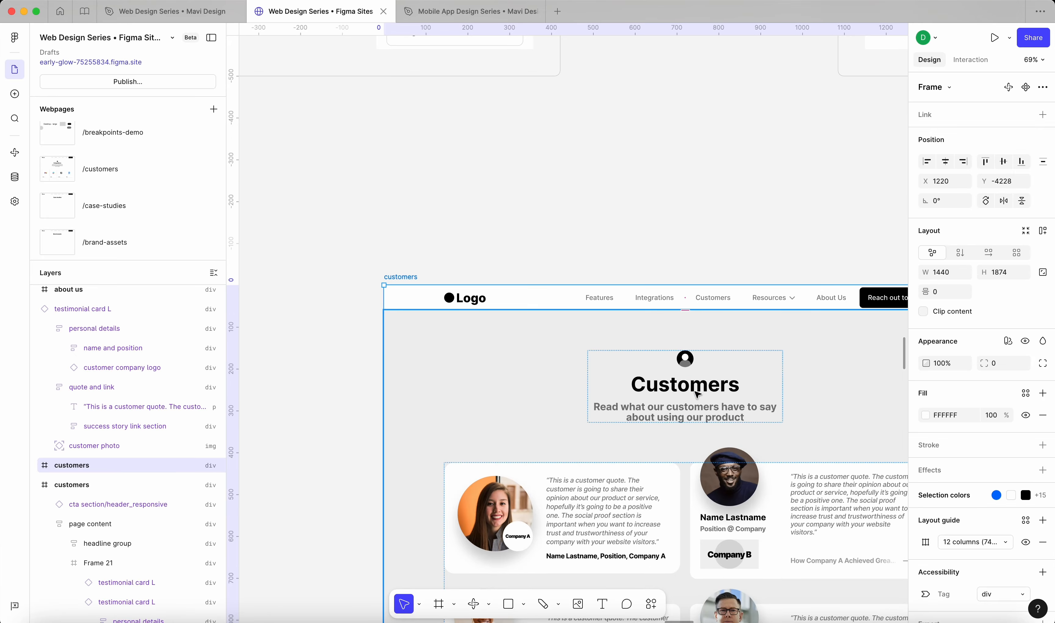
pyautogui.click(697, 394)
pyautogui.scroll(-10, 697, 394)
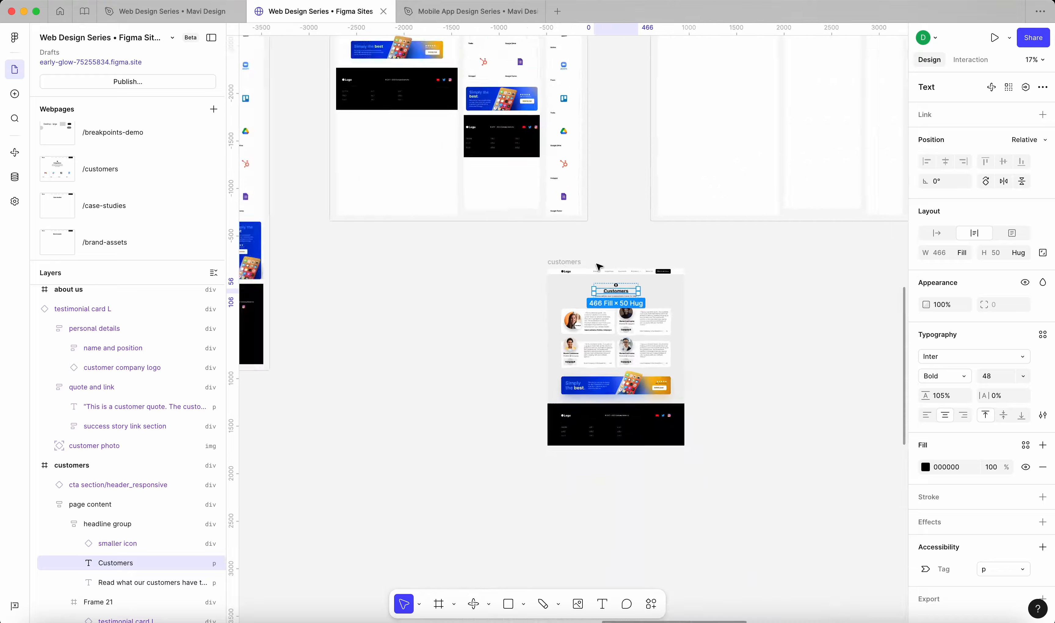
pyautogui.scroll(2, 567, 323)
pyautogui.click(476, 112)
pyautogui.scroll(8, 475, 112)
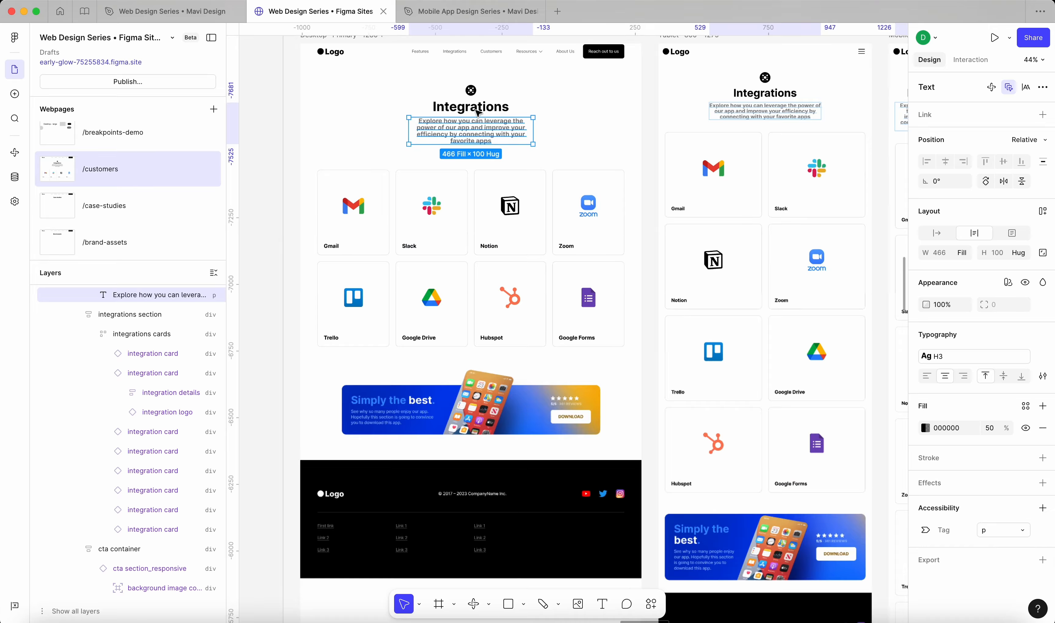
pyautogui.click(471, 103)
pyautogui.scroll(-7, 472, 104)
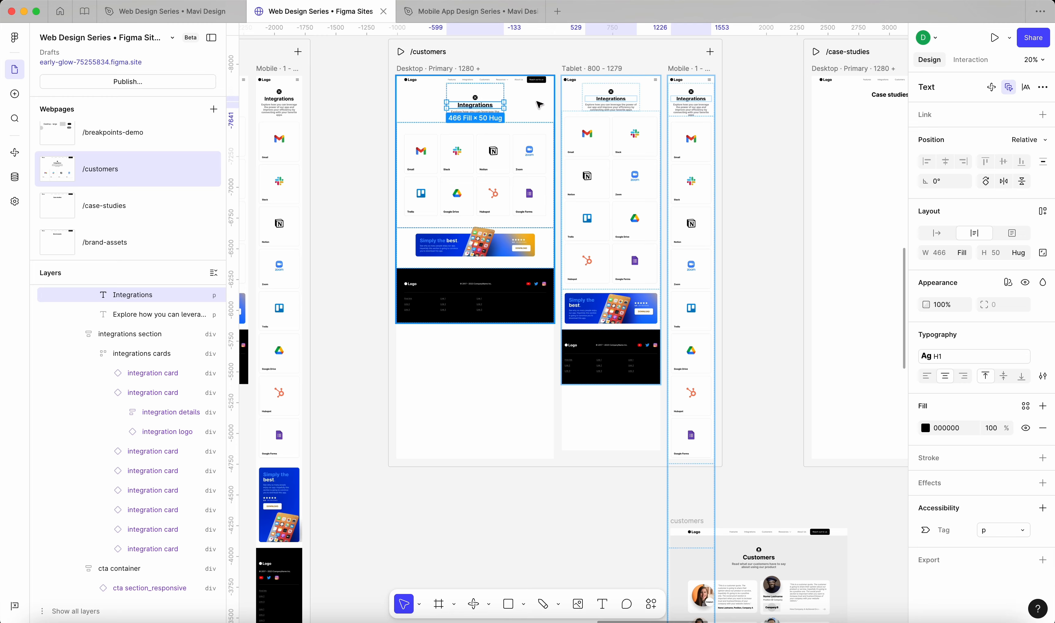
pyautogui.press('Return')
pyautogui.write('Custom')
pyautogui.write('ers')
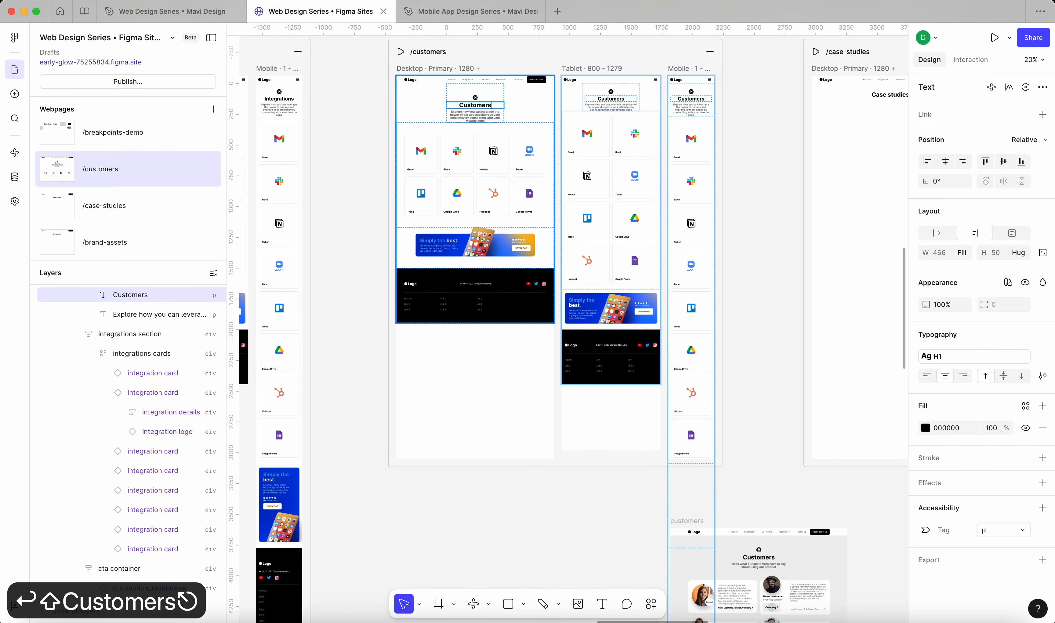
pyautogui.press('Escape')
pyautogui.click(796, 254)
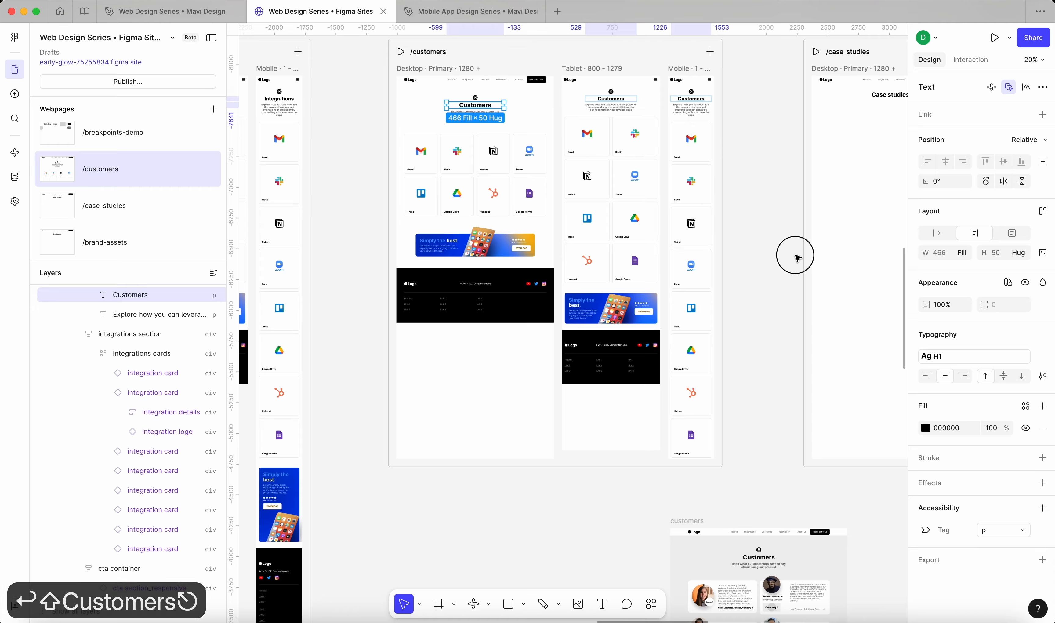
# Step: Copy the description text below the Customers headline in the customers design frame
pyautogui.scroll(-1, 798, 257)
pyautogui.scroll(-5, 797, 257)
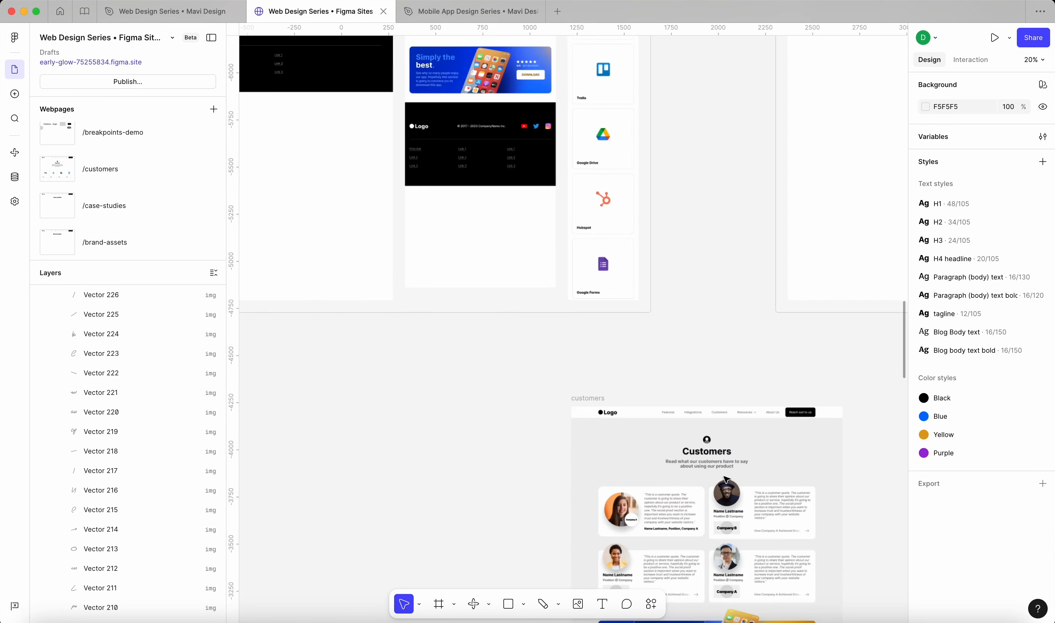
pyautogui.scroll(10, 709, 447)
pyautogui.press('t')
pyautogui.click(709, 448)
pyautogui.press('super+a')
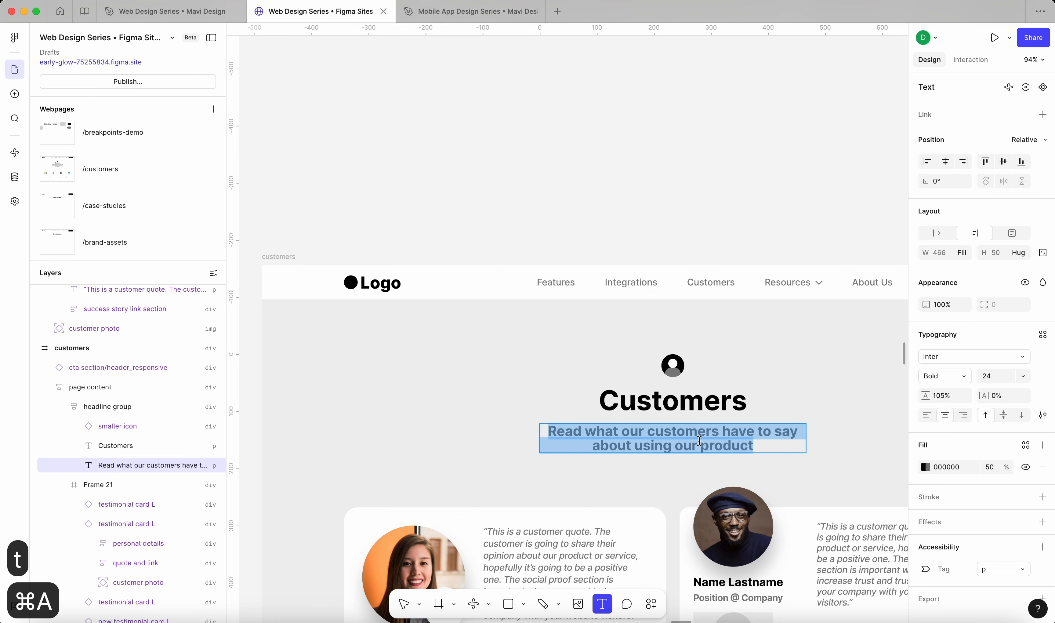
pyautogui.press('super+c')
# Step: Replace the description below the headline in the Desktop breakpoint of /customers with "Read what our customers have to say about using our product"
pyautogui.scroll(-10, 642, 416)
pyautogui.scroll(-3, 642, 416)
pyautogui.scroll(10, 642, 417)
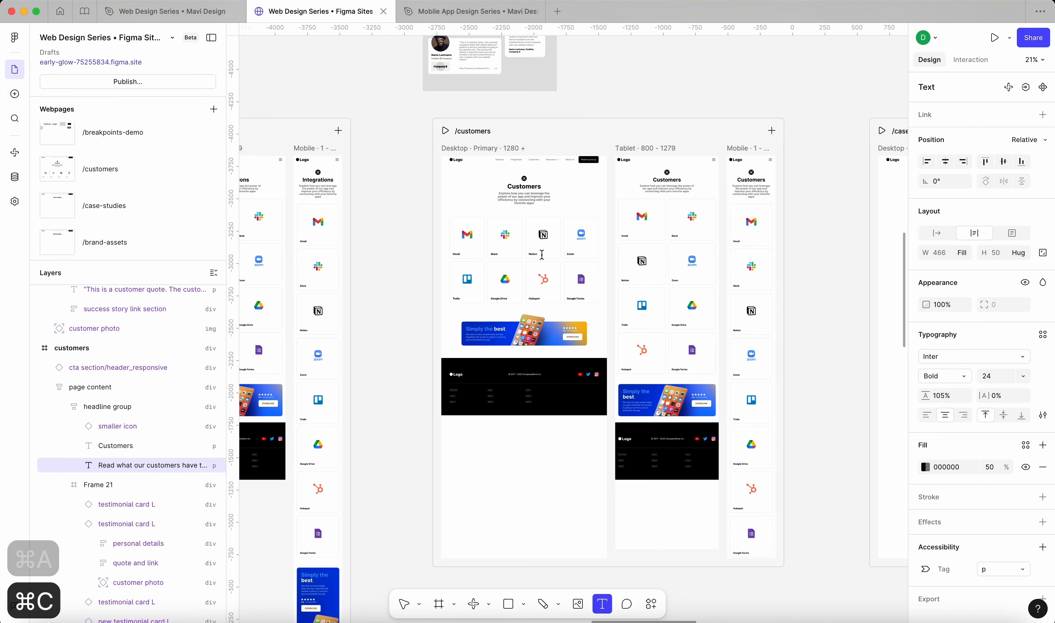
pyautogui.scroll(5, 523, 238)
pyautogui.click(519, 169)
pyautogui.press('super+a')
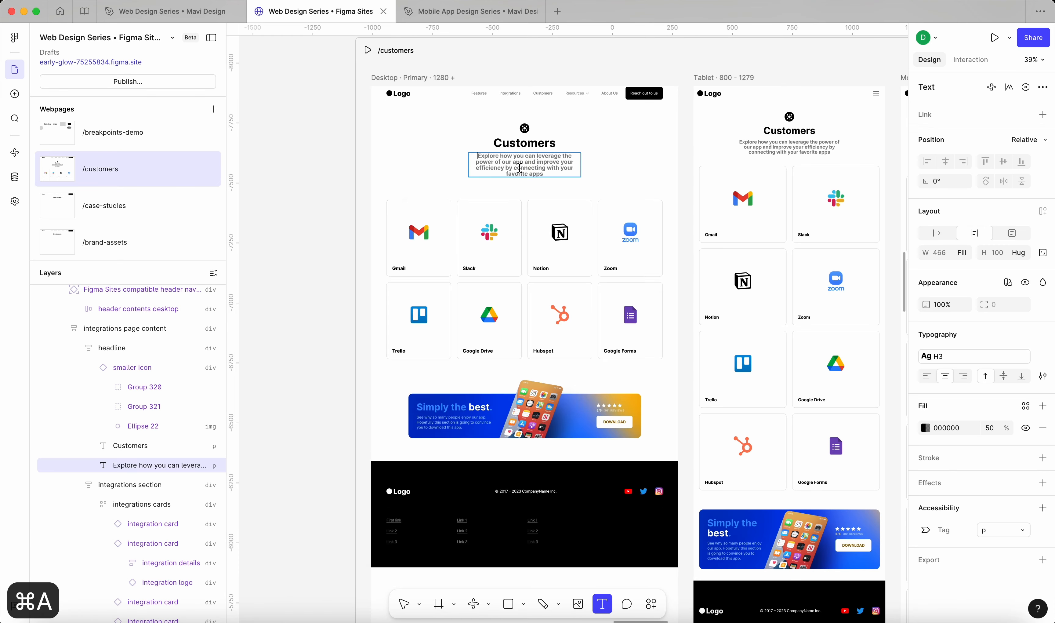
pyautogui.press('super+shift+v')
pyautogui.press('super+a')
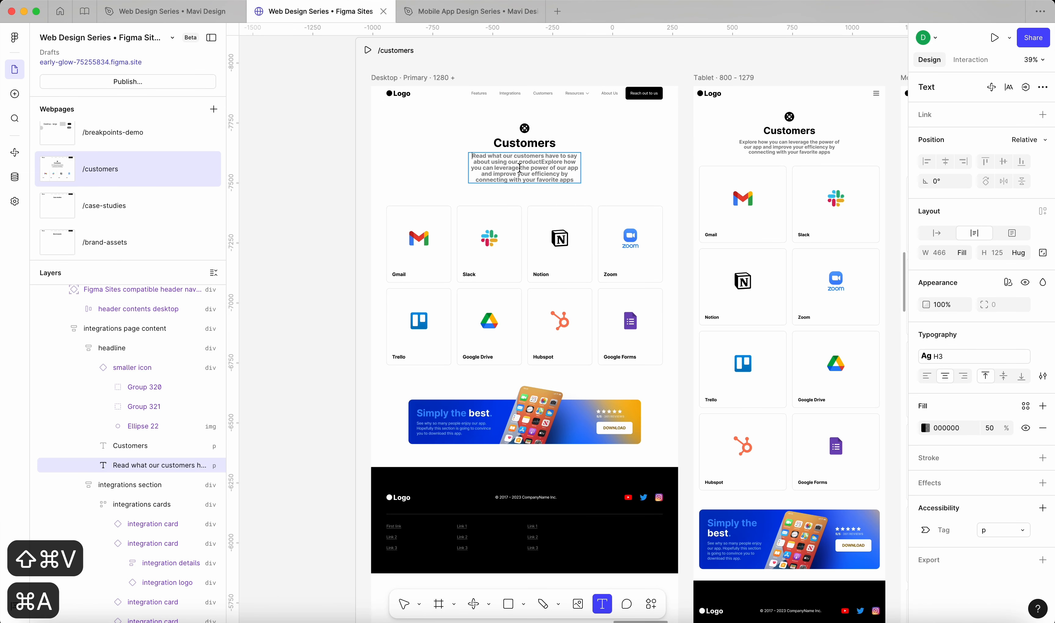
pyautogui.press('Escape')
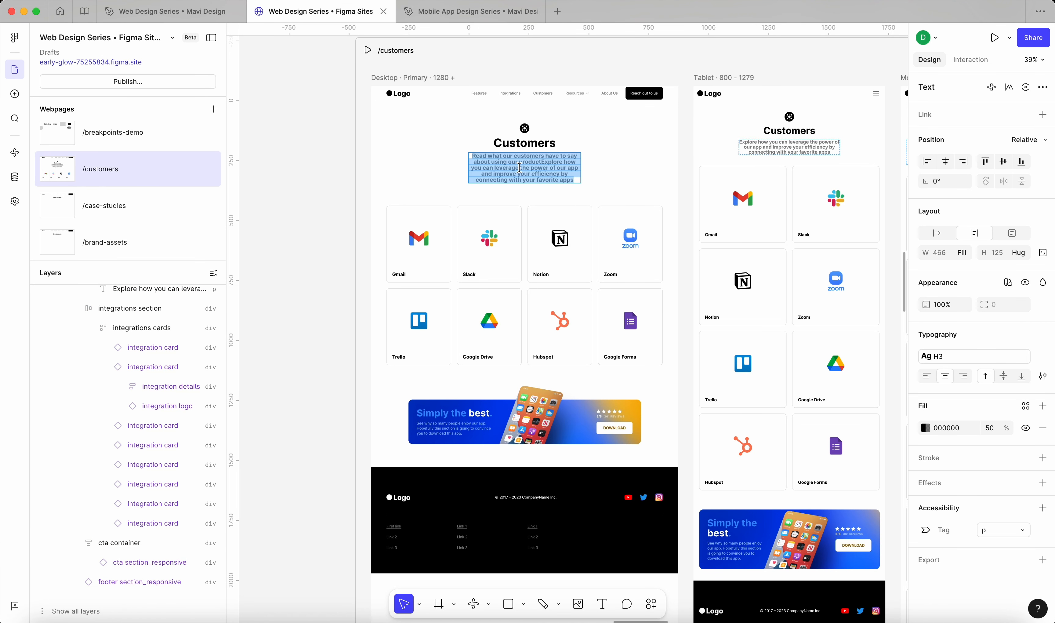
pyautogui.press('super+shift+v')
pyautogui.press('super+a')
pyautogui.press('Escape')
pyautogui.hscroll(3, 424, 193)
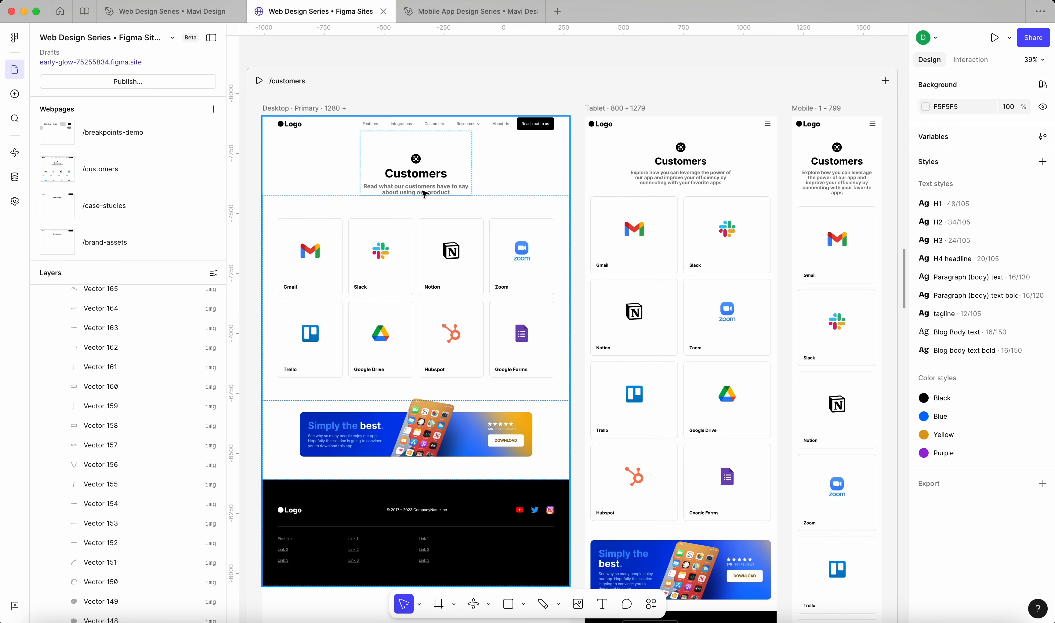
pyautogui.press('t')
pyautogui.click(423, 190)
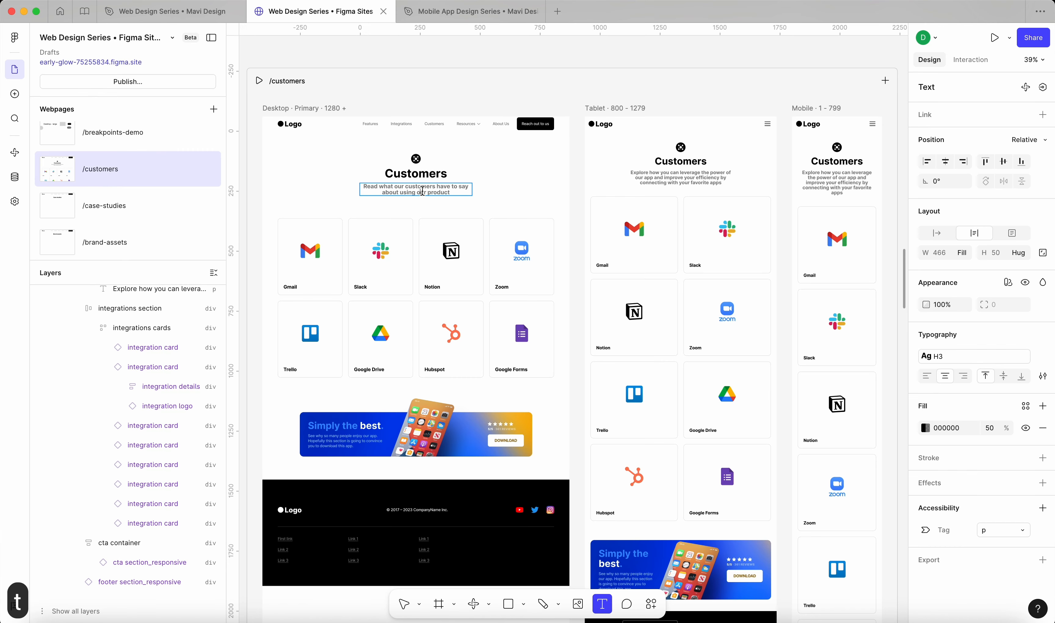
pyautogui.press('Escape')
# Step: Reset the description text in the Tablet and Mobile breakpoints of /customers to match the Desktop breakpoint
pyautogui.click(682, 179)
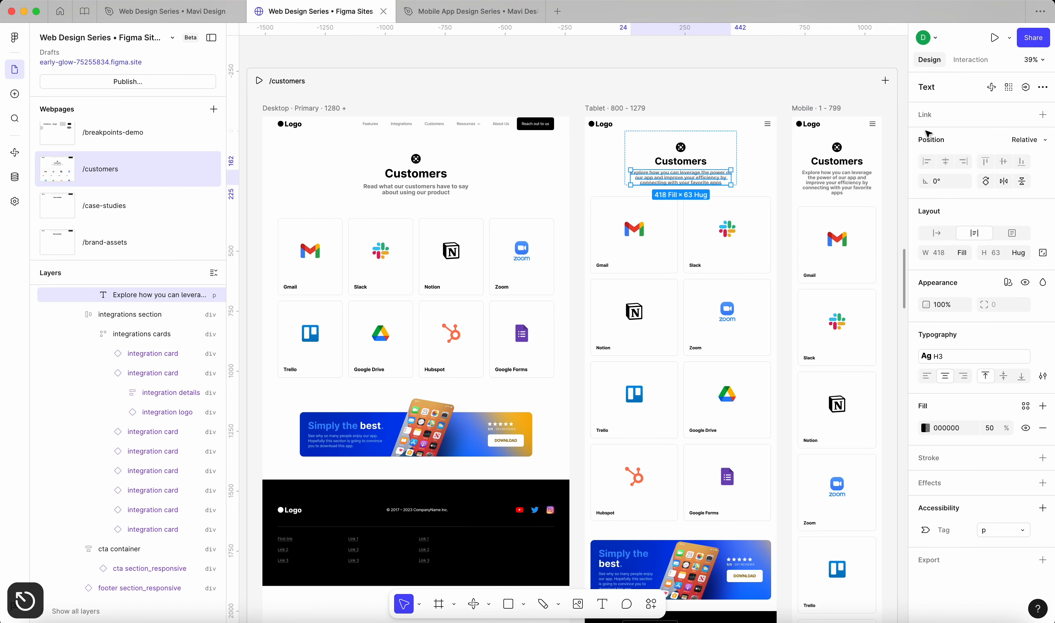
pyautogui.click(1042, 88)
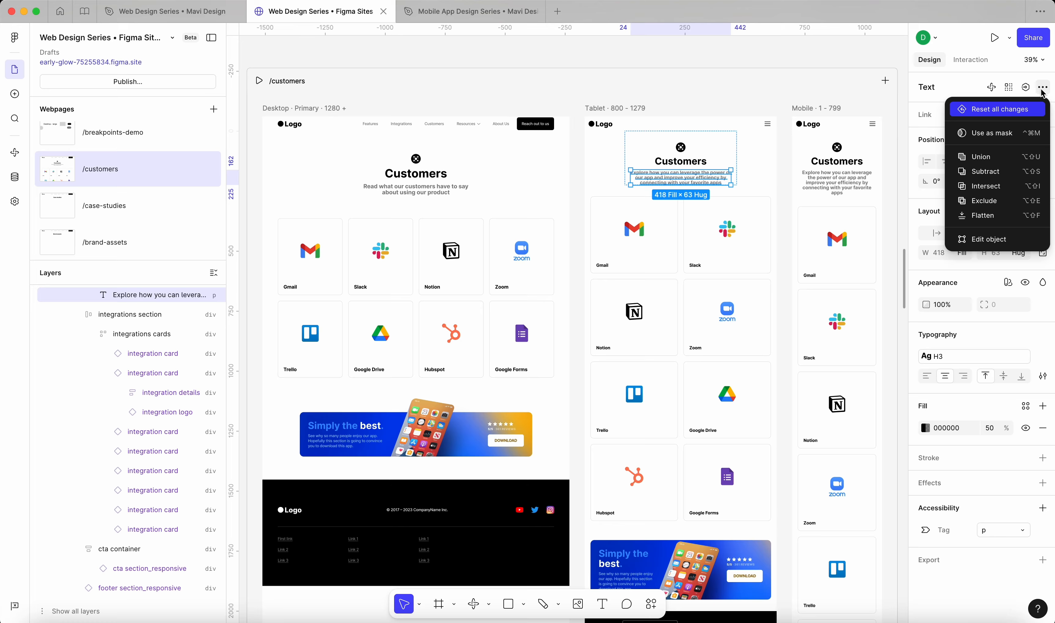
pyautogui.click(836, 177)
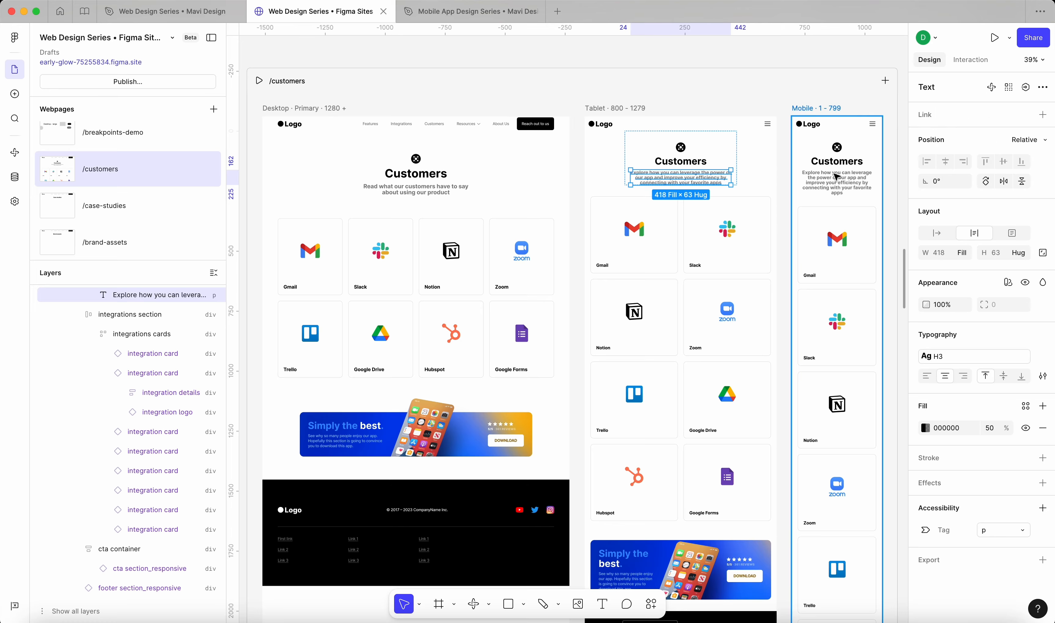
pyautogui.keyDown('shift'); pyautogui.click(836, 180); pyautogui.keyUp('shift')
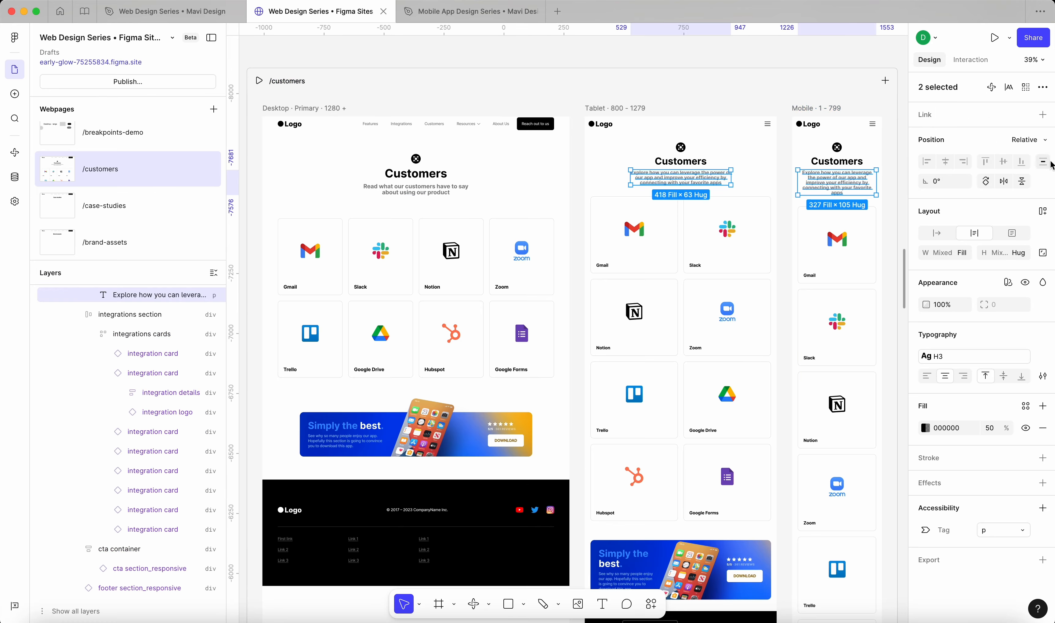
pyautogui.click(1044, 85)
pyautogui.click(988, 127)
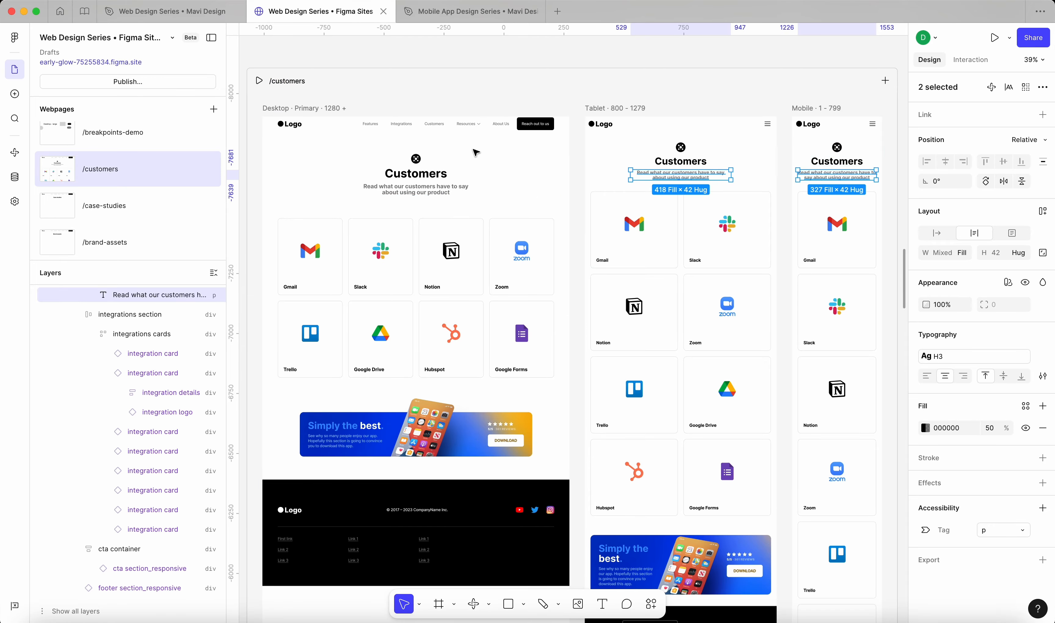
# Step: Compare the /customers breakpoints with the customers design frame placed below the webpage
pyautogui.scroll(-3, 465, 182)
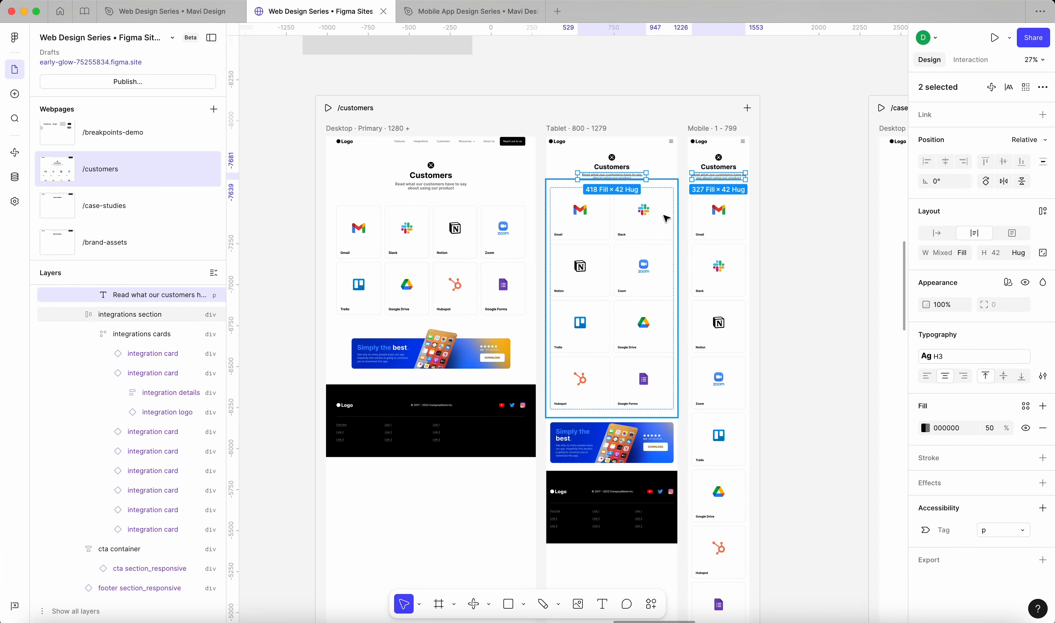
pyautogui.click(817, 186)
pyautogui.scroll(-5, 754, 188)
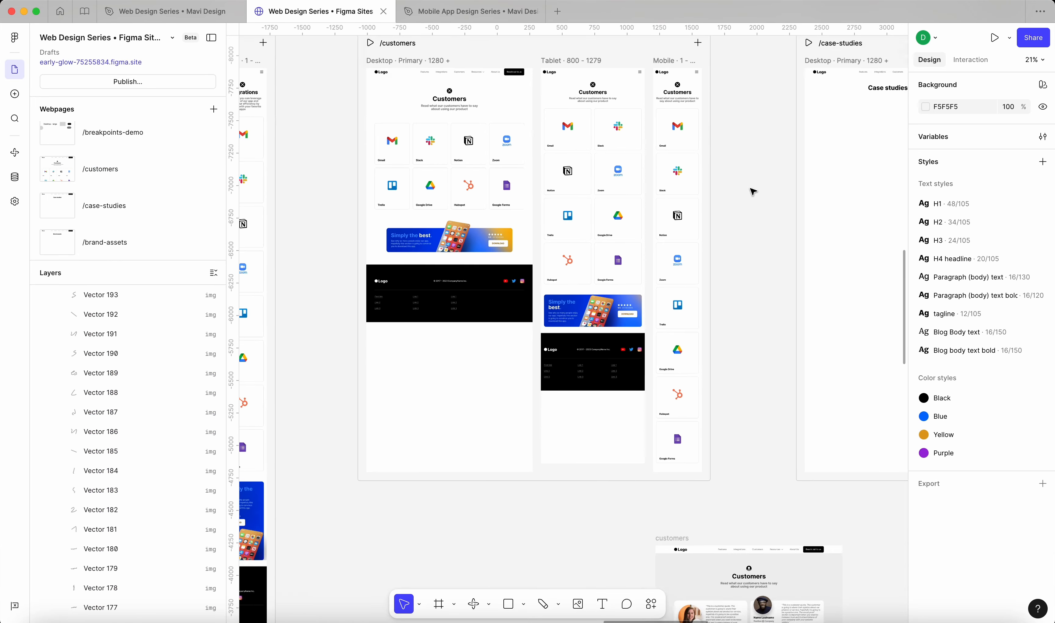
pyautogui.moveTo(665, 314); pyautogui.dragTo(676, 306)
pyautogui.click(701, 358)
pyautogui.doubleClick(701, 358)
pyautogui.click(811, 380)
pyautogui.scroll(4, 791, 374)
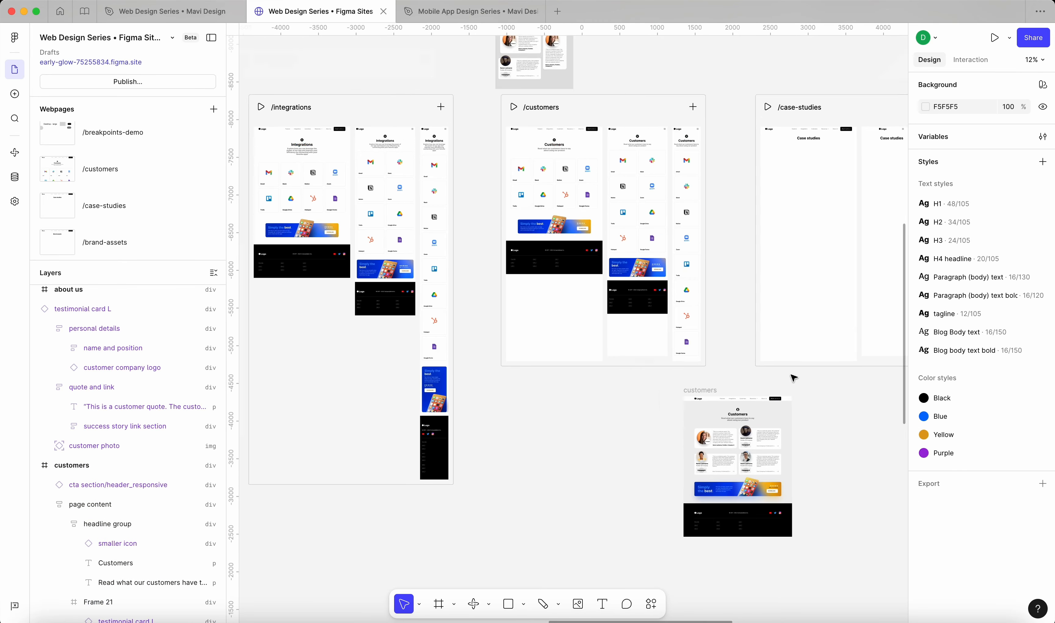
# Step: Add an F0F0F0 fill to the integrations page content frame in the Desktop breakpoint of /customers
pyautogui.doubleClick(570, 231)
pyautogui.scroll(2, 571, 229)
pyautogui.scroll(3, 574, 231)
pyautogui.hscroll(1, 660, 151)
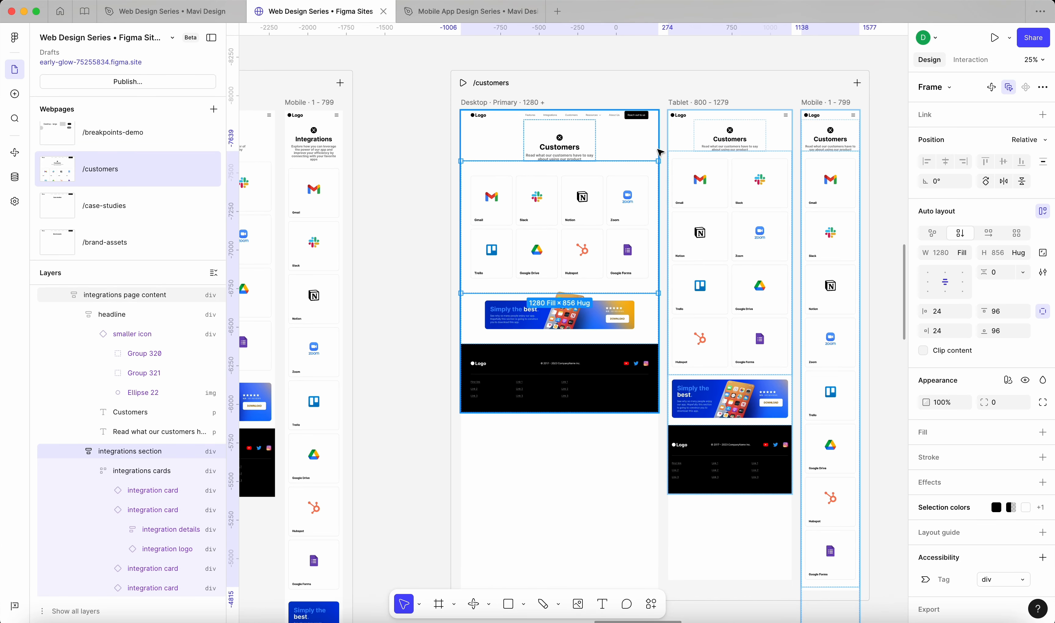
pyautogui.click(639, 152)
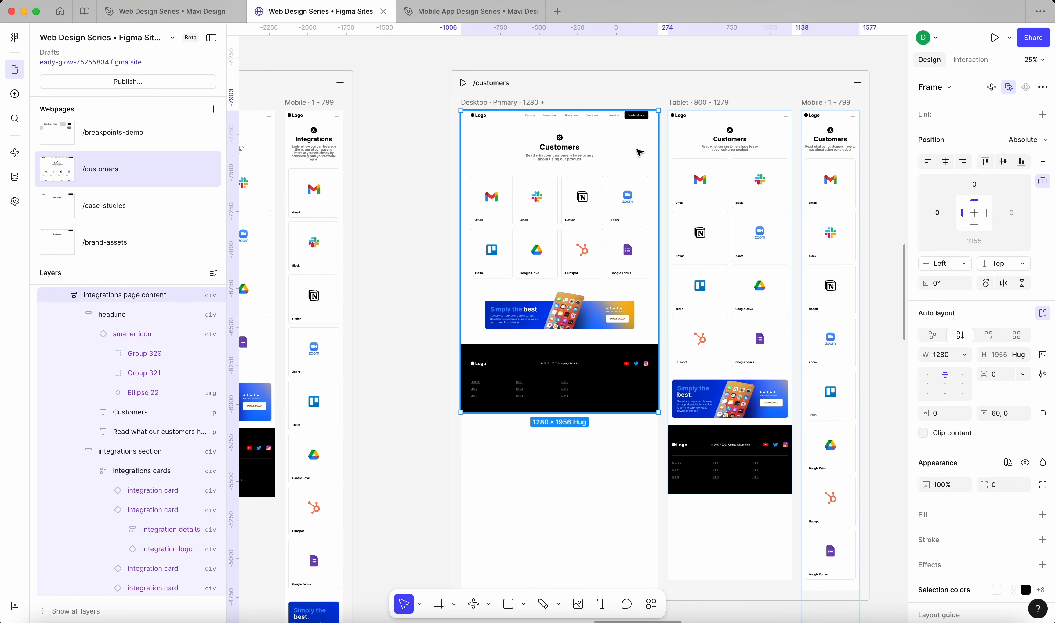
pyautogui.click(421, 292)
pyautogui.click(544, 187)
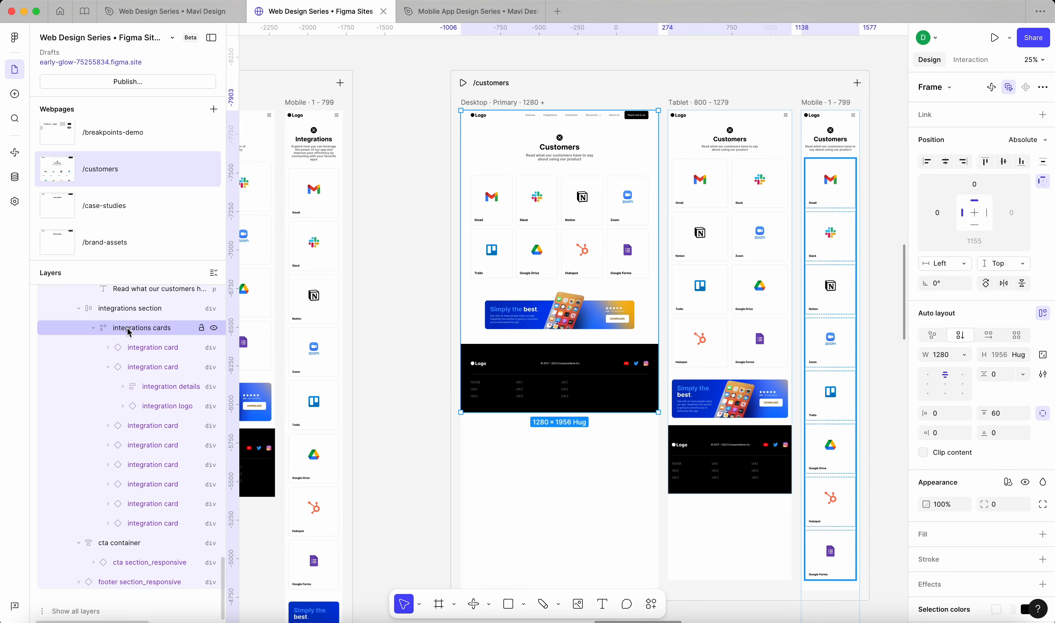
pyautogui.scroll(-5, 141, 366)
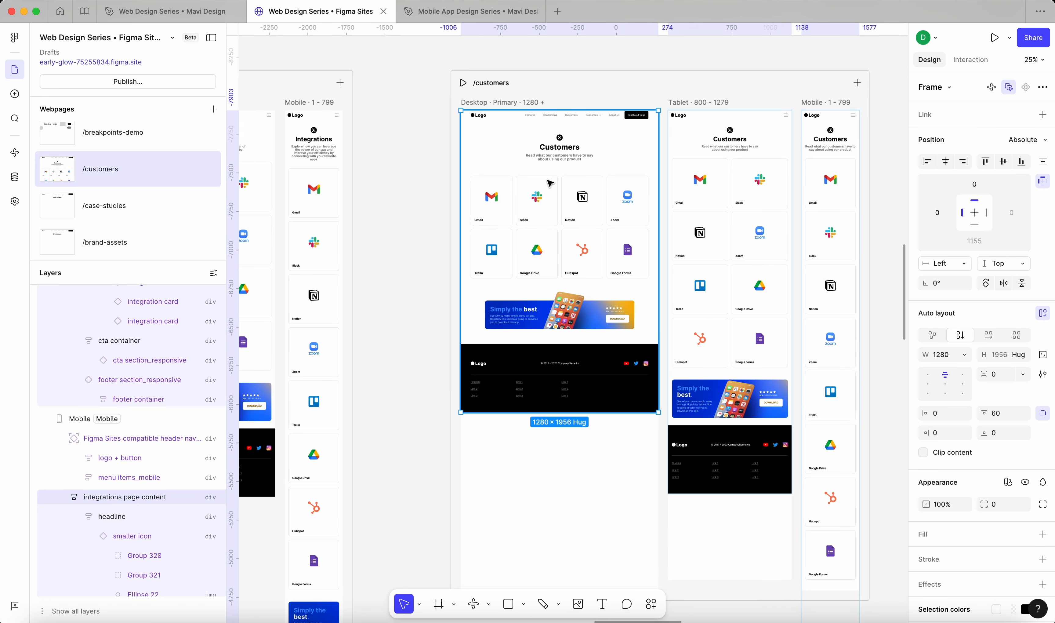
pyautogui.click(1042, 534)
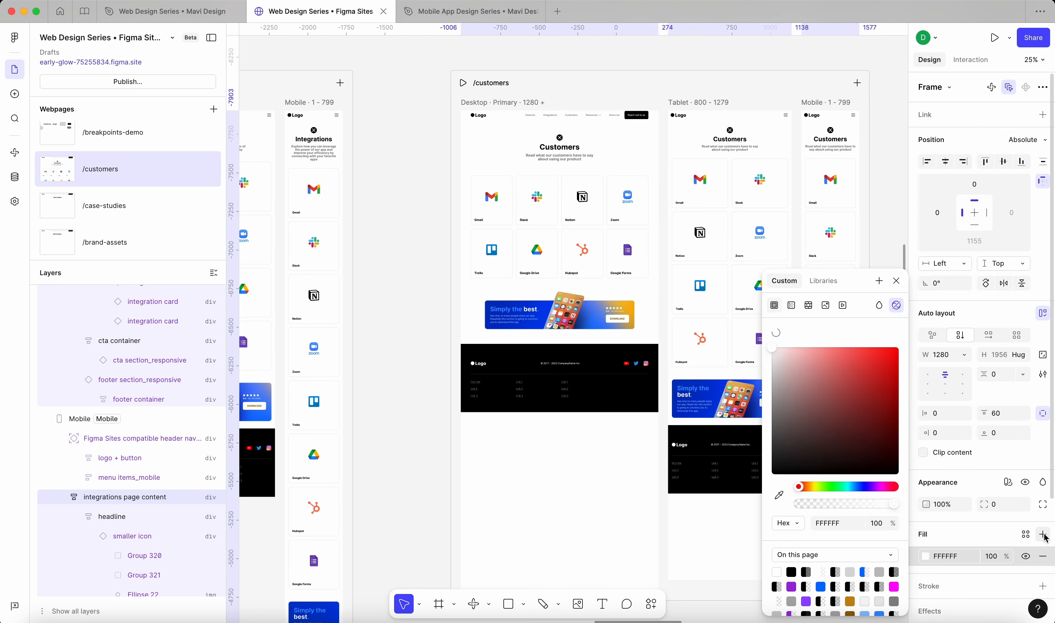
pyautogui.write('f0')
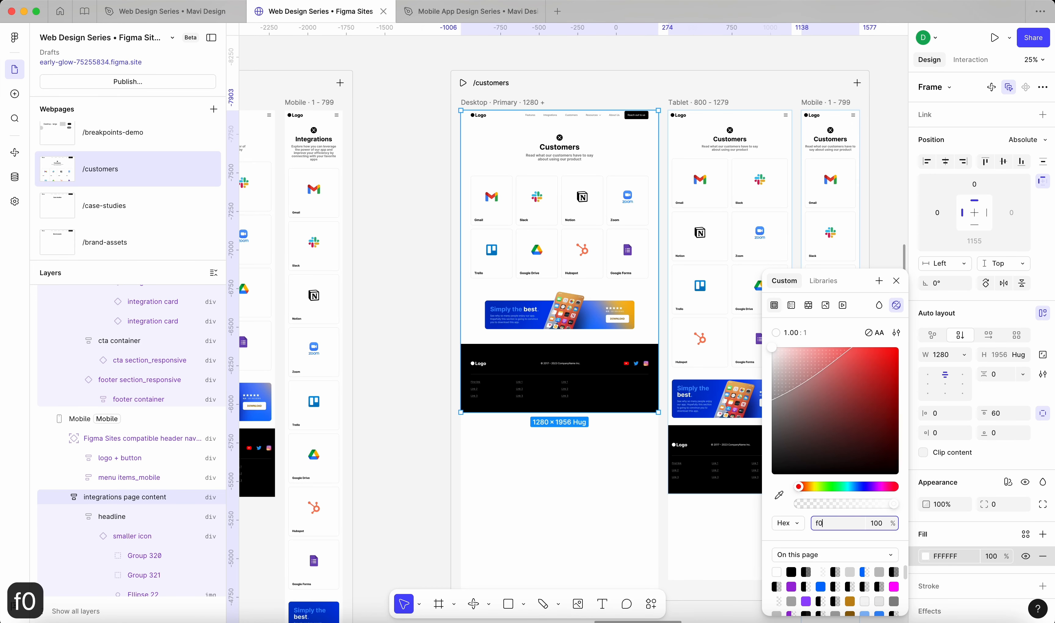
pyautogui.write('f0f0')
pyautogui.press('Return')
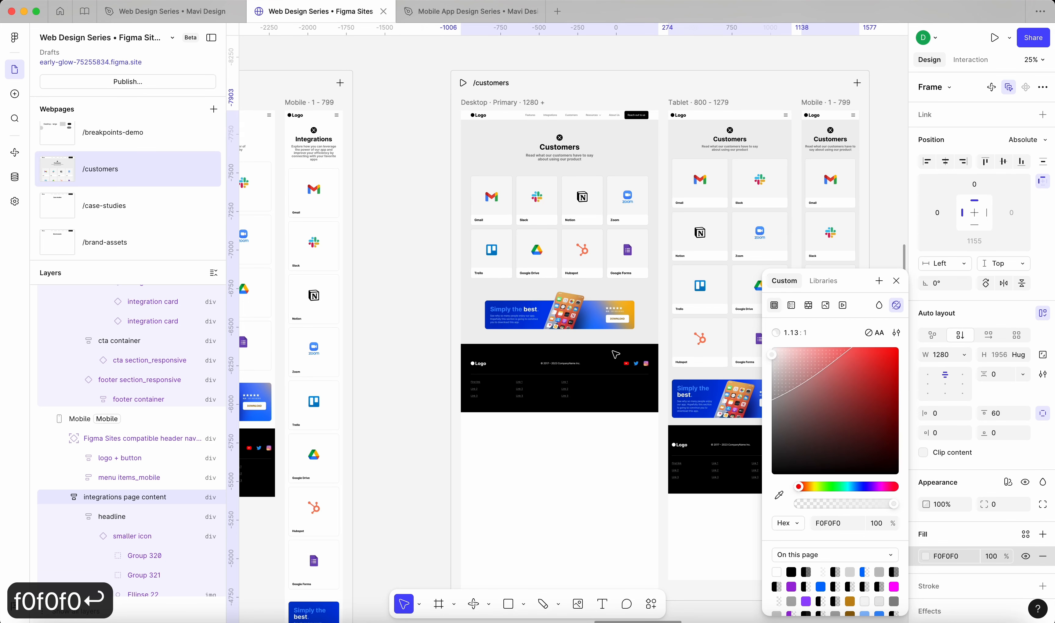
pyautogui.click(429, 289)
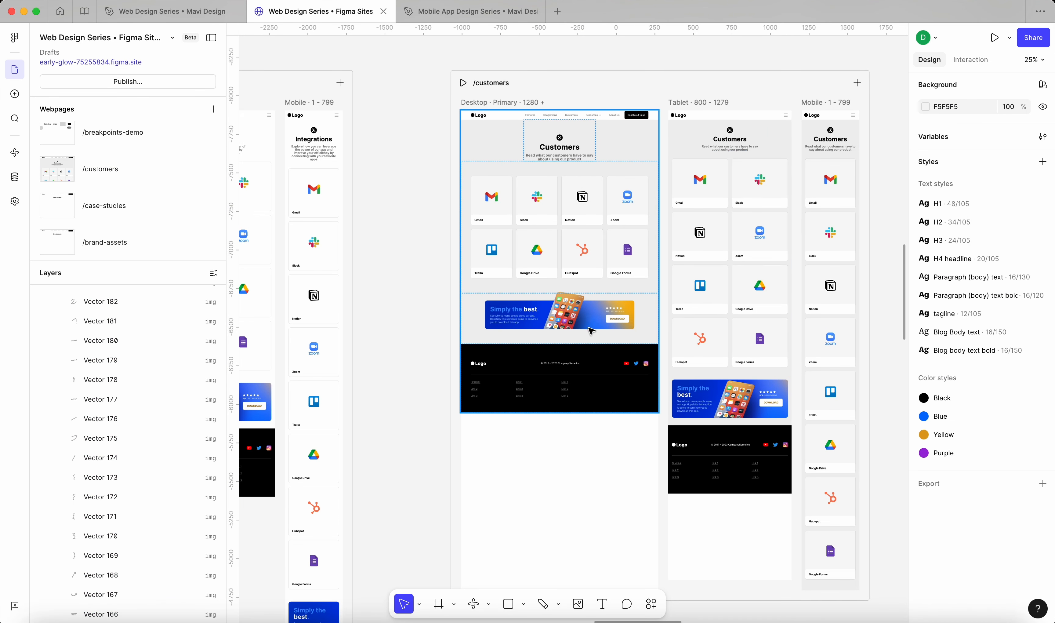
# Step: Check the fill settings of the cta container and the integrations page content frame in the Desktop breakpoint
pyautogui.click(607, 342)
pyautogui.click(607, 342)
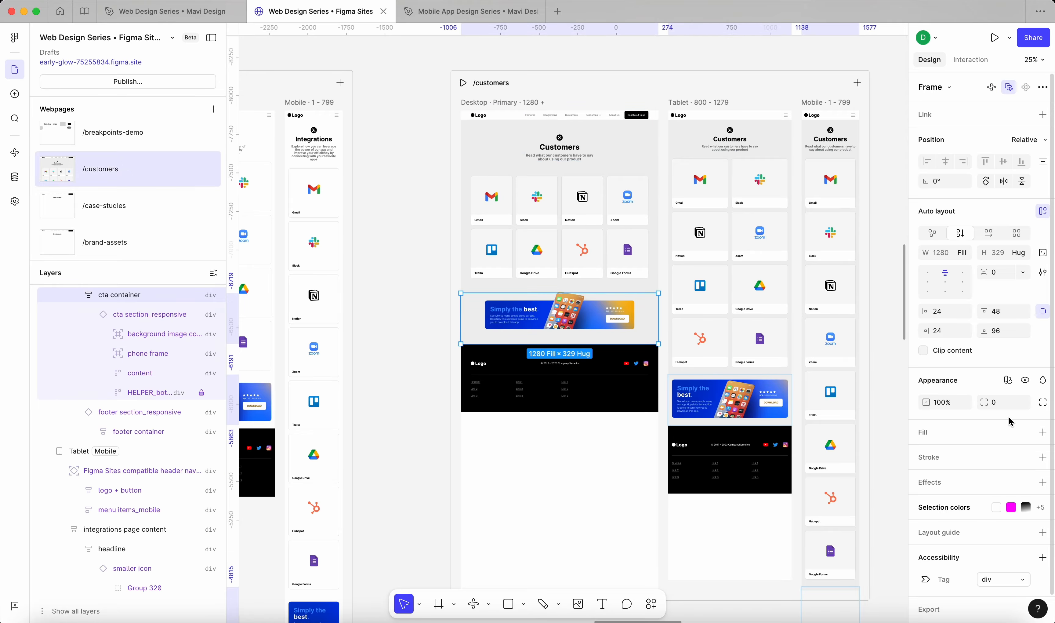
pyautogui.click(605, 205)
pyautogui.click(600, 166)
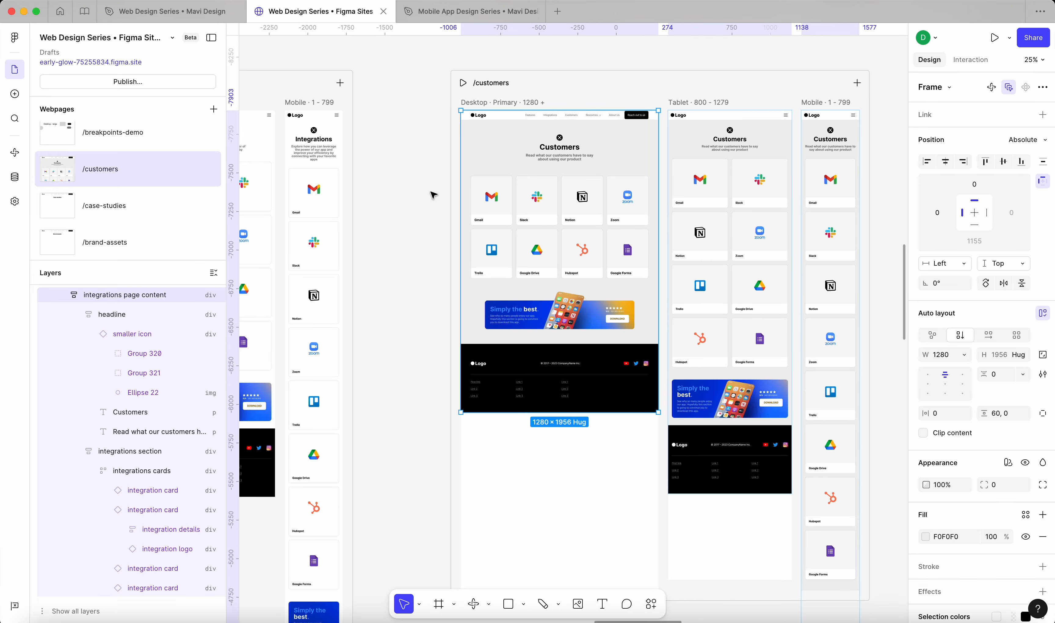
# Step: Move the customers design frame to X 1876, Y -4253 below the /customers webpage
pyautogui.scroll(-5, 432, 195)
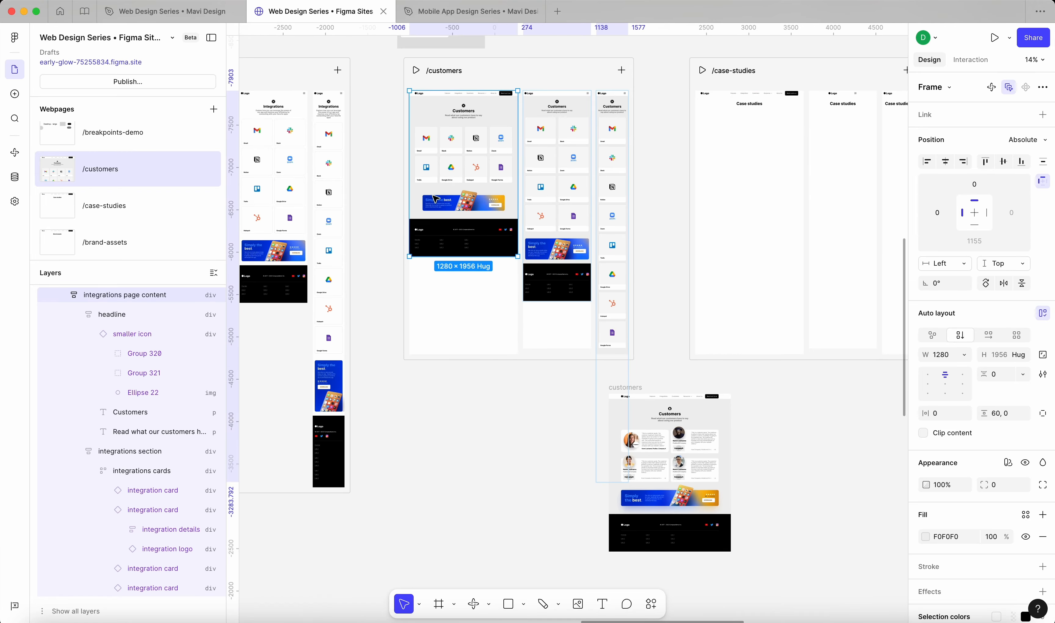
pyautogui.moveTo(641, 387); pyautogui.dragTo(687, 395)
pyautogui.scroll(3, 564, 359)
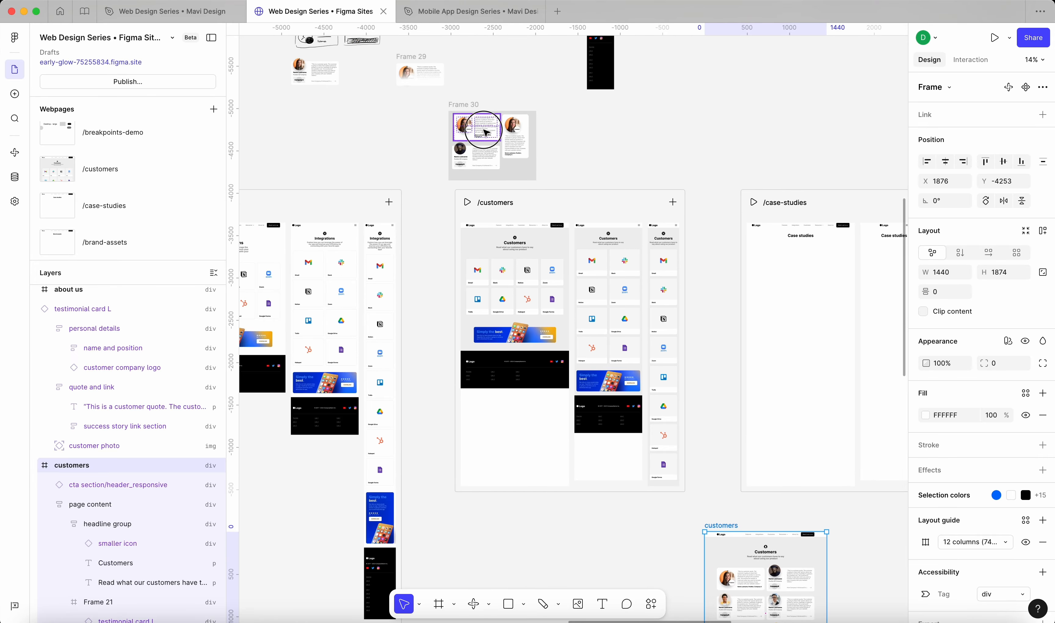
# Step: Locate the new testimonial card L component in the Feature cards section and examine its default variant
pyautogui.click(689, 160)
pyautogui.hscroll(-15, 690, 162)
pyautogui.scroll(6, 690, 162)
pyautogui.scroll(3, 648, 171)
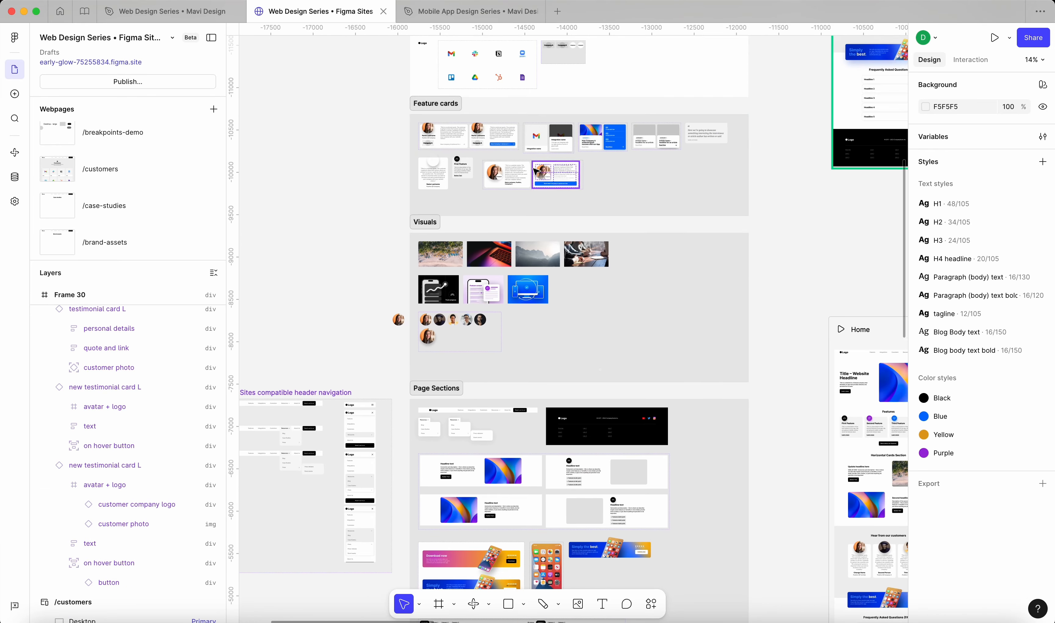
pyautogui.scroll(10, 494, 171)
pyautogui.hscroll(2, 494, 171)
pyautogui.scroll(1, 495, 171)
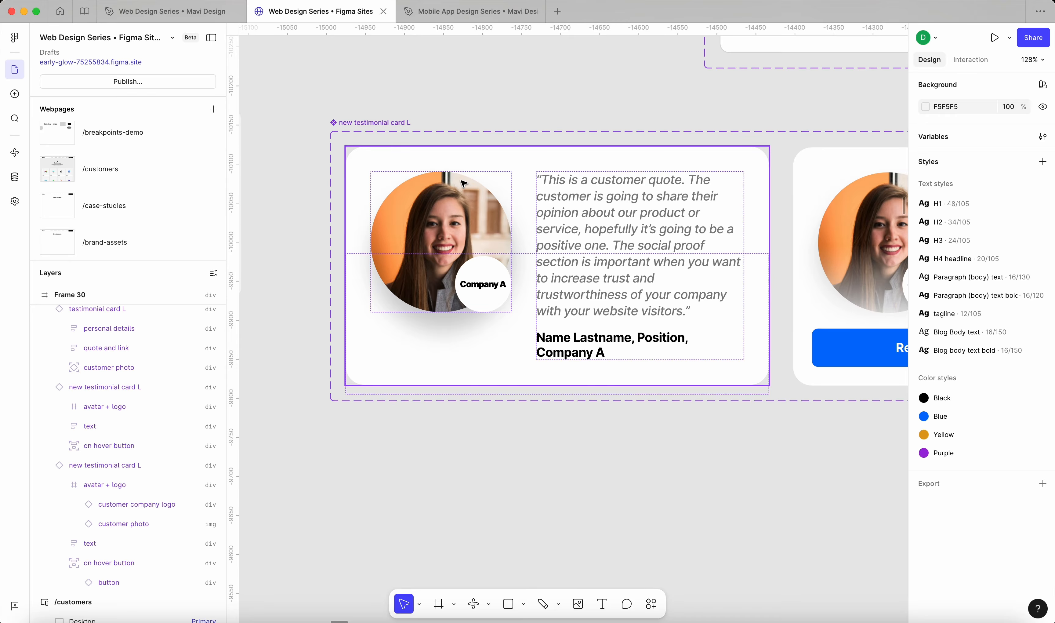
pyautogui.scroll(-5, 493, 196)
pyautogui.click(534, 208)
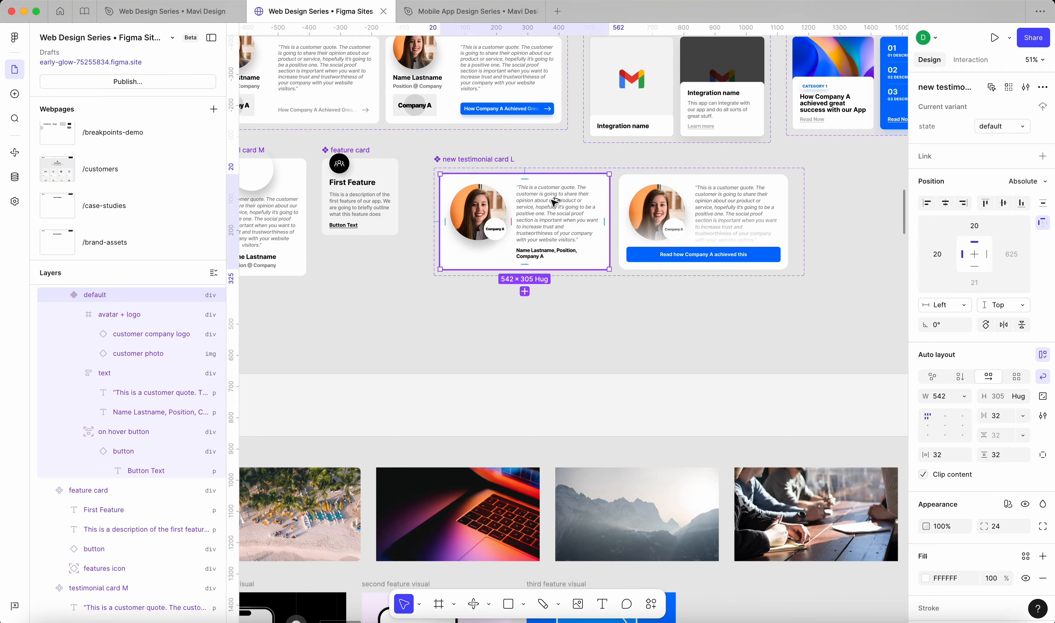
pyautogui.moveTo(555, 202); pyautogui.dragTo(544, 342)
# Step: Locate the customer photo component in the Visuals section and examine its person 1, size L variant
pyautogui.scroll(-6, 560, 338)
pyautogui.scroll(-5, 556, 335)
pyautogui.hscroll(8, 556, 335)
pyautogui.hscroll(10, 556, 332)
pyautogui.scroll(-4, 555, 333)
pyautogui.click(559, 408)
pyautogui.hscroll(-12, 559, 408)
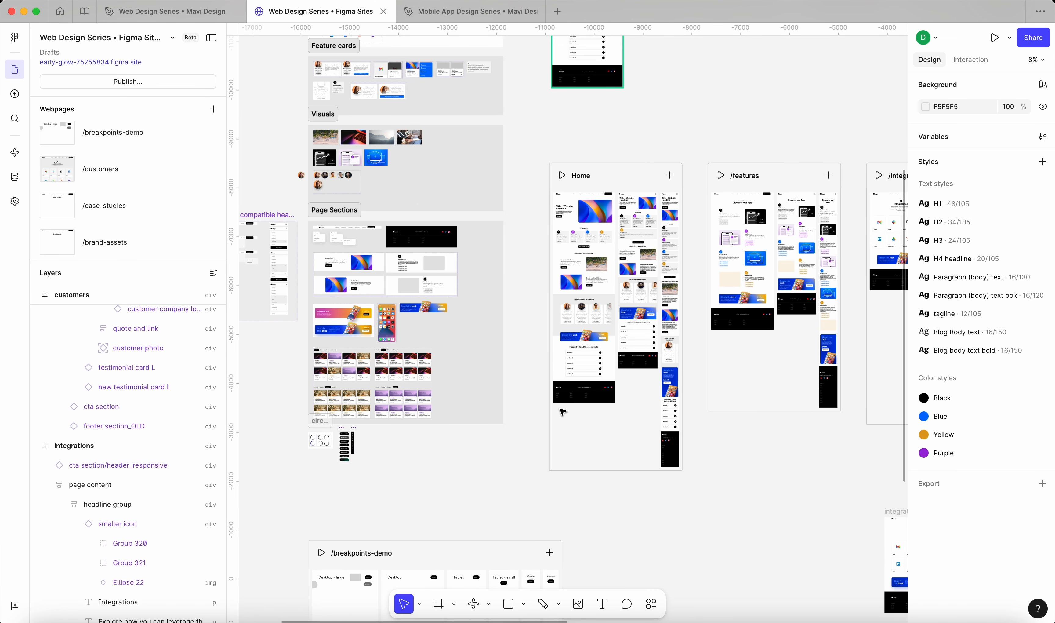
pyautogui.hscroll(-5, 562, 411)
pyautogui.scroll(15, 444, 185)
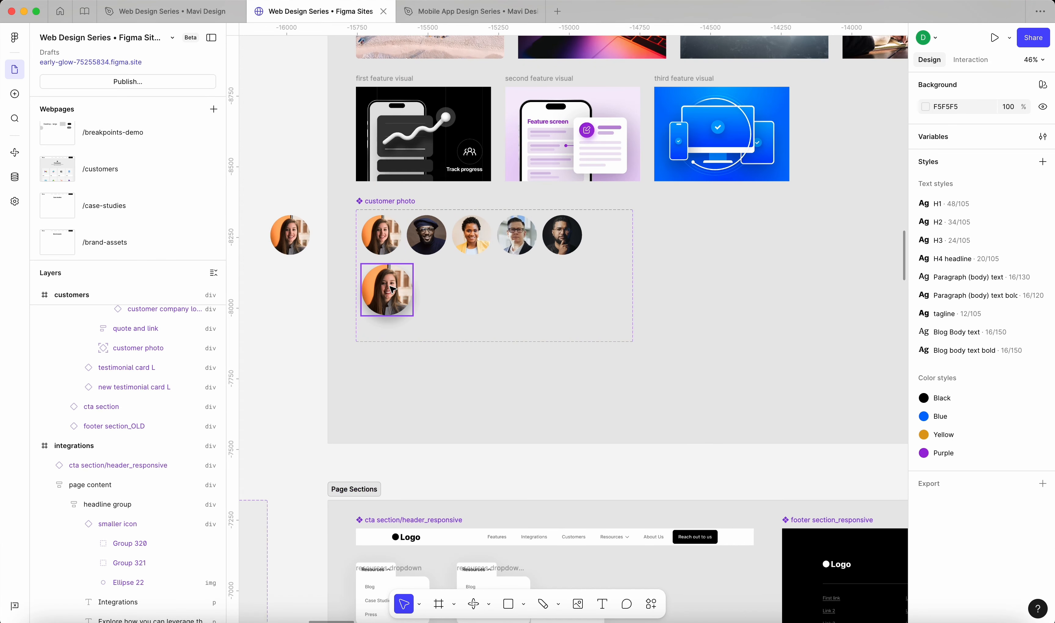
pyautogui.click(414, 300)
pyautogui.hscroll(-8, 415, 301)
pyautogui.scroll(1, 417, 301)
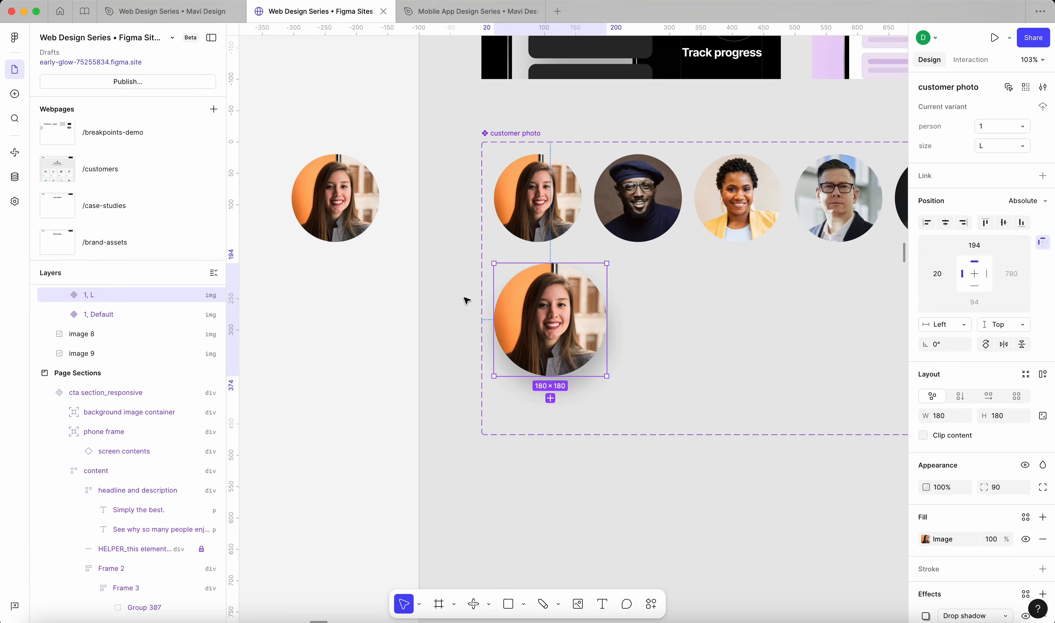
pyautogui.scroll(-3, 466, 301)
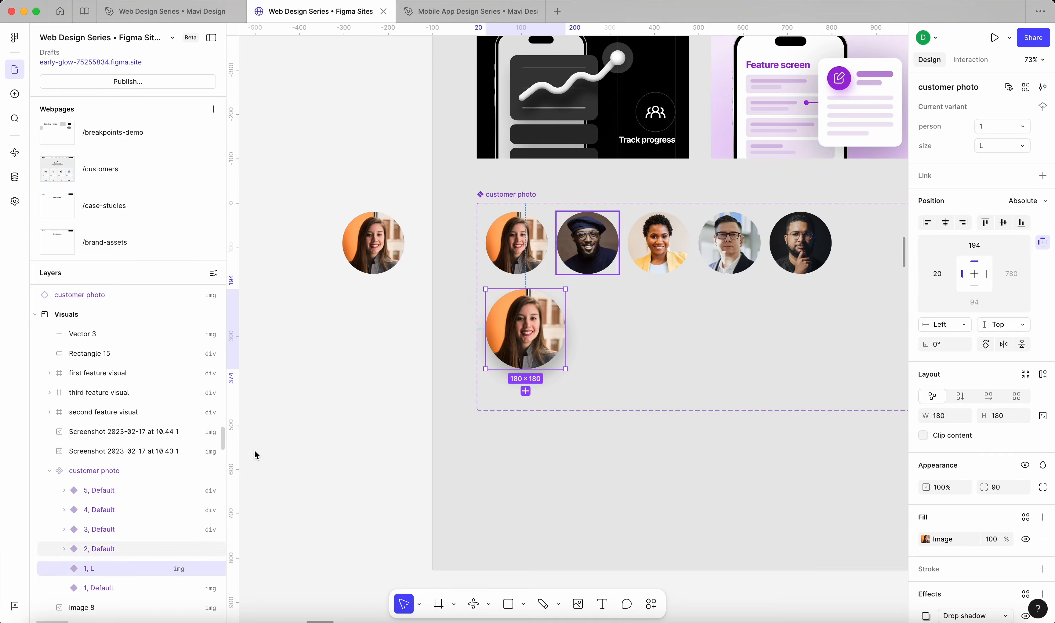
# Step: Duplicate the person 1, size L customer photo variant beside the original and set the copy's person property to 2
pyautogui.click(393, 362)
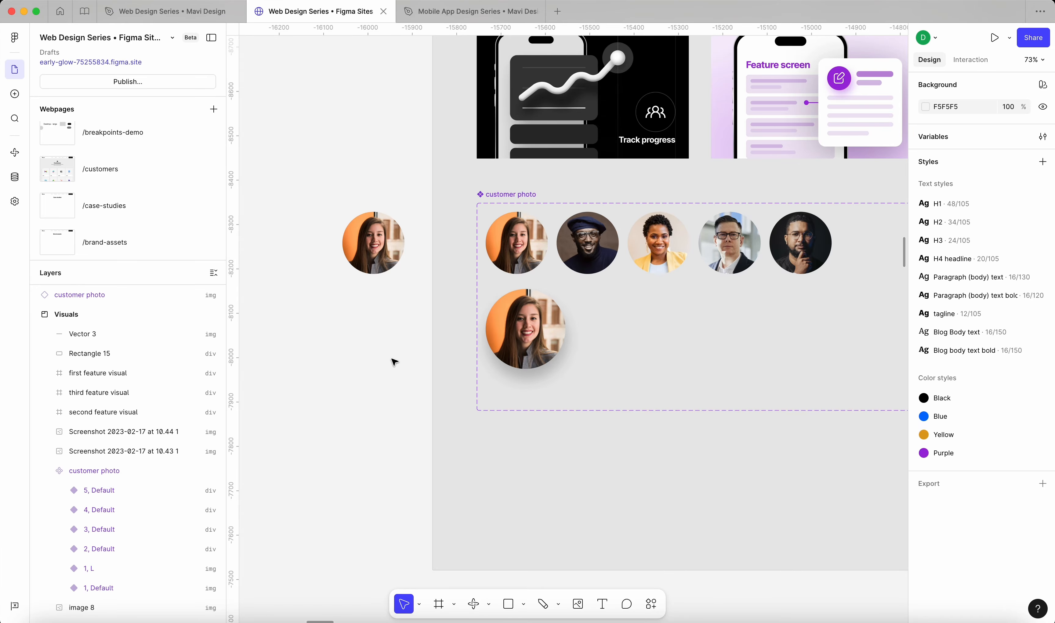
pyautogui.click(532, 332)
pyautogui.scroll(5, 526, 331)
pyautogui.moveTo(517, 332); pyautogui.dragTo(692, 332)
pyautogui.hscroll(4, 692, 332)
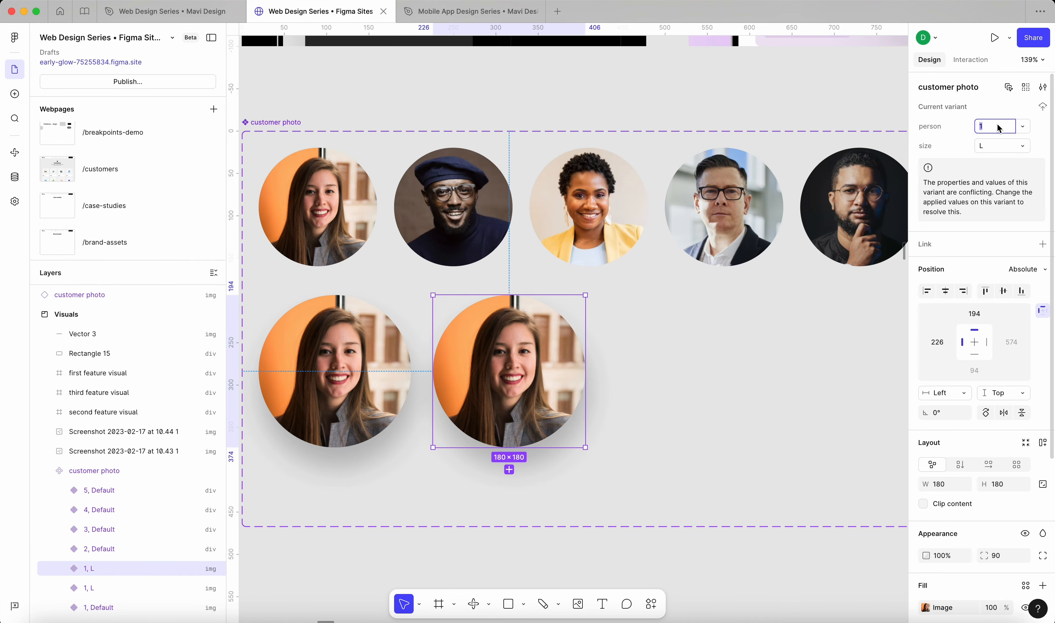
pyautogui.write('2')
pyautogui.press('Return')
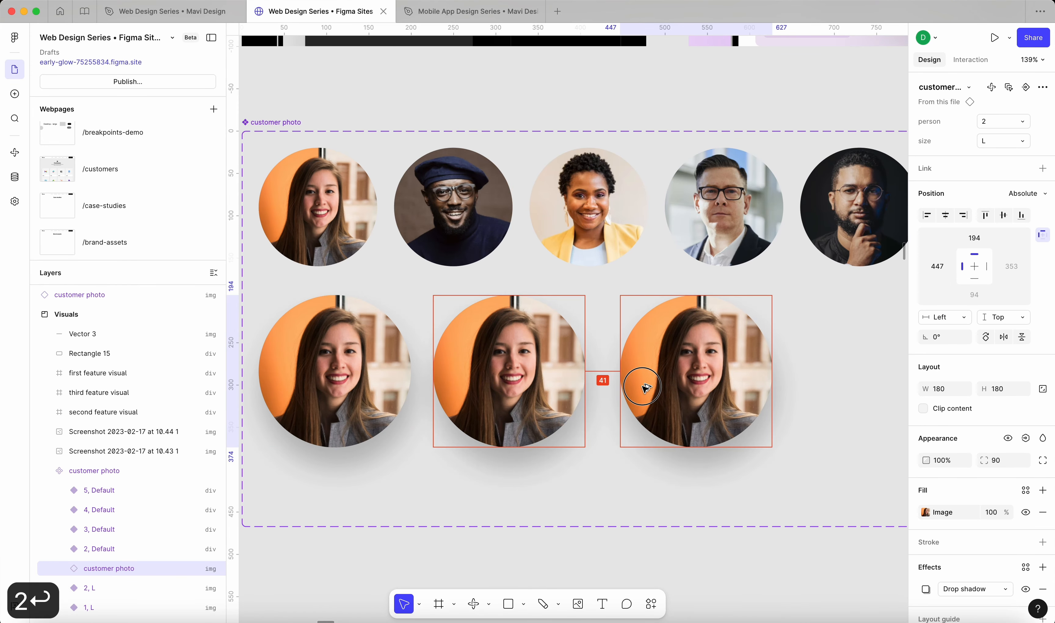
# Step: Add two more size L variants to the row in the customer photo component and set their person properties to 3 and 4
pyautogui.moveTo(646, 387); pyautogui.dragTo(859, 372)
pyautogui.write('3')
pyautogui.press('Return')
pyautogui.click(996, 130)
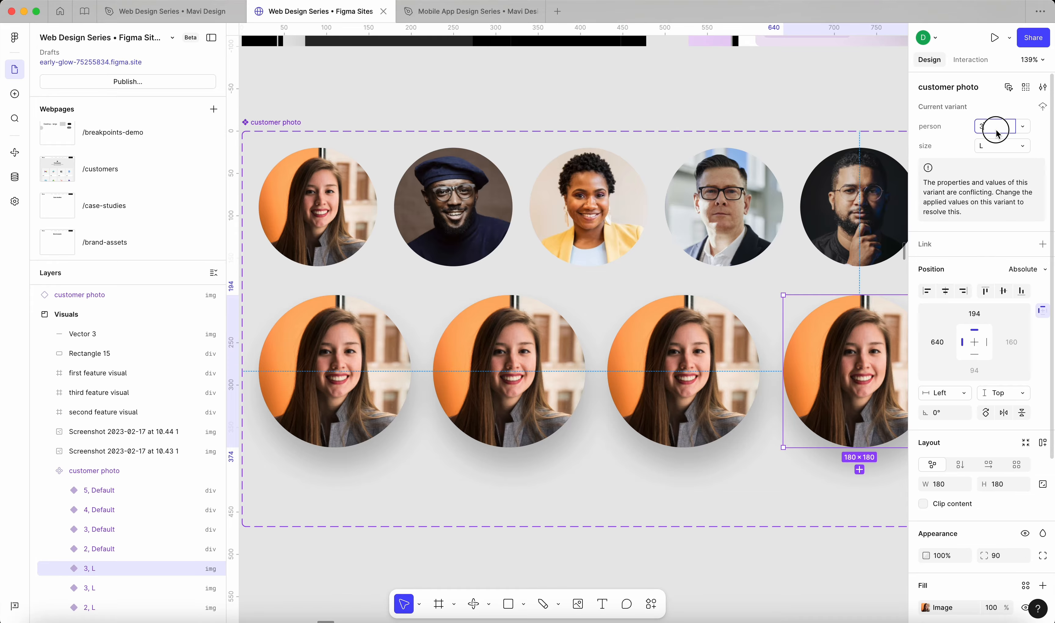
pyautogui.write('4')
pyautogui.press('Return')
# Step: Place copies of the person 2, 3 and 4 default customer photos on the empty canvas beside the Visuals section
pyautogui.scroll(-5, 537, 244)
pyautogui.click(481, 228)
pyautogui.scroll(3, 480, 231)
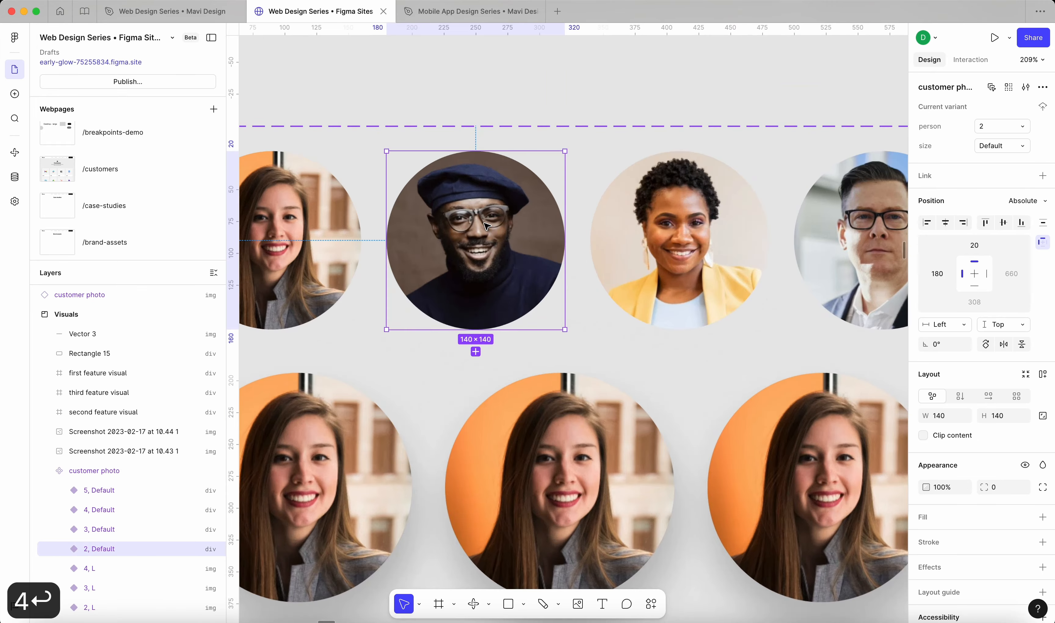
pyautogui.scroll(-1, 563, 231)
pyautogui.keyDown('shift'); pyautogui.click(563, 232); pyautogui.keyUp('shift')
pyautogui.keyDown('shift'); pyautogui.click(644, 229); pyautogui.keyUp('shift')
pyautogui.scroll(-4, 563, 240)
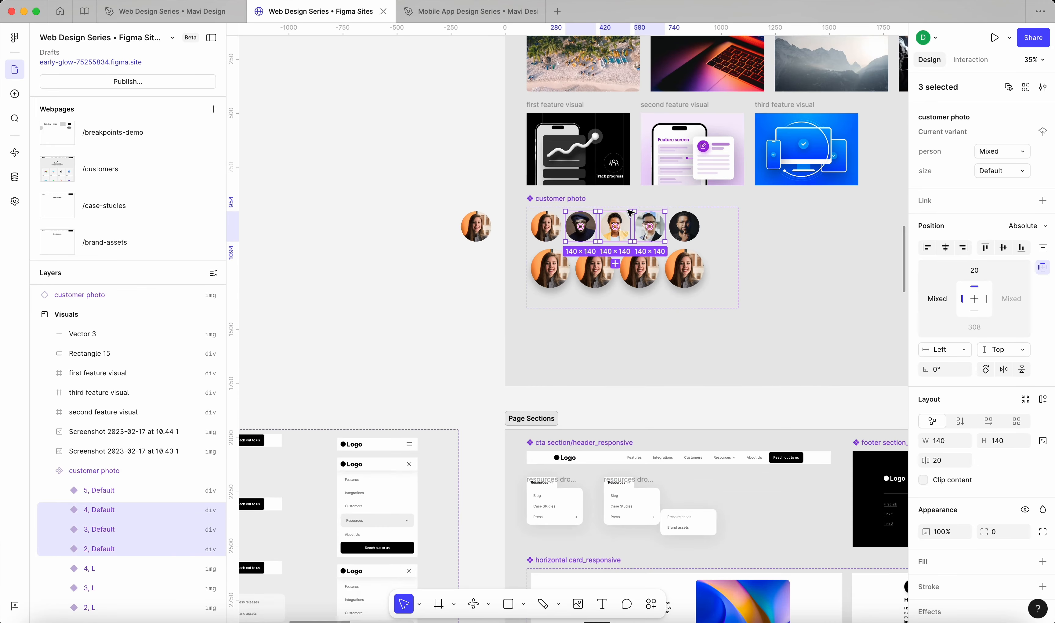
pyautogui.scroll(6, 563, 242)
pyautogui.scroll(-4, 623, 249)
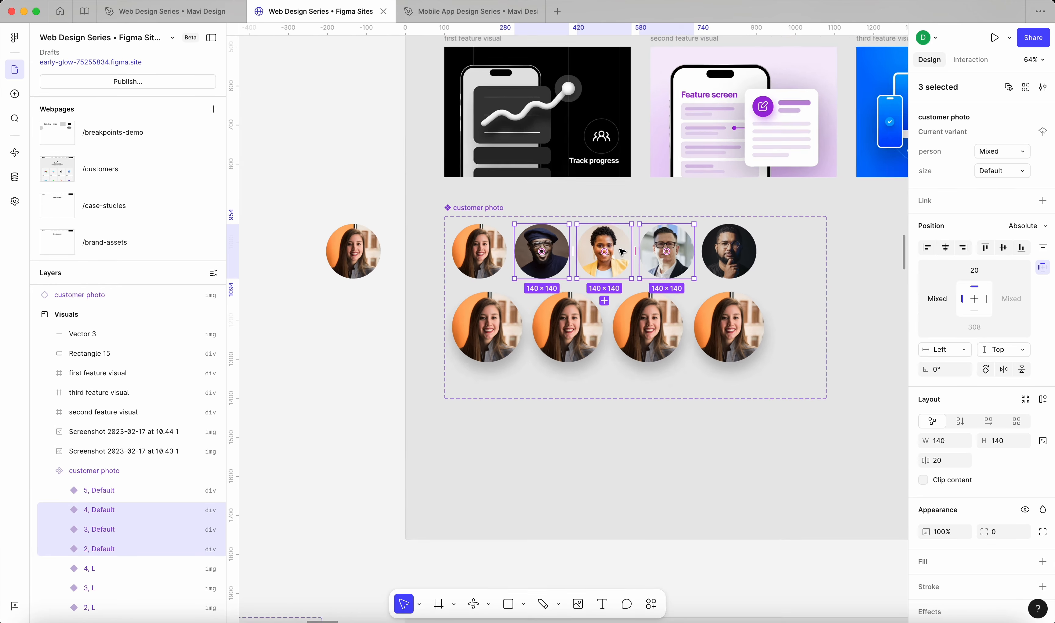
pyautogui.scroll(6, 685, 214)
pyautogui.scroll(-5, 665, 203)
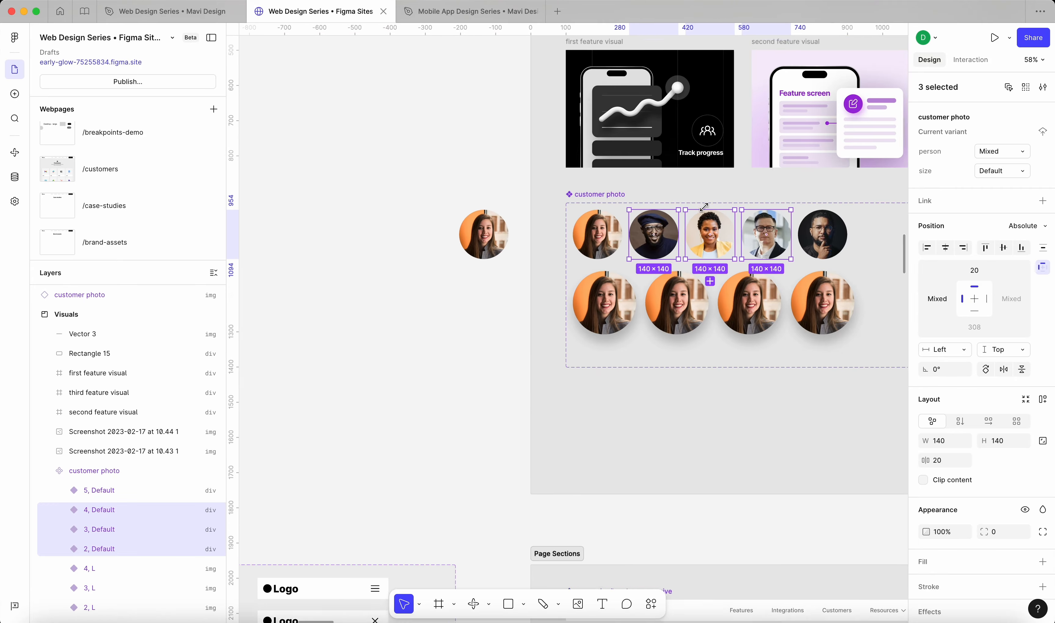
pyautogui.moveTo(728, 236); pyautogui.dragTo(448, 302)
pyautogui.click(448, 377)
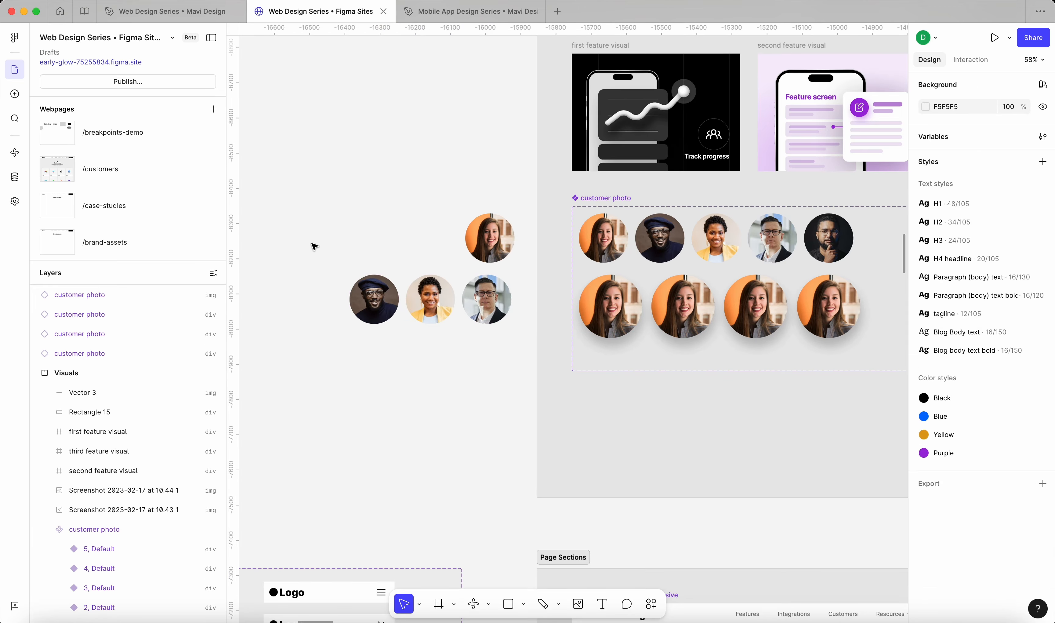
# Step: Scale the three copied customer photos on the canvas together to a height of 180
pyautogui.moveTo(287, 274); pyautogui.dragTo(514, 331)
pyautogui.hscroll(-2, 516, 332)
pyautogui.scroll(1, 516, 331)
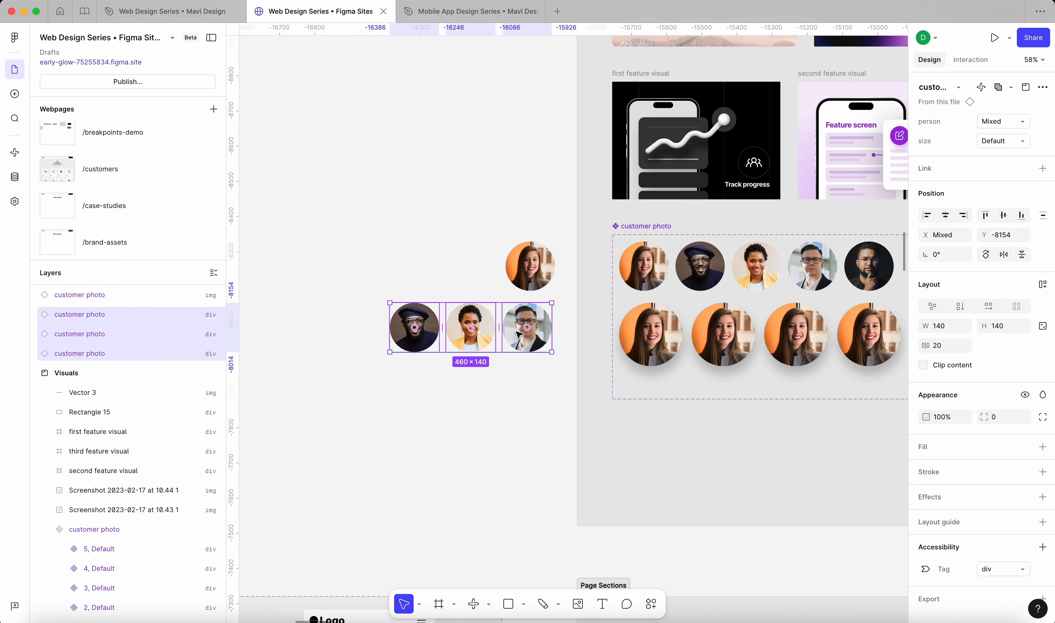
pyautogui.press('k')
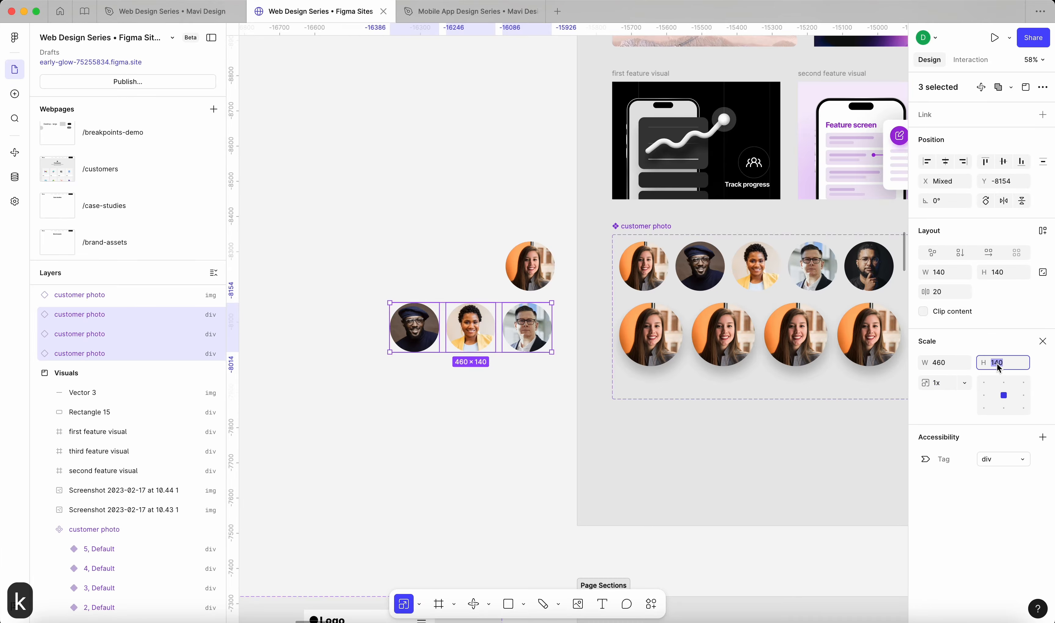
pyautogui.write('18')
pyautogui.press('Return')
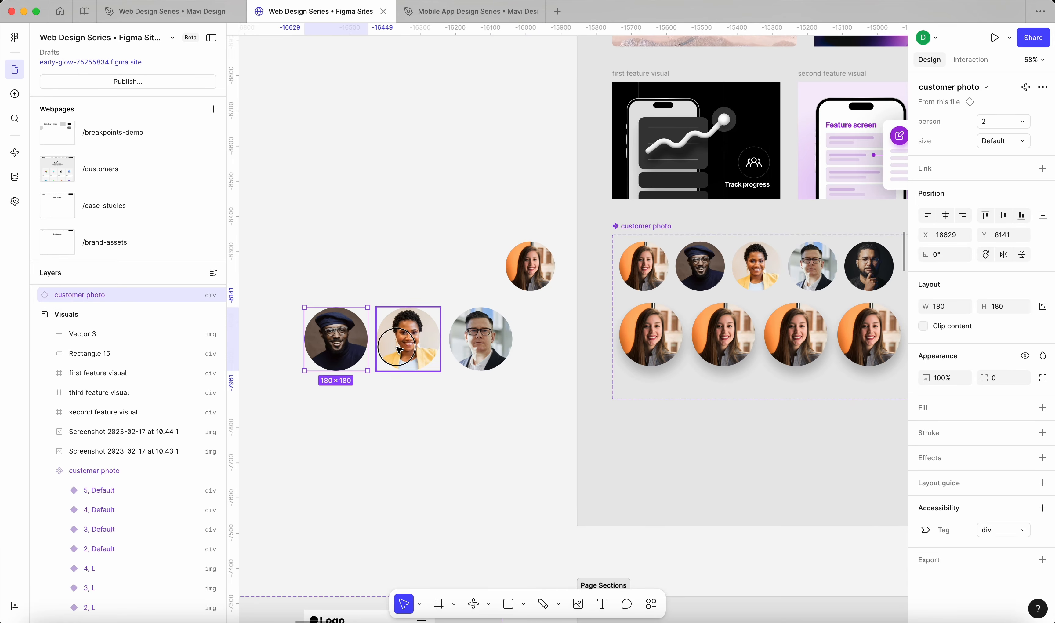
# Step: Remove the ellipse masks inside the three scaled customer photos
pyautogui.keyDown('shift'); pyautogui.click(398, 348); pyautogui.keyUp('shift')
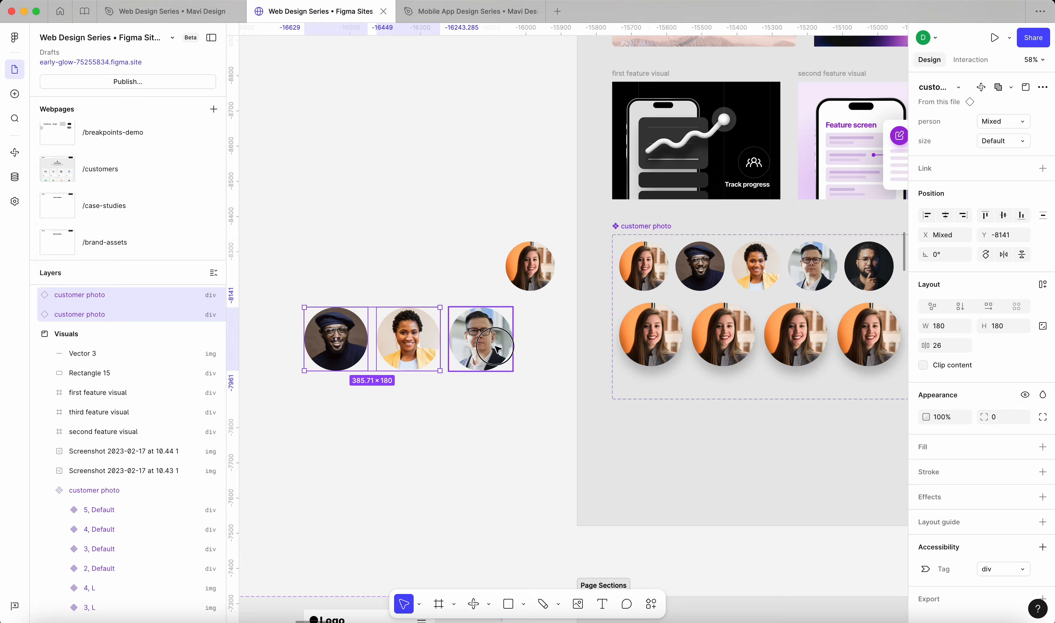
pyautogui.keyDown('shift'); pyautogui.click(477, 346); pyautogui.keyUp('shift')
pyautogui.scroll(-2, 359, 272)
pyautogui.press('Return')
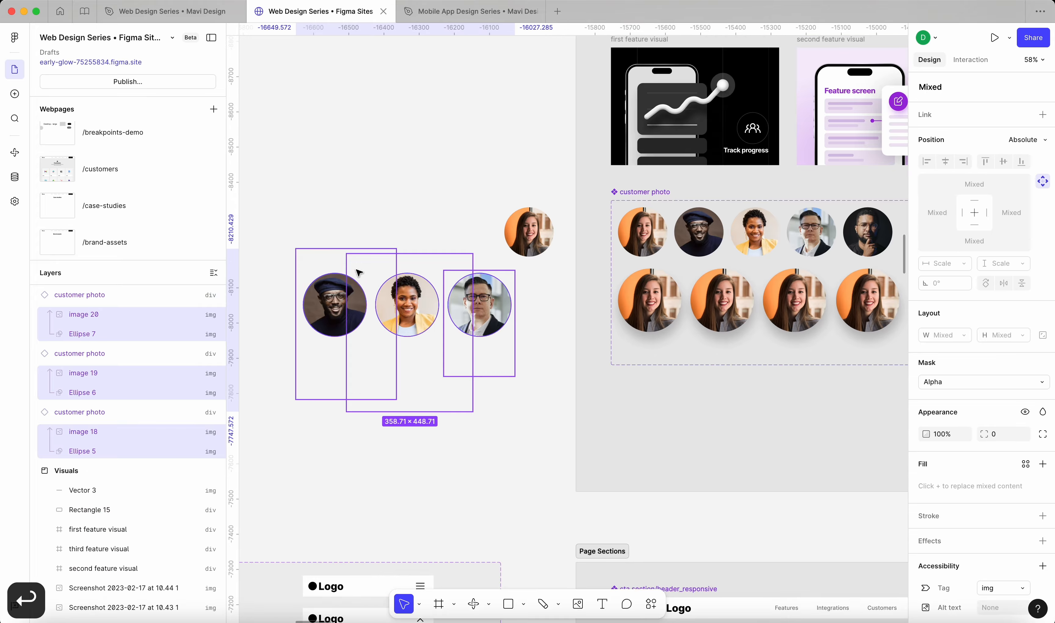
pyautogui.press('Tab')
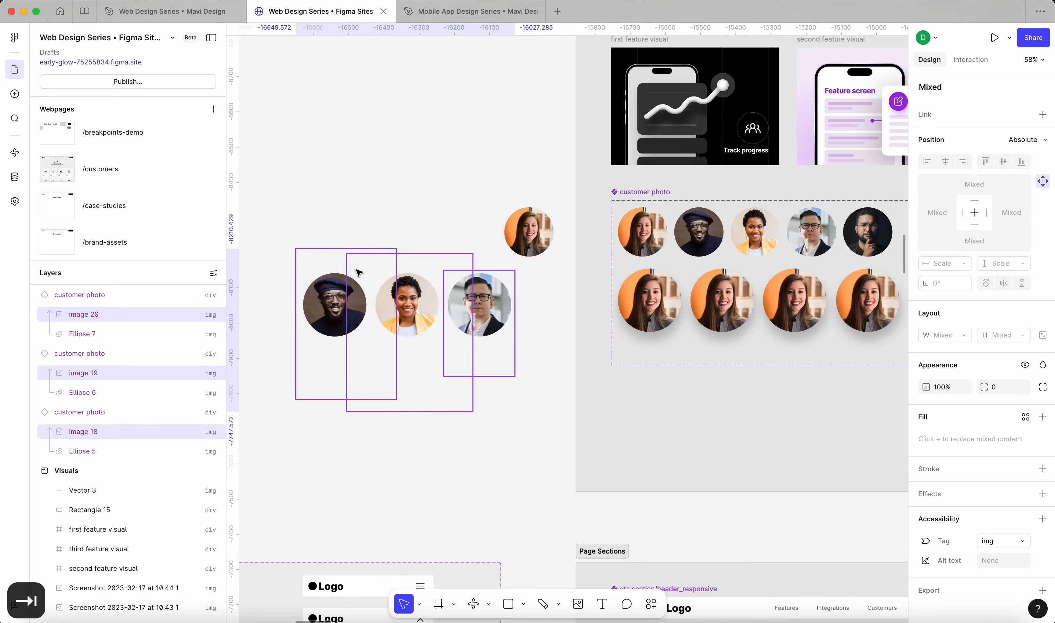
pyautogui.press('Tab')
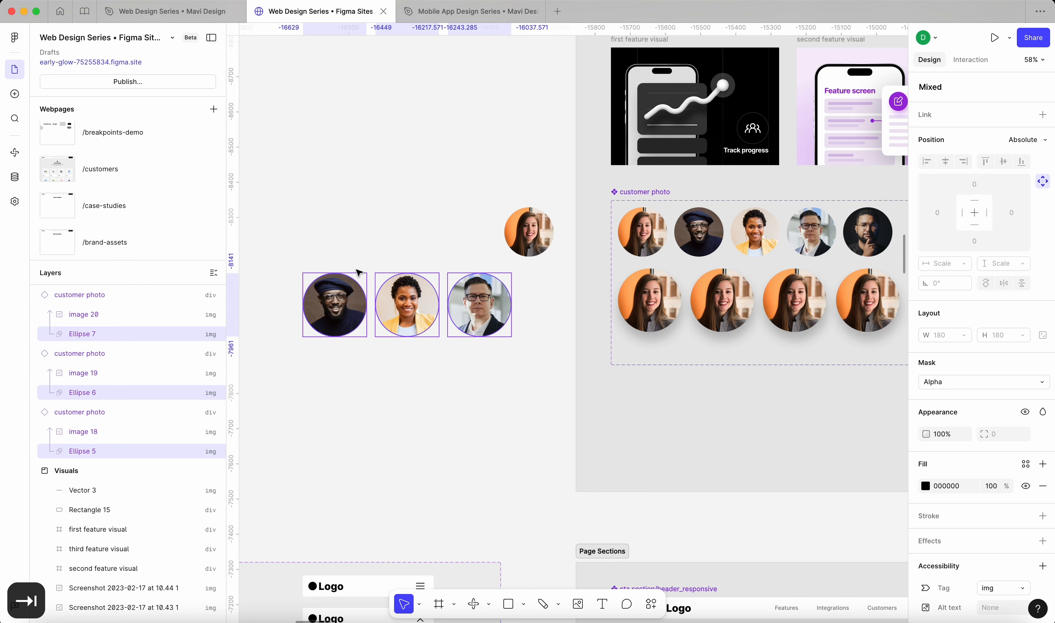
pyautogui.press('BackSpace')
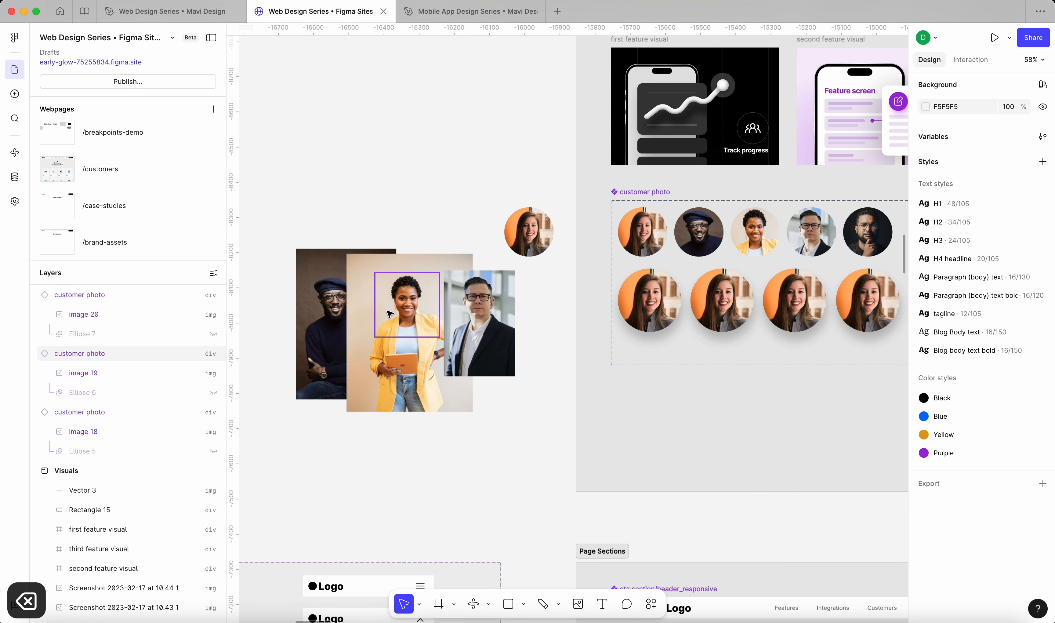
# Step: Enable Clip content on the three unmasked customer photos
pyautogui.click(338, 311)
pyautogui.keyDown('shift'); pyautogui.click(409, 306); pyautogui.keyUp('shift')
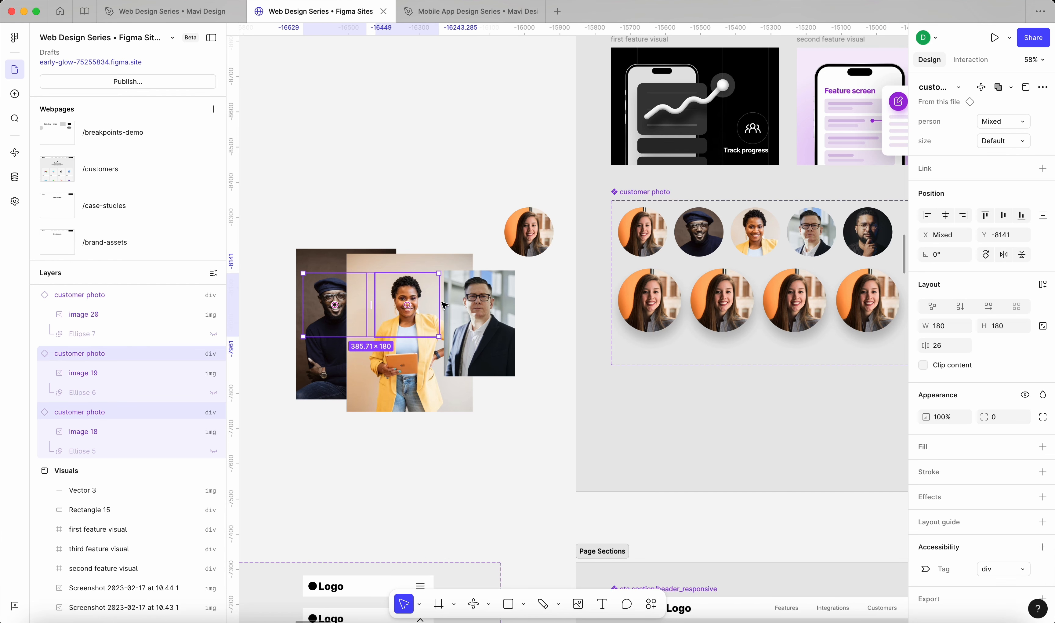
pyautogui.keyDown('shift'); pyautogui.click(480, 306); pyautogui.keyUp('shift')
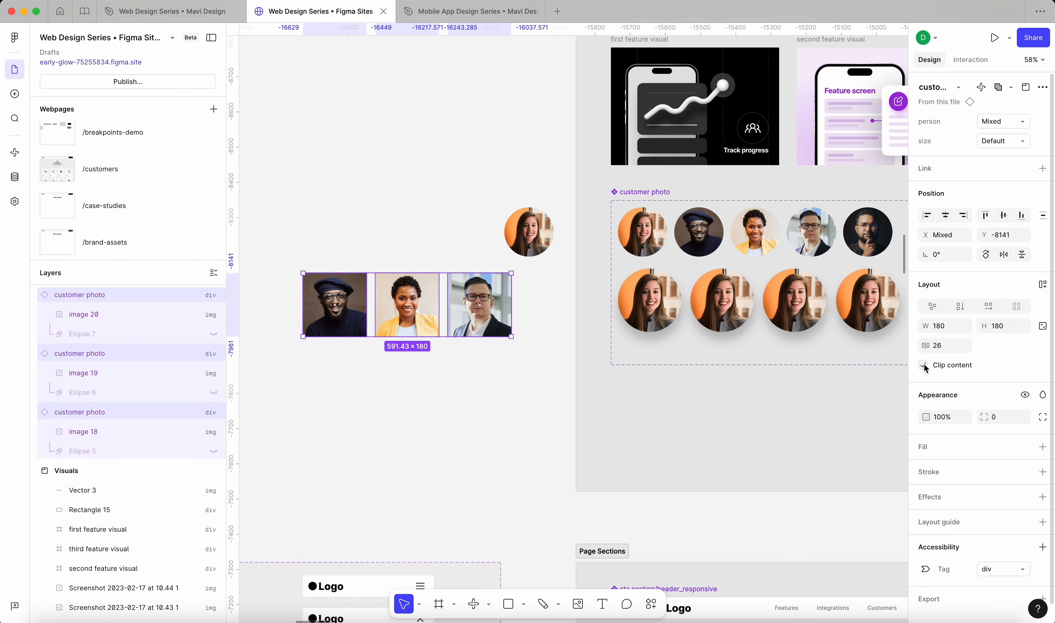
pyautogui.click(406, 479)
pyautogui.hscroll(1, 402, 479)
# Step: Copy the square person 2 photo as a PNG, paste it into the person 2, size L variant and enable Clip content there
pyautogui.click(322, 336)
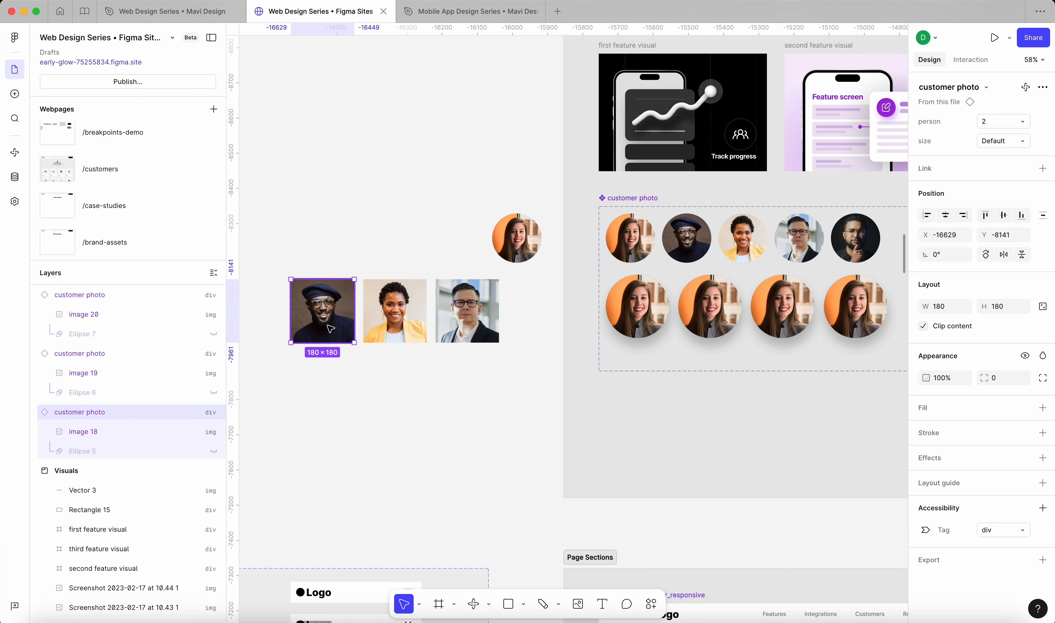
pyautogui.click(687, 237)
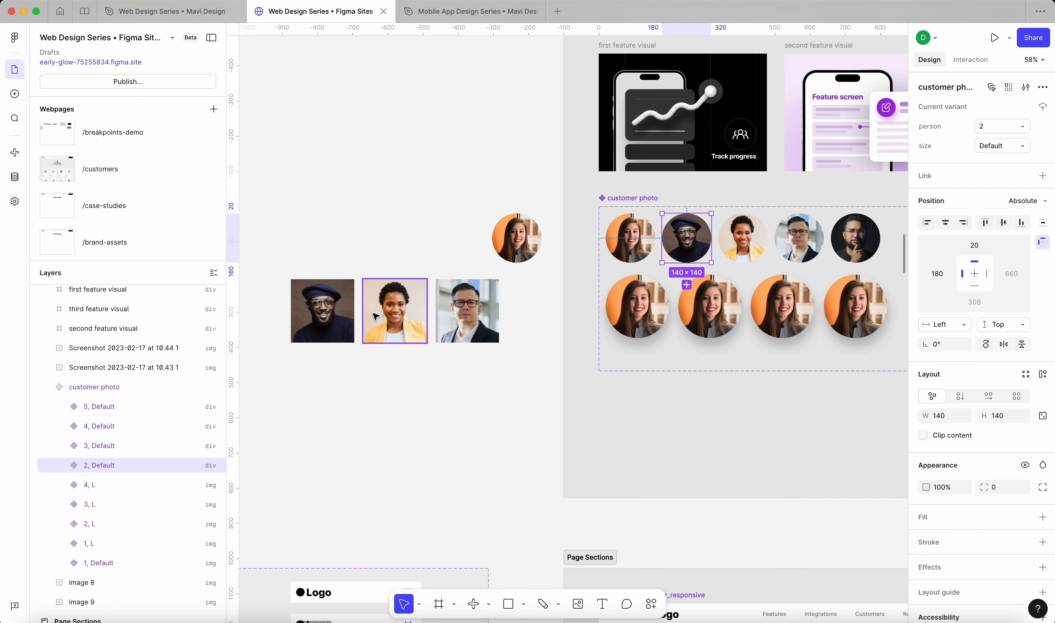
pyautogui.click(338, 319)
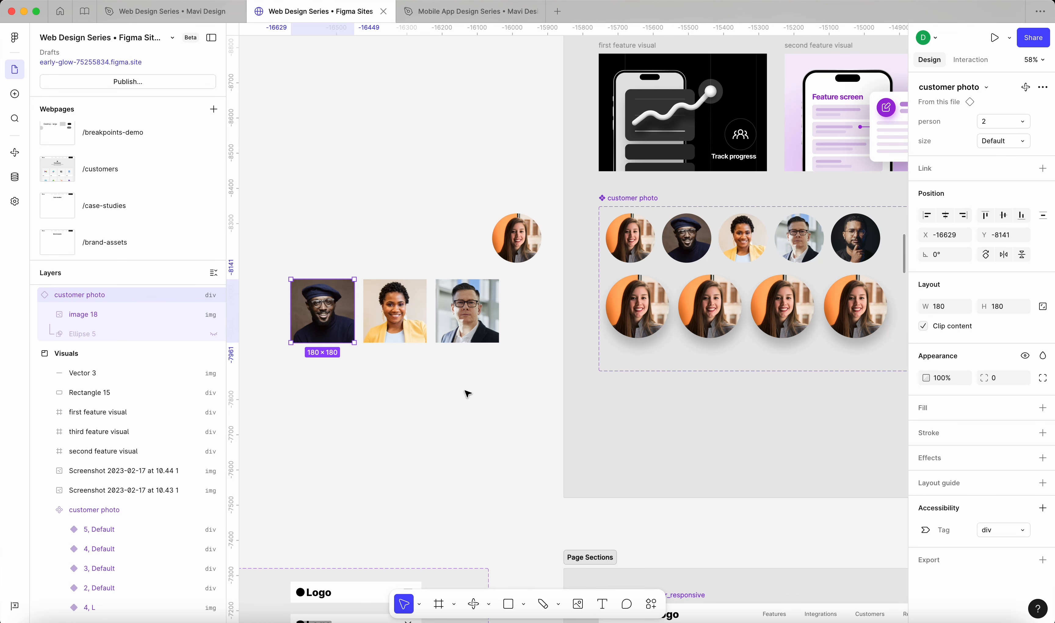
pyautogui.press('super+shift+c')
pyautogui.click(719, 309)
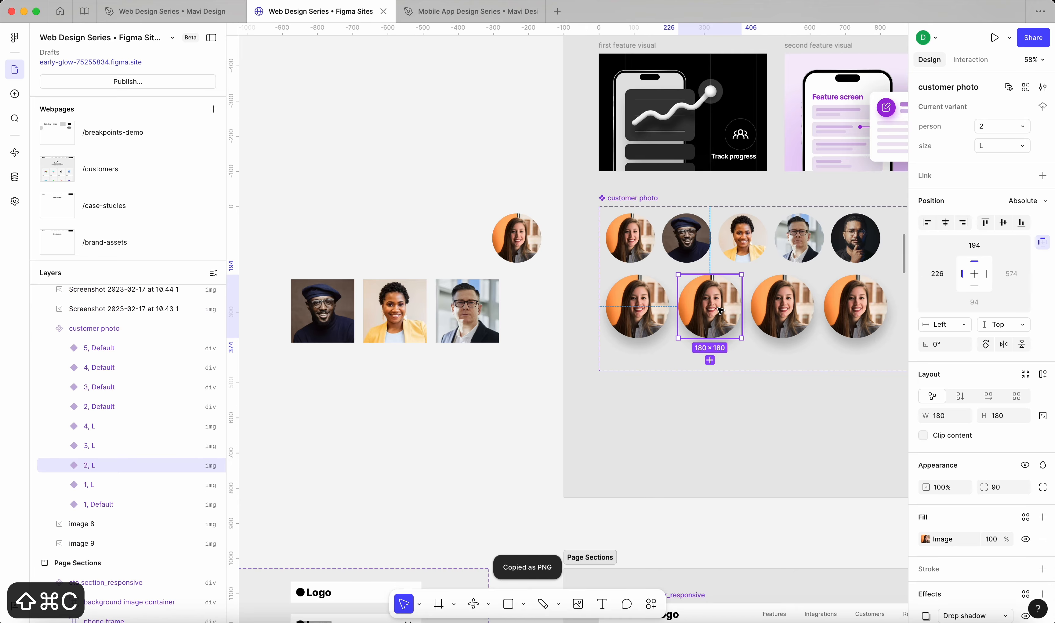
pyautogui.hscroll(2, 696, 312)
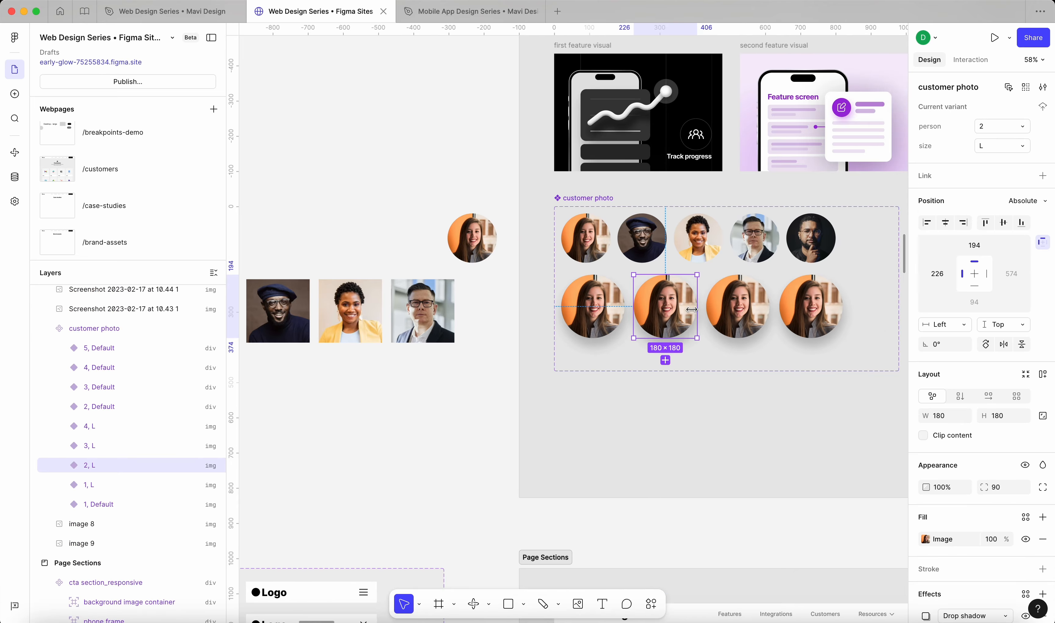
pyautogui.press('super+v')
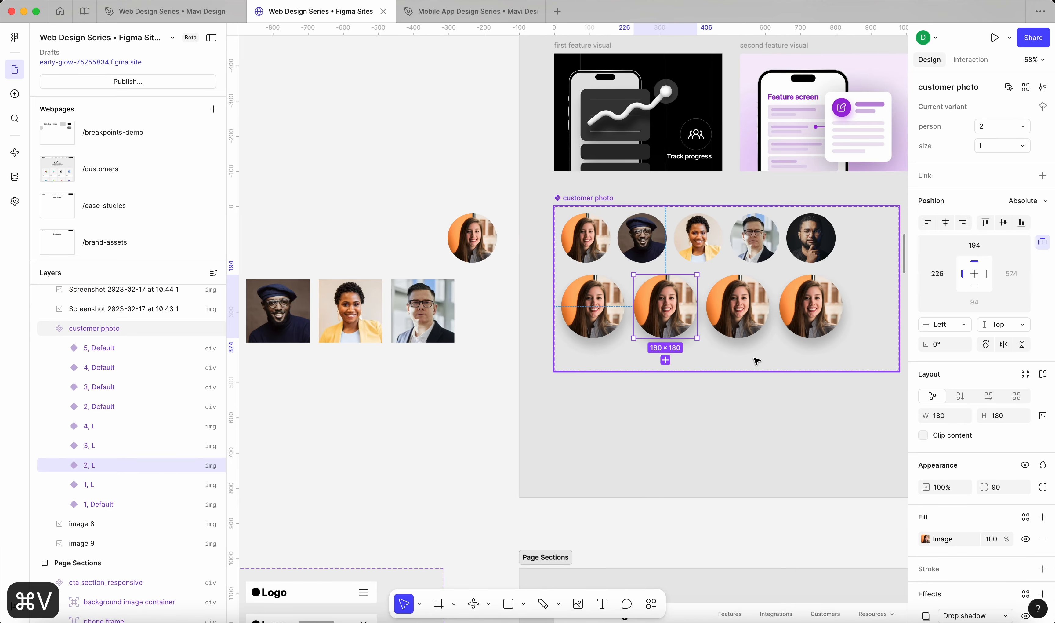
pyautogui.click(592, 305)
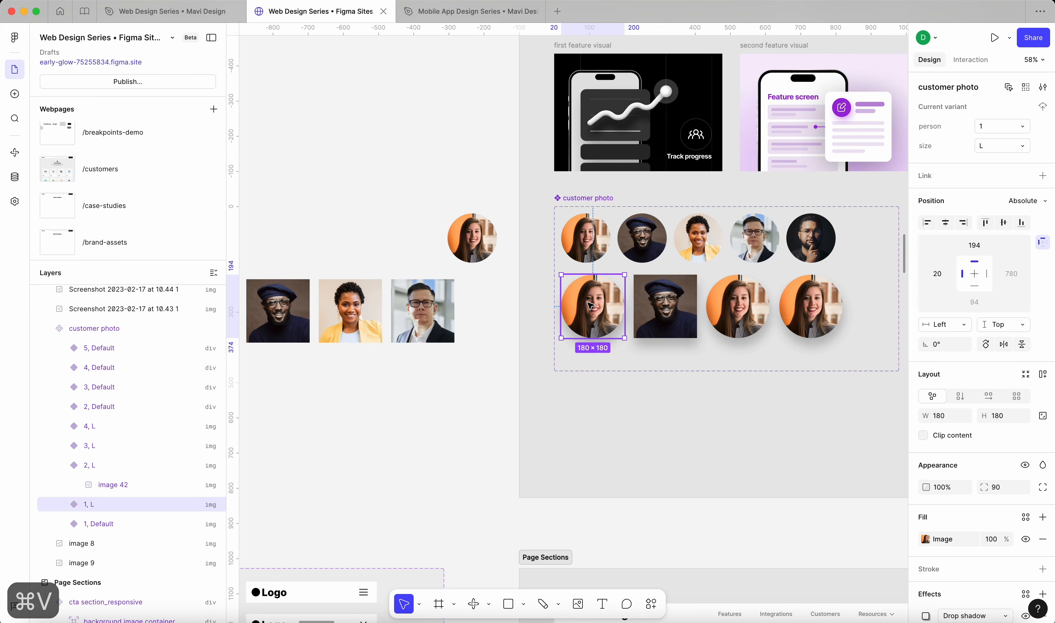
pyautogui.click(665, 306)
pyautogui.click(923, 435)
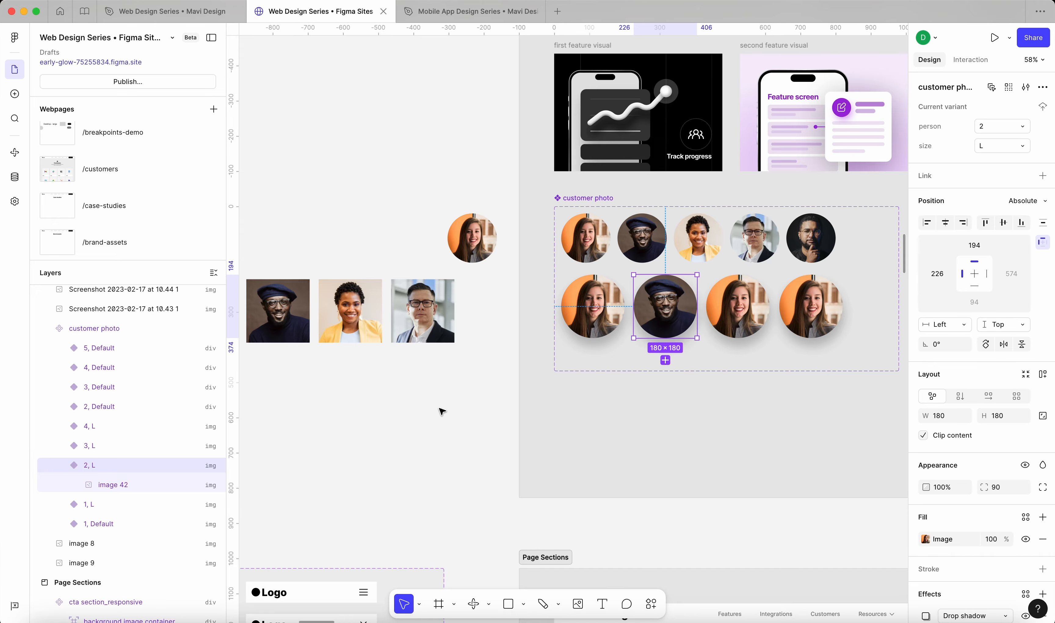
# Step: Copy the square person 3 photo as a PNG into the person 3, size L variant and set the pasted image's corner radius to 90
pyautogui.click(356, 327)
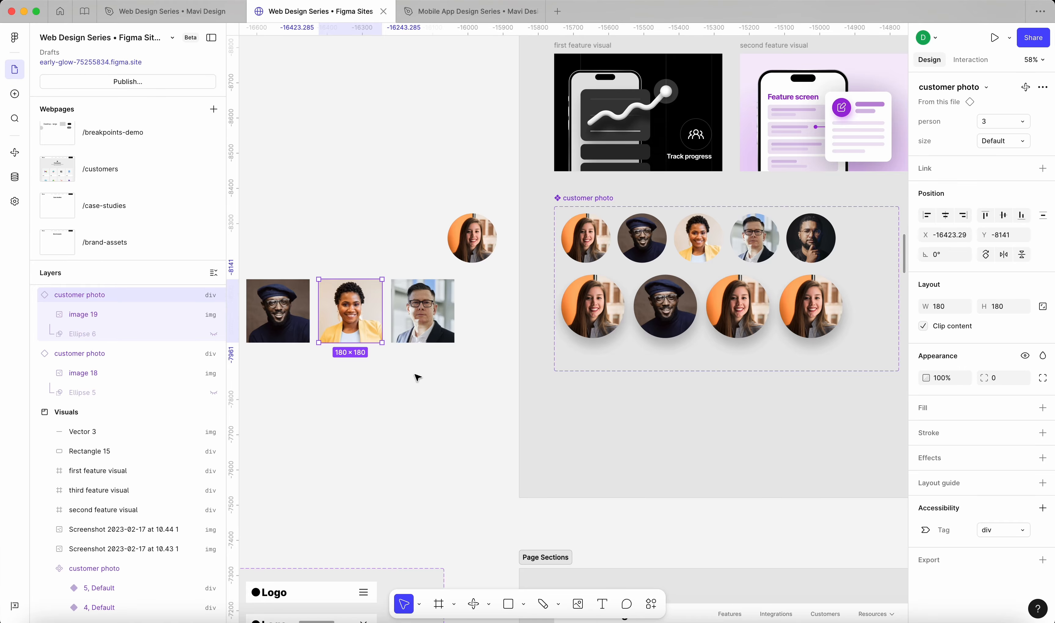
pyautogui.press('shift+super+c')
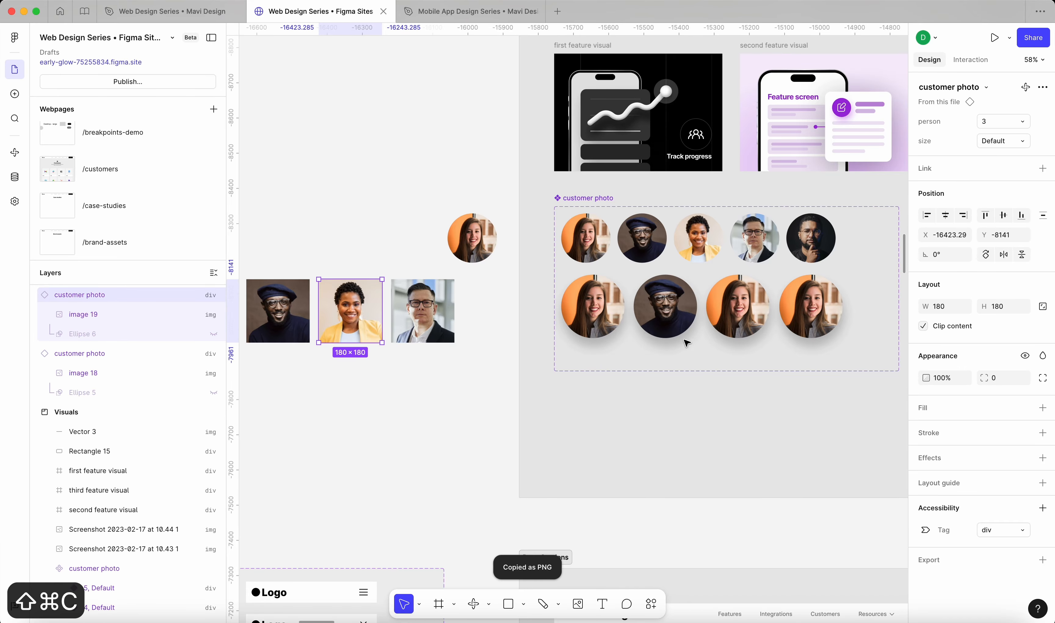
pyautogui.click(731, 319)
pyautogui.press('super+v')
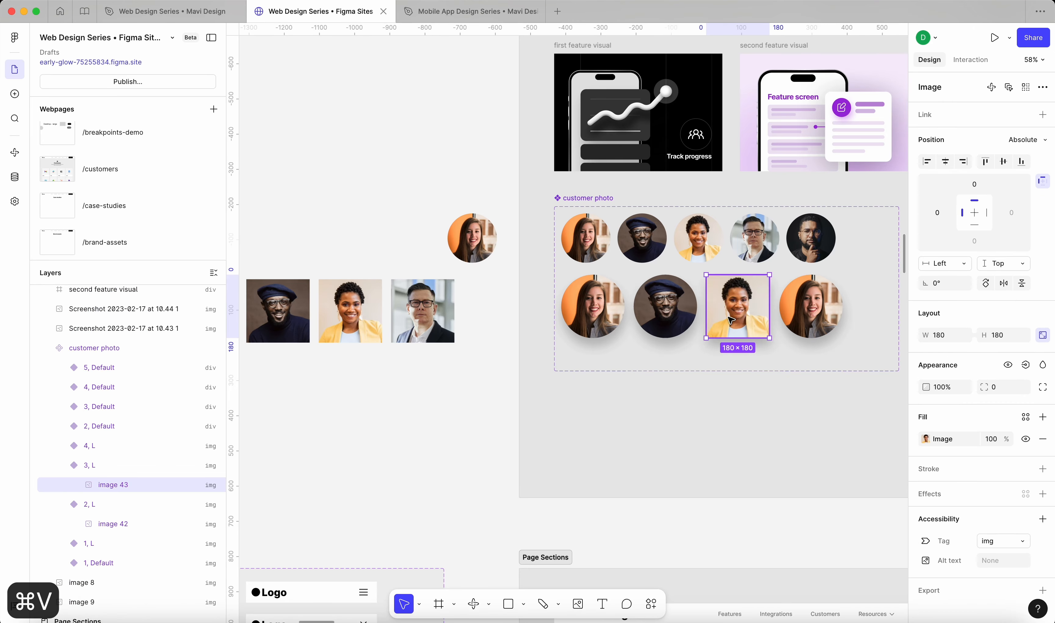
pyautogui.click(1001, 387)
pyautogui.write('90')
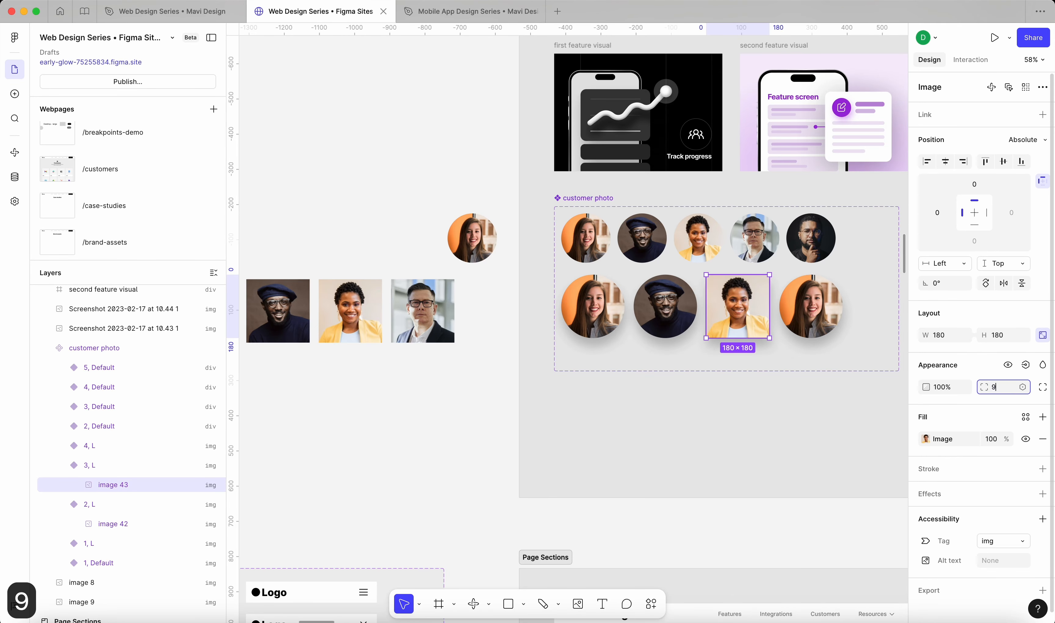
pyautogui.press('Return')
# Step: Copy the square person 4 photo as a PNG and paste it into the person 4, size L variant
pyautogui.click(441, 332)
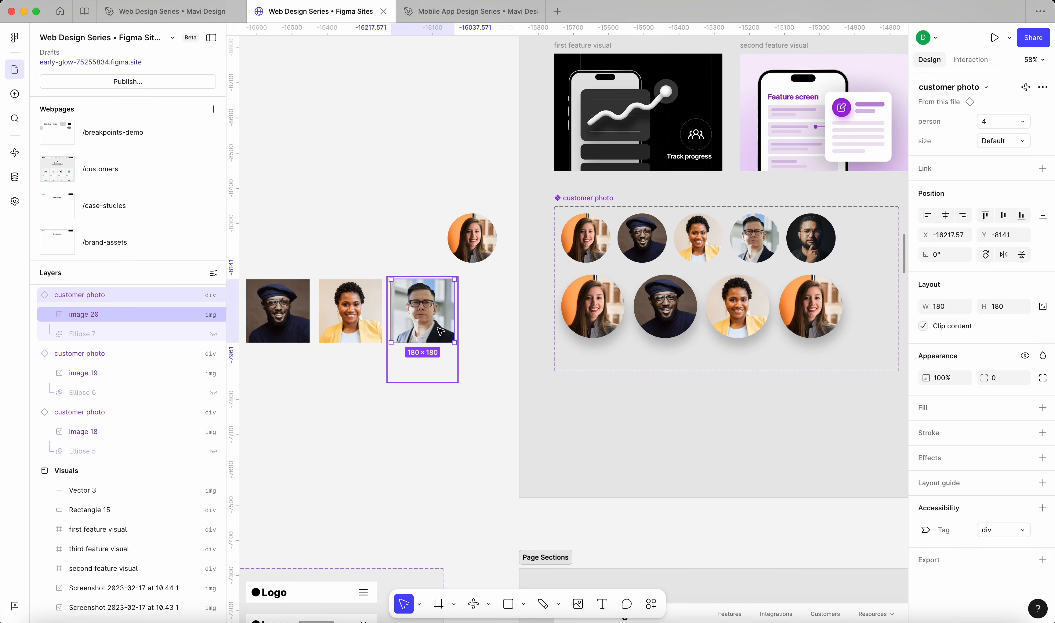
pyautogui.press('shift+super+c')
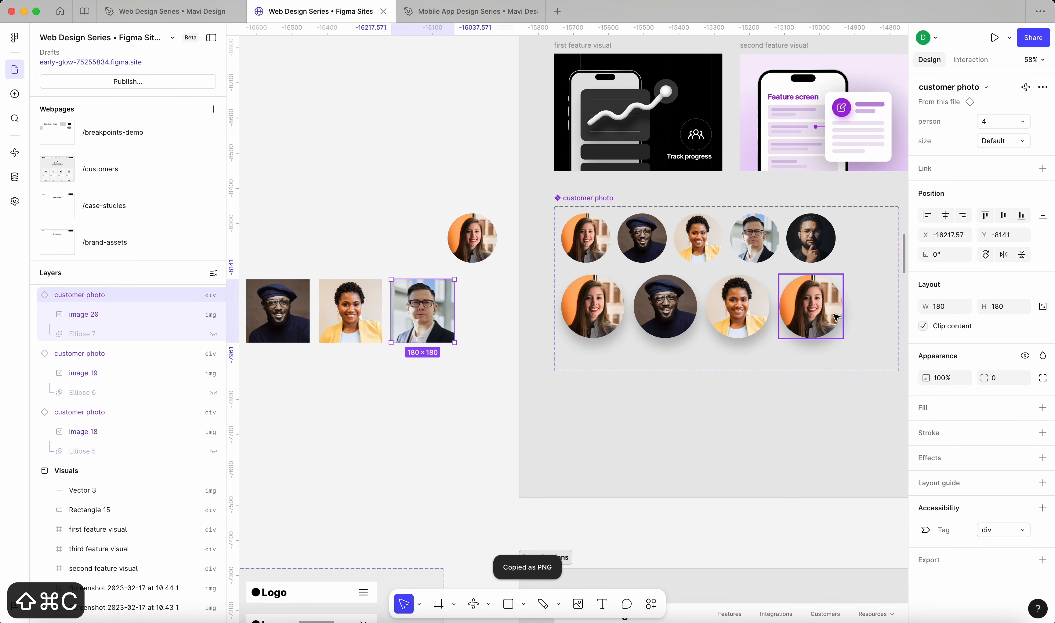
pyautogui.click(836, 317)
pyautogui.hscroll(5, 829, 314)
pyautogui.scroll(2, 829, 315)
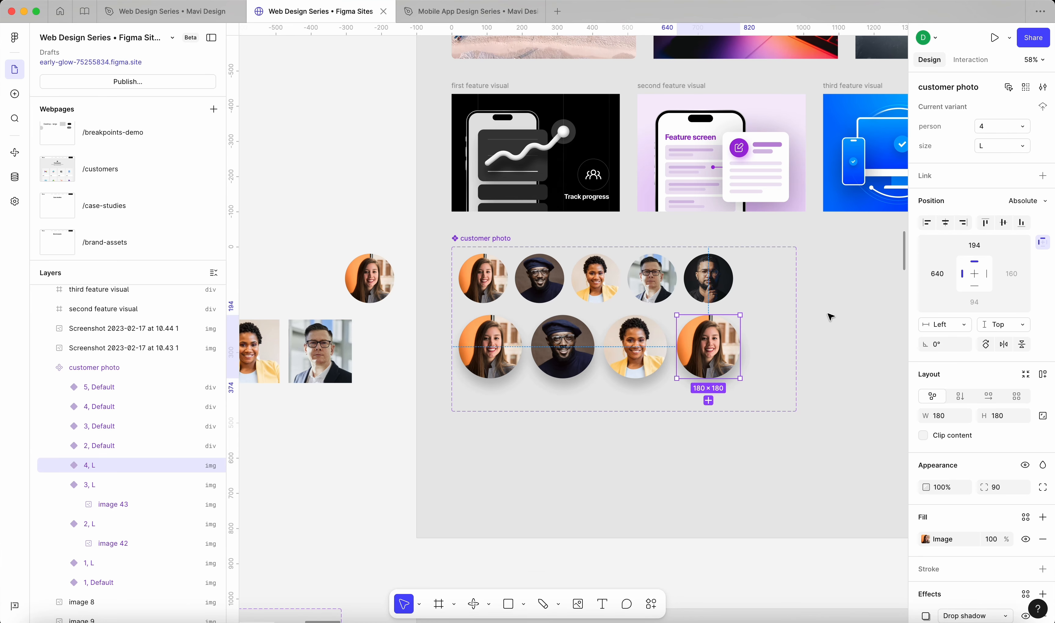
pyautogui.press('super+v')
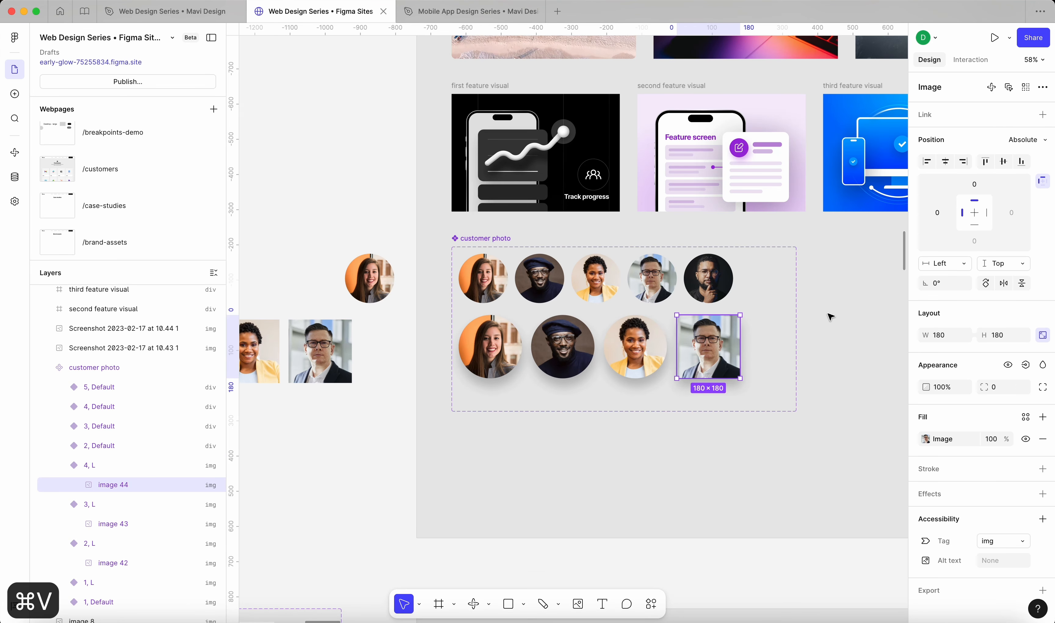
# Step: Set the corner radius of the image pasted in the person 4, size L variant to 90
pyautogui.click(1004, 388)
pyautogui.write('9')
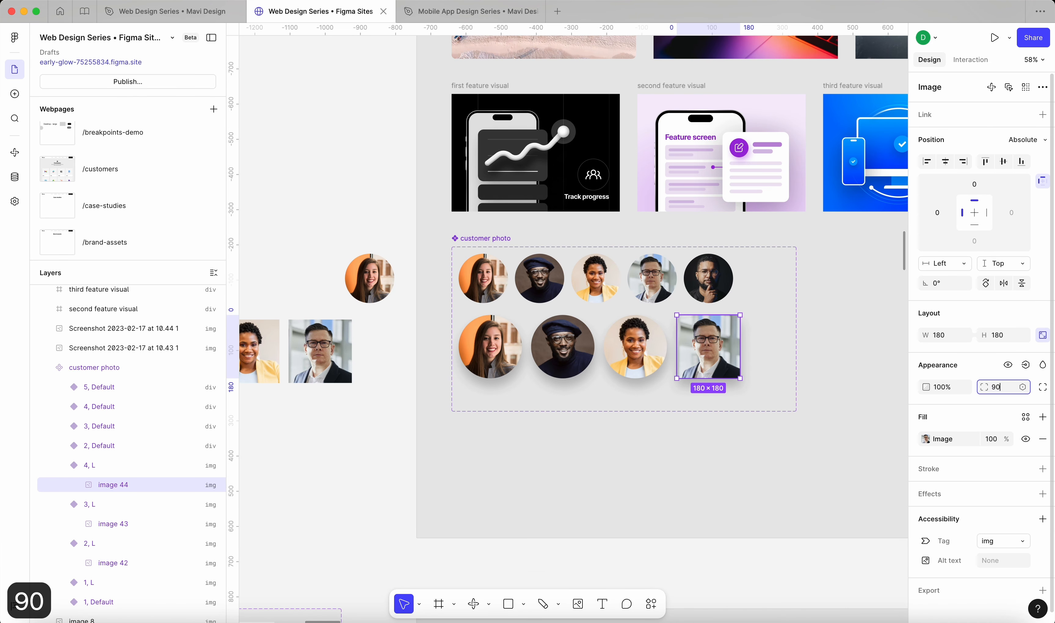
pyautogui.press('Return')
pyautogui.click(649, 353)
pyautogui.click(701, 355)
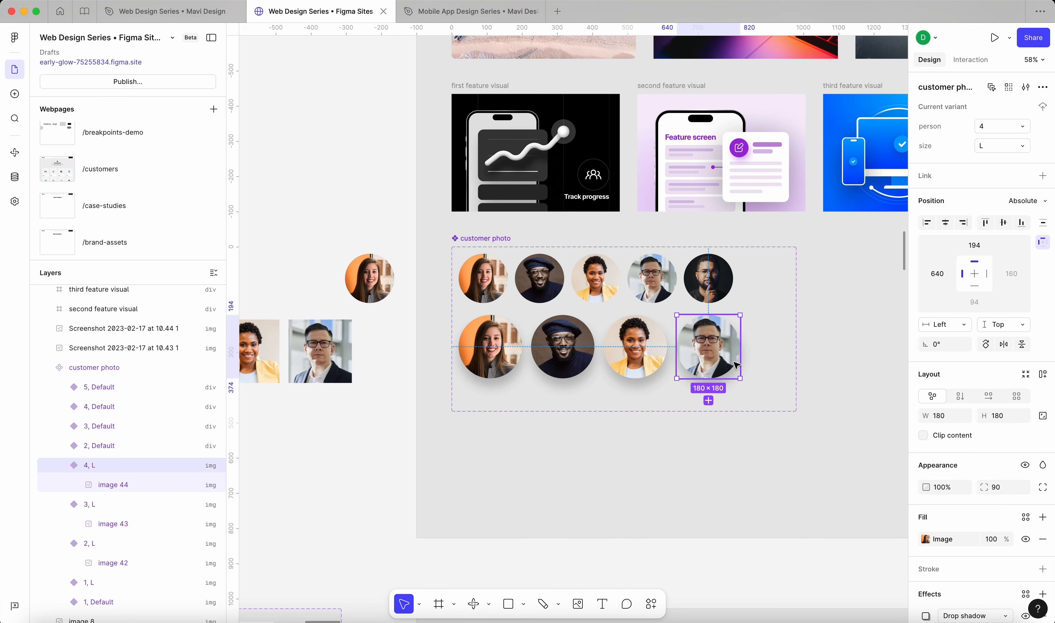
pyautogui.click(573, 355)
pyautogui.click(664, 355)
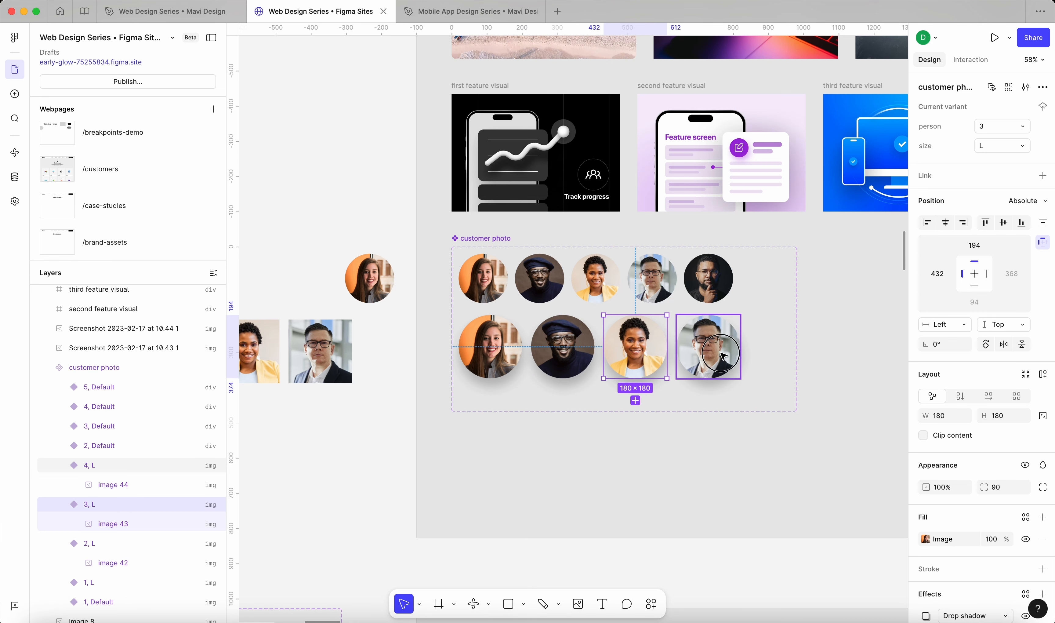
pyautogui.click(705, 353)
pyautogui.click(641, 354)
# Step: Copy the pasted image's fill into the person 2, size L variant itself and remove that variant's original image fill
pyautogui.click(566, 352)
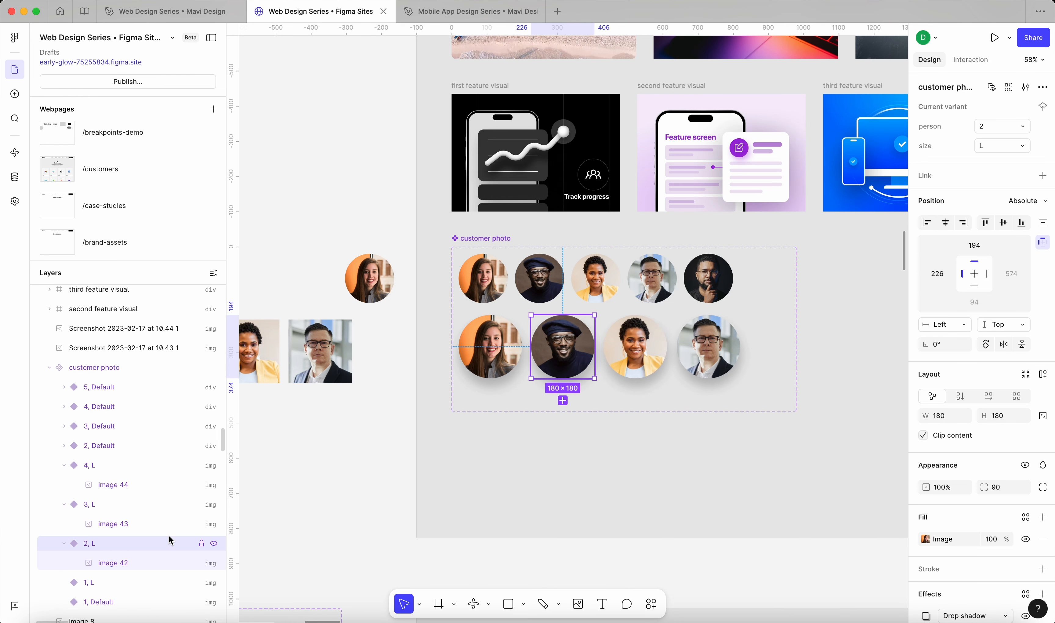
pyautogui.click(124, 561)
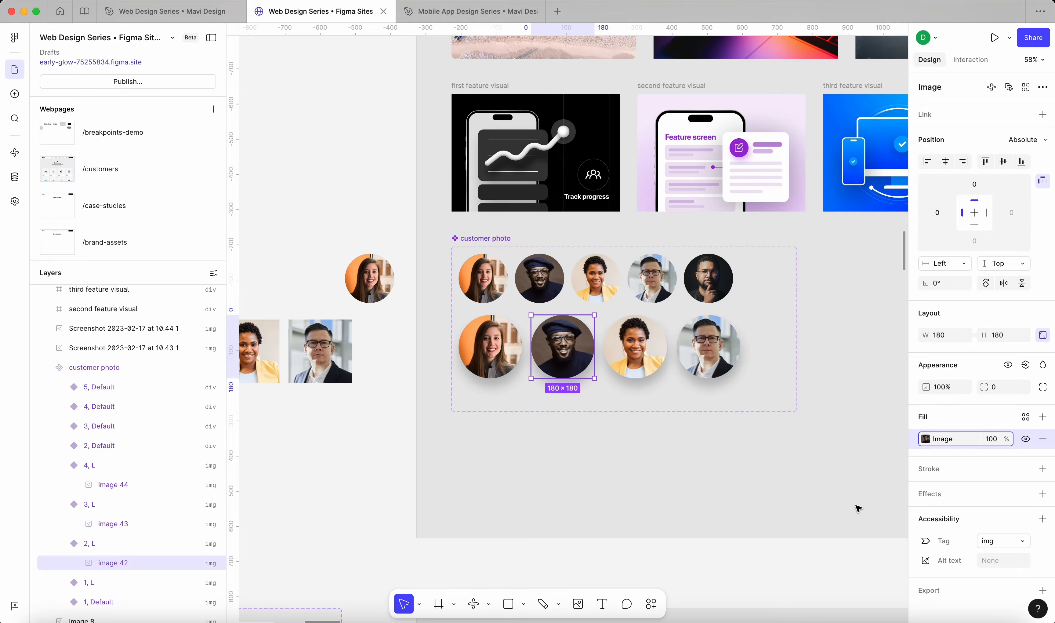
pyautogui.press('super+c')
pyautogui.press('super+c')
pyautogui.click(99, 543)
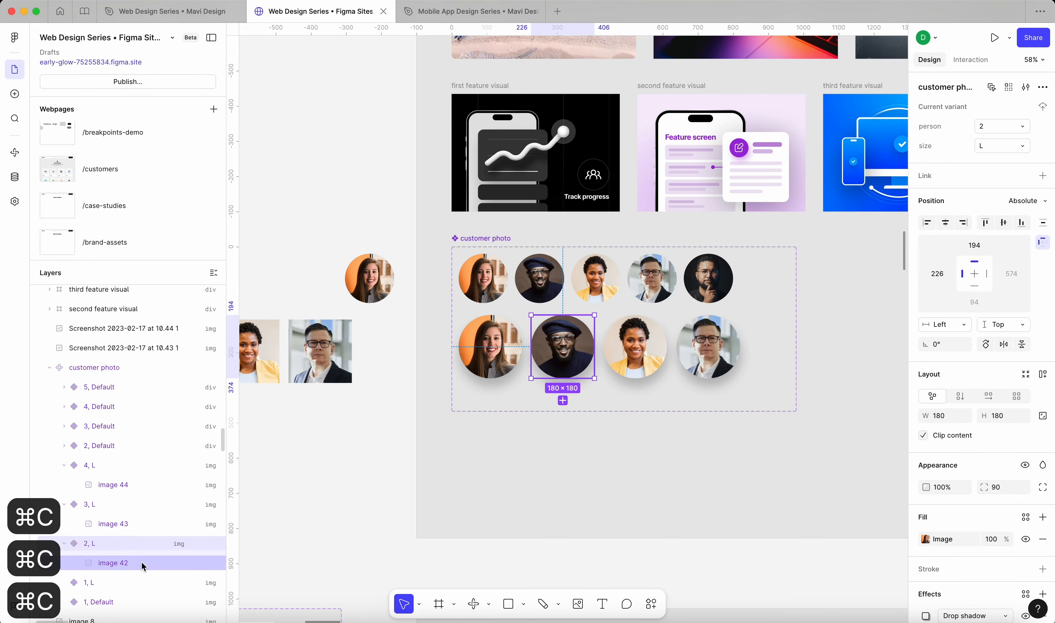
pyautogui.press('super+v')
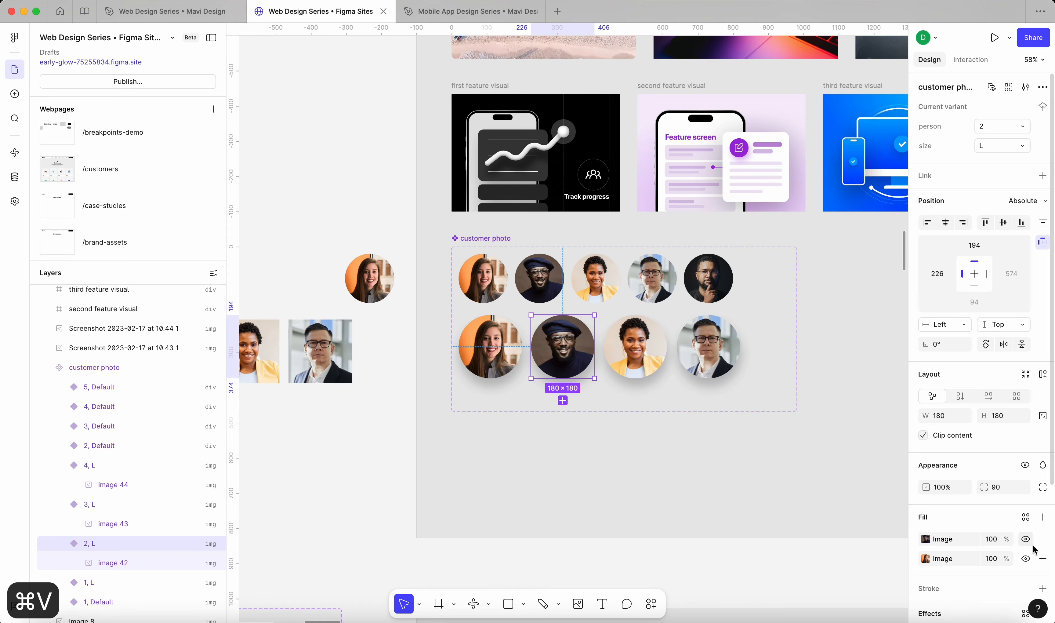
pyautogui.click(1043, 559)
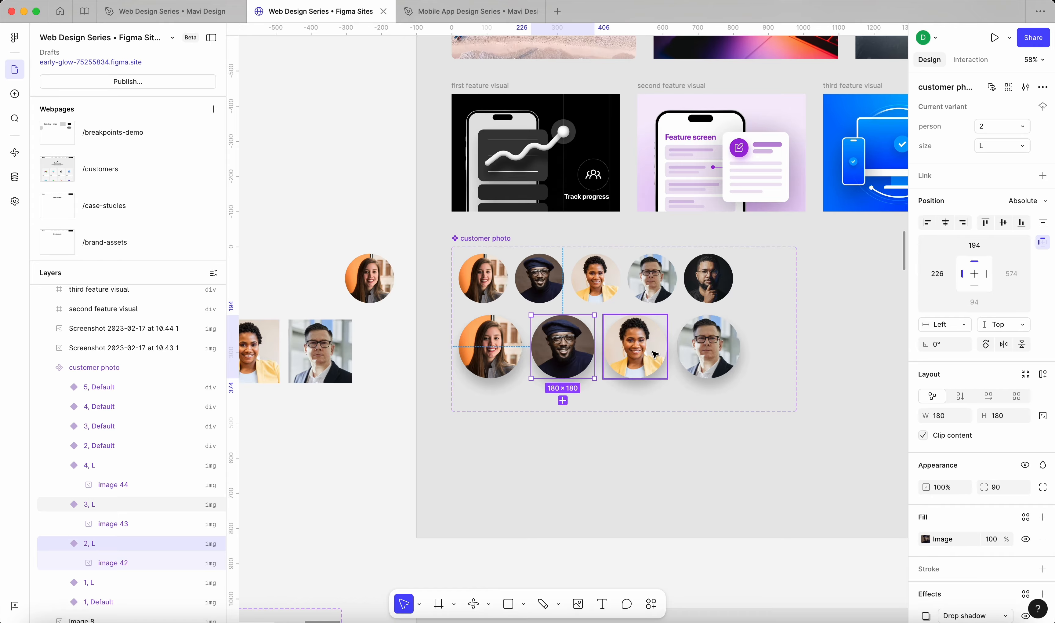
# Step: Copy the nested image's fill in the person 3, size L variant and paste it onto the variant itself
pyautogui.click(112, 504)
pyautogui.click(115, 523)
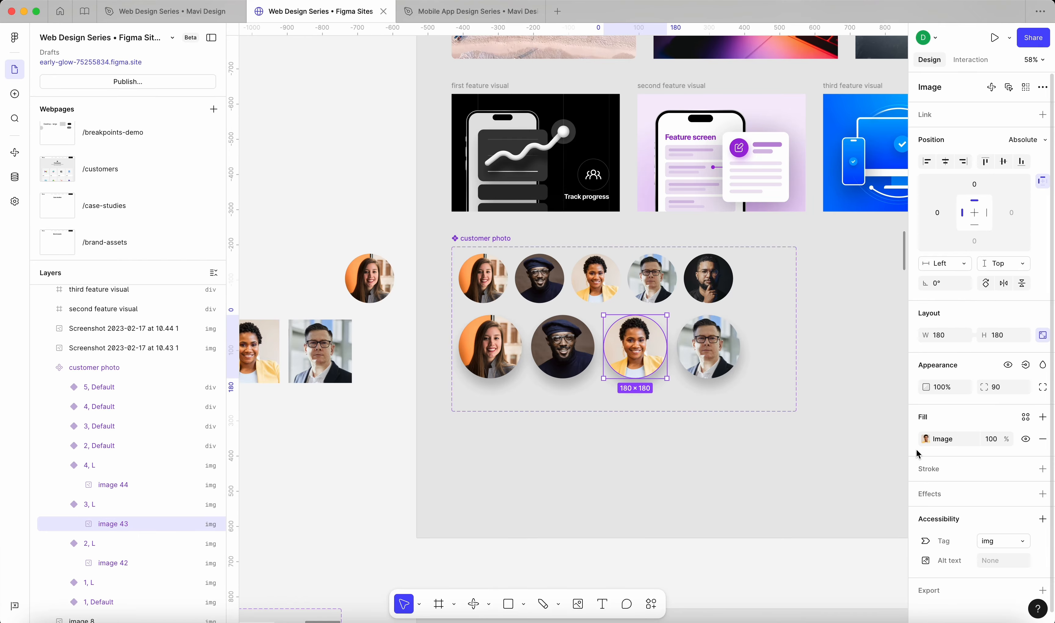
pyautogui.press('super+c')
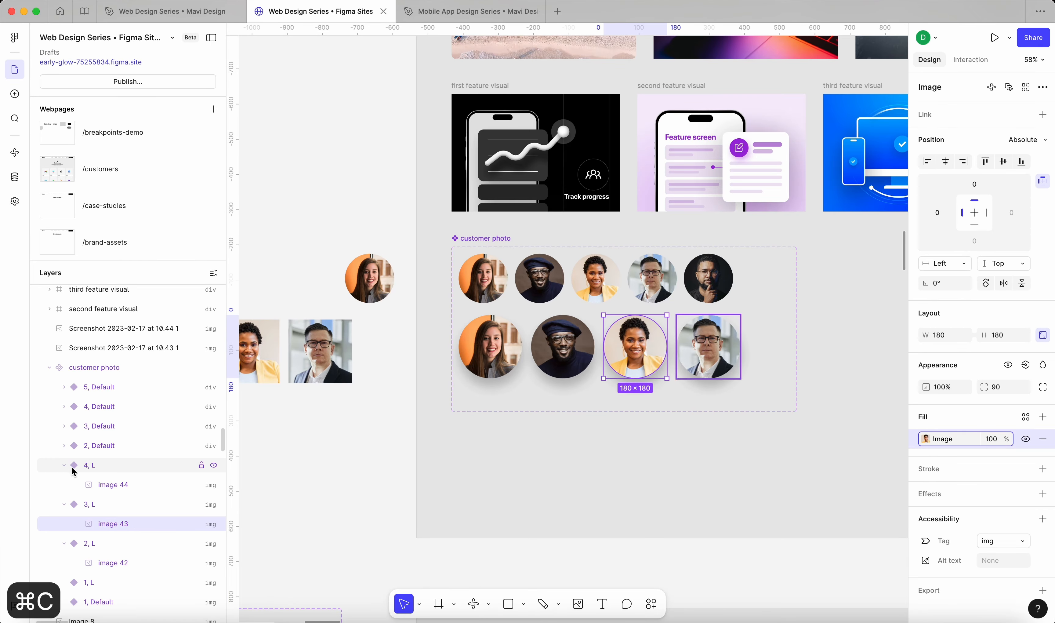
pyautogui.click(99, 504)
pyautogui.press('super+v')
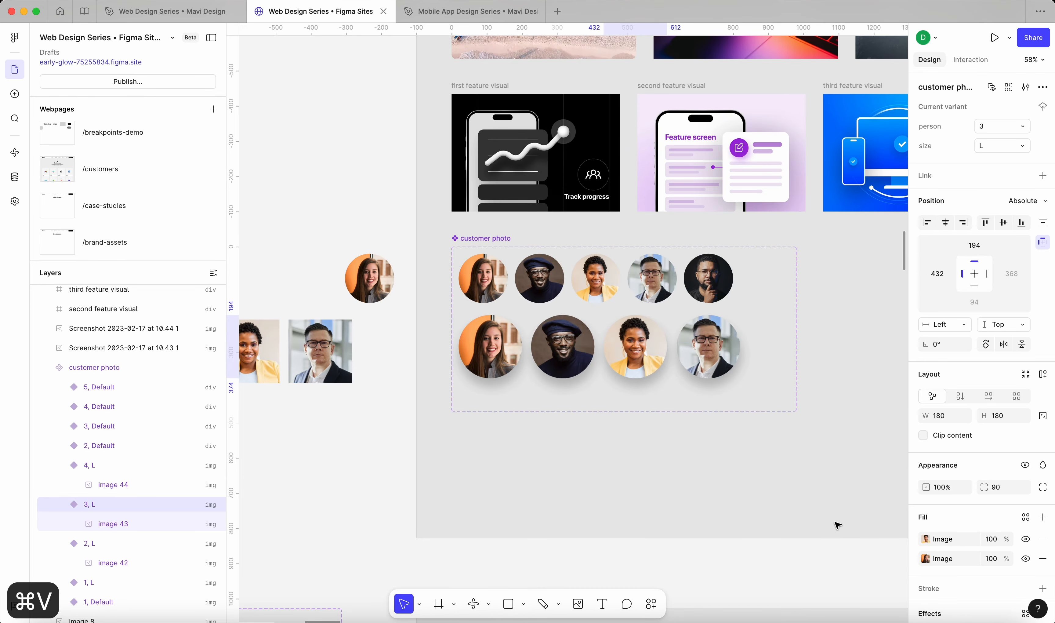
# Step: Copy the nested image's fill onto the person 4, size L variant and remove the variant's original image fill
pyautogui.click(708, 372)
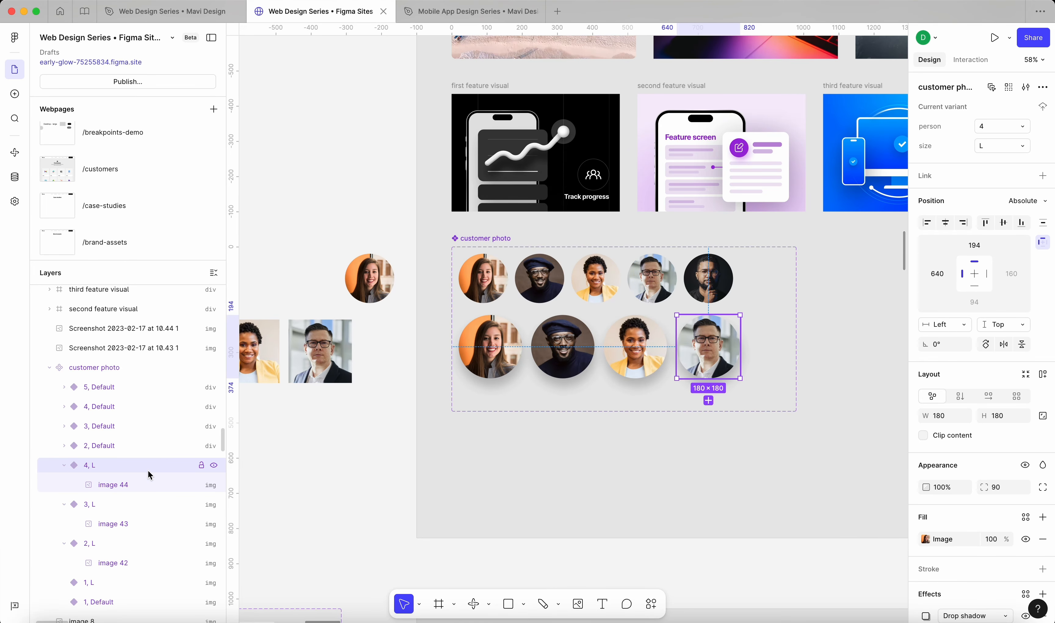
pyautogui.click(124, 485)
pyautogui.click(919, 438)
pyautogui.press('super+c')
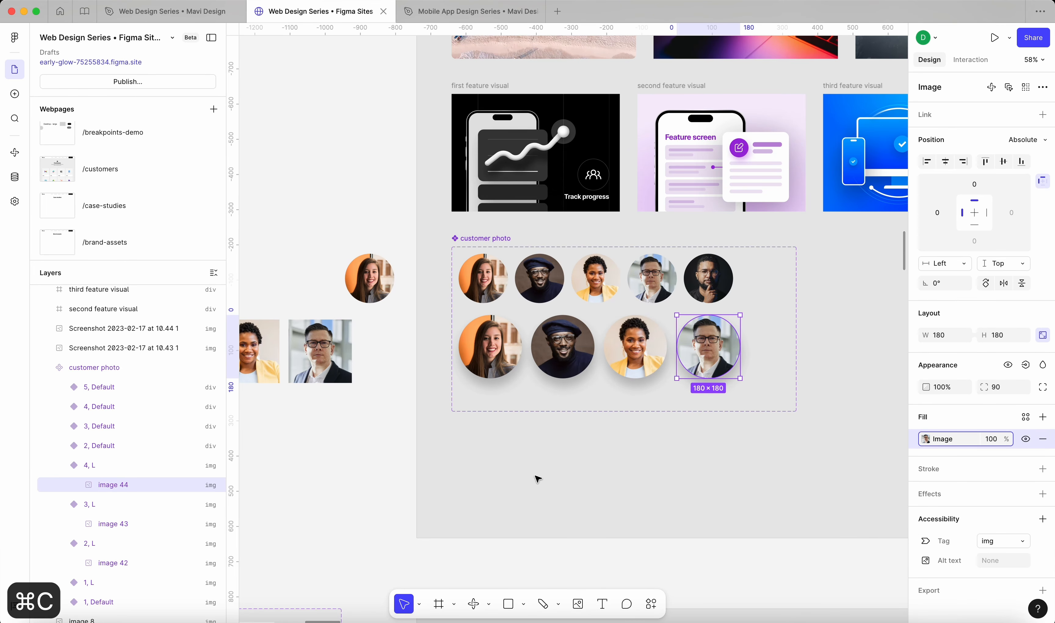
pyautogui.click(158, 465)
pyautogui.press('super+v')
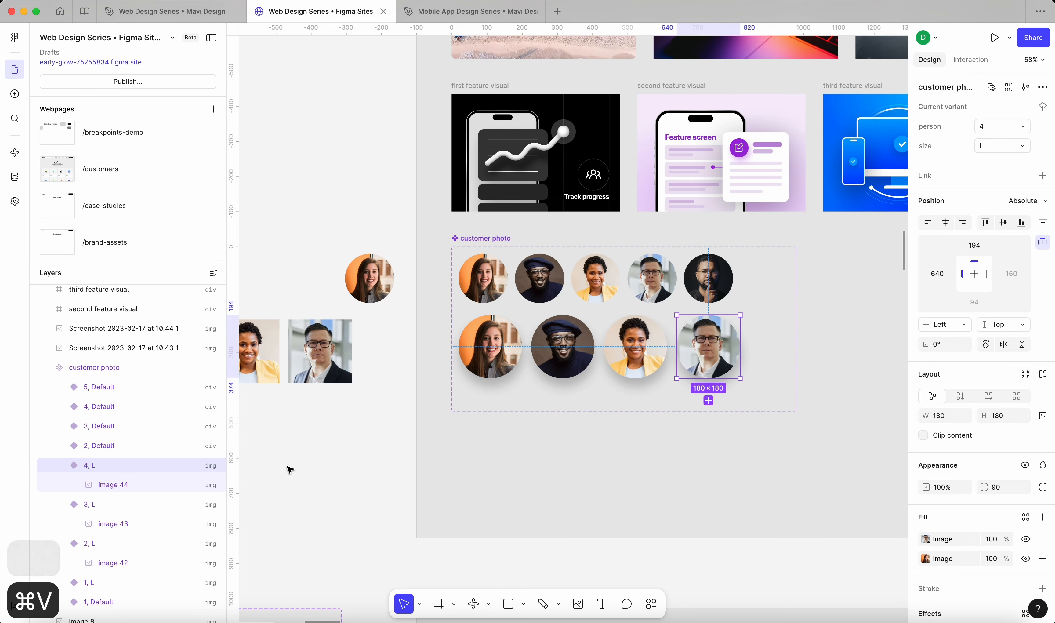
pyautogui.click(1043, 558)
# Step: Delete the nested images inside the size L variants for persons 2, 3 and 4
pyautogui.click(635, 352)
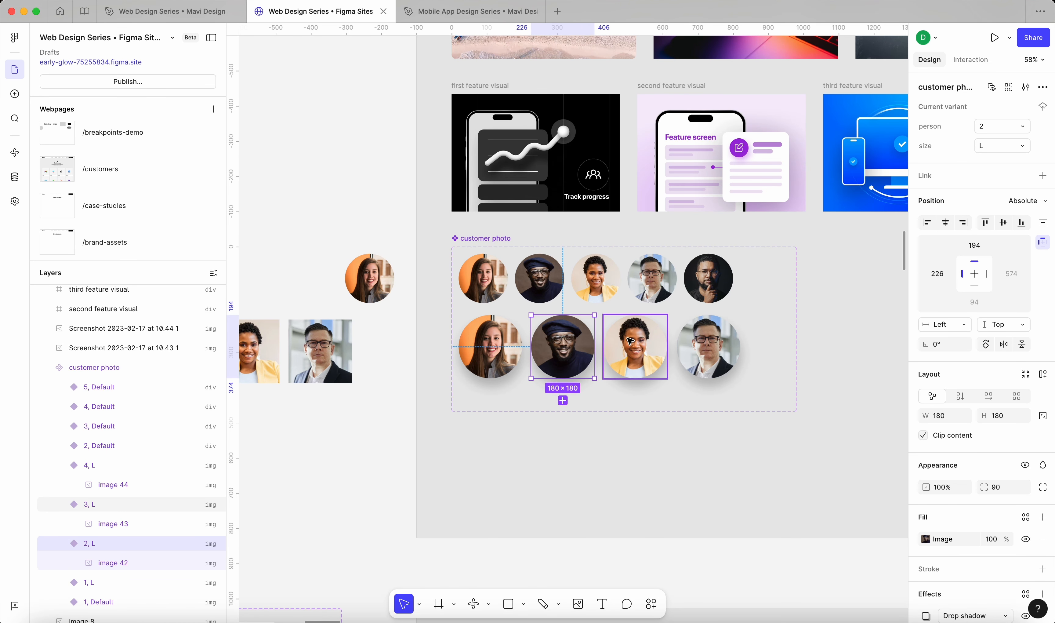
pyautogui.keyDown('shift'); pyautogui.click(708, 346); pyautogui.keyUp('shift')
pyautogui.keyDown('shift'); pyautogui.click(574, 341); pyautogui.keyUp('shift')
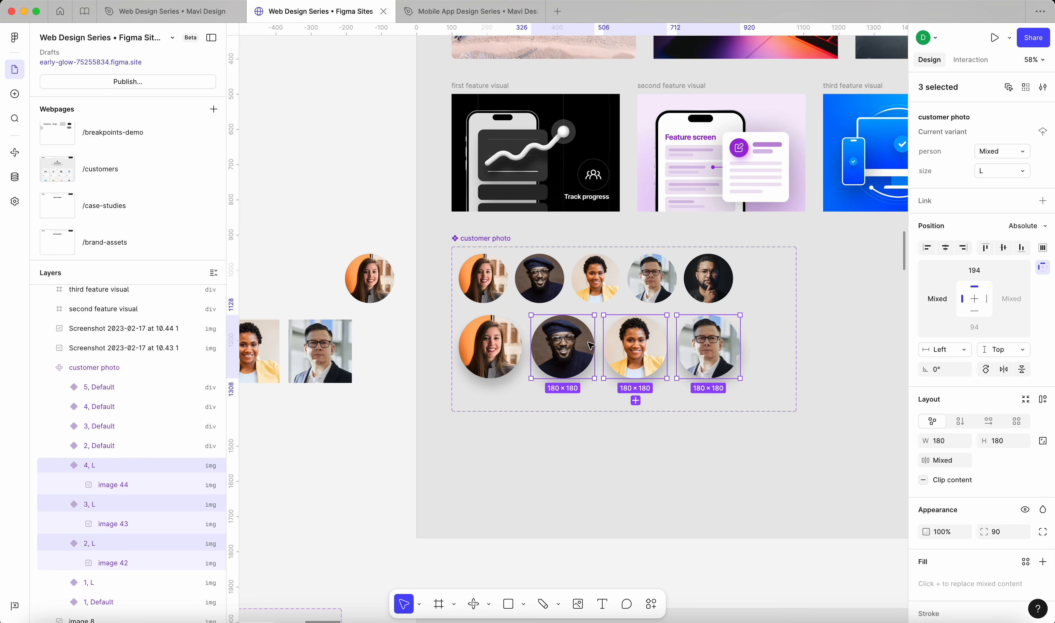
pyautogui.press('Return')
pyautogui.press('BackSpace')
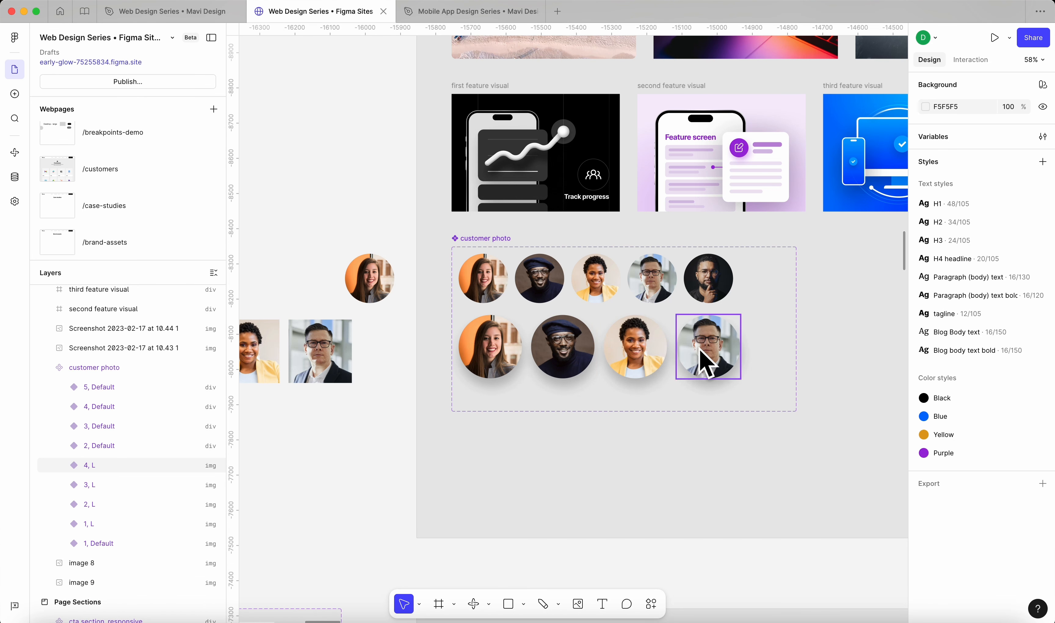
# Step: Delete the leftover loose customer photos beside the Visuals section
pyautogui.scroll(-2, 470, 321)
pyautogui.hscroll(-4, 337, 276)
pyautogui.moveTo(361, 268); pyautogui.dragTo(592, 426)
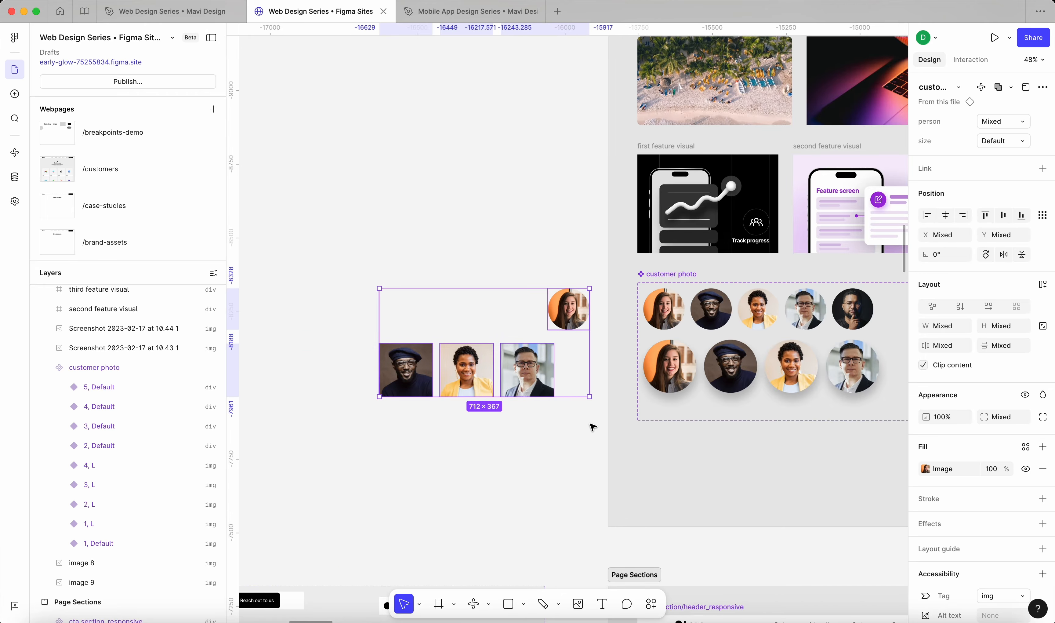
pyautogui.press('BackSpace')
# Step: Check the size L variants of the customer photo component for persons 2, 3 and 4
pyautogui.hscroll(4, 592, 426)
pyautogui.scroll(5, 580, 427)
pyautogui.click(538, 333)
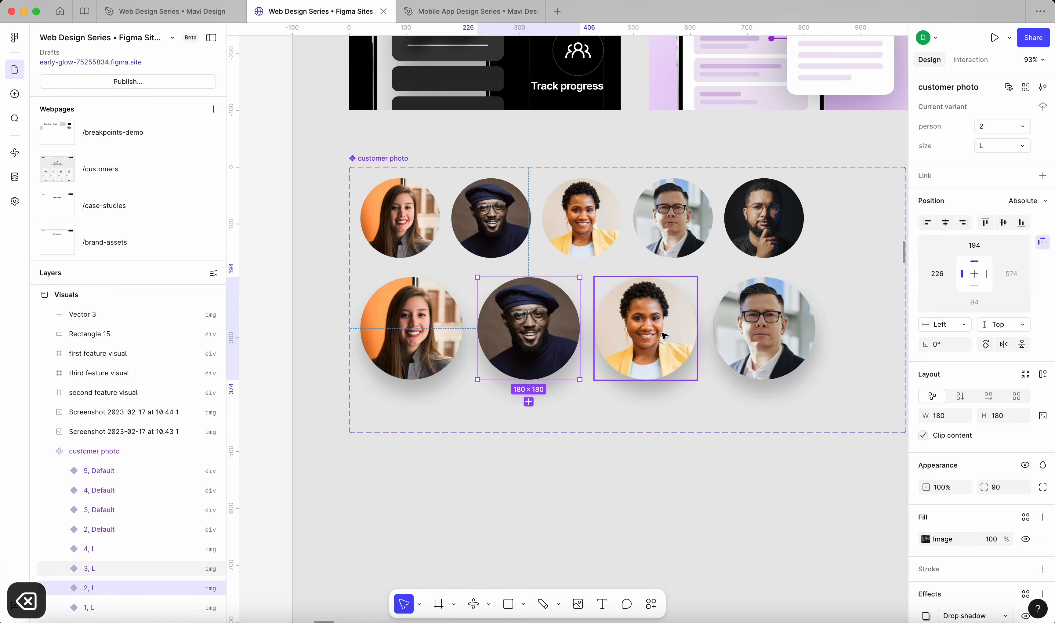
pyautogui.click(647, 333)
pyautogui.click(745, 343)
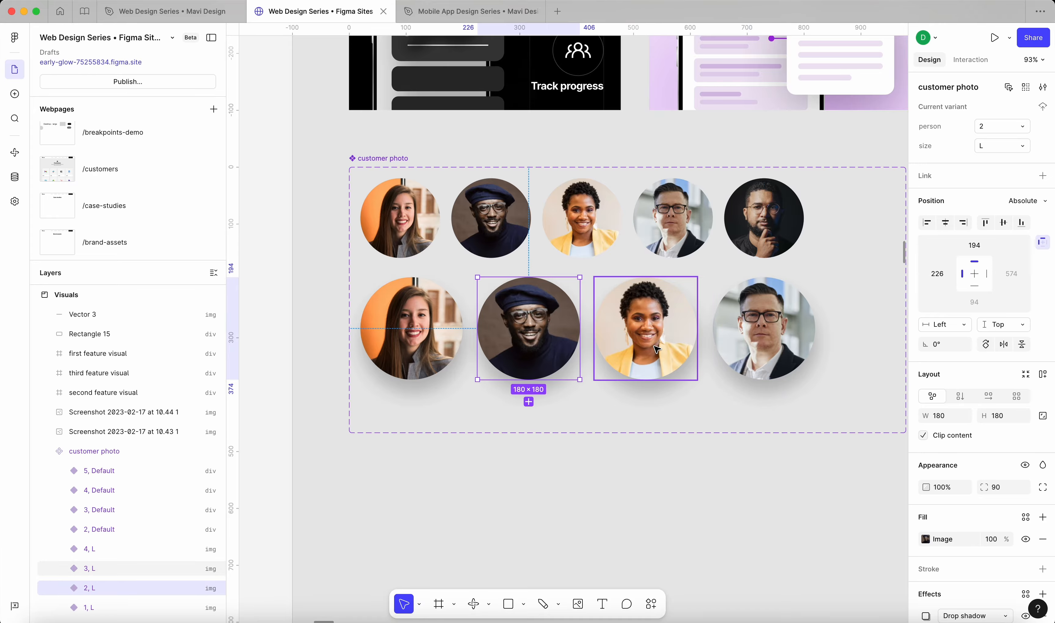
pyautogui.scroll(-5, 762, 335)
pyautogui.hscroll(3, 748, 338)
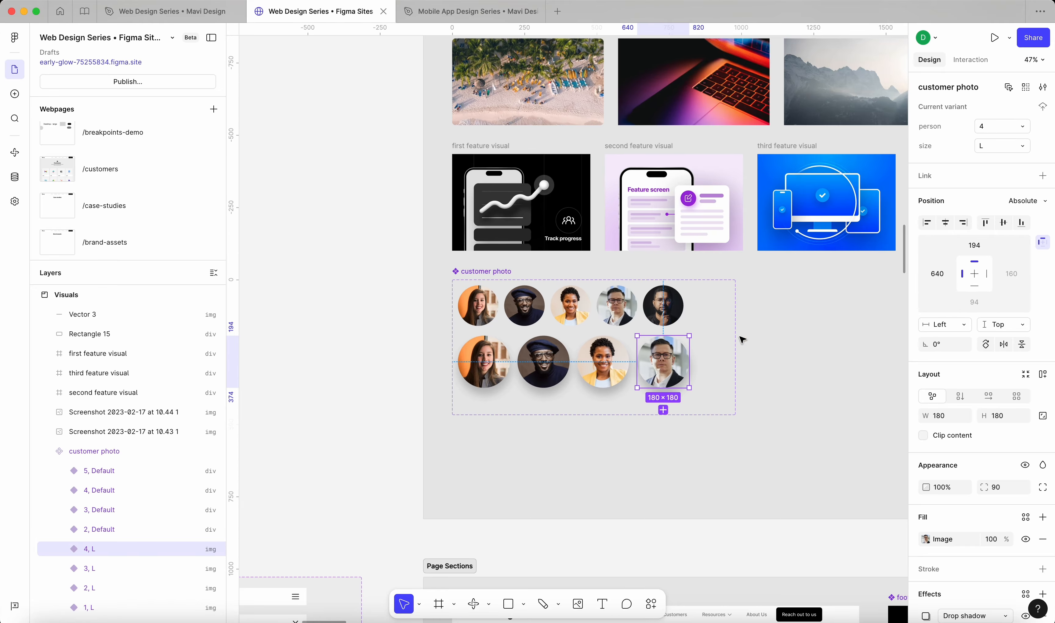
pyautogui.scroll(4, 660, 359)
pyautogui.click(647, 486)
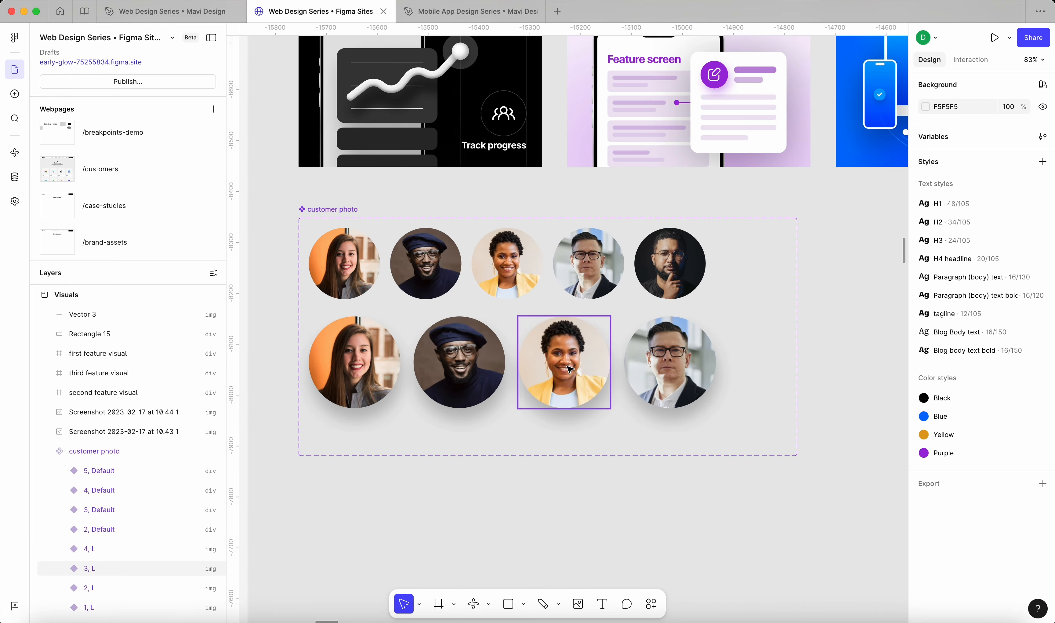
pyautogui.scroll(1, 570, 369)
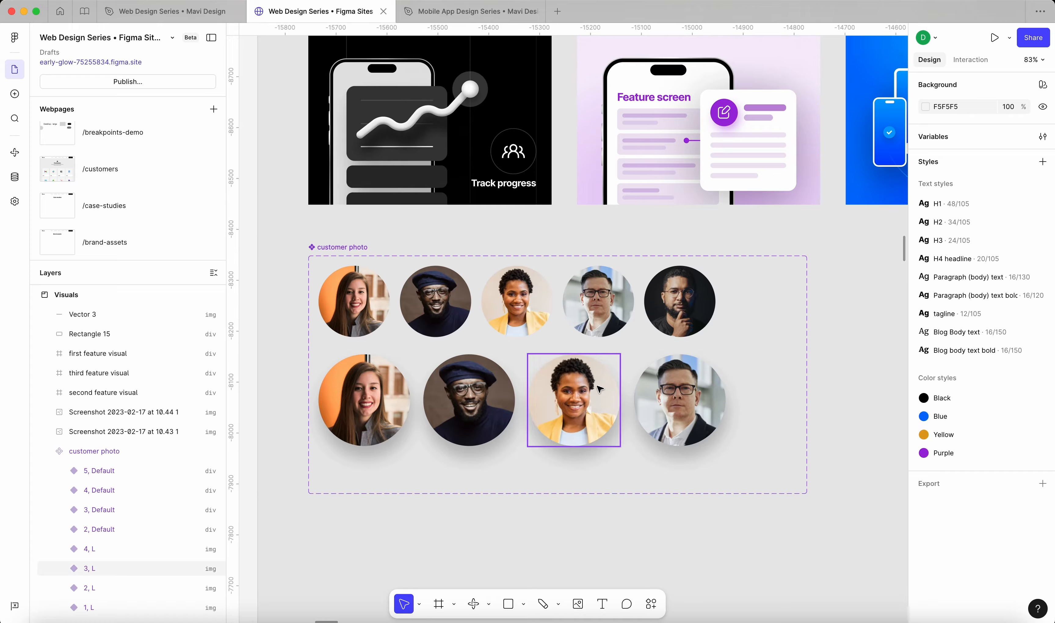
# Step: Examine the headline icon and its variant in the customers reference frame
pyautogui.scroll(-10, 588, 382)
pyautogui.hscroll(15, 601, 389)
pyautogui.scroll(-8, 600, 389)
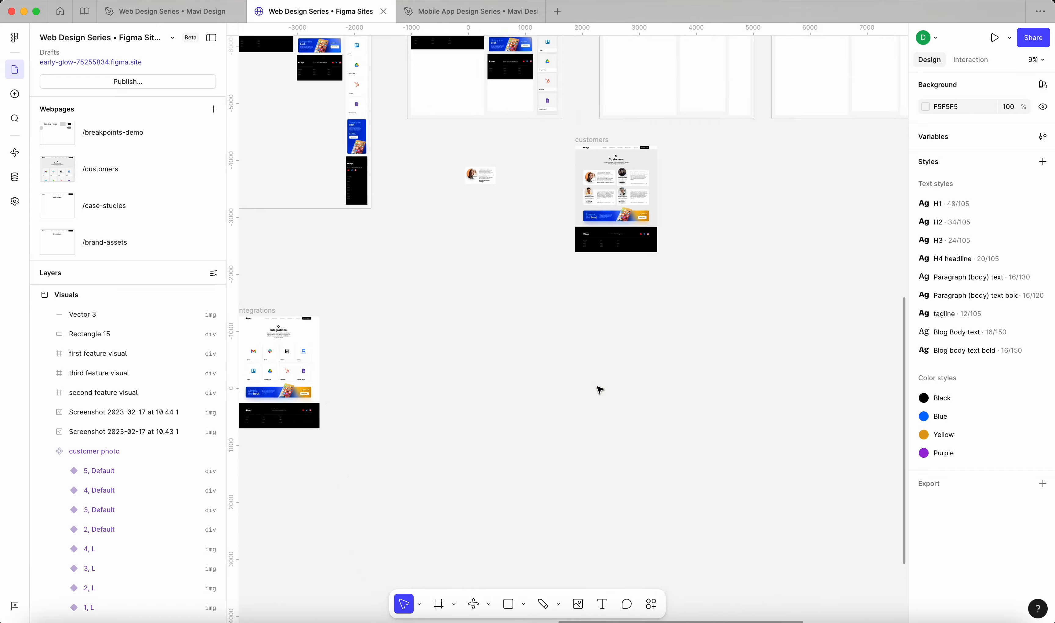
pyautogui.scroll(5, 504, 140)
pyautogui.scroll(-3, 528, 336)
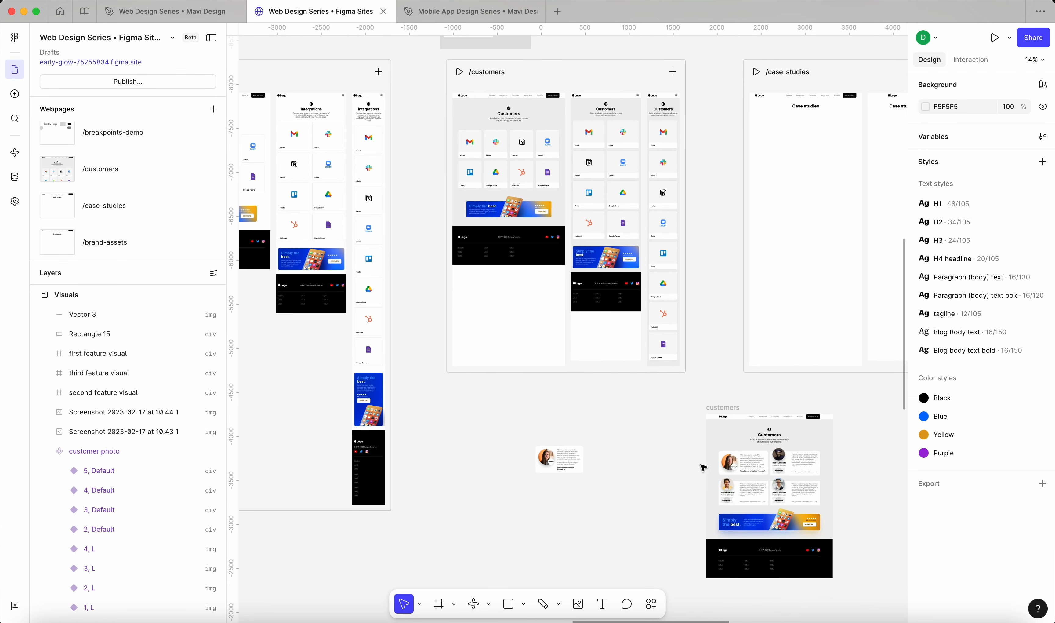
pyautogui.scroll(-2, 701, 467)
pyautogui.hscroll(2, 702, 467)
pyautogui.scroll(2, 673, 435)
pyautogui.hscroll(-1, 674, 435)
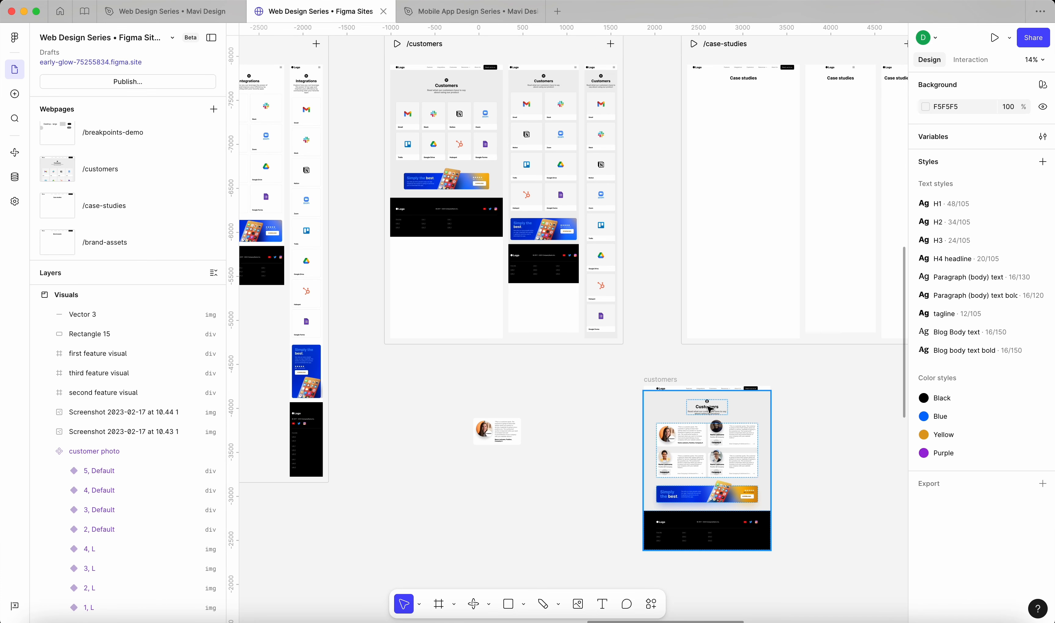
pyautogui.scroll(10, 710, 409)
pyautogui.click(708, 379)
pyautogui.doubleClick(711, 382)
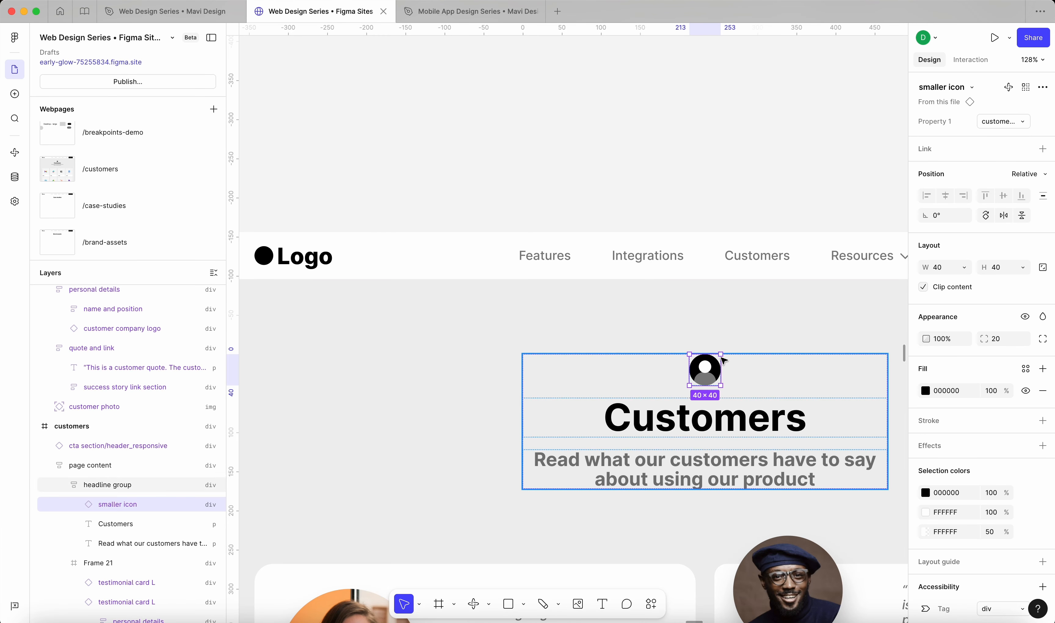
# Step: Switch the smaller icon above the Customers headline on the /customers desktop page to the customers variant
pyautogui.scroll(-8, 702, 366)
pyautogui.scroll(8, 699, 366)
pyautogui.hscroll(-5, 699, 366)
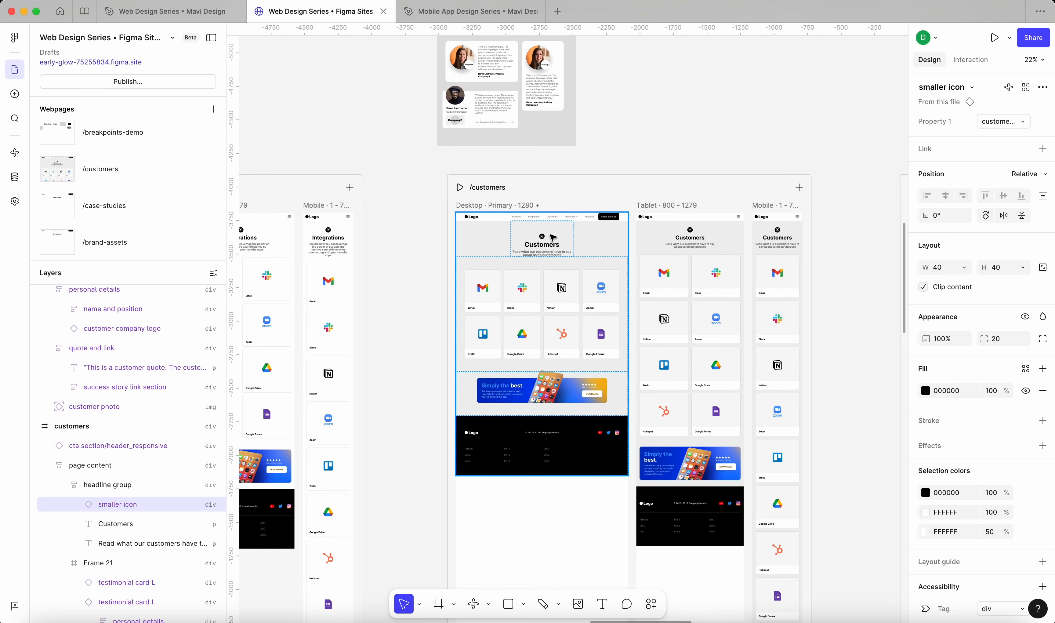
pyautogui.scroll(10, 543, 235)
pyautogui.doubleClick(541, 235)
pyautogui.doubleClick(543, 236)
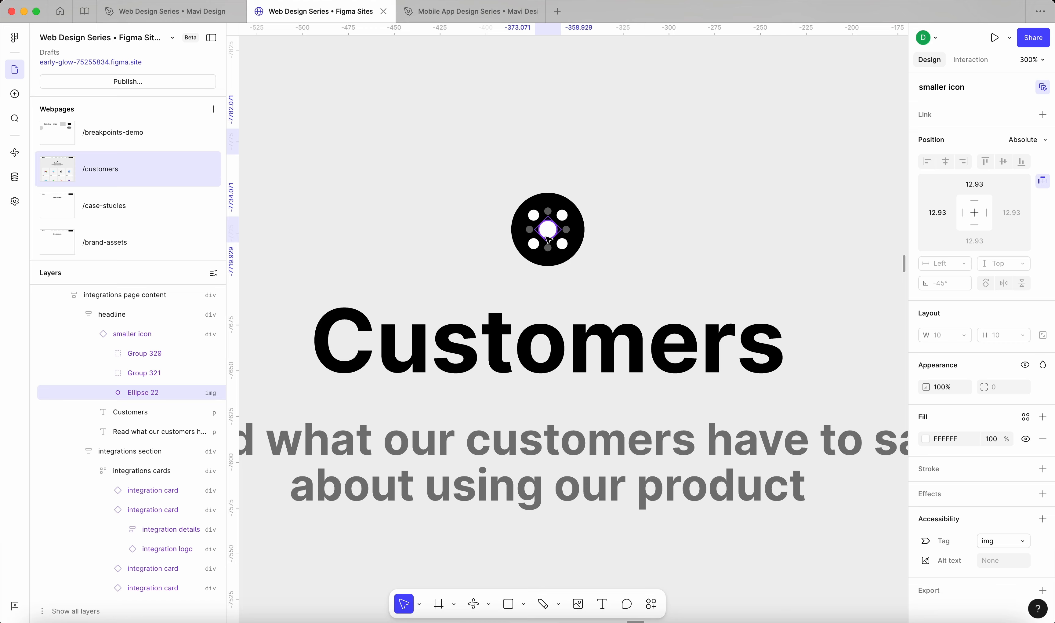
pyautogui.hotkey('shift', 'Return')
pyautogui.scroll(-5, 545, 237)
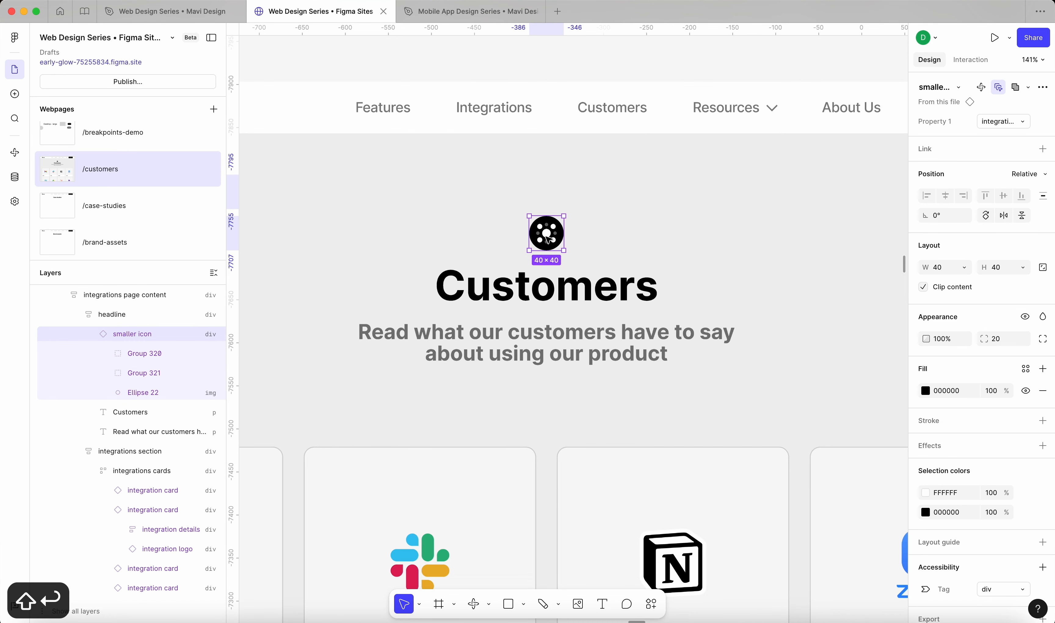
pyautogui.click(1023, 122)
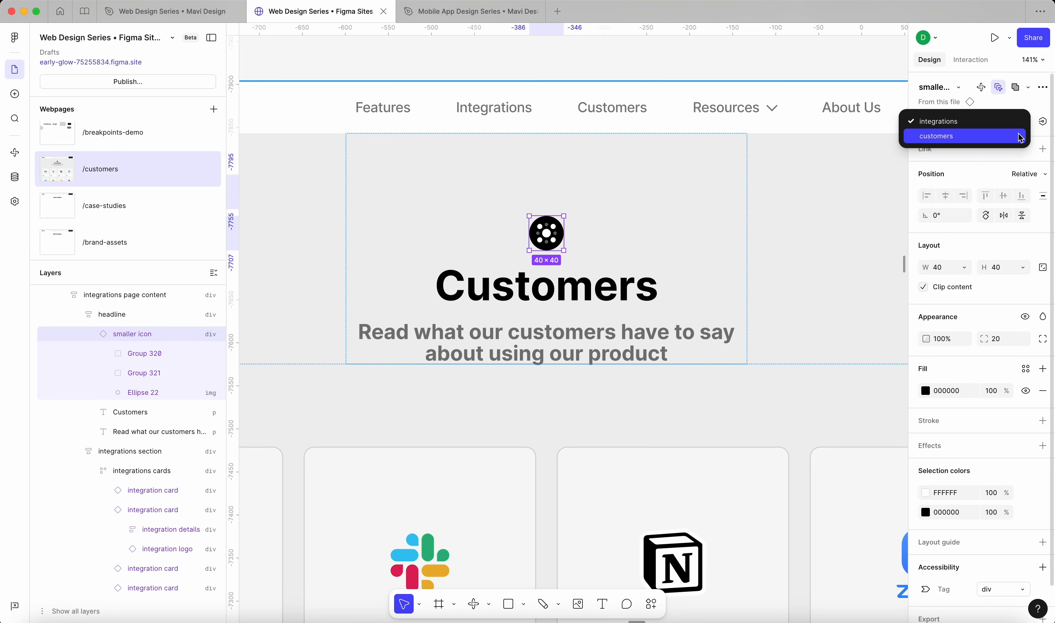
pyautogui.click(1020, 136)
pyautogui.scroll(-10, 718, 337)
pyautogui.click(461, 329)
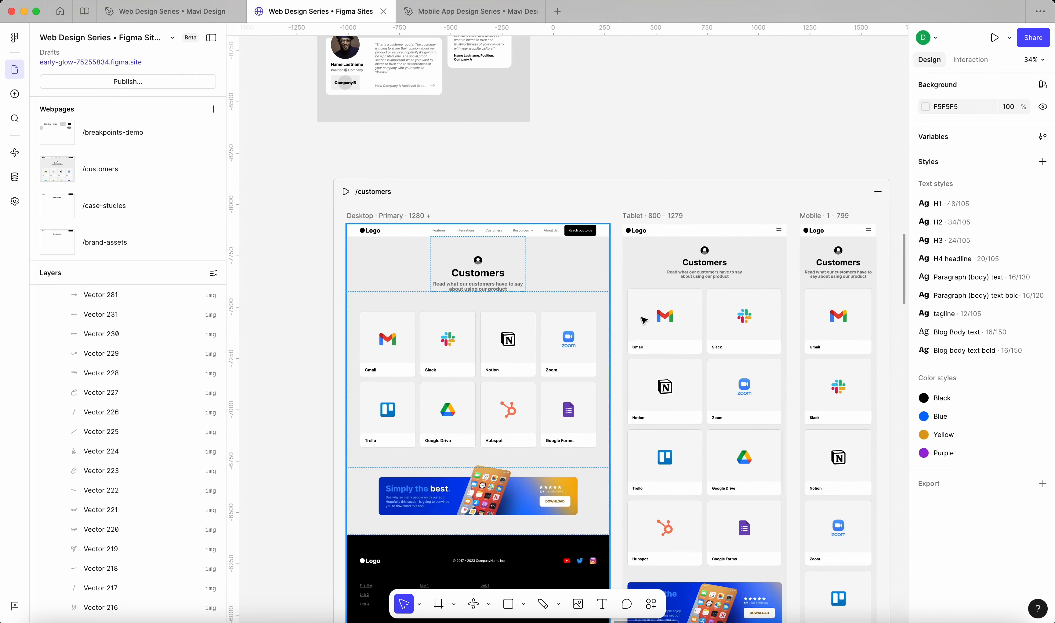
# Step: Move the loose new testimonial card L instance to about X -512, Y -4253, just below the /customers page
pyautogui.hscroll(1, 643, 320)
pyautogui.scroll(-15, 452, 290)
pyautogui.hscroll(8, 452, 290)
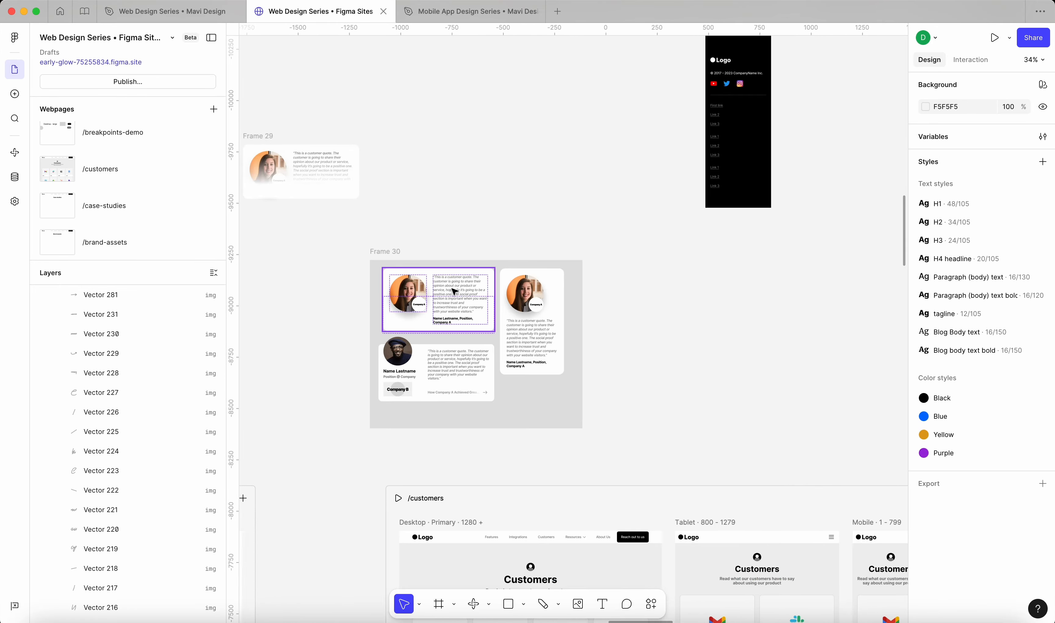
pyautogui.scroll(5, 636, 320)
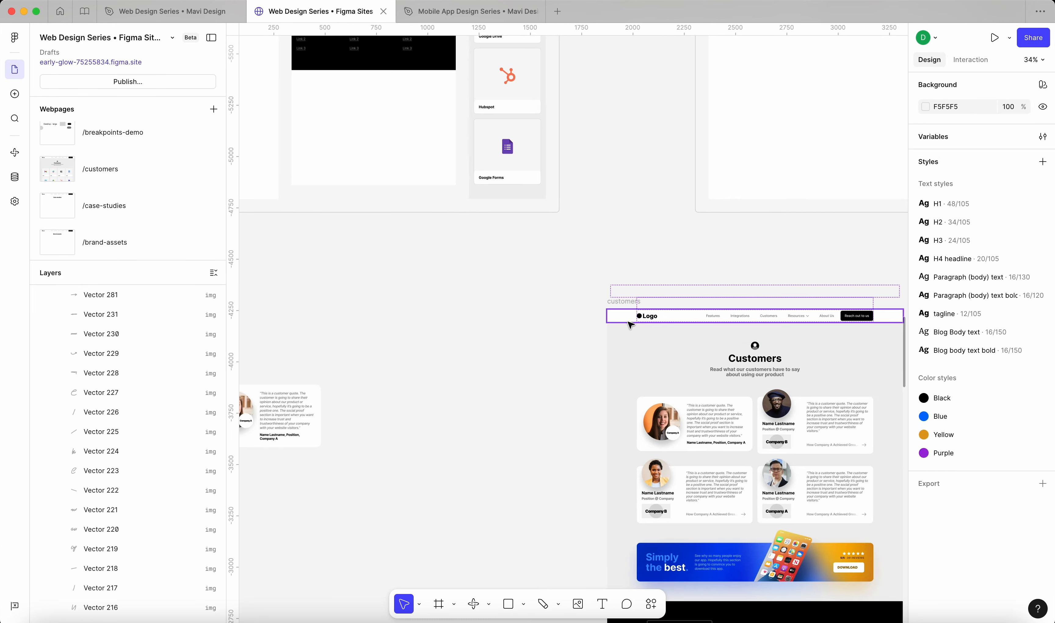
pyautogui.scroll(-3, 633, 325)
pyautogui.scroll(5, 634, 327)
pyautogui.moveTo(485, 475); pyautogui.dragTo(426, 428)
pyautogui.hscroll(-1, 389, 420)
pyautogui.scroll(1, 388, 419)
pyautogui.scroll(5, 398, 427)
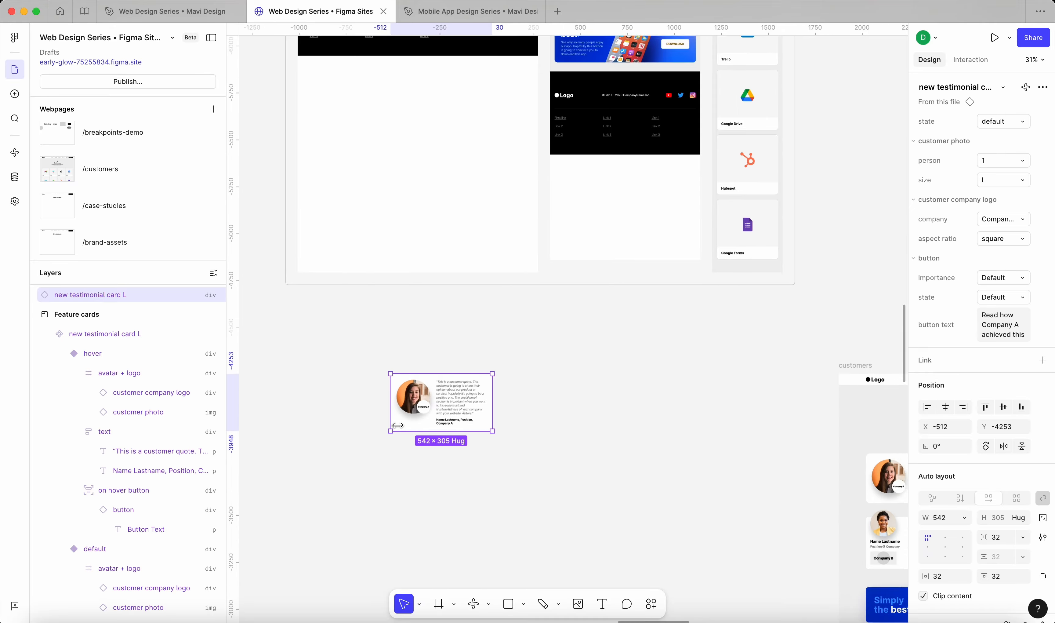
# Step: Duplicate the loose testimonial card into a two-by-two grid of four cards below the /customers page
pyautogui.moveTo(367, 308); pyautogui.dragTo(530, 311)
pyautogui.moveTo(778, 448); pyautogui.dragTo(415, 266)
pyautogui.moveTo(473, 292); pyautogui.dragTo(472, 387)
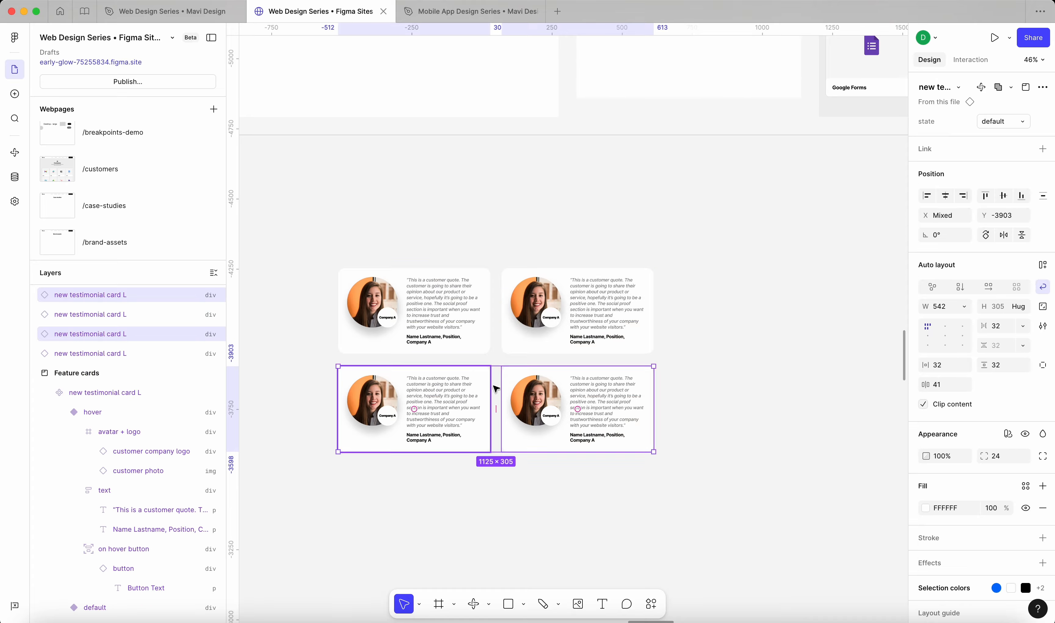
pyautogui.click(750, 427)
pyautogui.scroll(-5, 751, 427)
pyautogui.hscroll(4, 791, 395)
pyautogui.scroll(5, 481, 293)
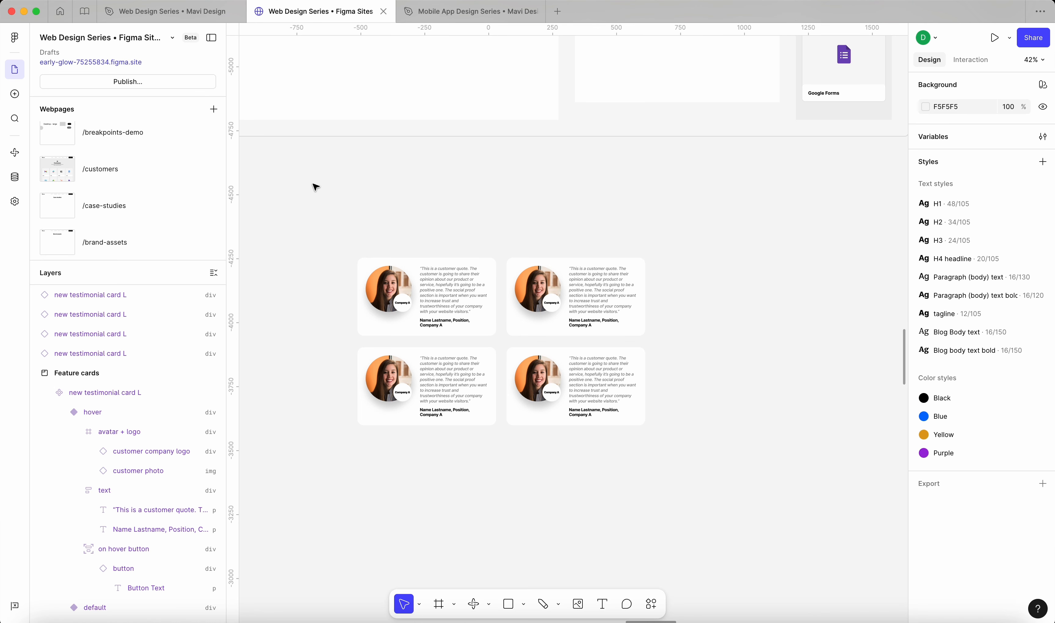
# Step: Wrap the four testimonial cards in one auto layout frame with horizontal and vertical gaps of 24
pyautogui.moveTo(317, 187); pyautogui.dragTo(746, 495)
pyautogui.hotkey('shift', 'a')
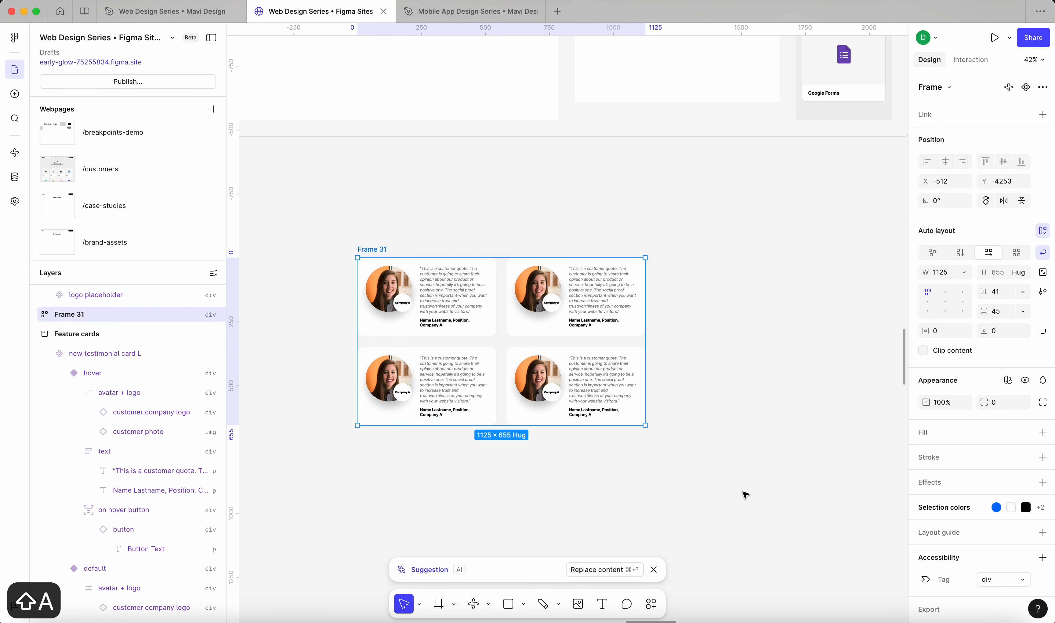
pyautogui.scroll(2, 706, 466)
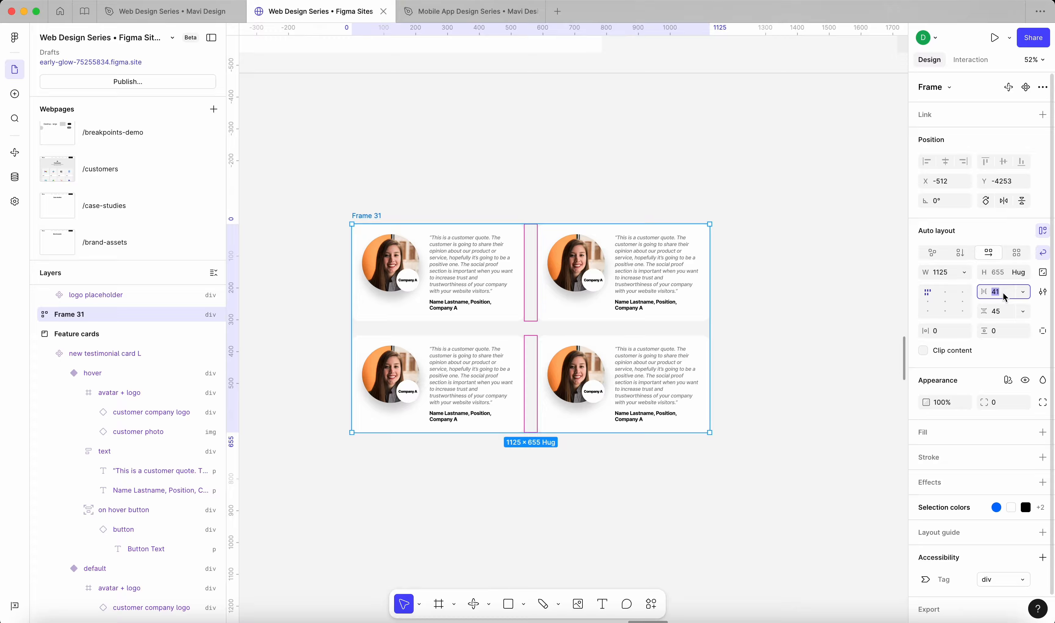
pyautogui.press('Tab')
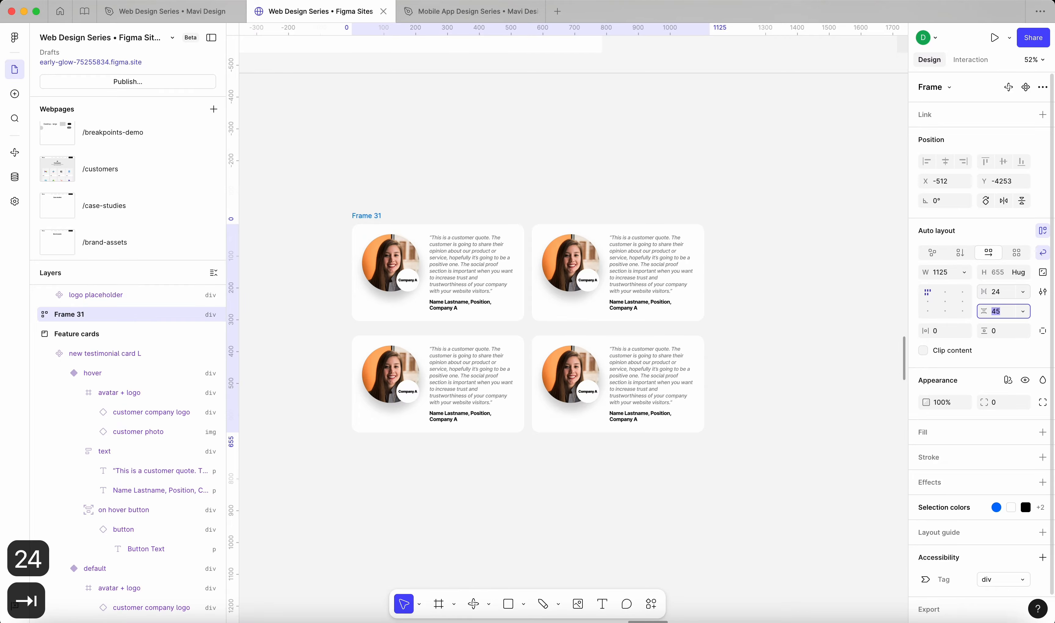
pyautogui.write('24')
pyautogui.press('Return')
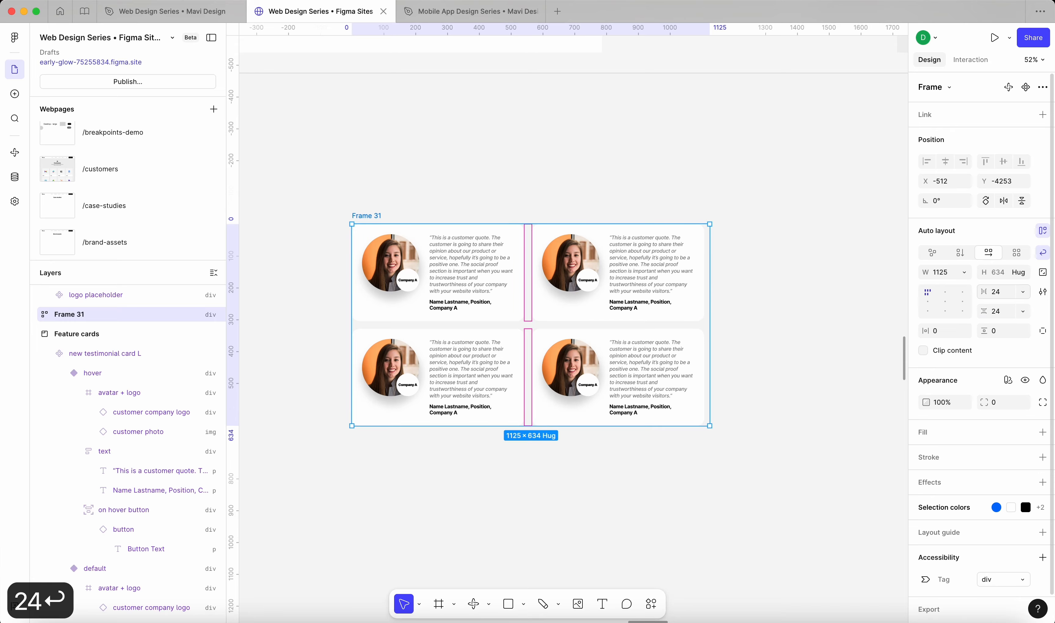
# Step: Set the width of all four testimonial cards to Fill container and widen their parent frame to about 1967
pyautogui.press('Return')
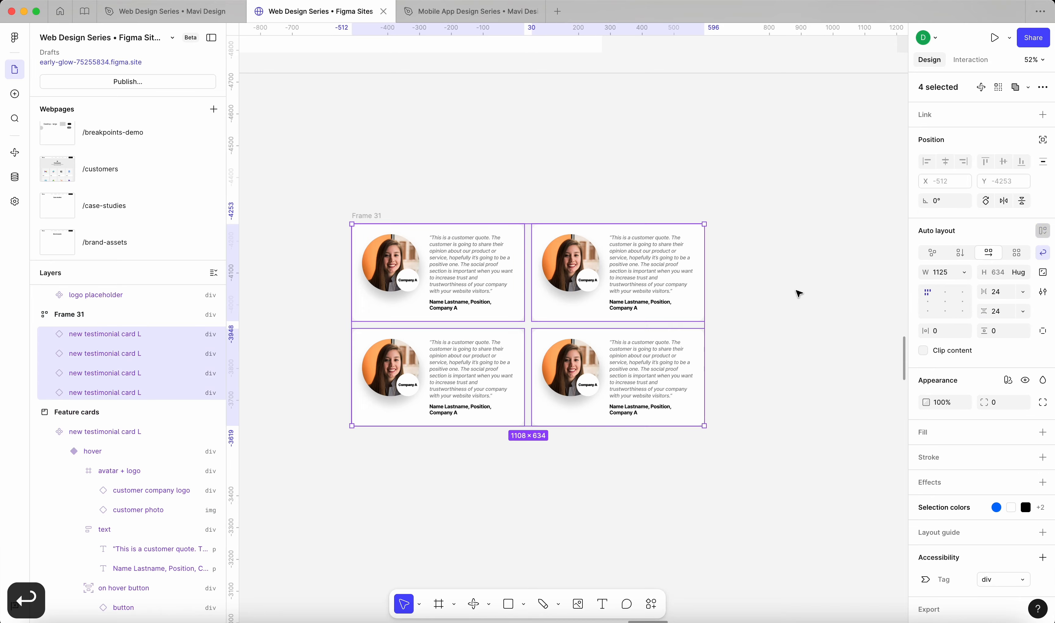
pyautogui.click(965, 287)
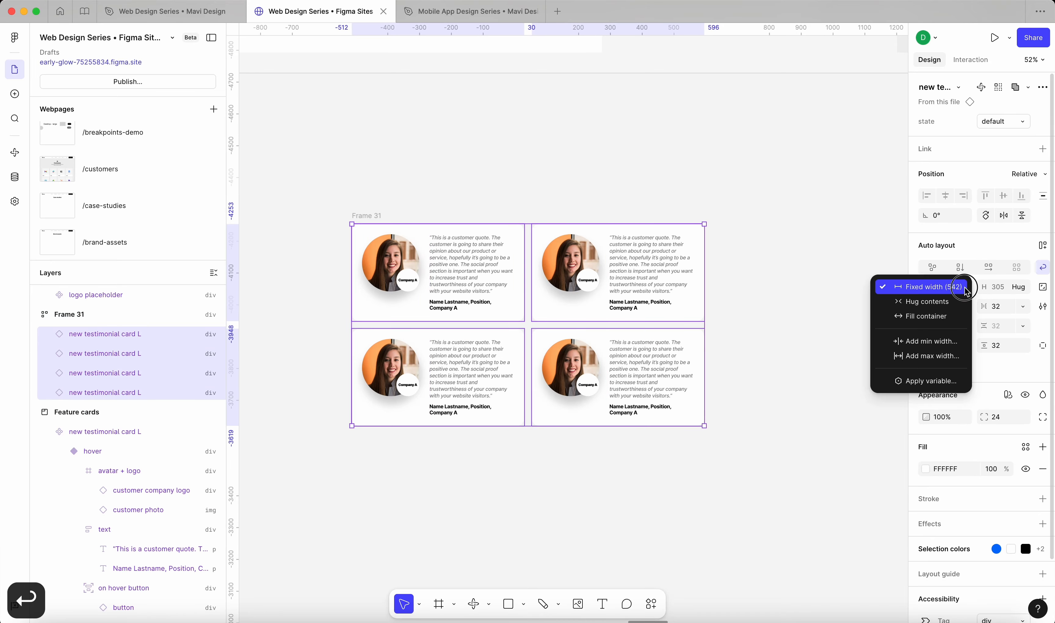
pyautogui.click(955, 315)
pyautogui.click(677, 165)
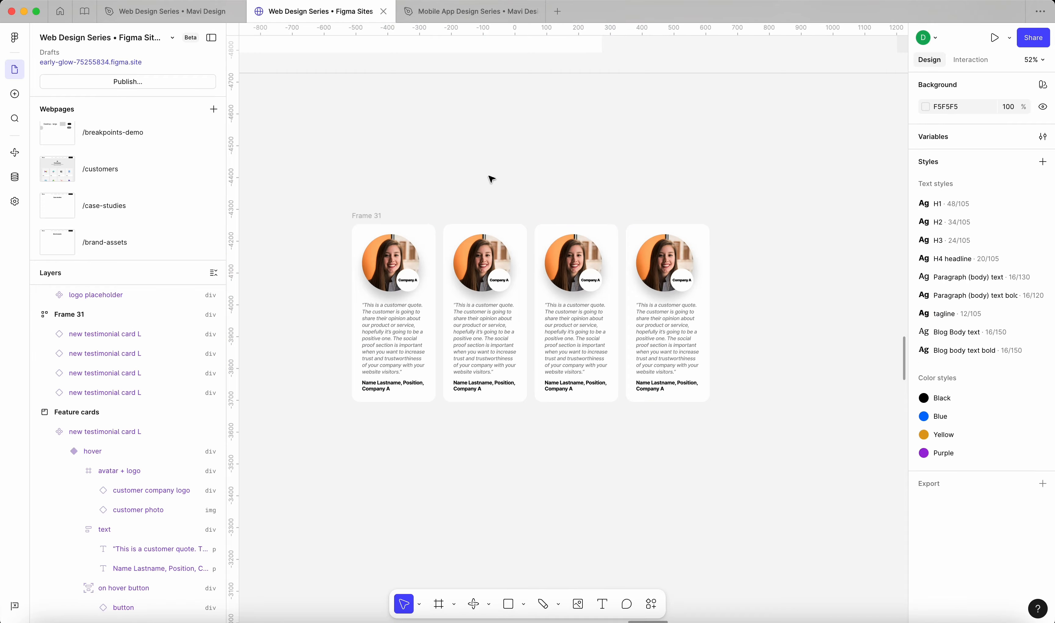
pyautogui.click(367, 215)
pyautogui.moveTo(709, 309); pyautogui.dragTo(860, 342)
pyautogui.scroll(-2, 455, 240)
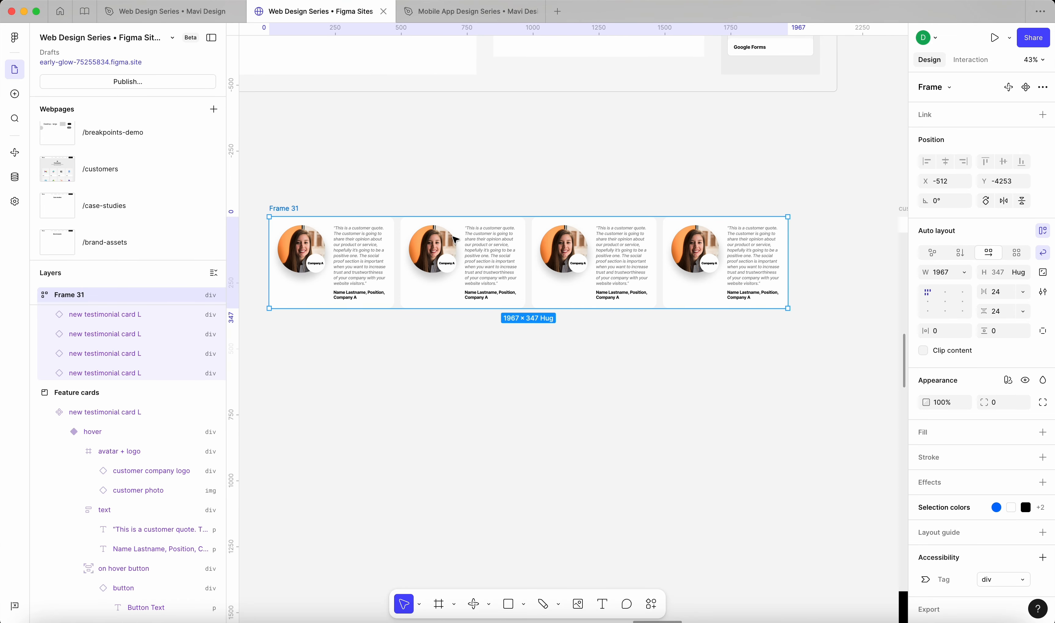
# Step: Give the four testimonial cards a minimum width of 450 and narrow their parent frame to about 1228
pyautogui.scroll(1, 456, 239)
pyautogui.press('Return')
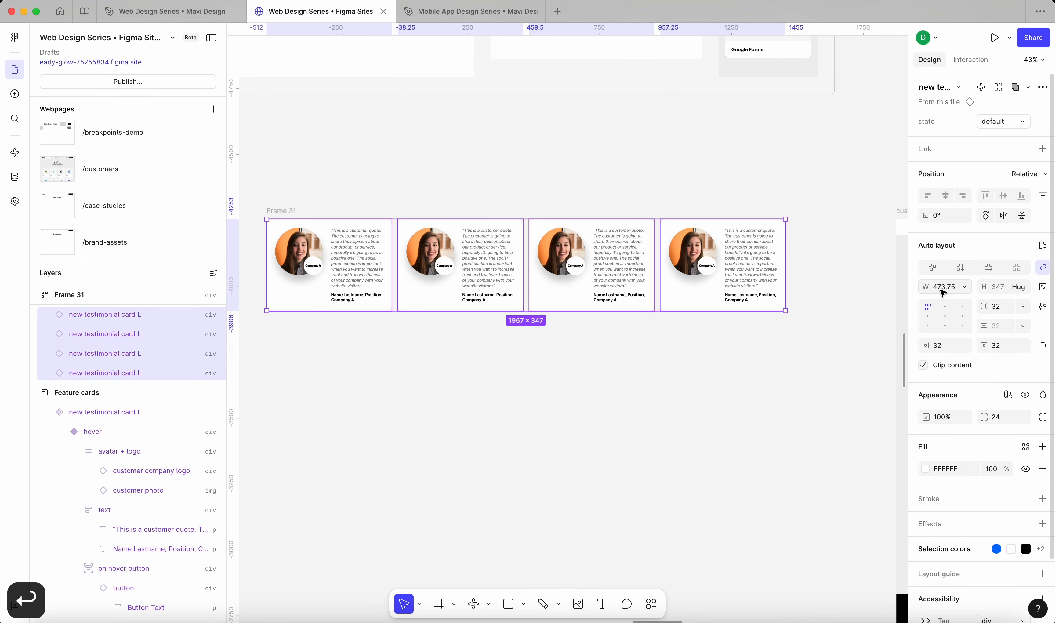
pyautogui.click(963, 288)
pyautogui.click(959, 317)
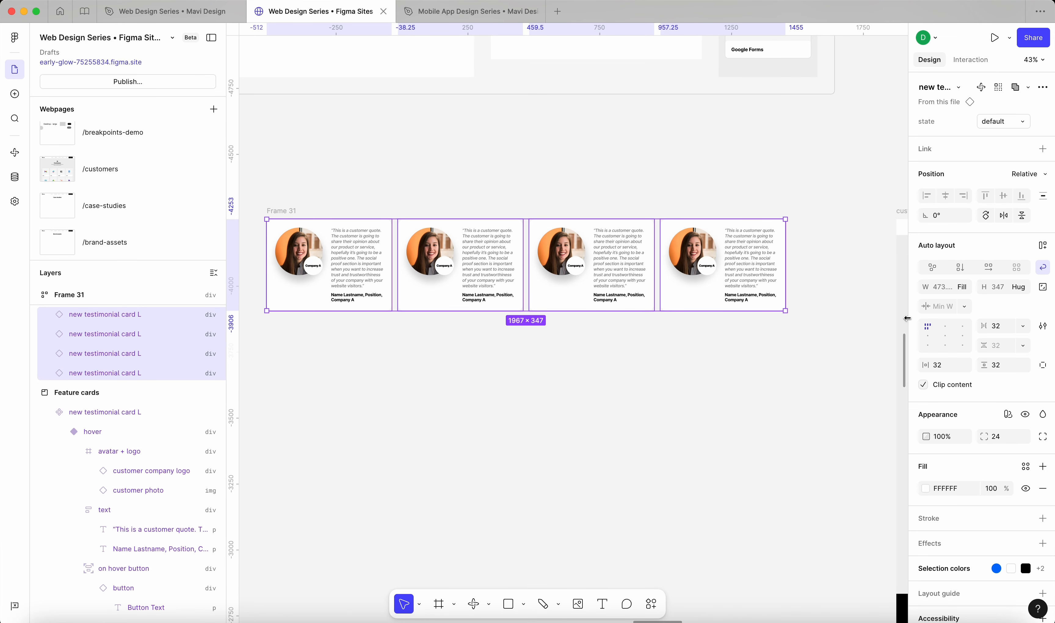
pyautogui.write('450')
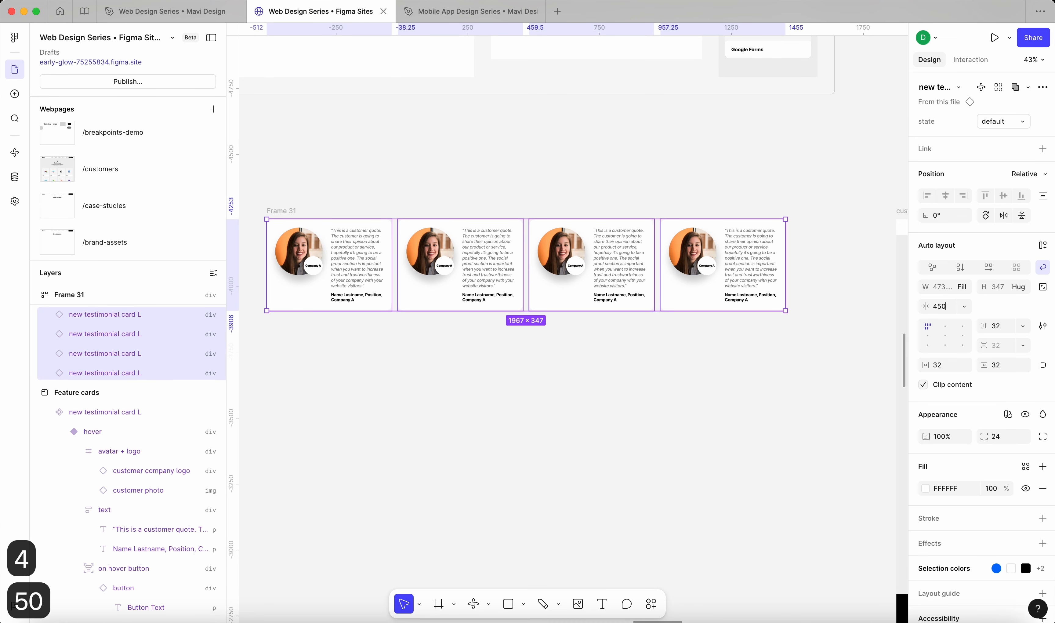
pyautogui.click(399, 166)
pyautogui.click(286, 210)
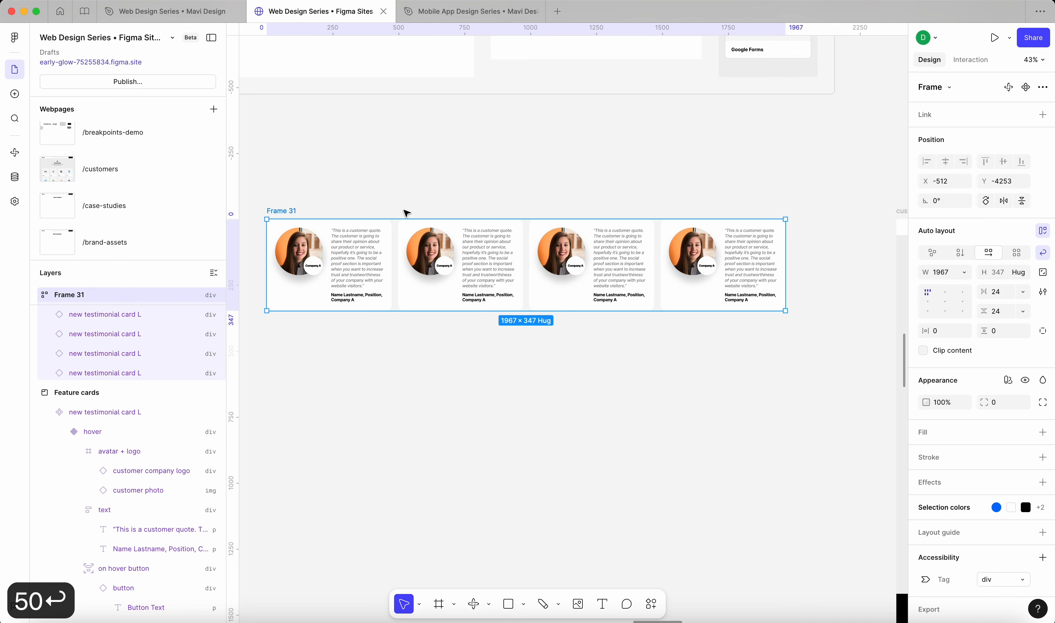
pyautogui.moveTo(784, 263); pyautogui.dragTo(575, 290)
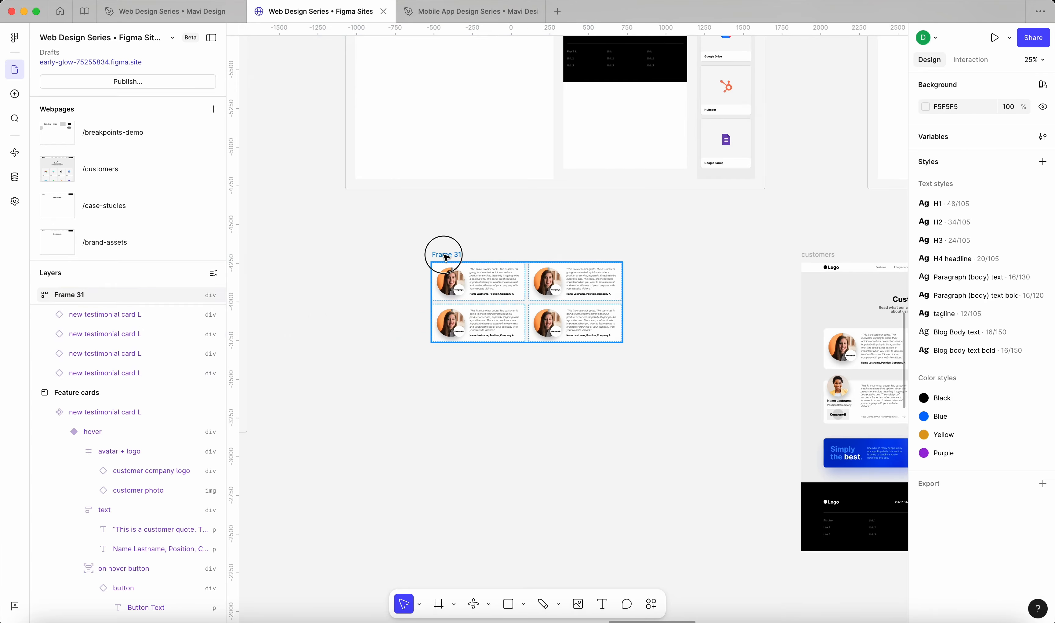
# Step: Rename the frame holding the four cards as "testimonial cards container"
pyautogui.doubleClick(444, 254)
pyautogui.scroll(5, 492, 269)
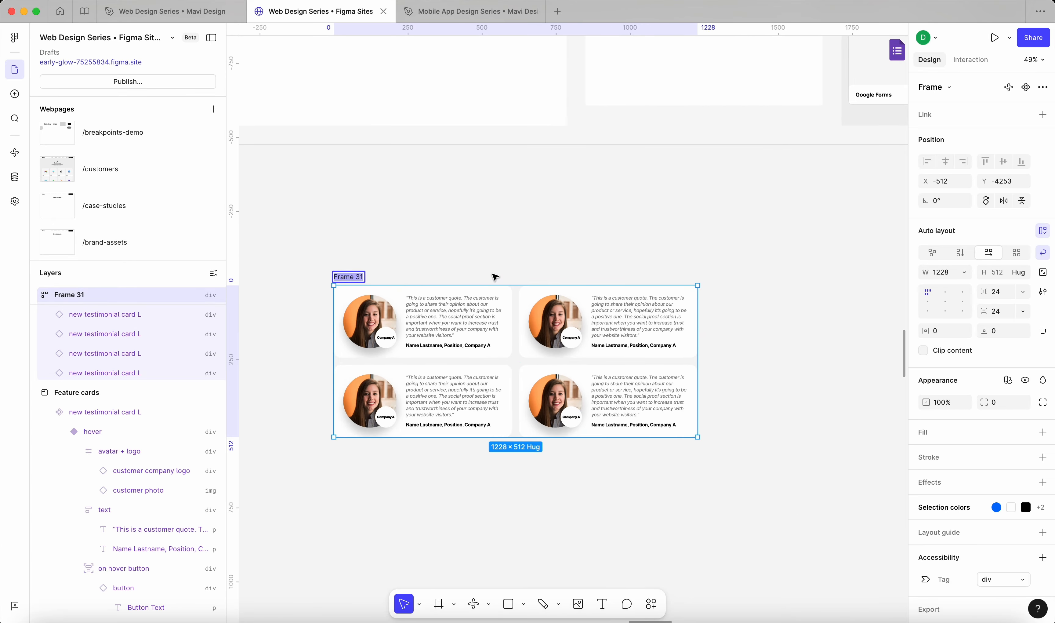
pyautogui.scroll(-5, 495, 277)
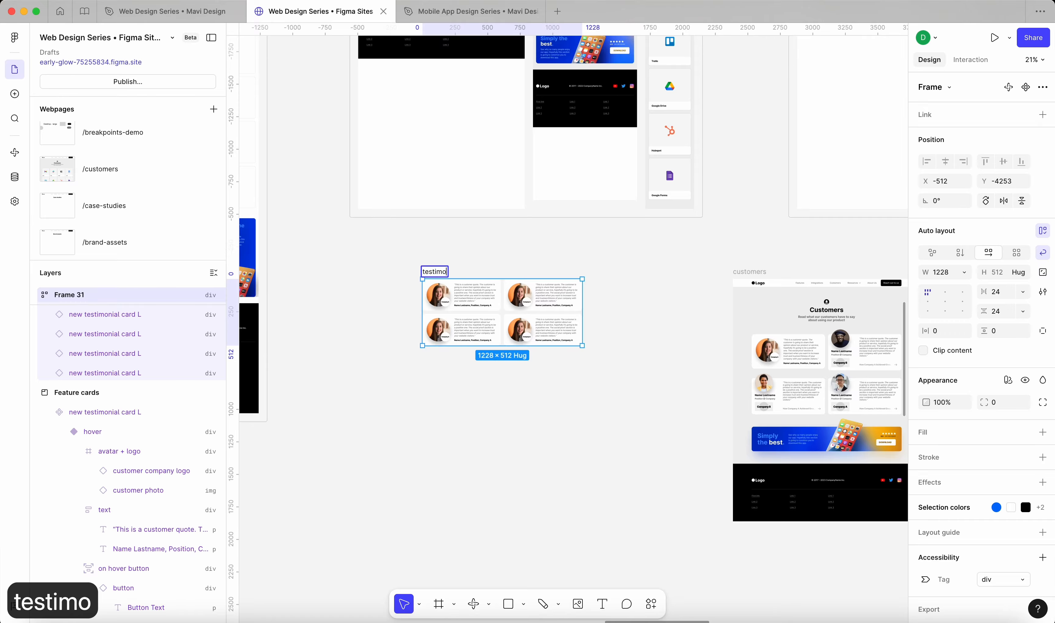
pyautogui.write('testimonial card conta')
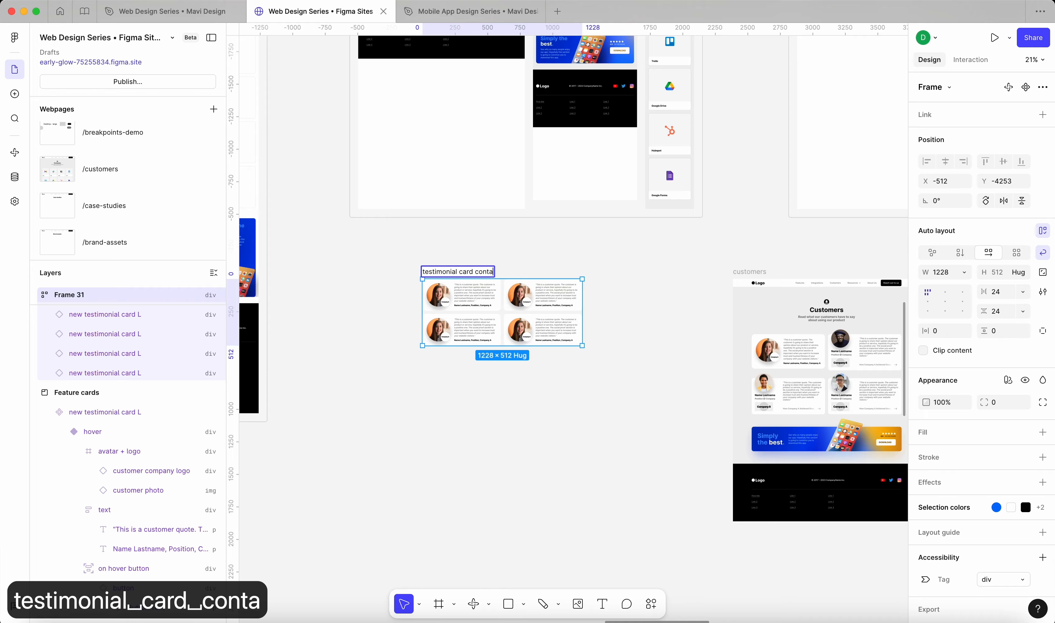
pyautogui.press('BackSpace')
pyautogui.press('BackSpace')
pyautogui.press('BackSpace')
pyautogui.press('BackSpace')
pyautogui.press('BackSpace')
pyautogui.press('BackSpace')
pyautogui.press('BackSpace')
pyautogui.press('BackSpace')
pyautogui.press('BackSpace')
pyautogui.press('BackSpace')
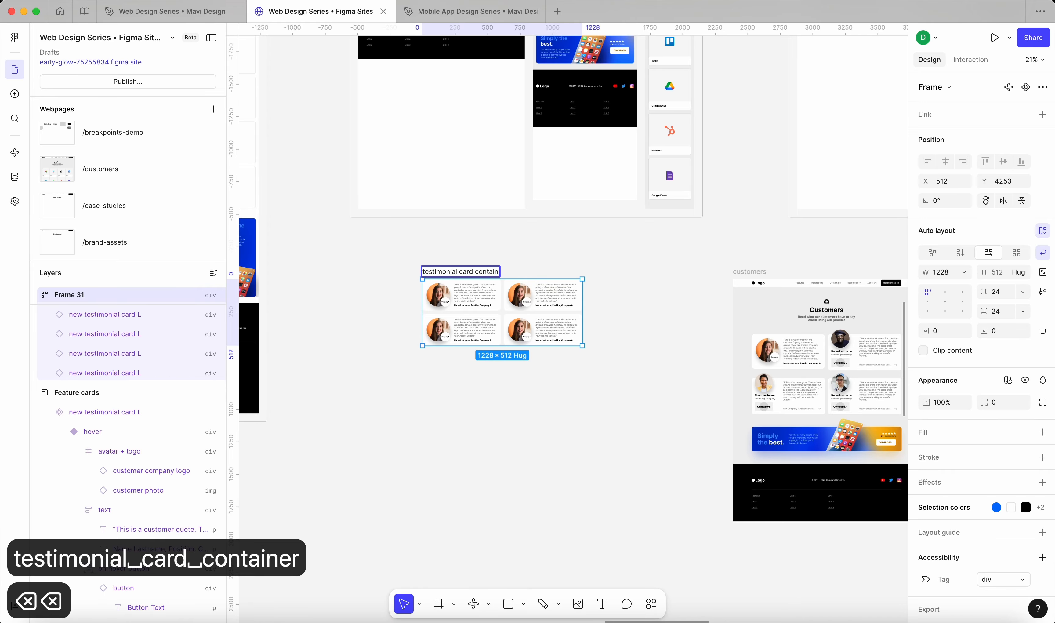
pyautogui.write('s container')
pyautogui.scroll(-3, 512, 300)
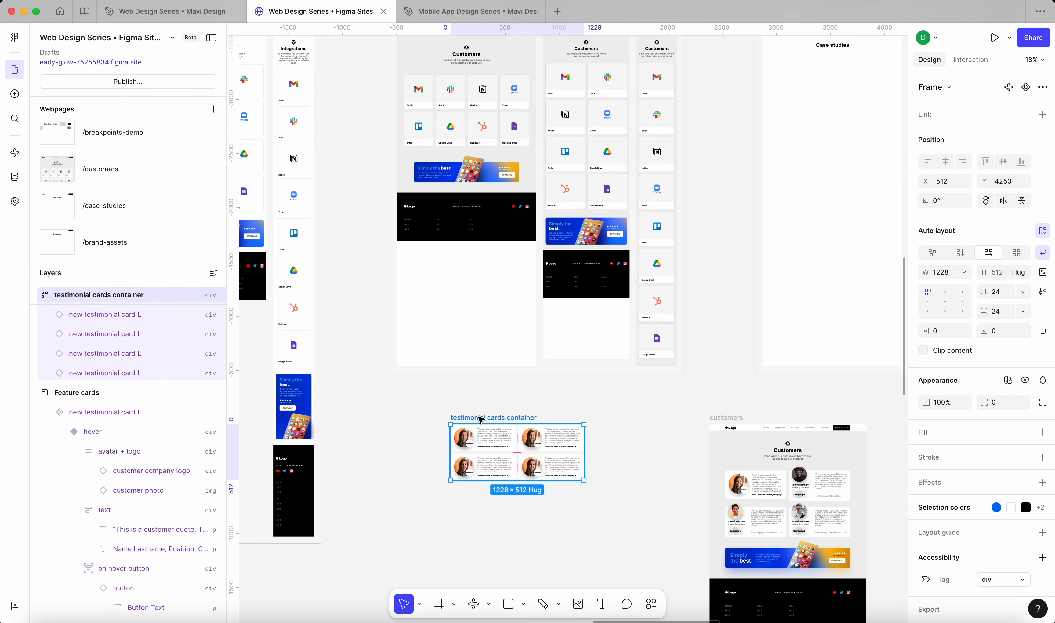
# Step: Move the customers reference frame to about X 814, Y -4430, right beside the testimonial cards container
pyautogui.press('Return')
pyautogui.scroll(5, 627, 461)
pyautogui.click(628, 461)
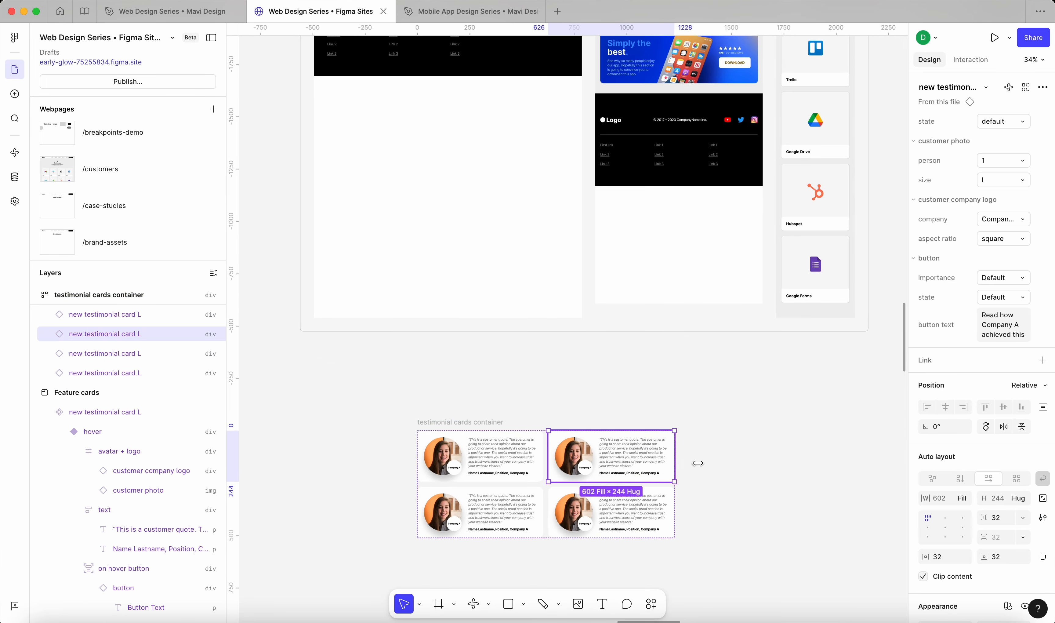
pyautogui.click(411, 433)
pyautogui.click(428, 423)
pyautogui.scroll(-6, 502, 488)
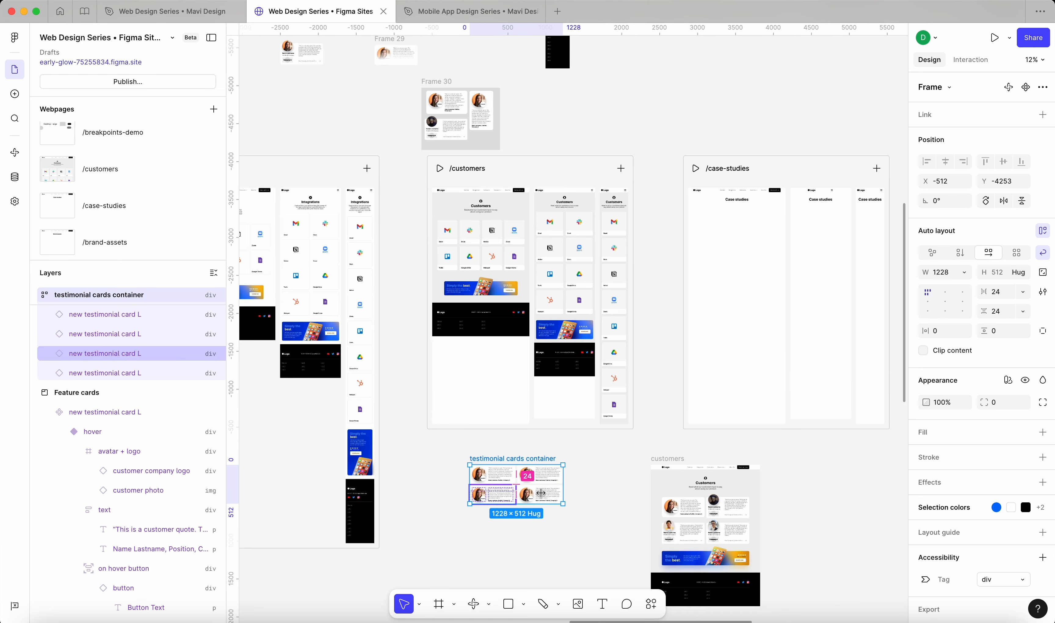
pyautogui.moveTo(627, 400); pyautogui.dragTo(550, 387)
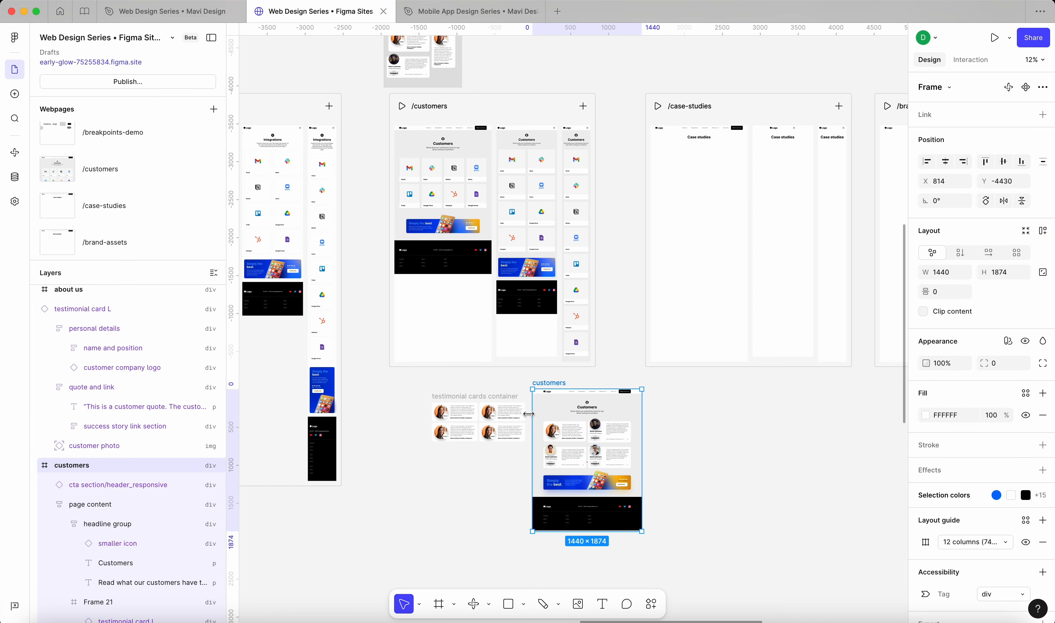
# Step: Set the second card in the container's upper row to customer photo person 2 and the Company B logo
pyautogui.scroll(6, 523, 412)
pyautogui.click(474, 414)
pyautogui.scroll(-1, 598, 363)
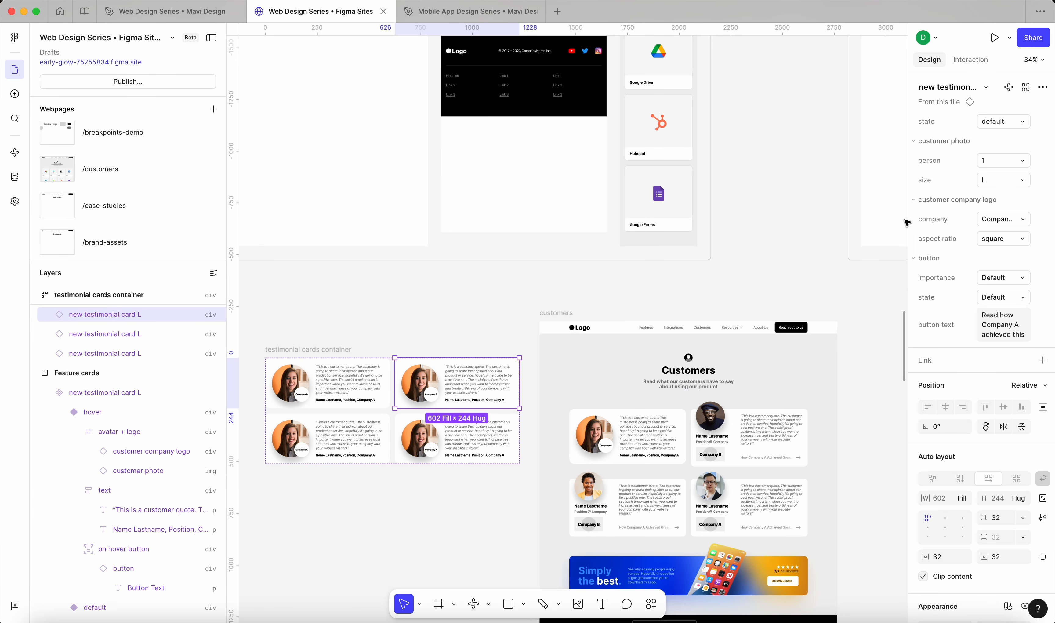
pyautogui.click(1021, 163)
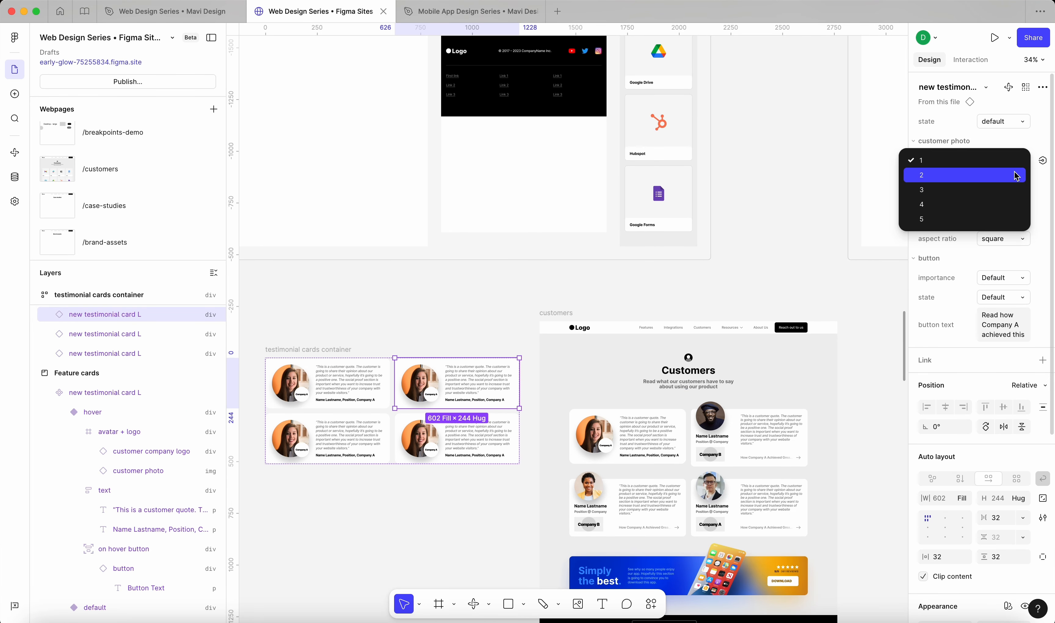
pyautogui.click(1017, 175)
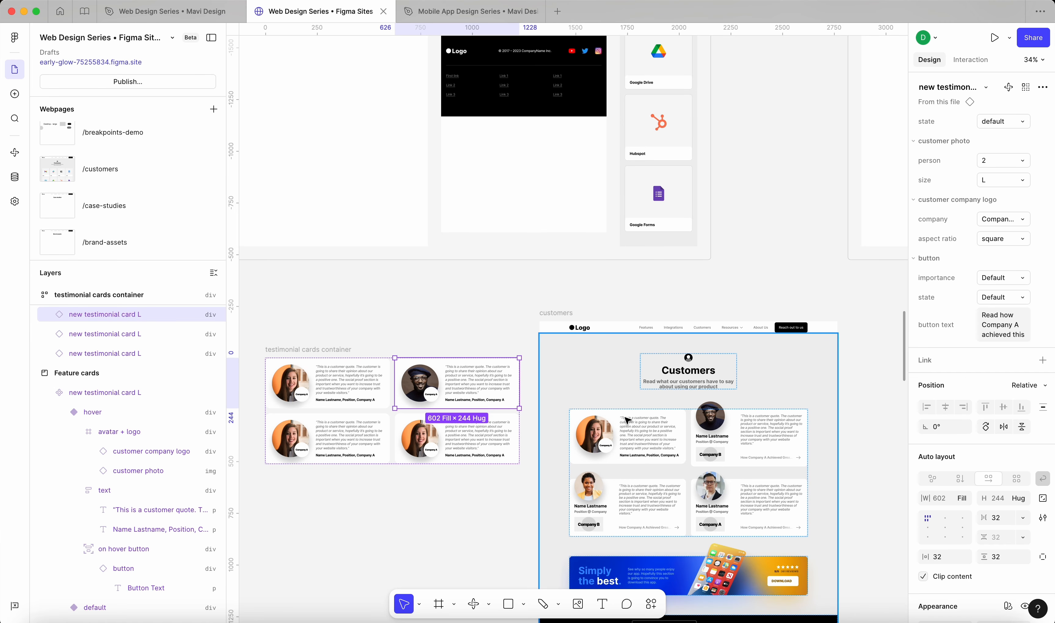
pyautogui.click(1021, 221)
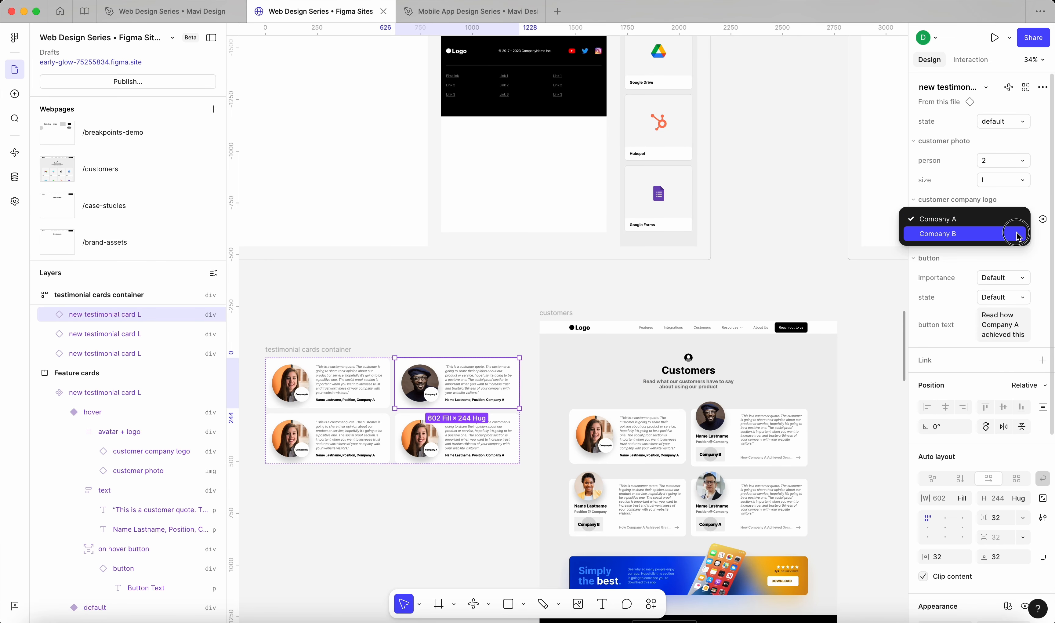
pyautogui.click(1017, 233)
# Step: Set the first card in the container's lower row to the Company B logo and customer photo person 3
pyautogui.click(313, 441)
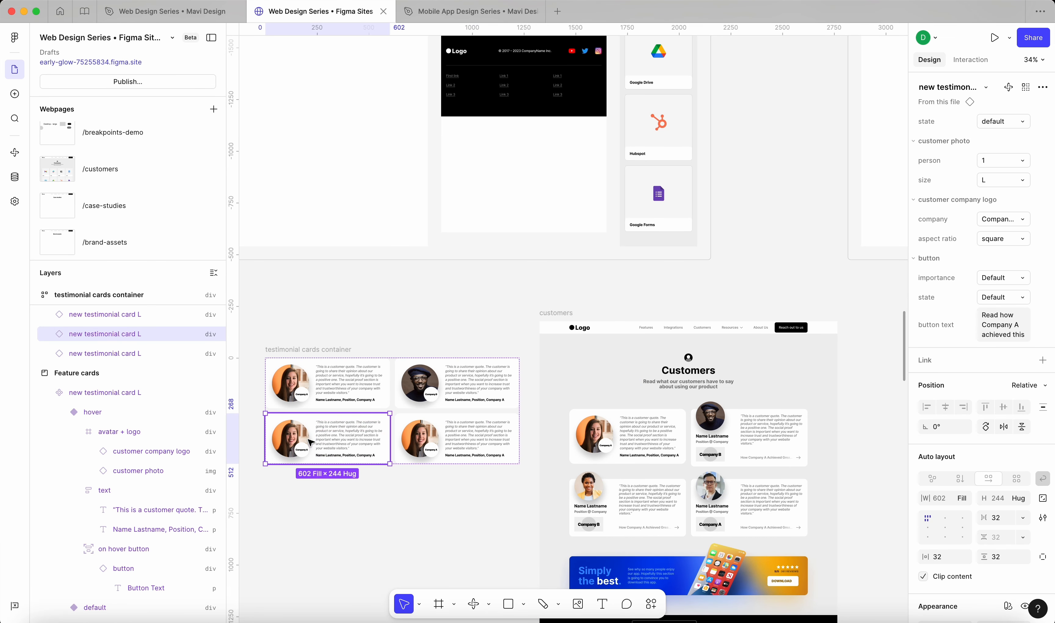
pyautogui.click(1022, 219)
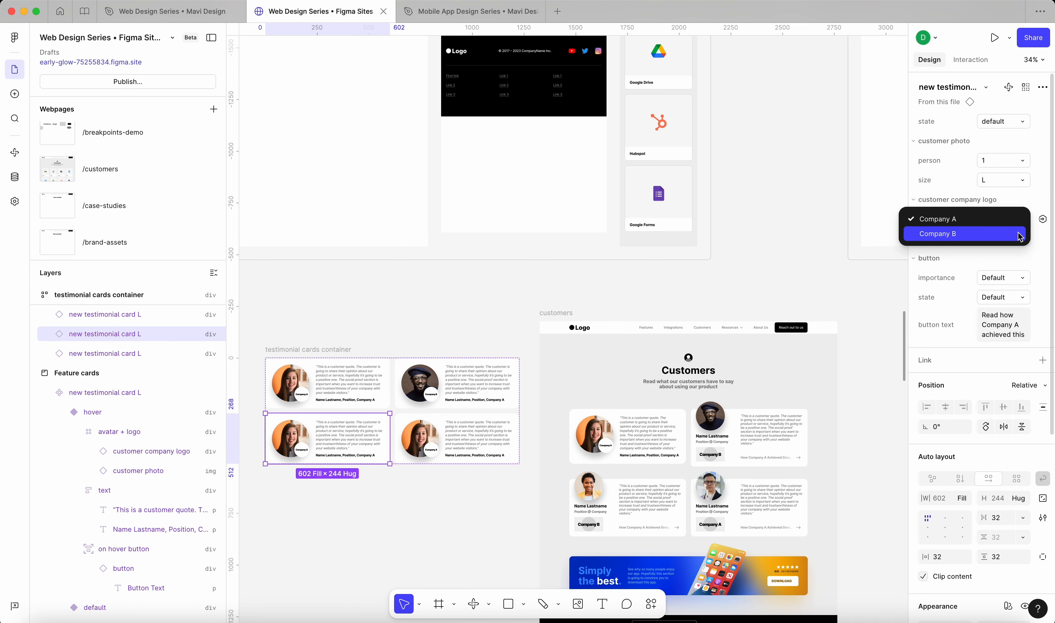
pyautogui.click(1018, 234)
pyautogui.scroll(3, 309, 448)
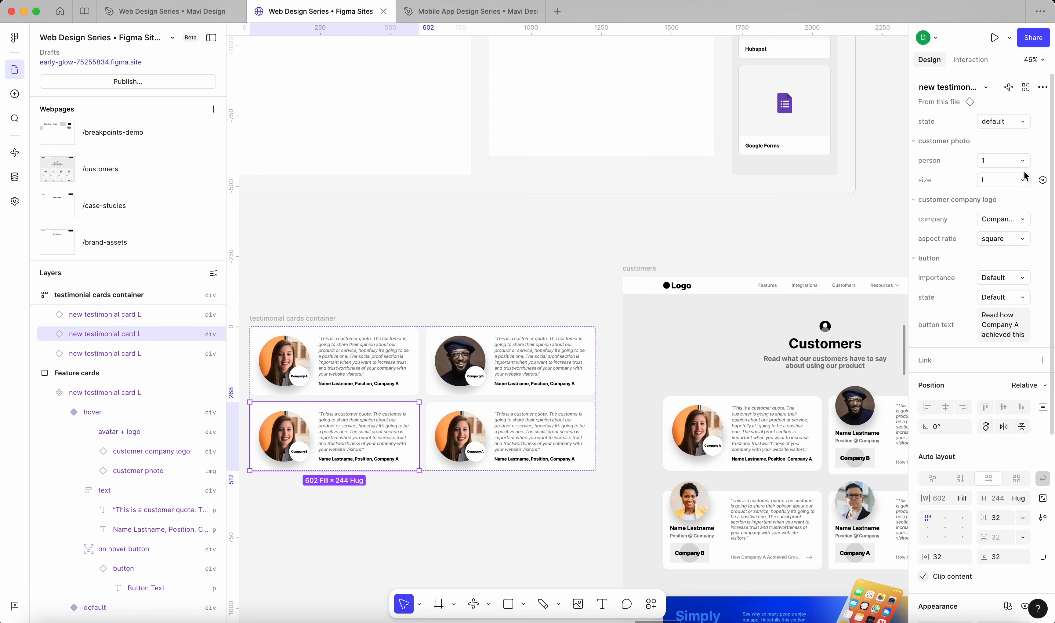
pyautogui.click(1030, 163)
pyautogui.click(1007, 193)
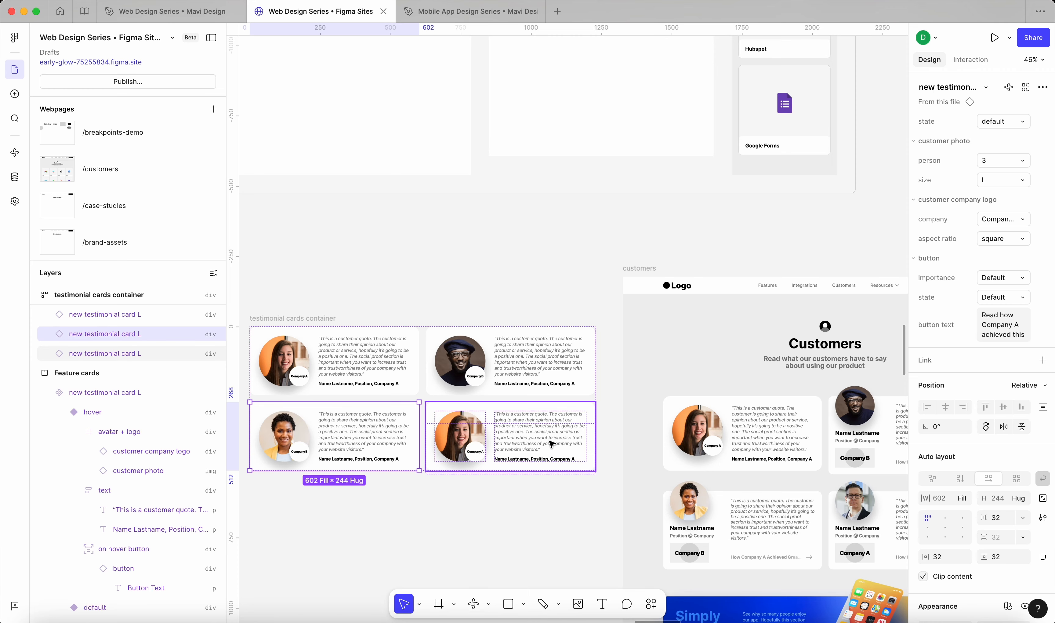
# Step: Set the customer photo of the second card in the container's lower row to person 4
pyautogui.click(551, 444)
pyautogui.hscroll(2, 551, 443)
pyautogui.scroll(-1, 552, 443)
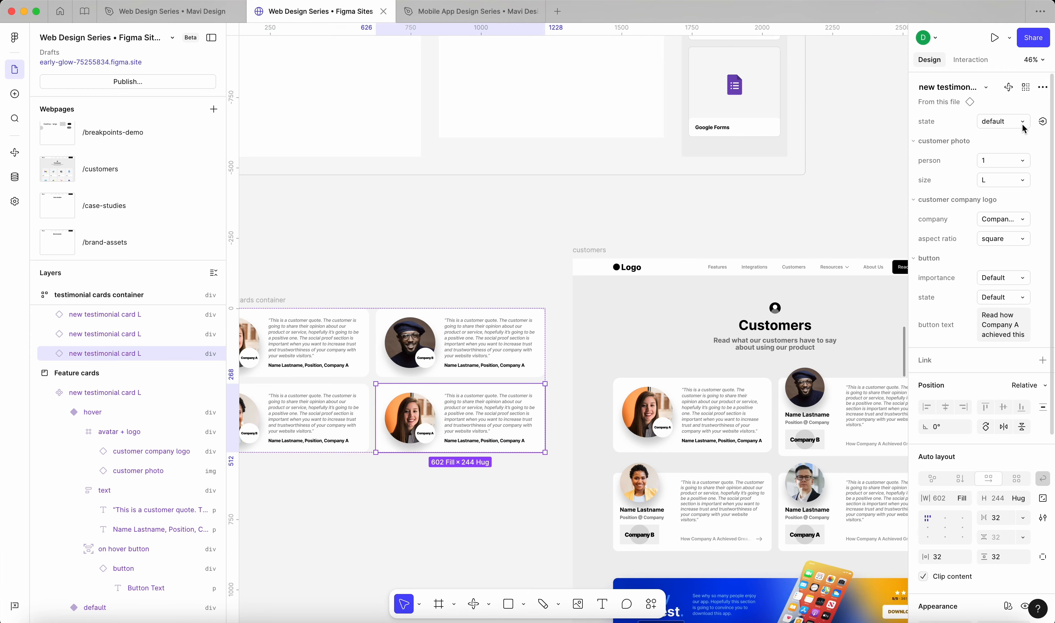
pyautogui.click(1026, 162)
pyautogui.click(999, 213)
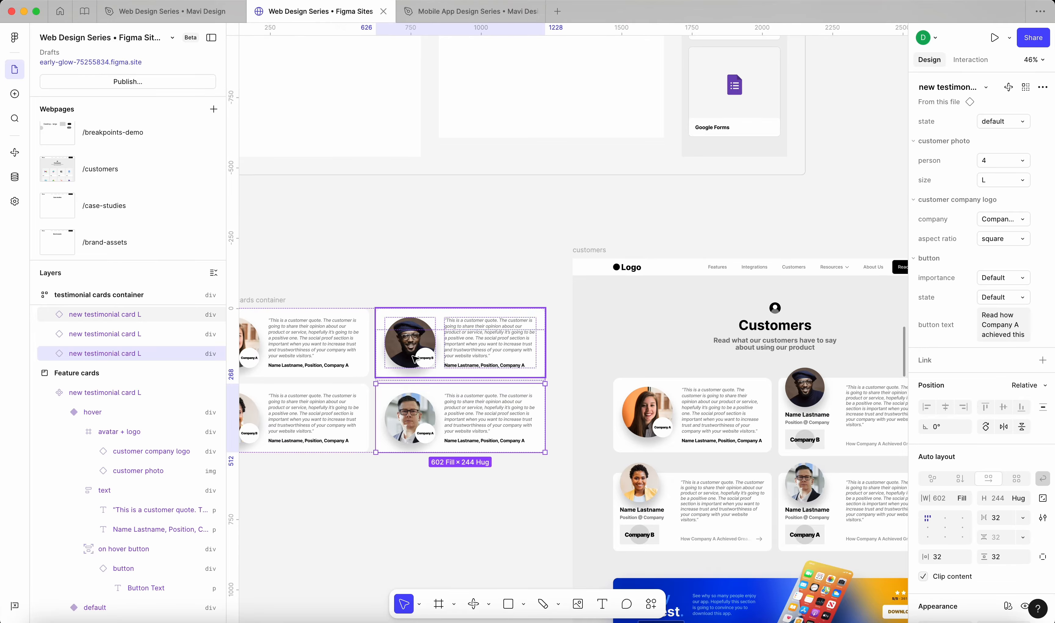
# Step: Try a slightly narrower width for the testimonial cards container and undo the resize
pyautogui.click(344, 296)
pyautogui.scroll(-3, 344, 297)
pyautogui.click(344, 317)
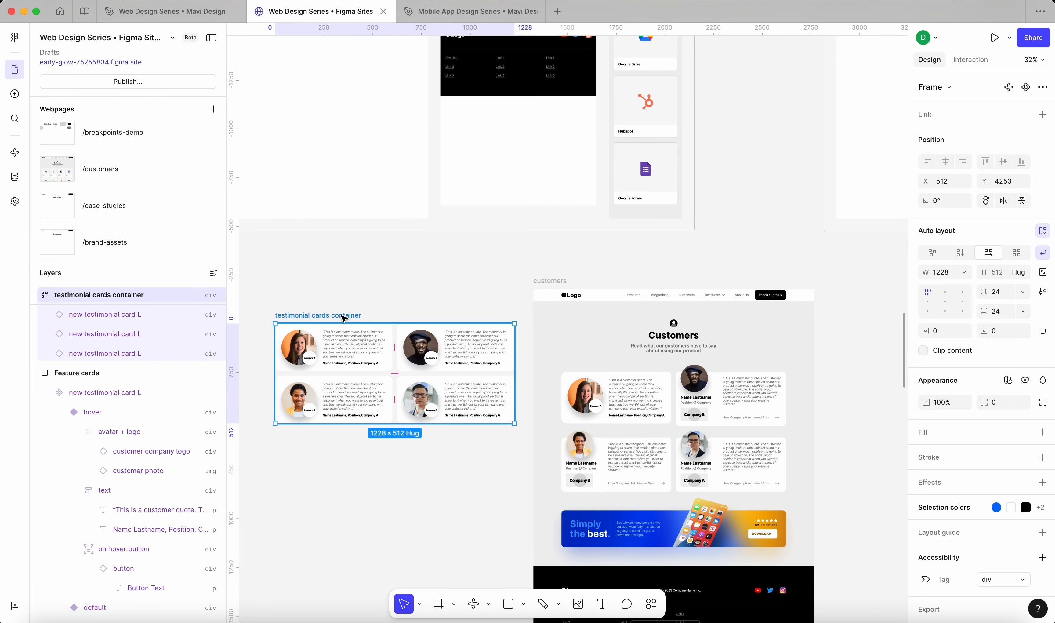
pyautogui.hscroll(-3, 496, 343)
pyautogui.scroll(1, 651, 363)
pyautogui.moveTo(650, 363); pyautogui.dragTo(623, 368)
pyautogui.press('super+z')
pyautogui.scroll(2, 478, 255)
pyautogui.hscroll(-1, 478, 255)
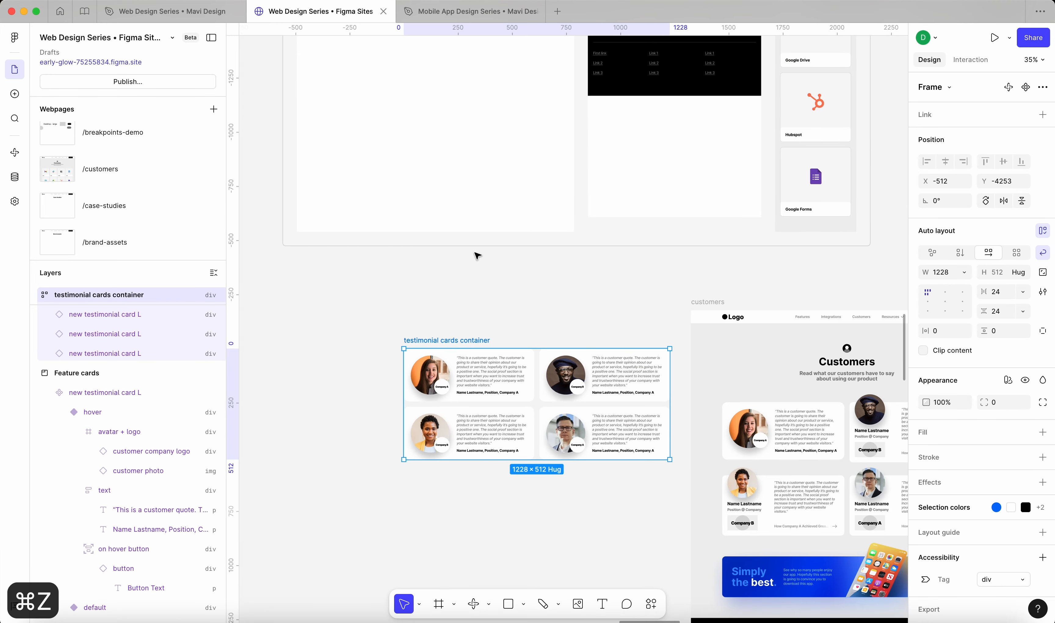
# Step: Replace the integrations cards in the /customers desktop layout with a copy of the testimonial cards container
pyautogui.scroll(10, 476, 255)
pyautogui.hscroll(-2, 477, 255)
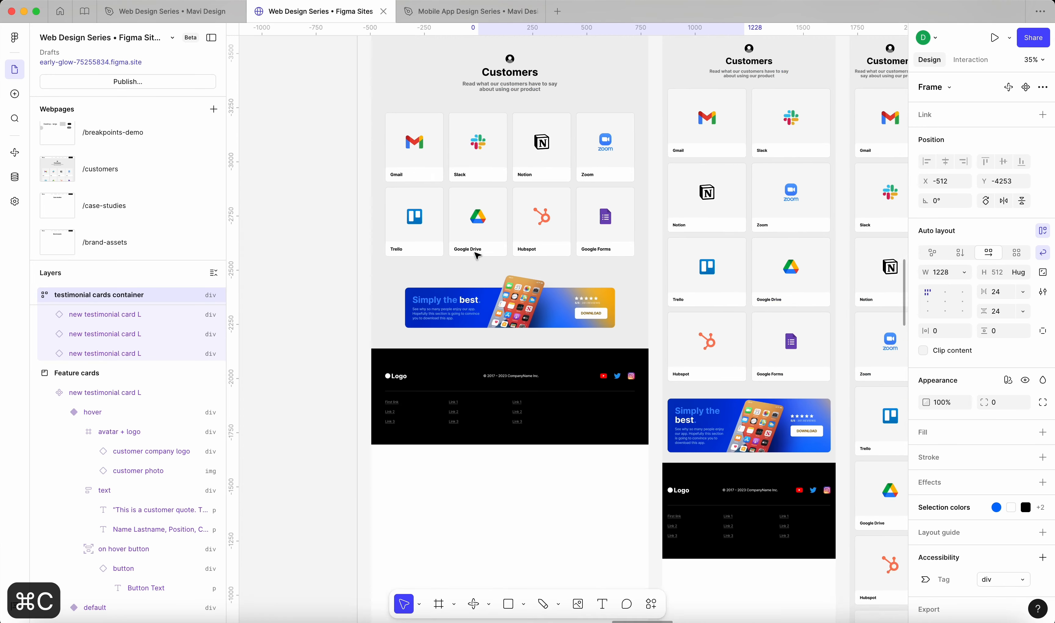
pyautogui.click(500, 189)
pyautogui.doubleClick(499, 188)
pyautogui.click(497, 187)
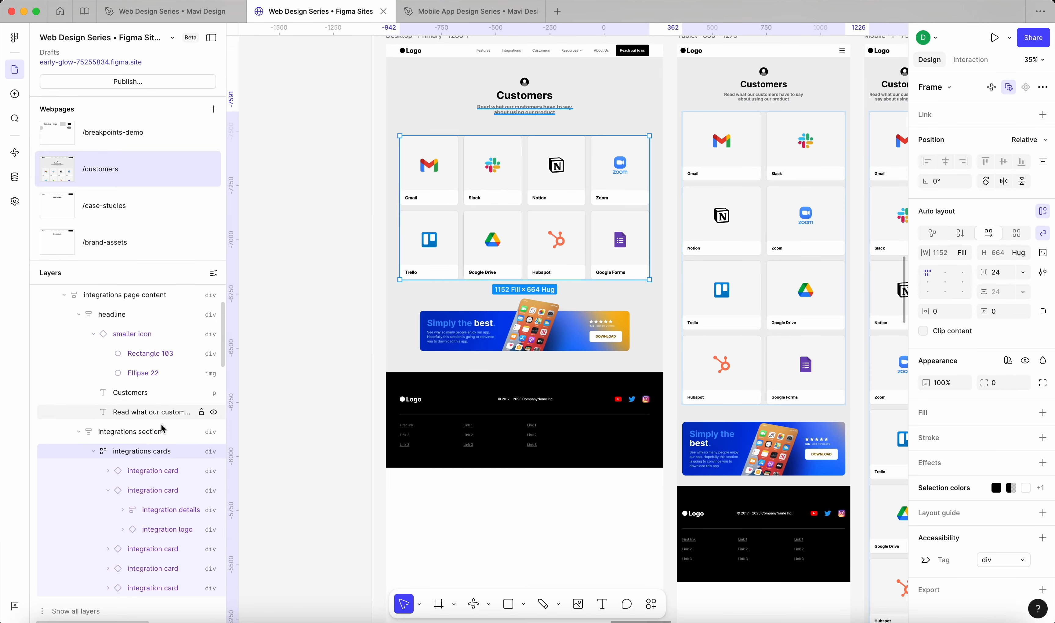
pyautogui.click(142, 456)
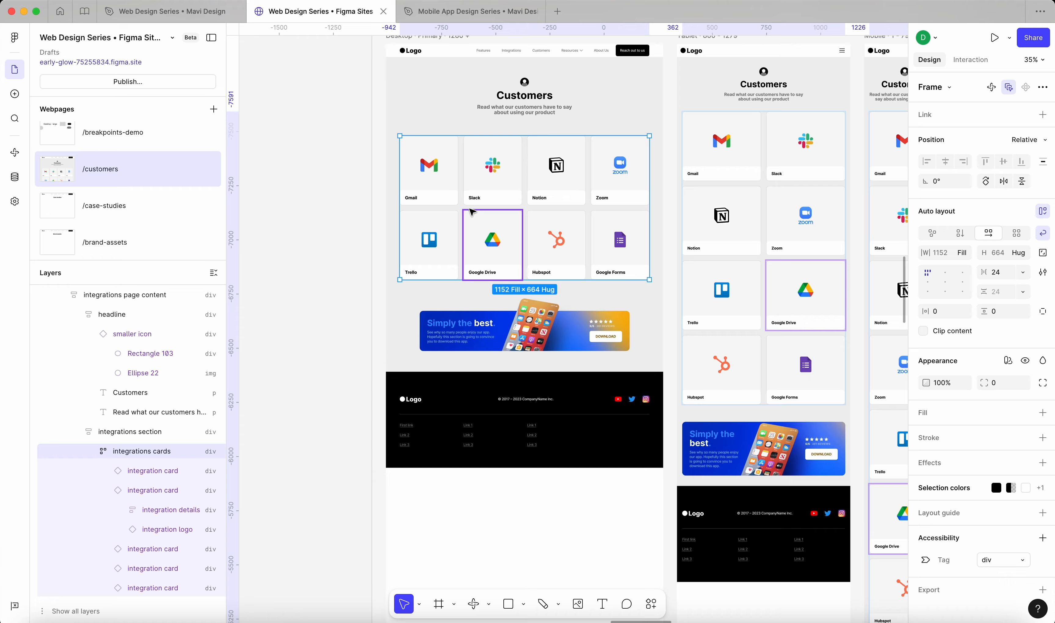
pyautogui.press('shift+super+r')
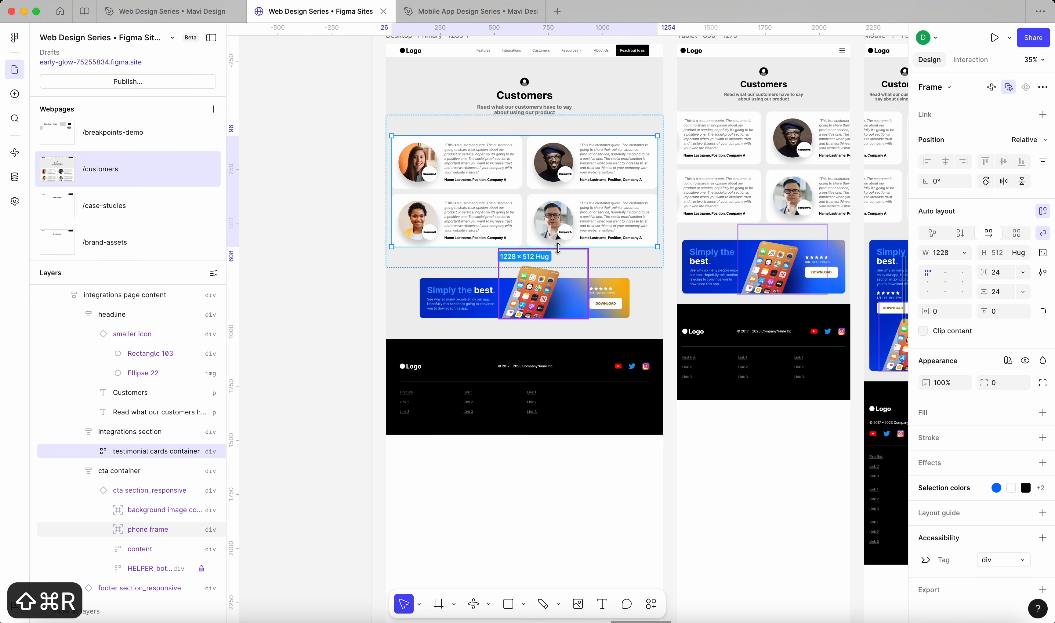
# Step: Set the desktop testimonial cards container to fill its parent's width with a maximum width of 1152
pyautogui.click(966, 253)
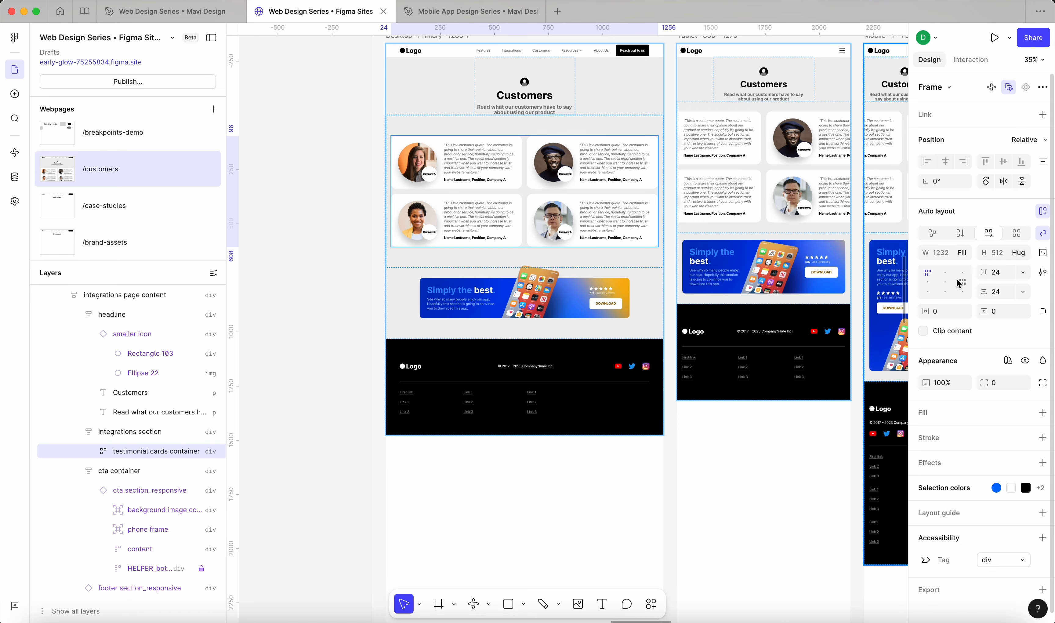
pyautogui.click(962, 252)
pyautogui.click(954, 295)
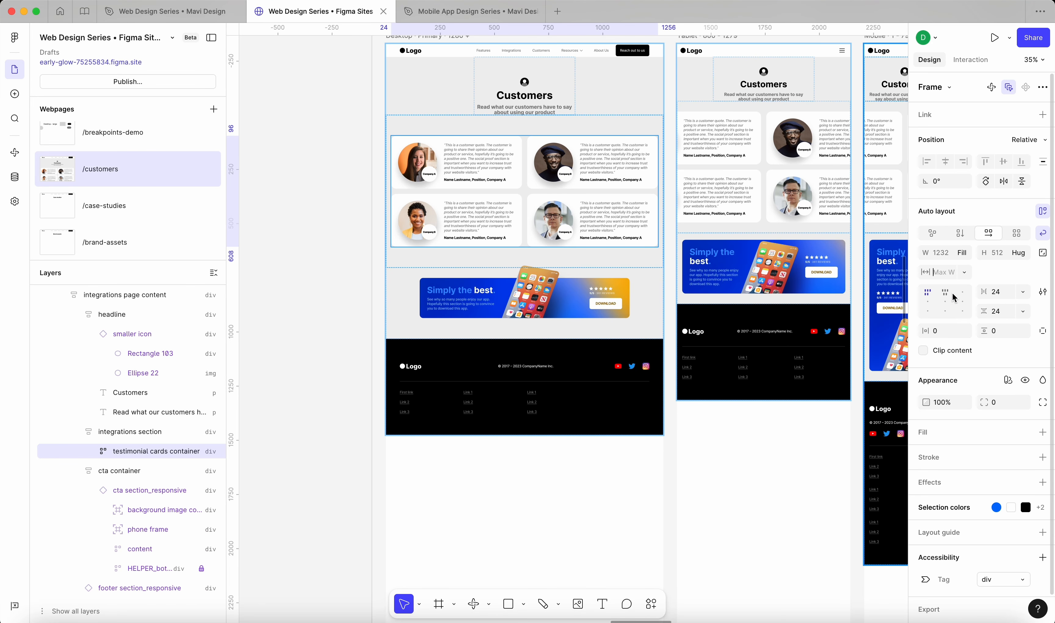
pyautogui.write('1152')
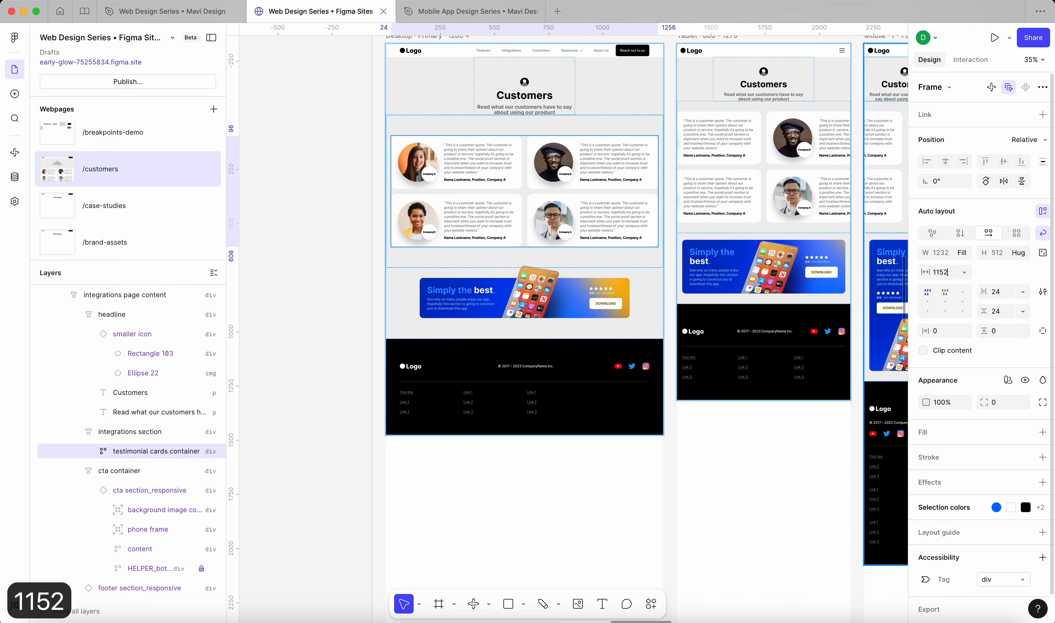
pyautogui.press('Return')
# Step: Show the layout guides and compare the desktop testimonial cards layout with the original customers design
pyautogui.scroll(-5, 454, 174)
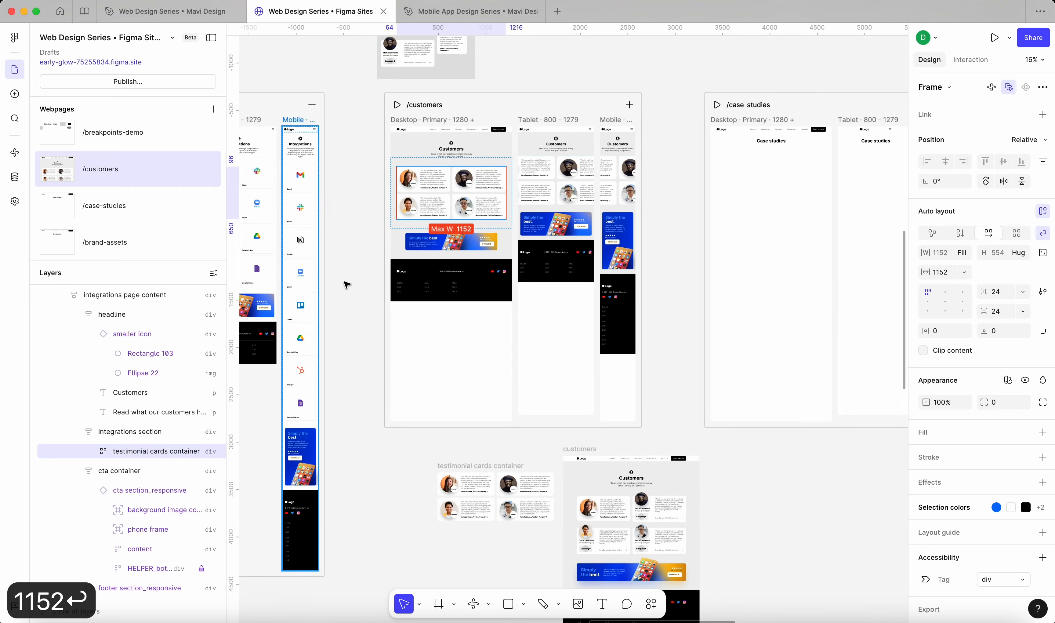
pyautogui.hscroll(-5, 392, 234)
pyautogui.hotkey('shift', 'g')
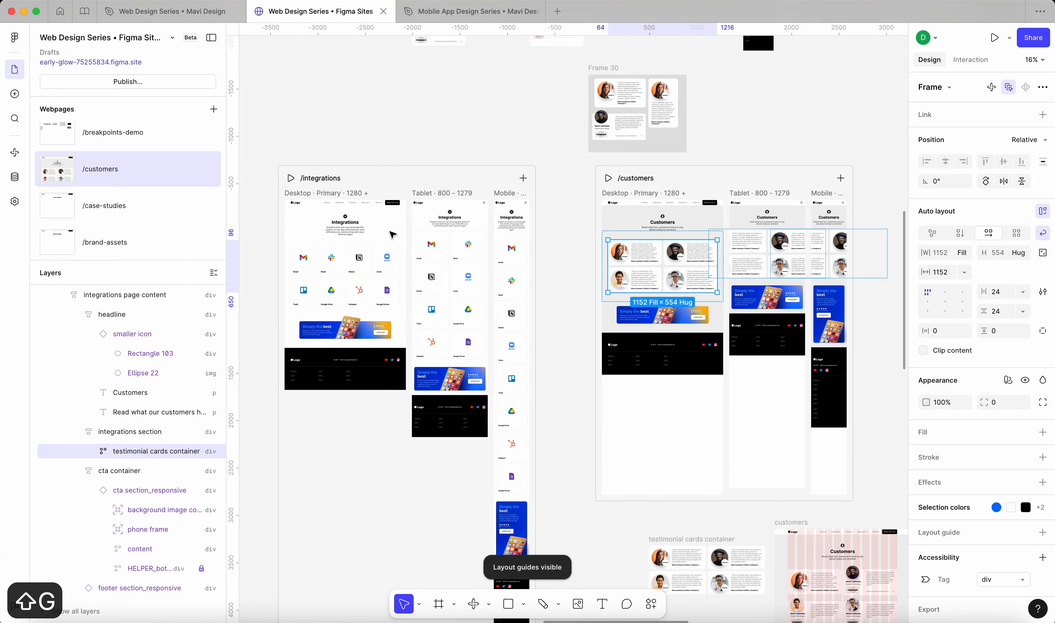
pyautogui.scroll(10, 392, 233)
pyautogui.scroll(5, 396, 225)
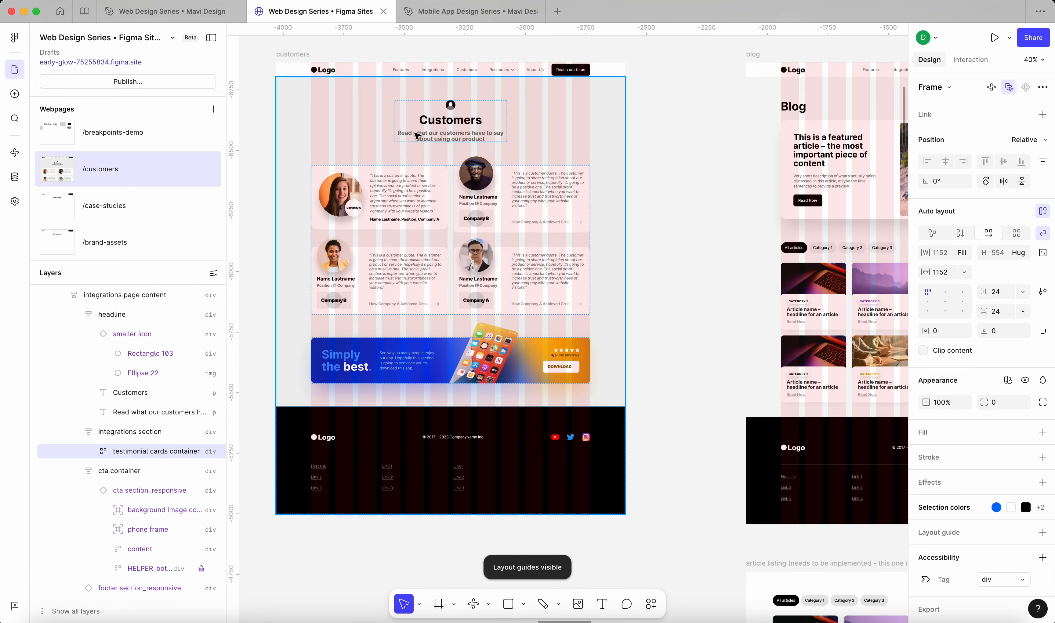
pyautogui.scroll(-13, 444, 302)
pyautogui.scroll(5, 617, 529)
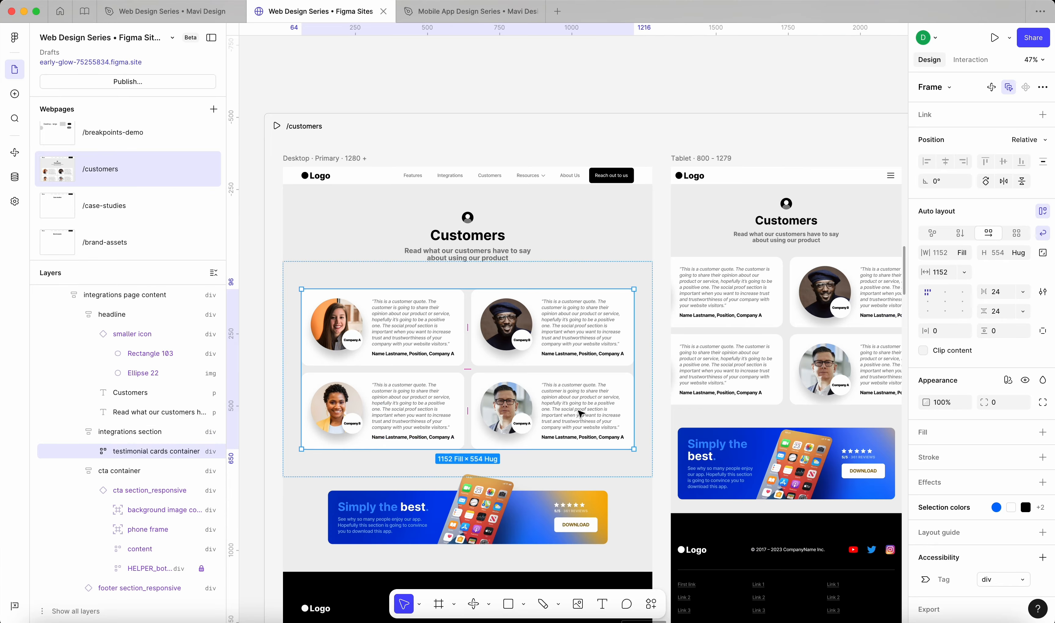
# Step: Set the testimonial cards containers in the tablet and mobile breakpoints to fill the container width
pyautogui.scroll(-5, 687, 330)
pyautogui.doubleClick(734, 328)
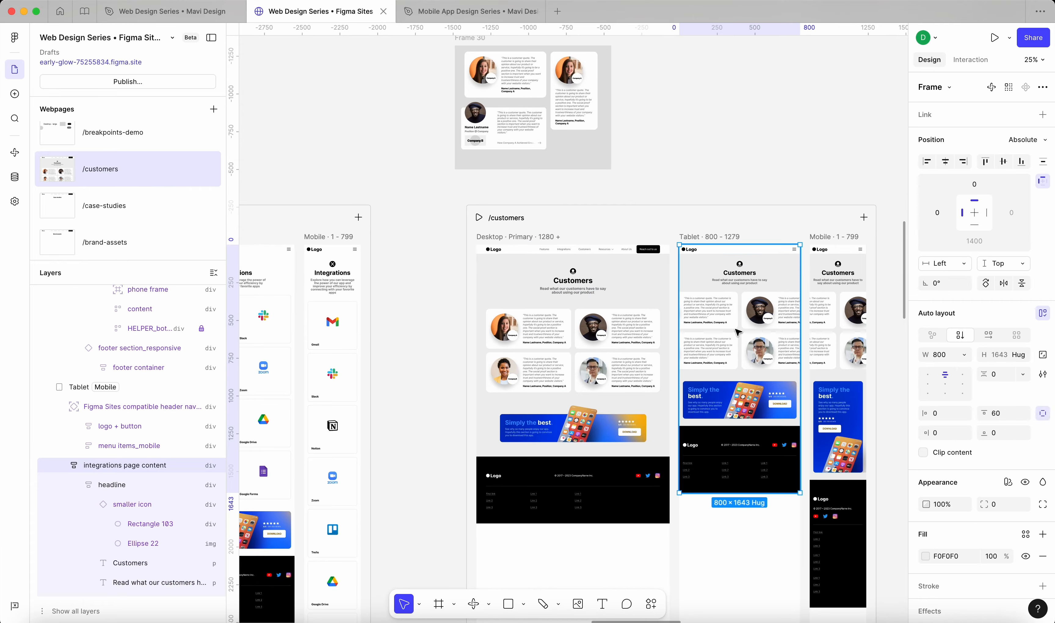
pyautogui.moveTo(730, 328); pyautogui.dragTo(586, 292)
pyautogui.scroll(3, 588, 293)
pyautogui.keyDown('shift'); pyautogui.click(763, 312); pyautogui.keyUp('shift')
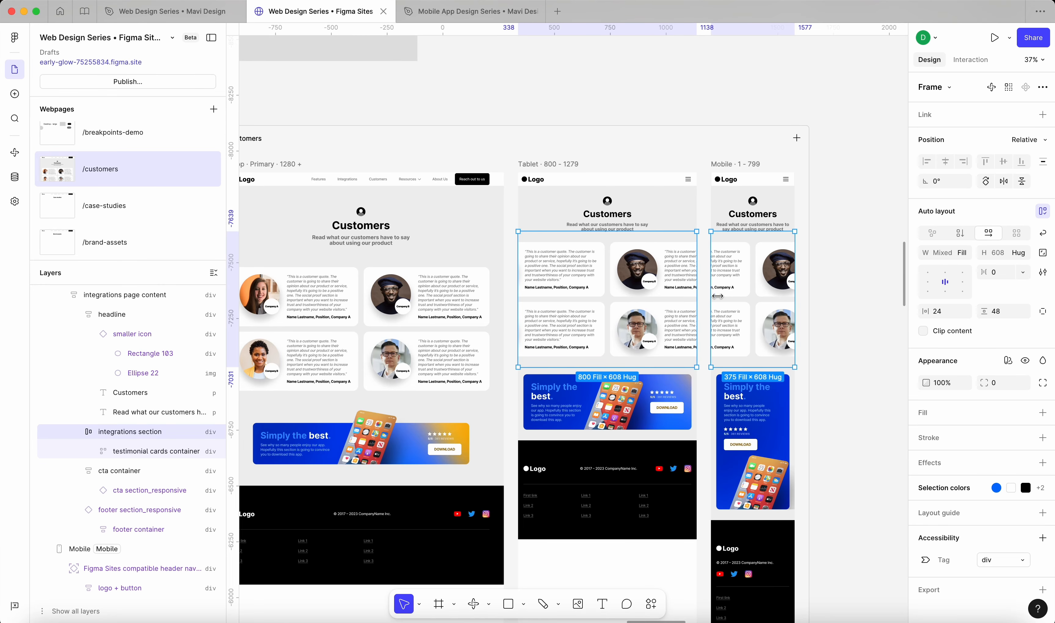
pyautogui.press('Return')
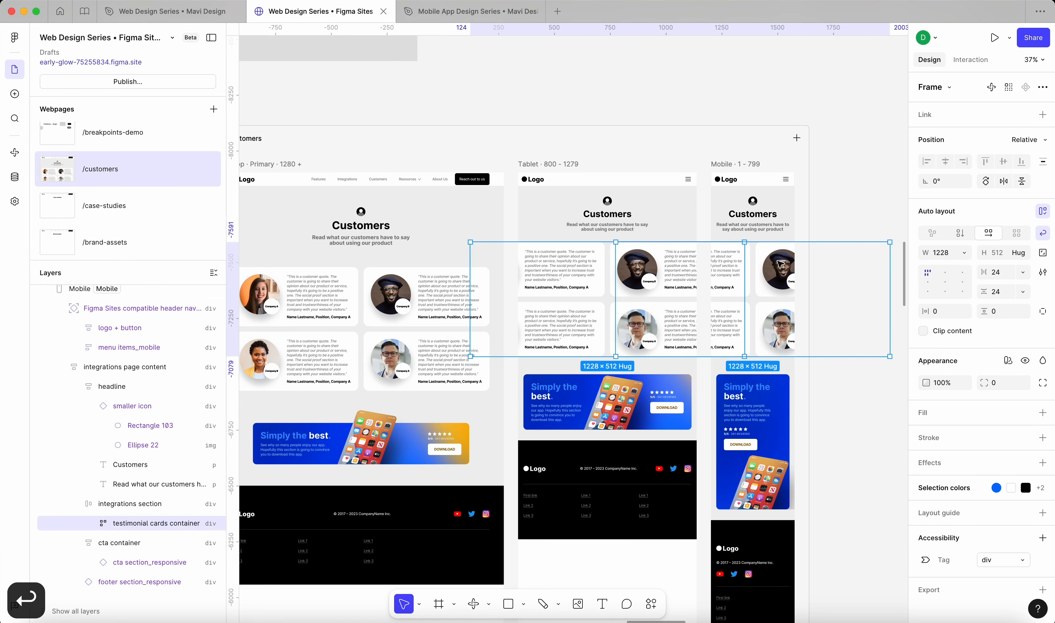
pyautogui.click(964, 252)
pyautogui.click(948, 281)
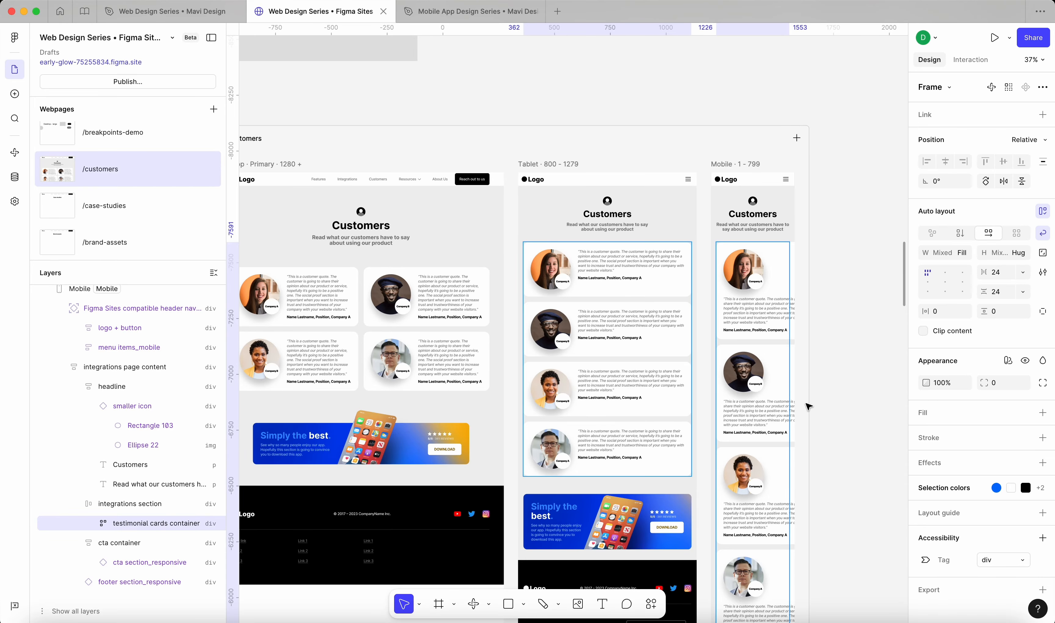
# Step: Examine the overflowing first testimonial card on mobile and the width settings of the desktop layout's second card
pyautogui.scroll(10, 804, 282)
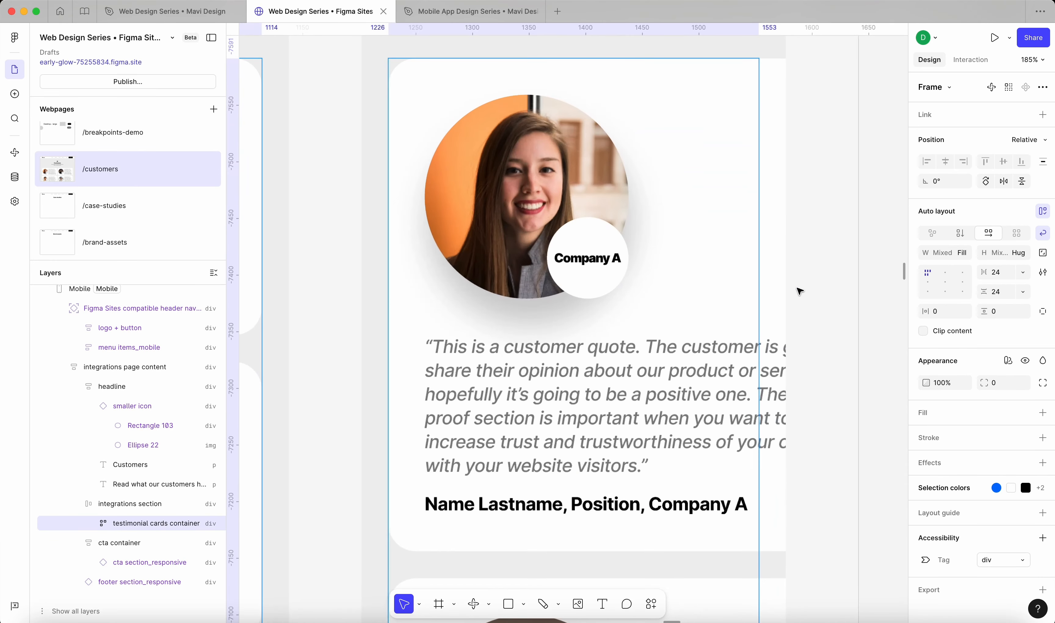
pyautogui.doubleClick(727, 180)
pyautogui.scroll(-8, 773, 146)
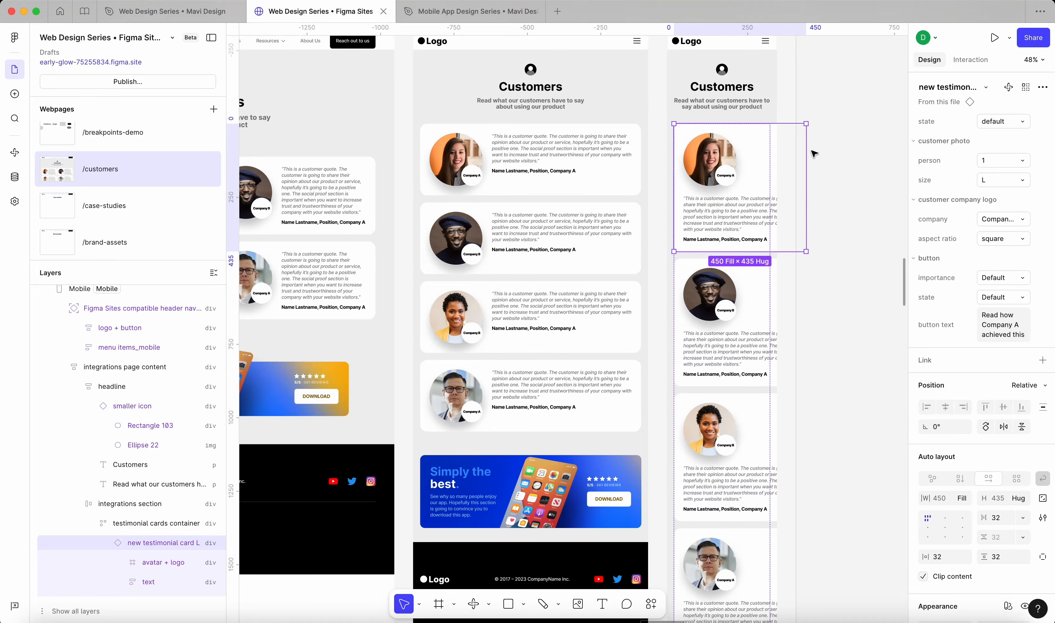
pyautogui.scroll(-6, 742, 302)
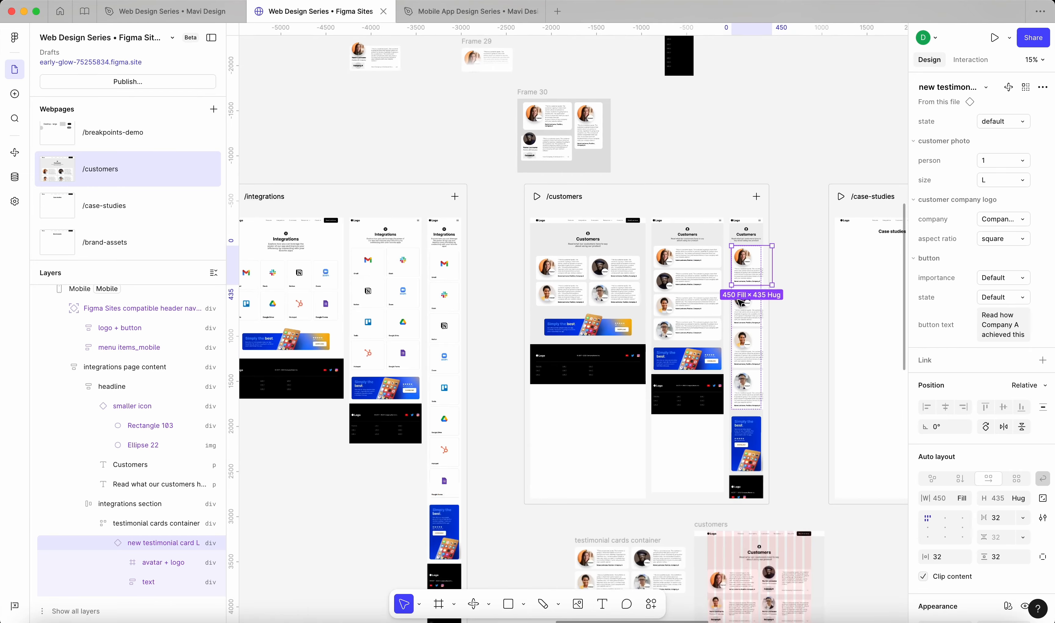
pyautogui.scroll(5, 622, 277)
pyautogui.click(615, 256)
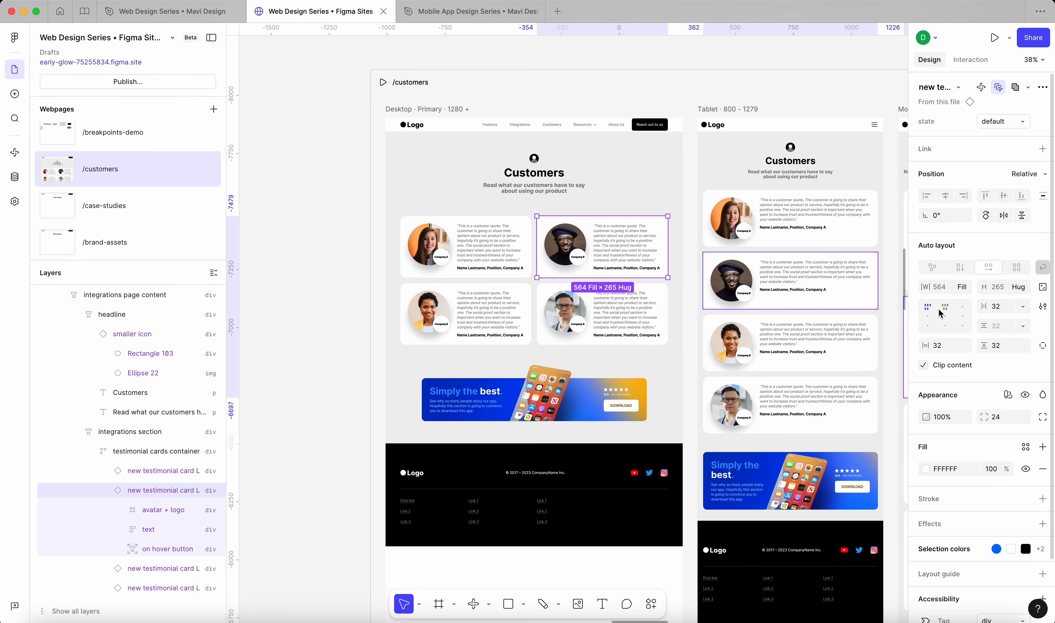
pyautogui.click(972, 289)
pyautogui.scroll(-3, 306, 250)
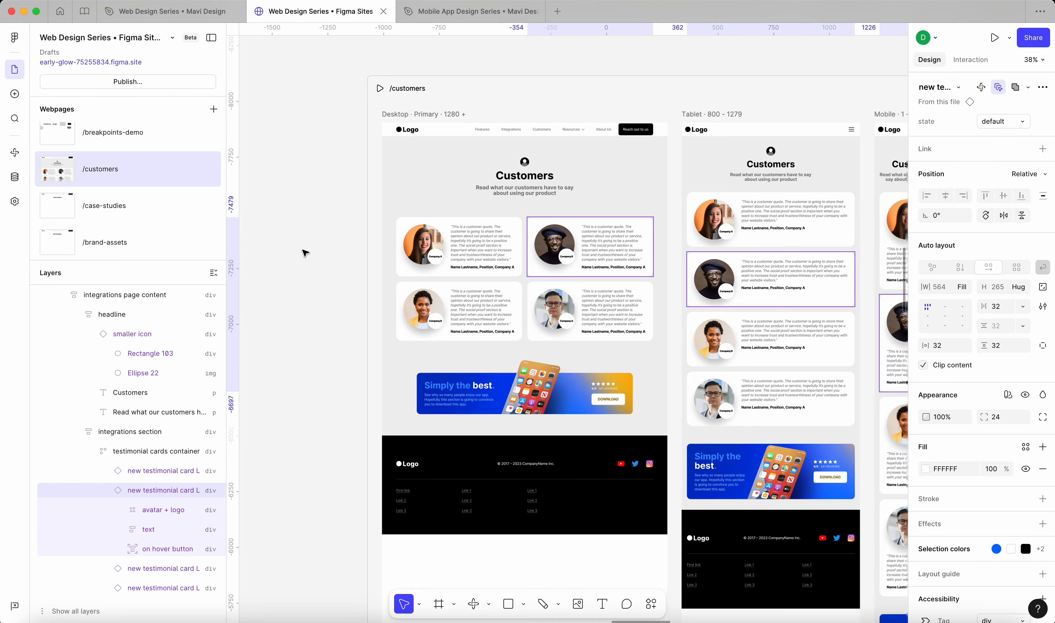
pyautogui.click(332, 316)
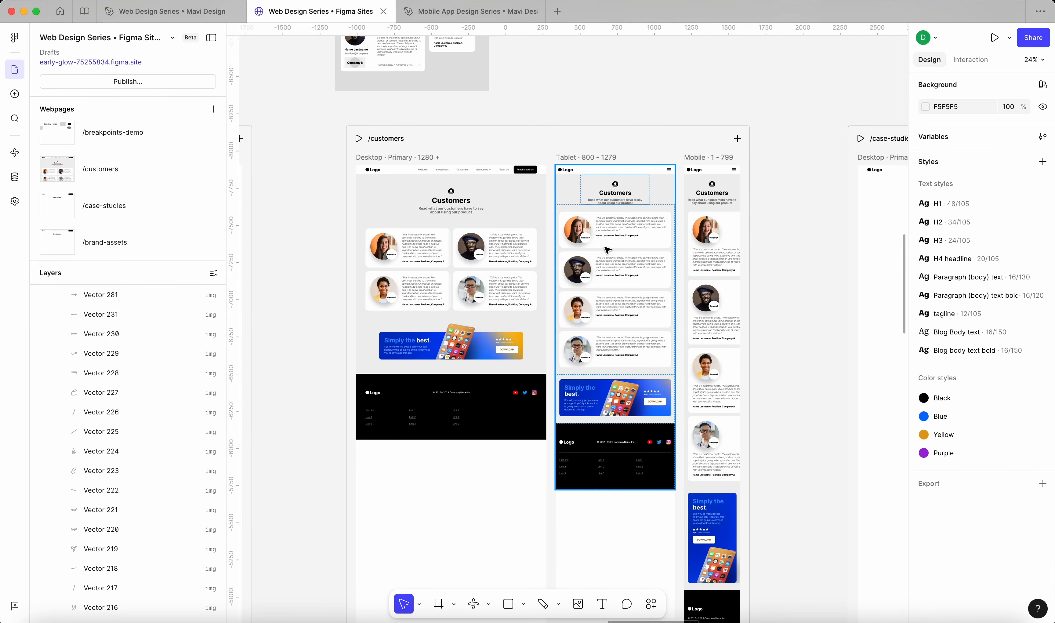
# Step: Remove the minimum width from all four testimonial cards in the mobile breakpoint
pyautogui.doubleClick(720, 242)
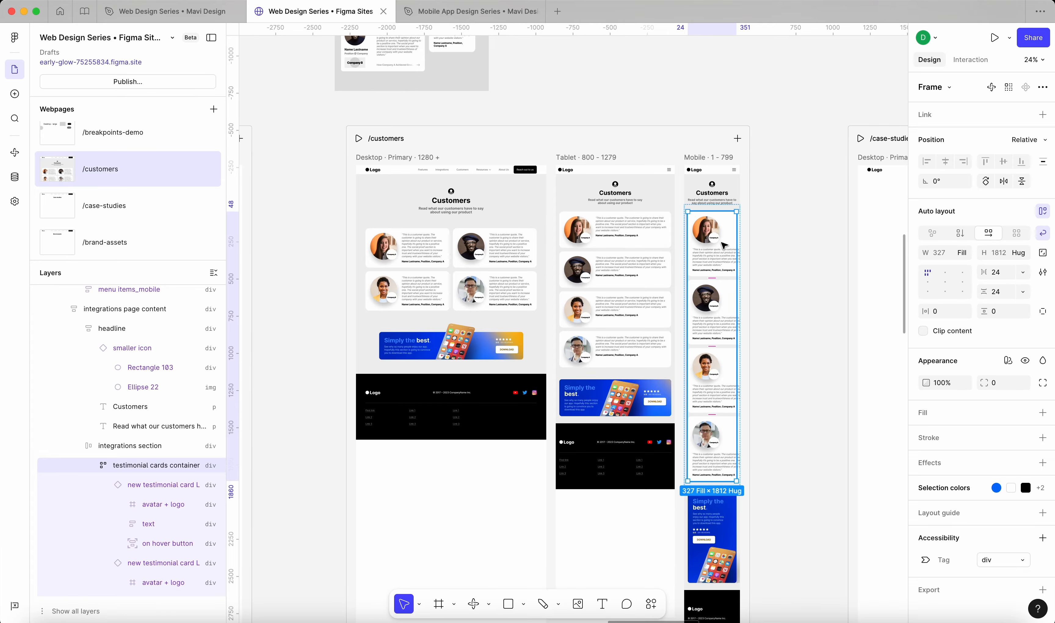
pyautogui.press('Return')
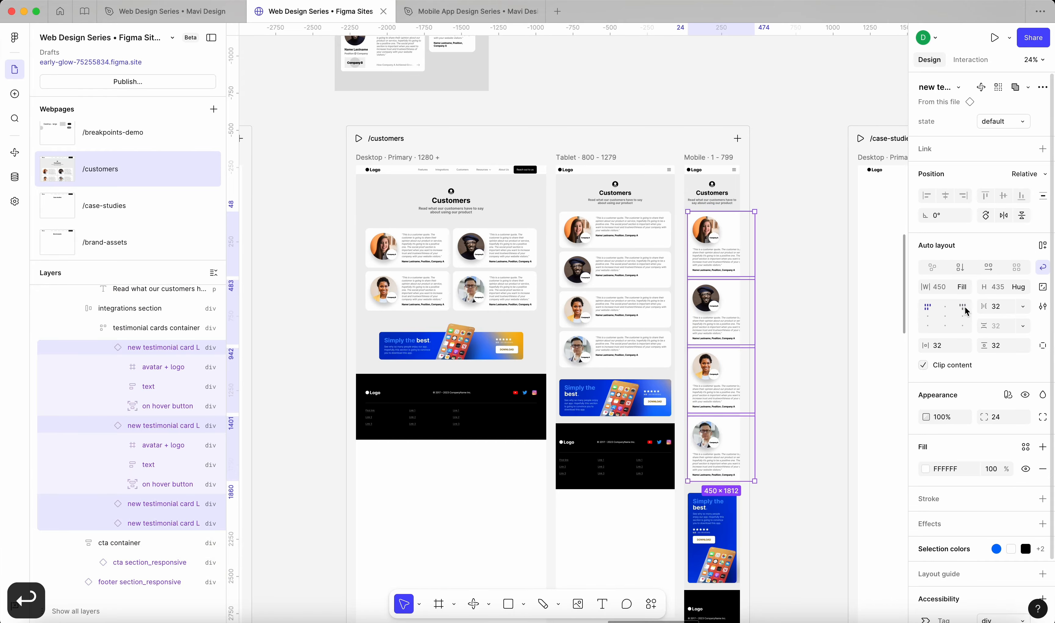
pyautogui.click(964, 289)
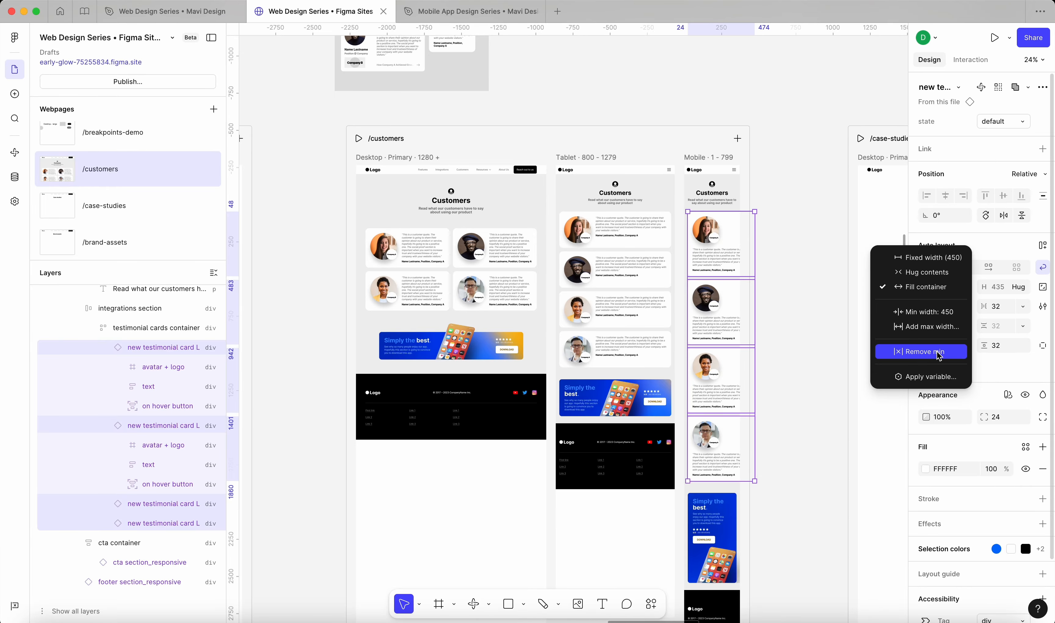
pyautogui.click(925, 352)
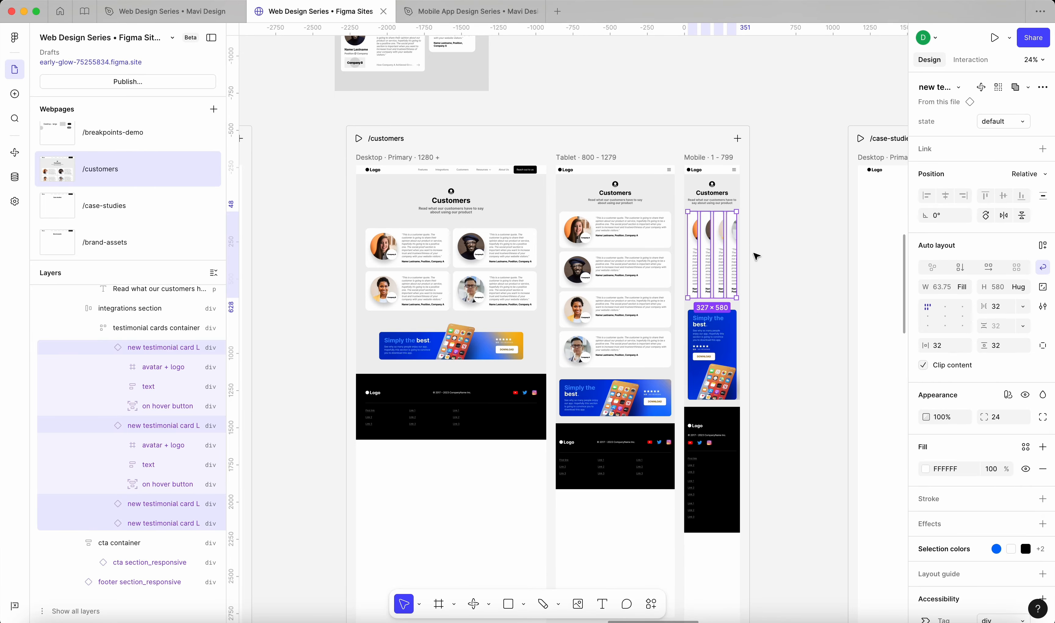
pyautogui.scroll(5, 754, 252)
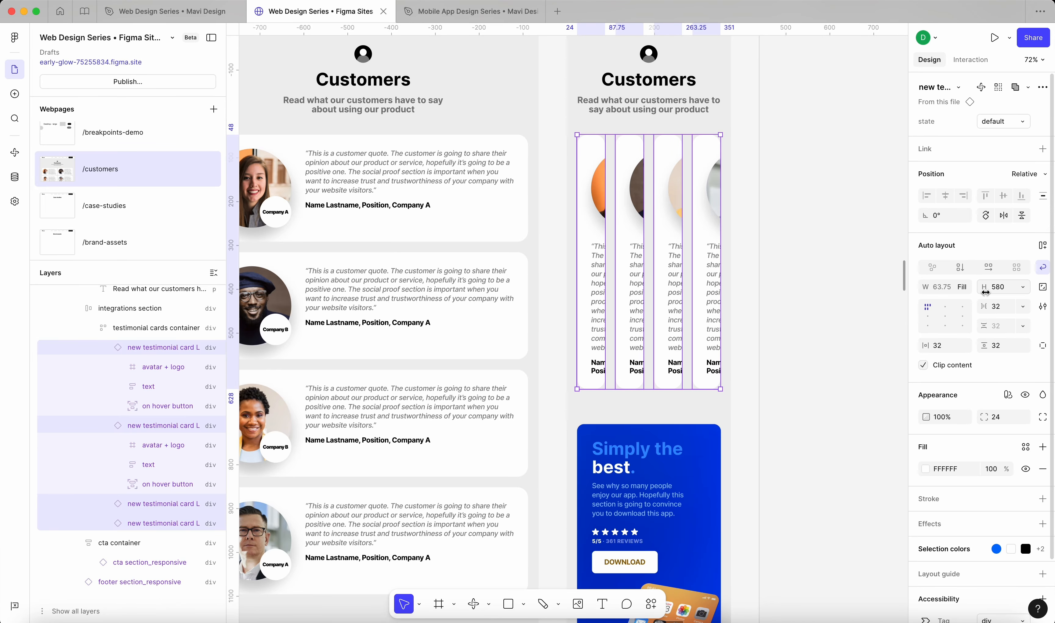
# Step: Add a minimum width of 230 to the four mobile testimonial cards
pyautogui.click(963, 287)
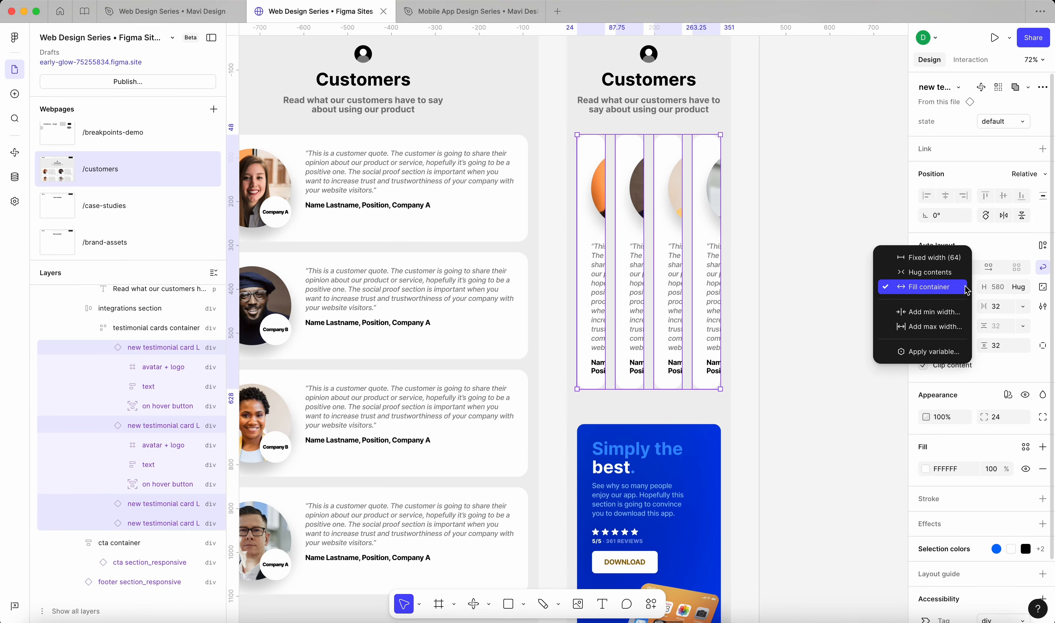
pyautogui.click(938, 311)
pyautogui.write('230')
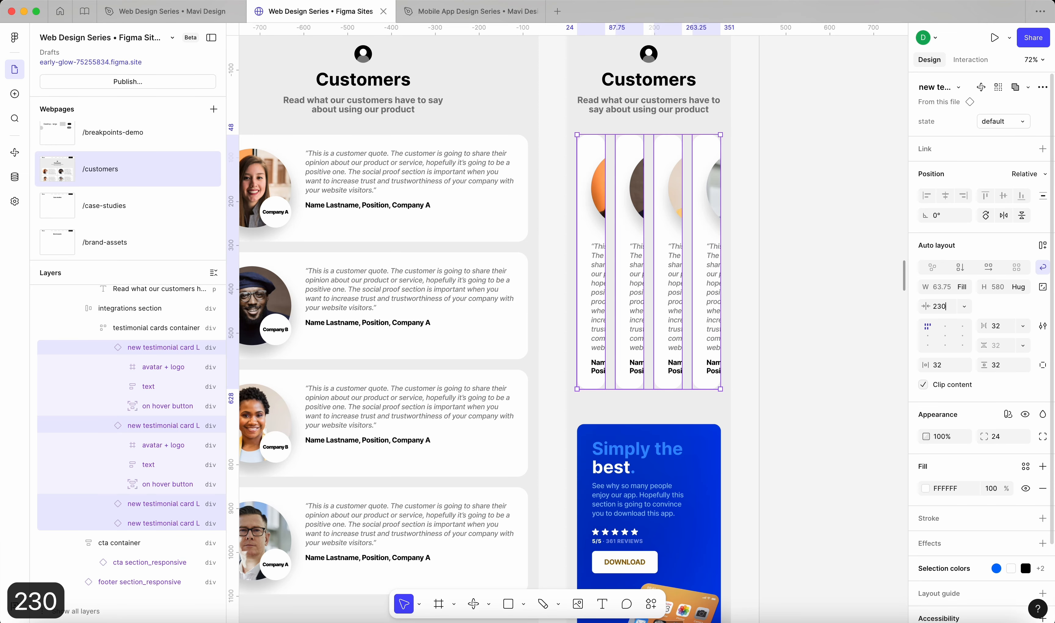
pyautogui.press('Return')
pyautogui.scroll(-8, 861, 321)
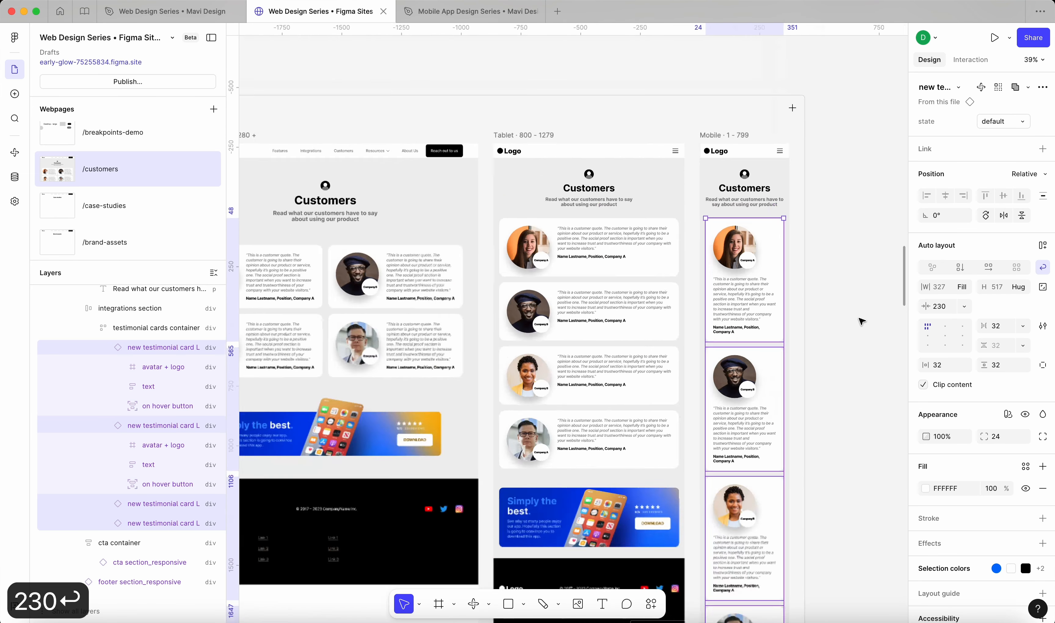
pyautogui.scroll(2, 861, 321)
pyautogui.scroll(-2, 861, 321)
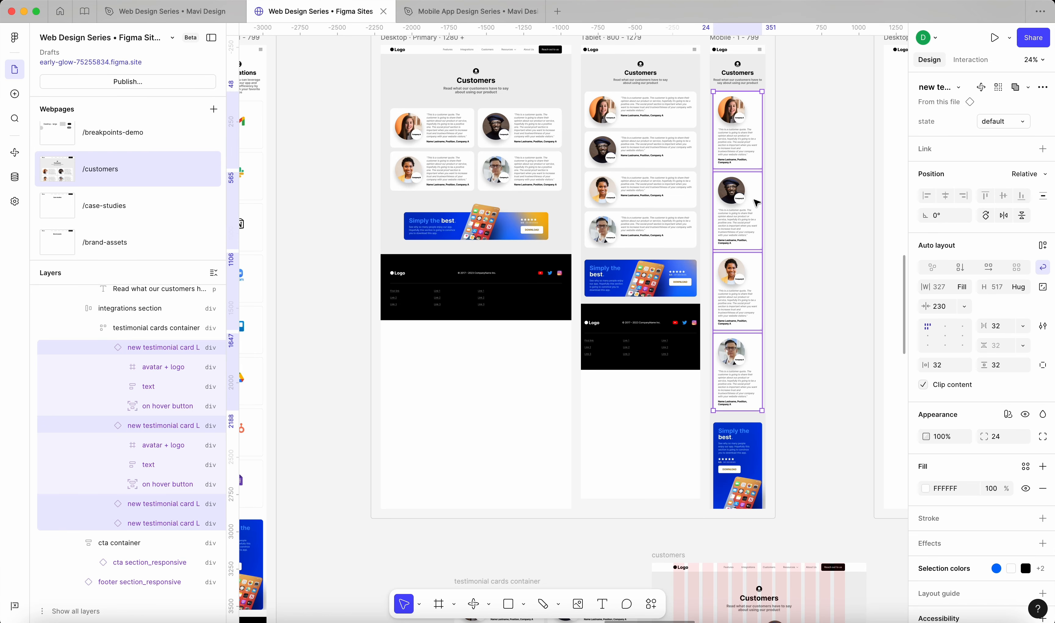
# Step: Move the customers reference frame and the loose testimonial cards container further away from the /customers page
pyautogui.click(825, 233)
pyautogui.scroll(-3, 834, 227)
pyautogui.scroll(-3, 701, 306)
pyautogui.scroll(-3, 698, 304)
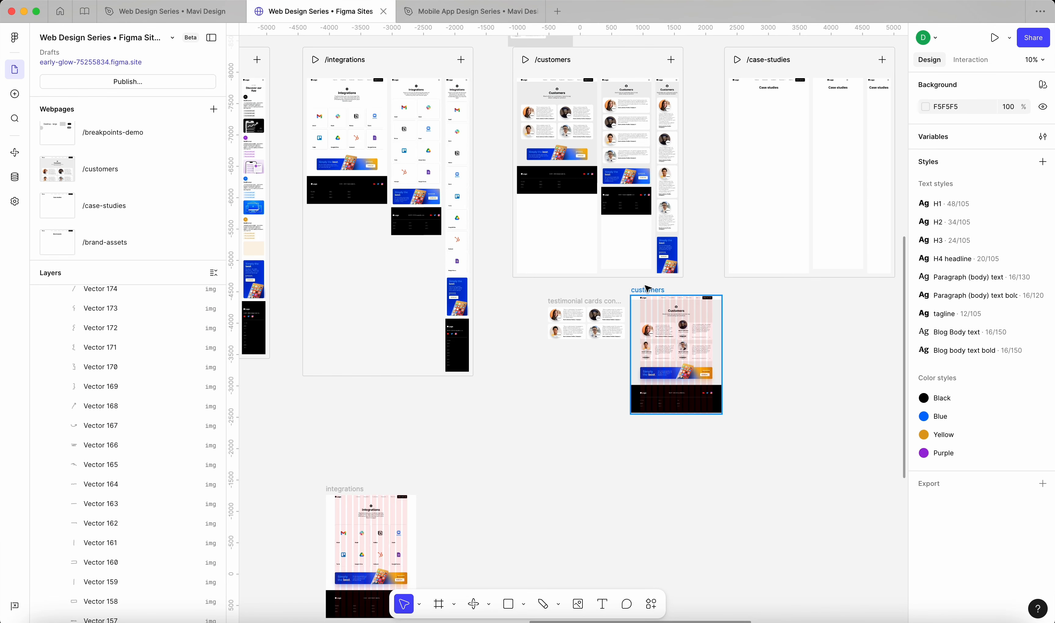
pyautogui.moveTo(653, 292); pyautogui.dragTo(727, 346)
pyautogui.click(594, 301)
pyautogui.moveTo(596, 302); pyautogui.dragTo(656, 396)
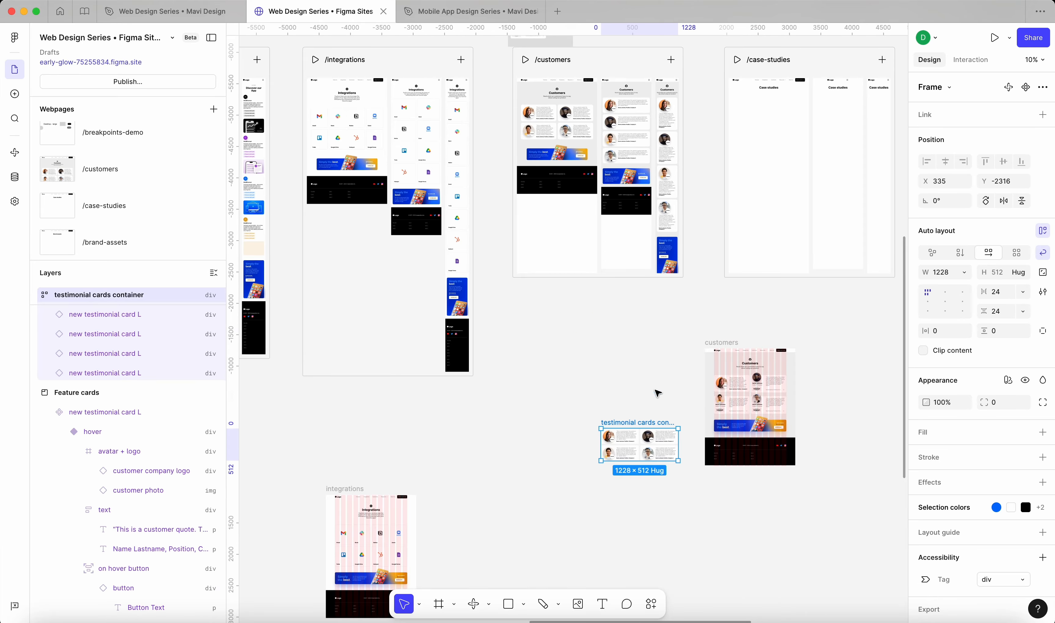
# Step: Apply vertical auto layout to the Desktop breakpoint frame of the /customers page
pyautogui.scroll(5, 565, 94)
pyautogui.click(497, 95)
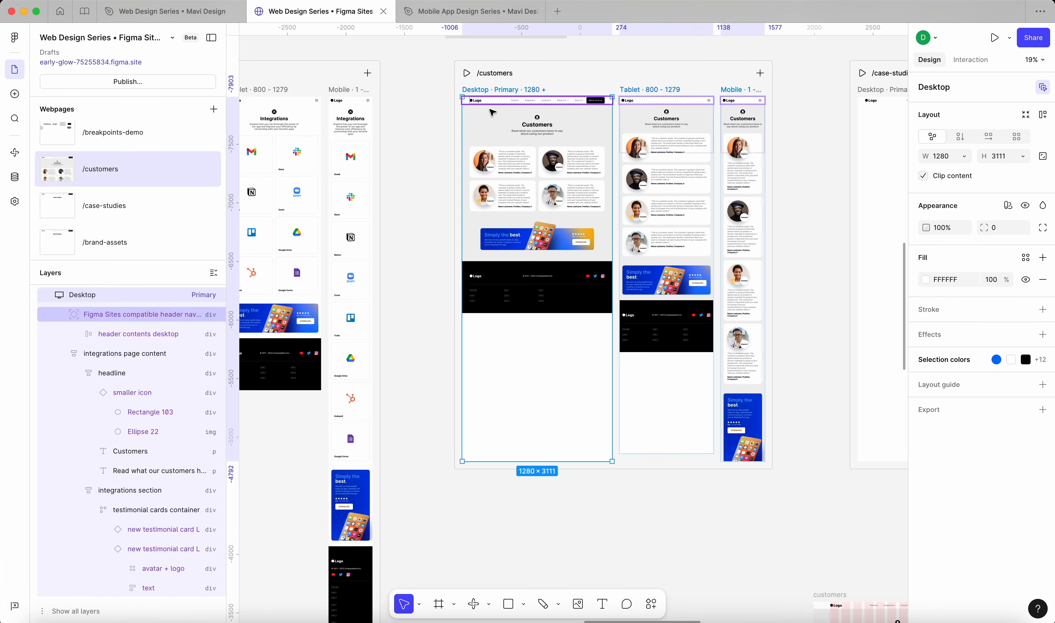
pyautogui.scroll(3, 534, 104)
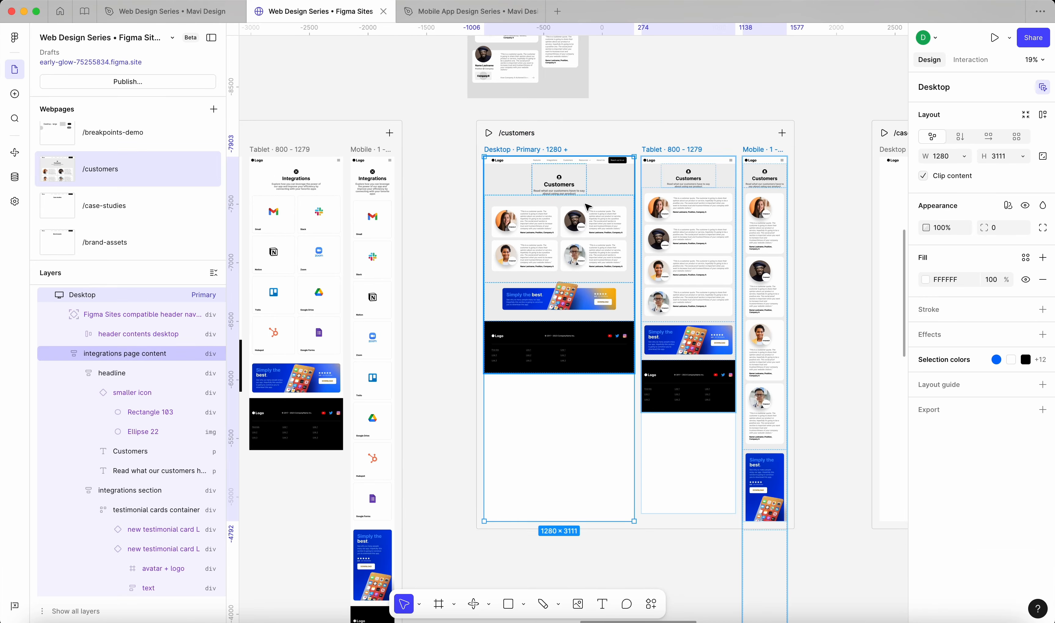
pyautogui.hotkey('shift', 'a')
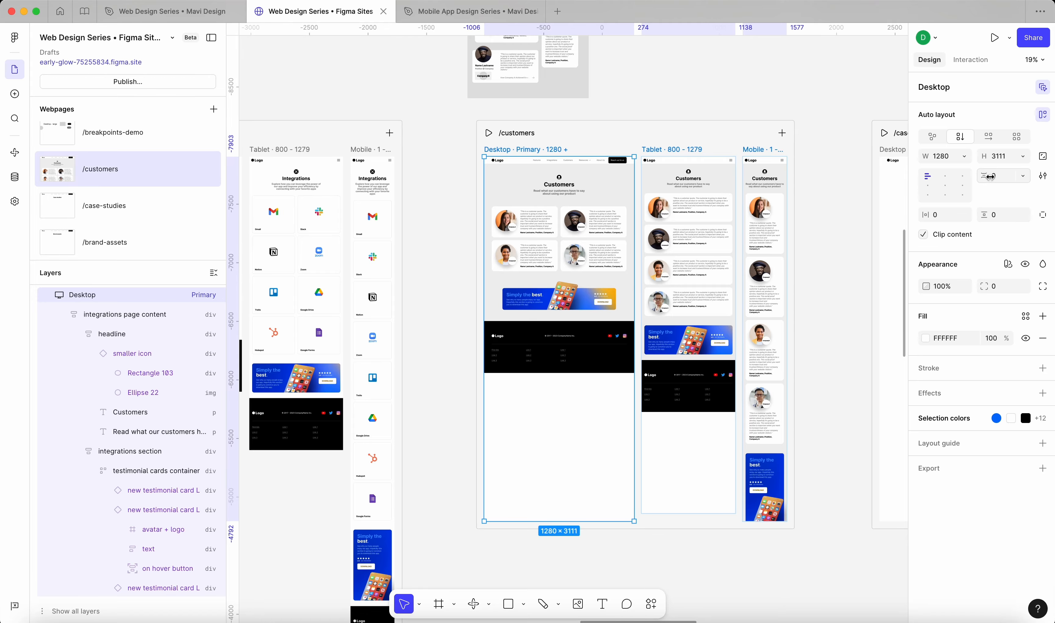
# Step: Set the height of the Desktop breakpoint frame on the /customers page to hug its contents
pyautogui.click(1023, 156)
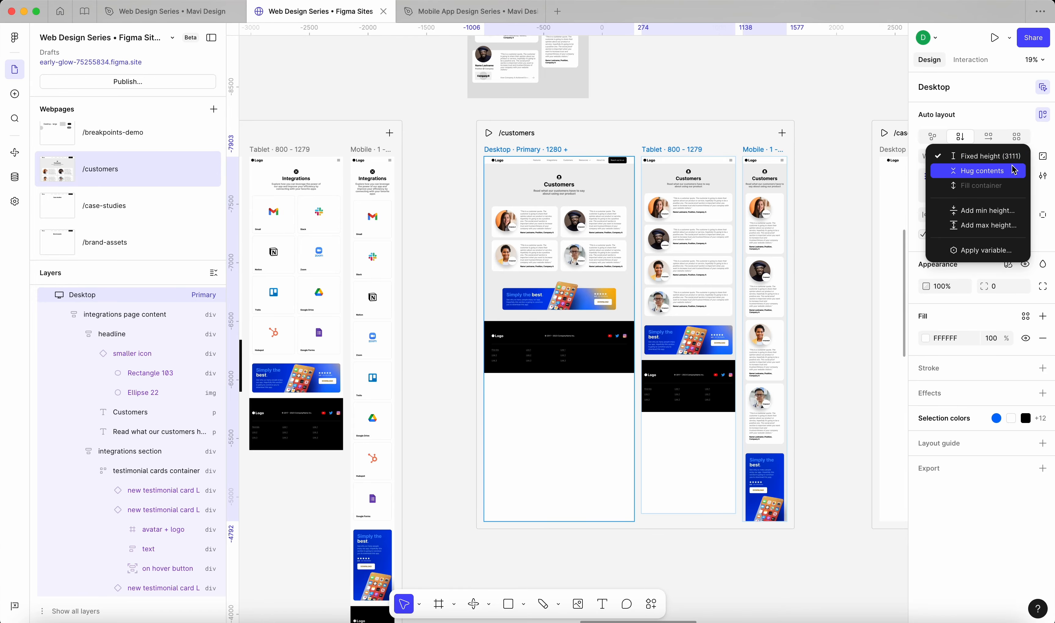
pyautogui.click(1012, 168)
pyautogui.scroll(-5, 614, 255)
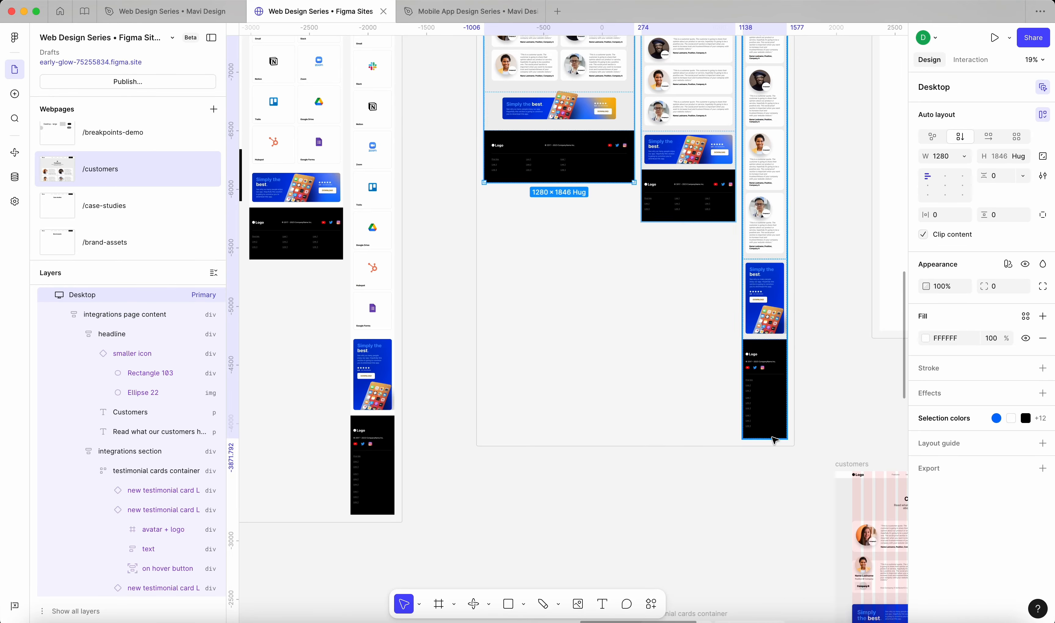
pyautogui.scroll(3, 808, 333)
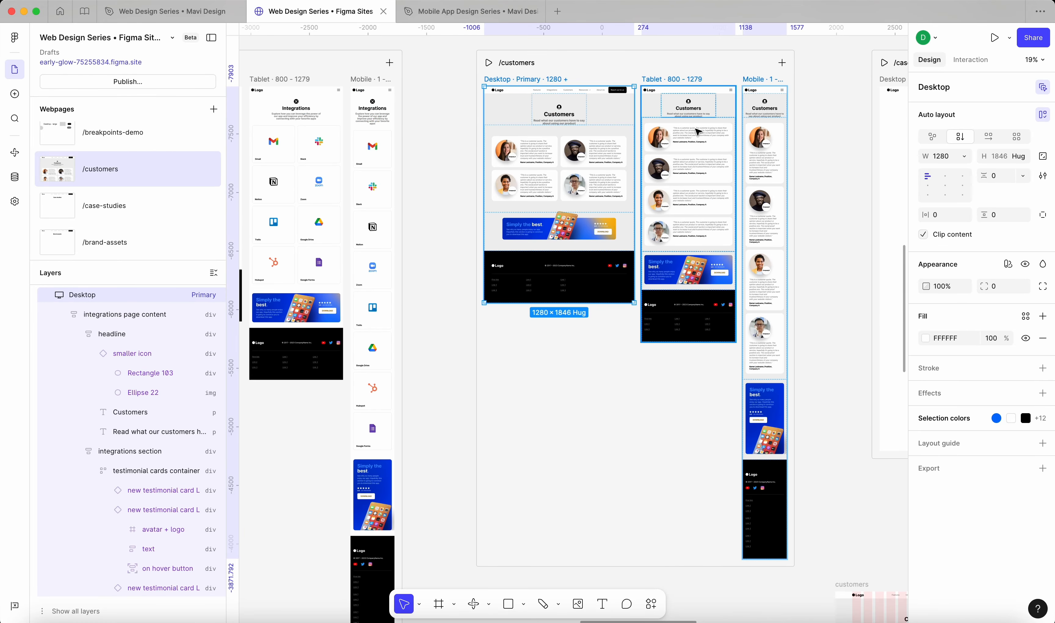
pyautogui.click(859, 283)
# Step: Preview the /customers page at desktop width and examine how the headline and testimonial cards are laid out
pyautogui.scroll(3, 800, 268)
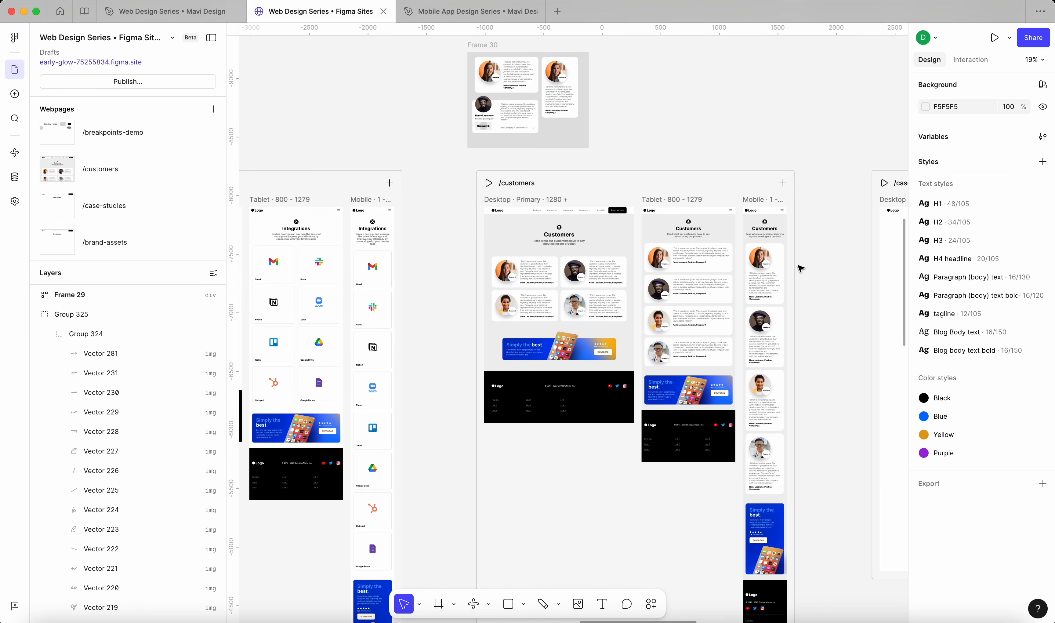
pyautogui.scroll(1, 507, 227)
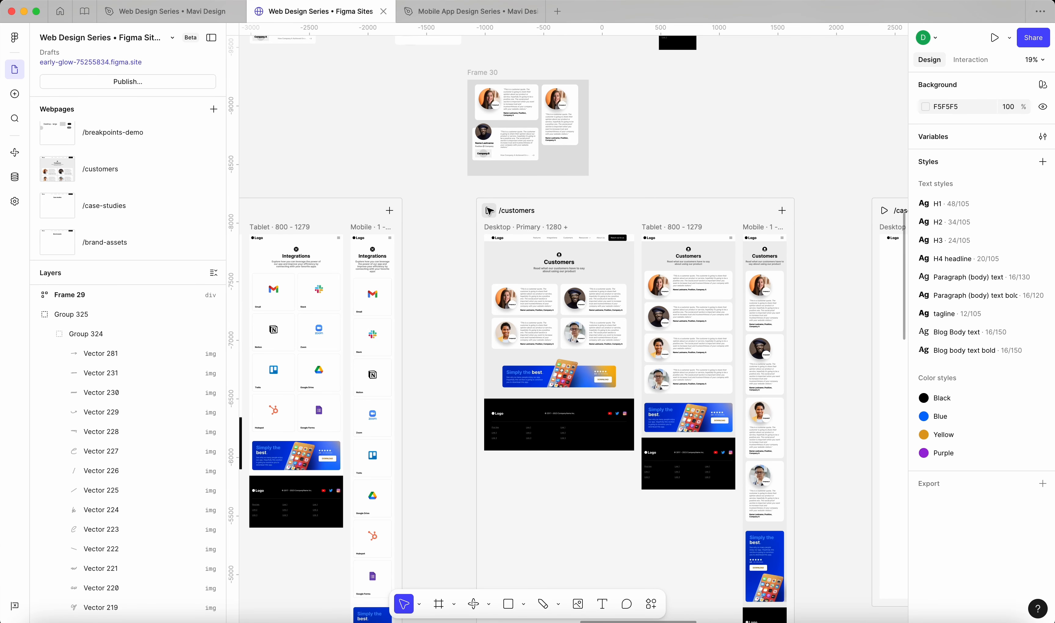
pyautogui.click(489, 211)
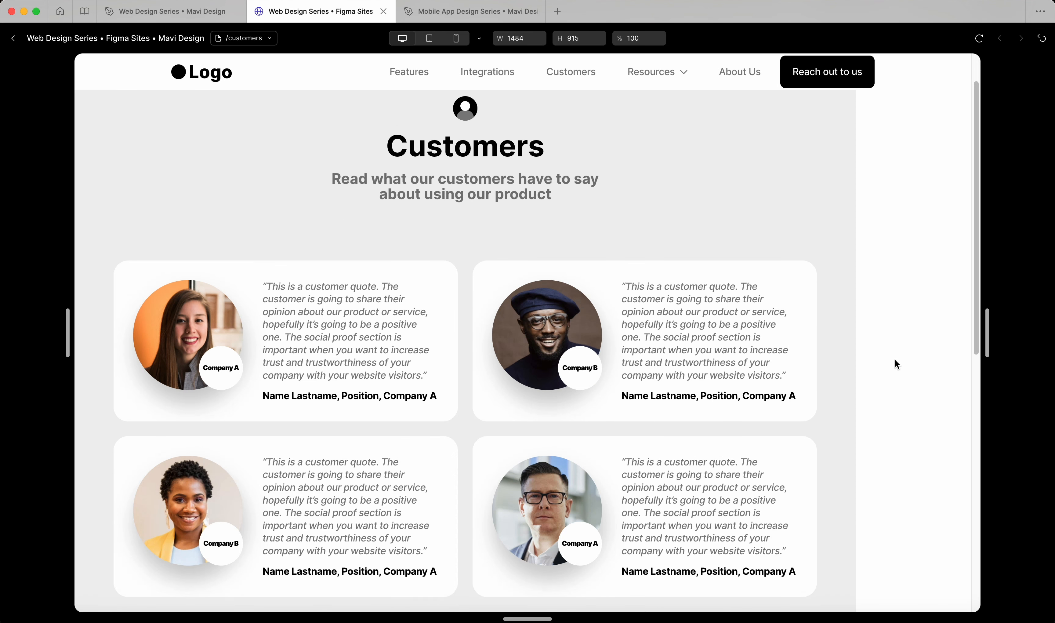
pyautogui.scroll(-3, 896, 361)
pyautogui.scroll(-3, 896, 363)
pyautogui.scroll(3, 895, 364)
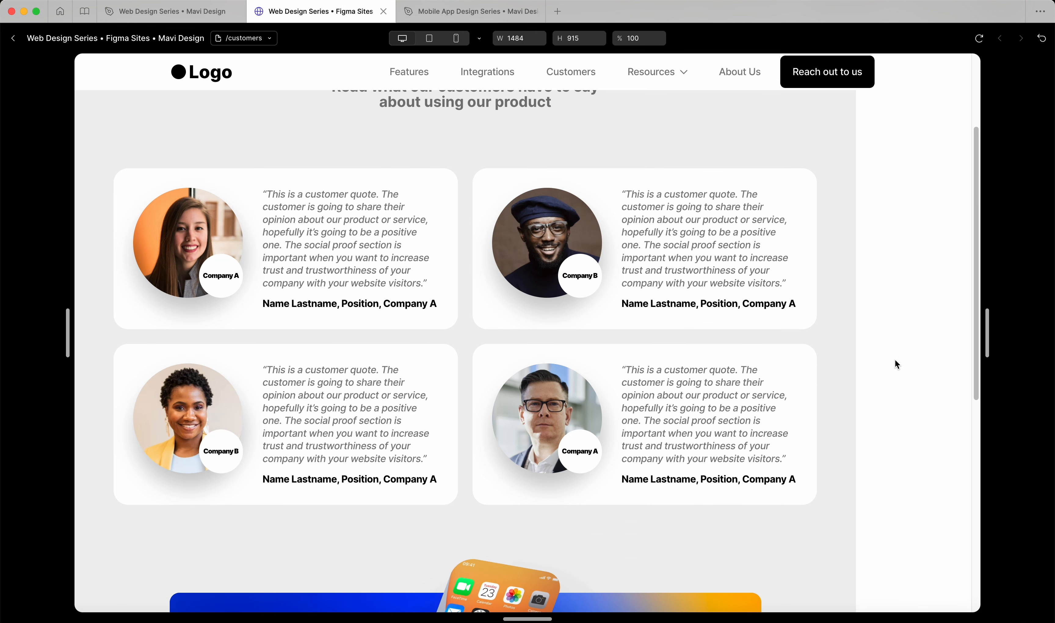
pyautogui.click(13, 38)
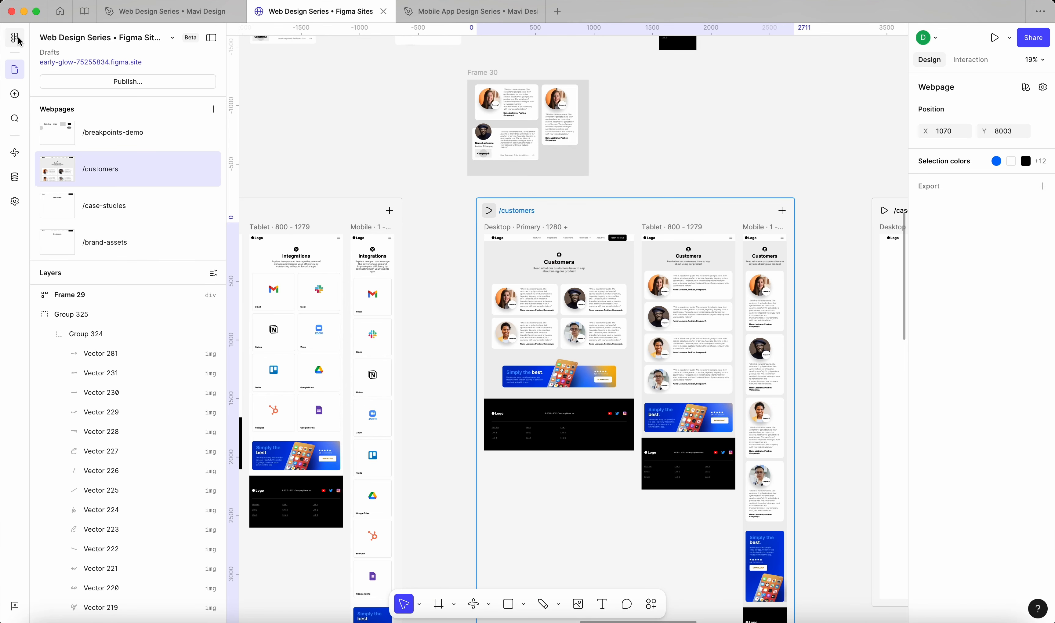
# Step: Rename the integrations page content frame in the Desktop breakpoint of /customers as "customers page content"
pyautogui.click(517, 298)
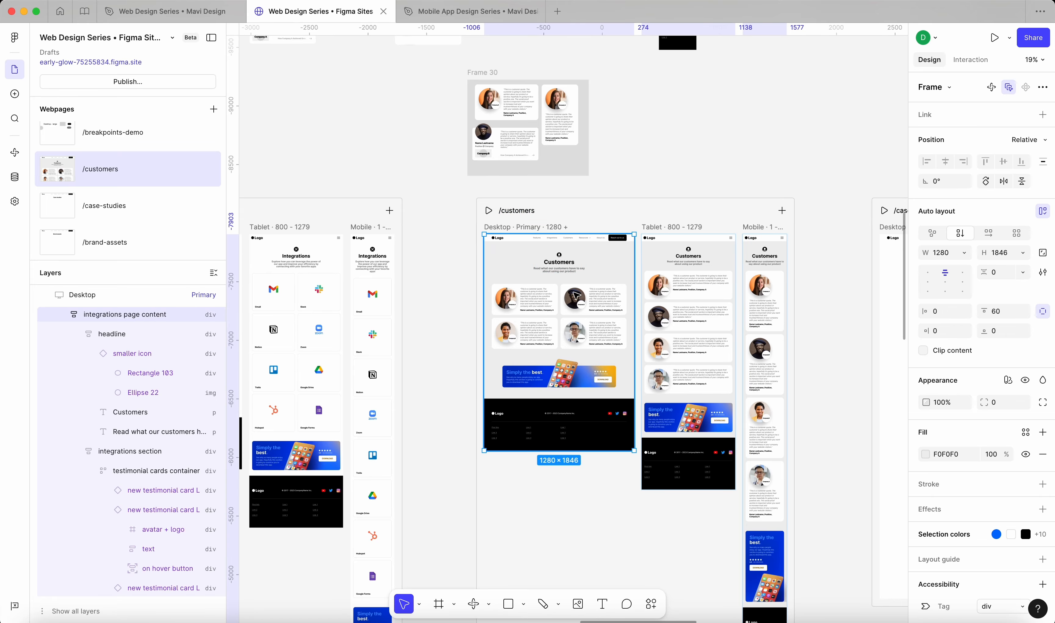
pyautogui.click(619, 140)
pyautogui.click(529, 326)
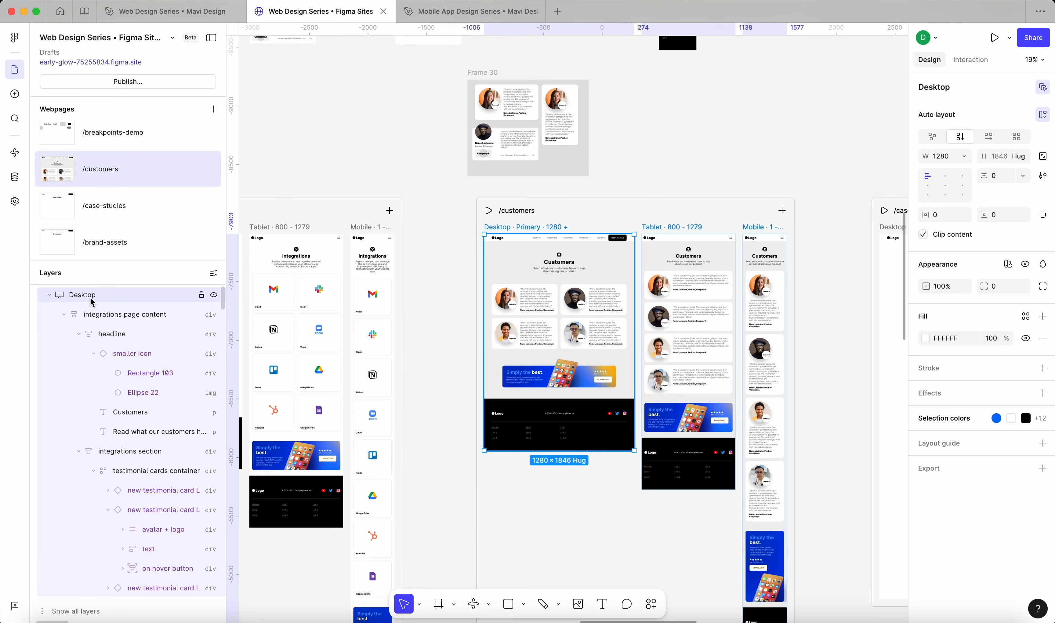
pyautogui.click(107, 316)
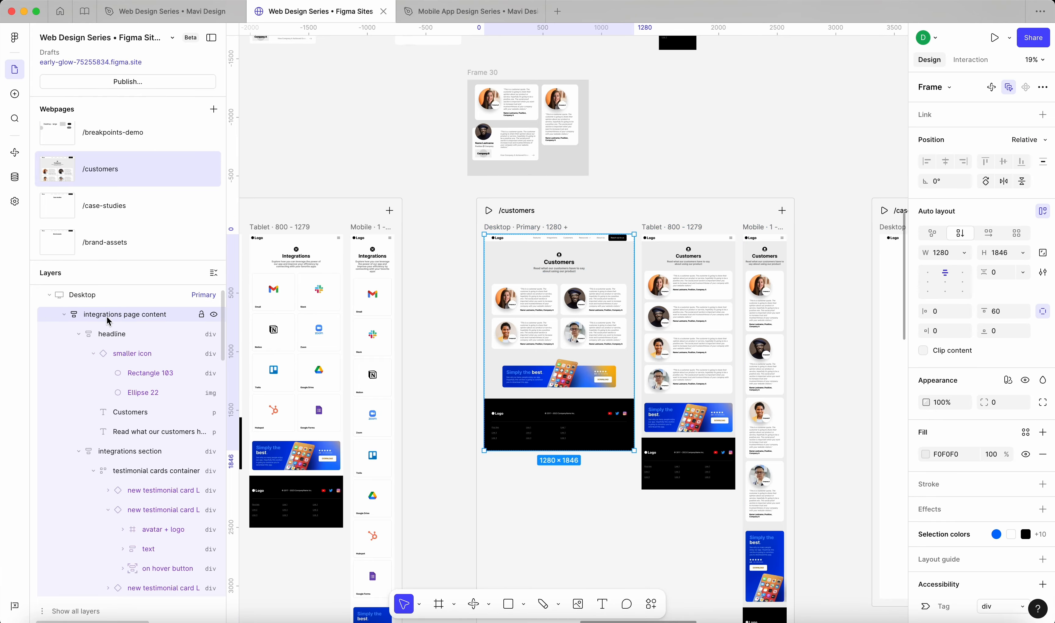
pyautogui.doubleClick(112, 317)
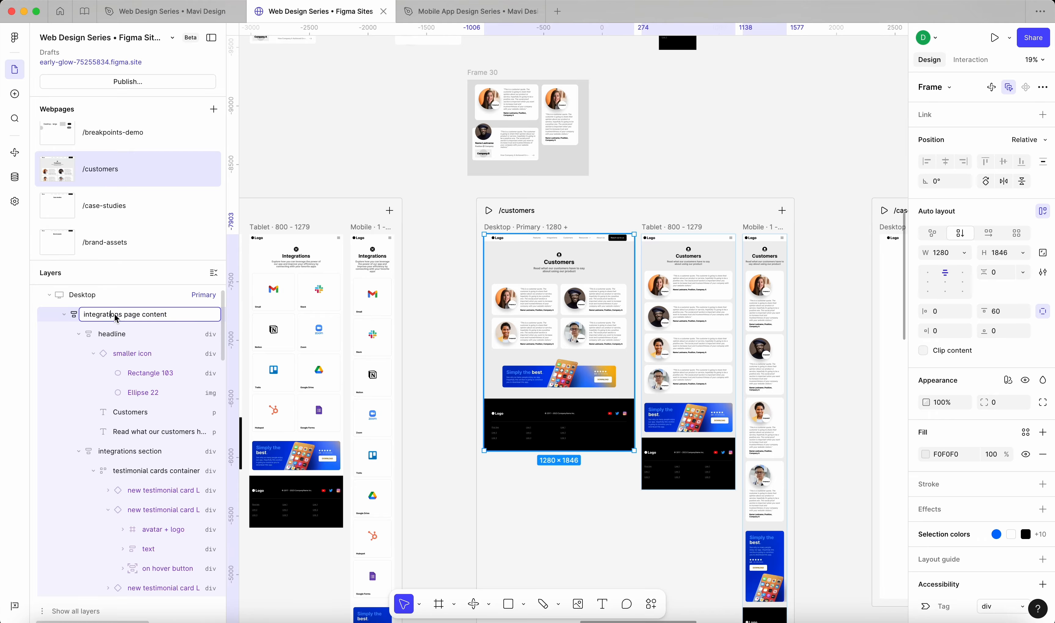
pyautogui.doubleClick(115, 316)
pyautogui.write('customers')
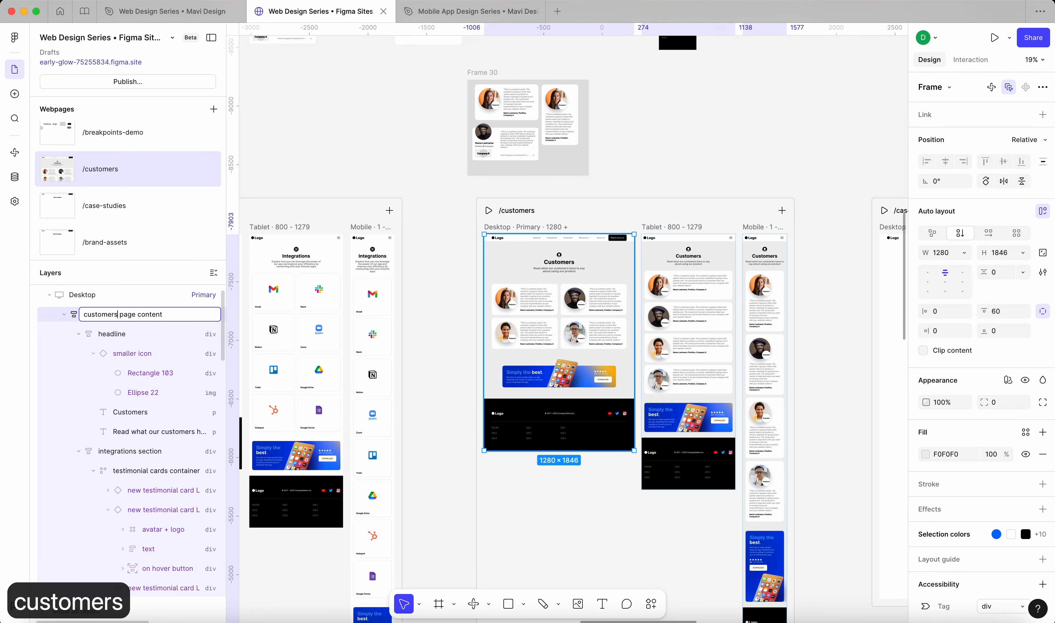
pyautogui.press('Return')
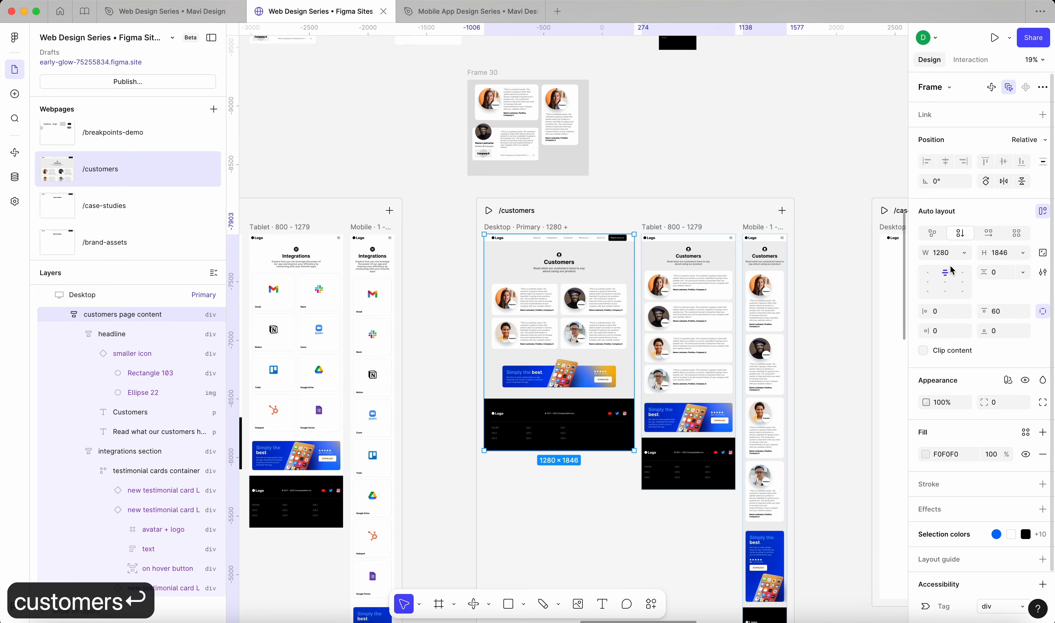
# Step: Set the width of the customers page content frame in the Desktop breakpoint to Fill container
pyautogui.click(963, 256)
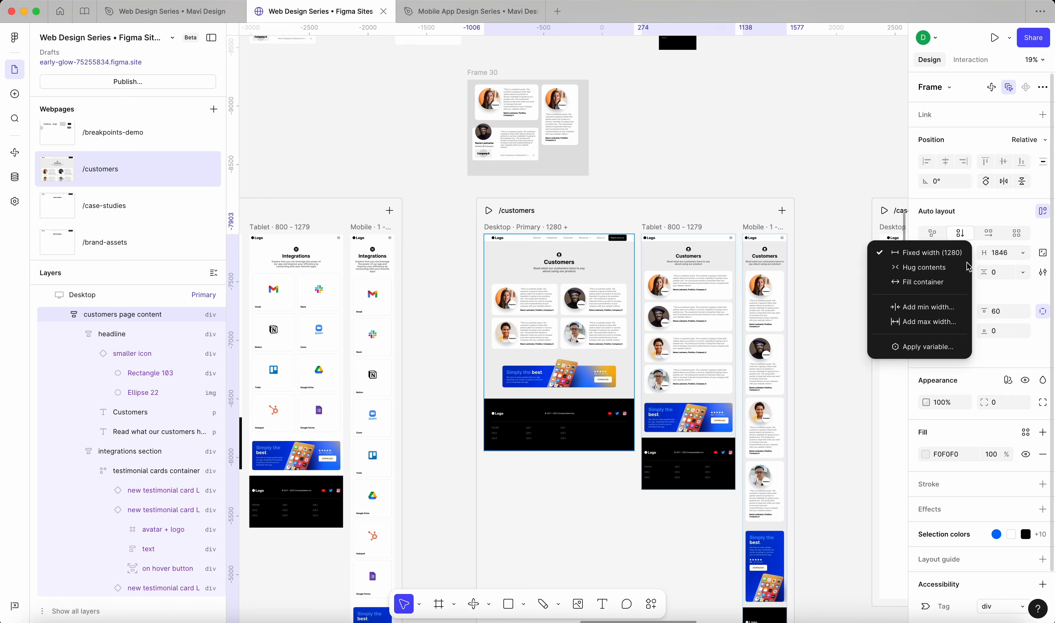
pyautogui.click(952, 279)
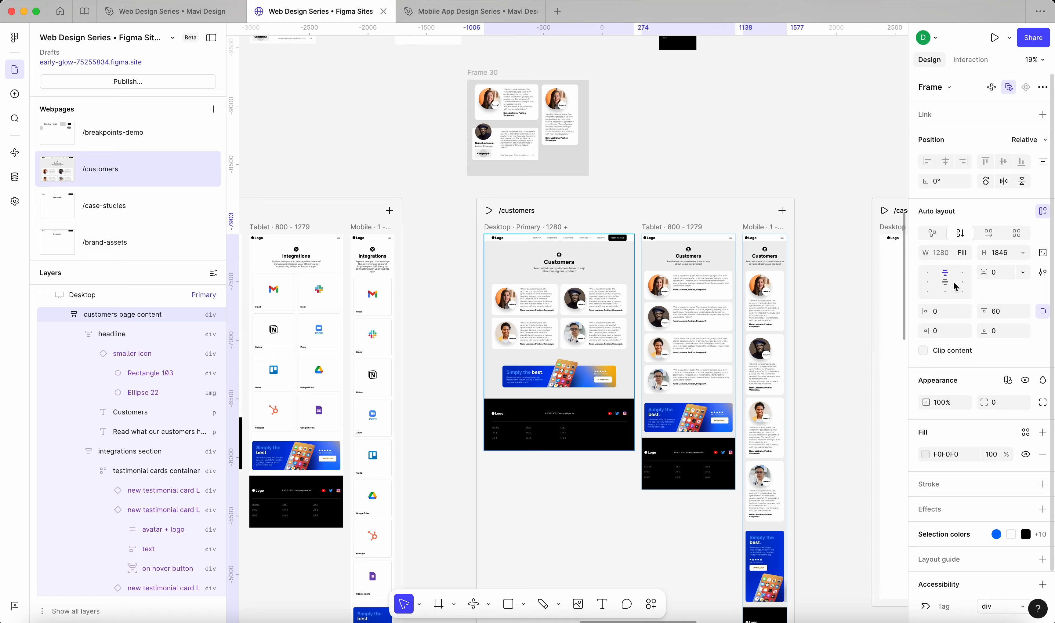
pyautogui.click(727, 328)
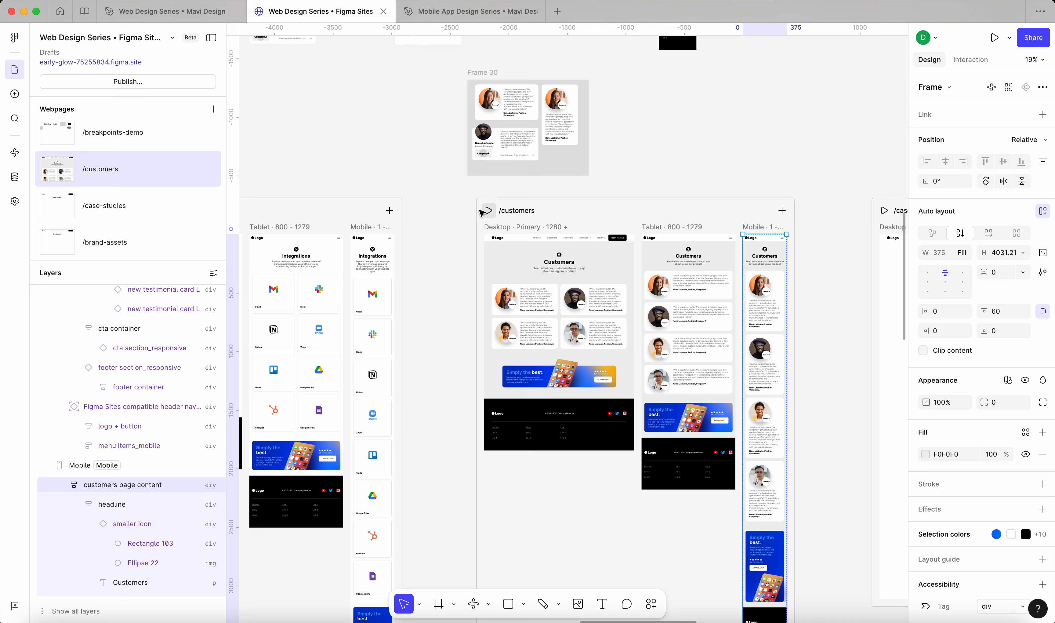
pyautogui.click(448, 210)
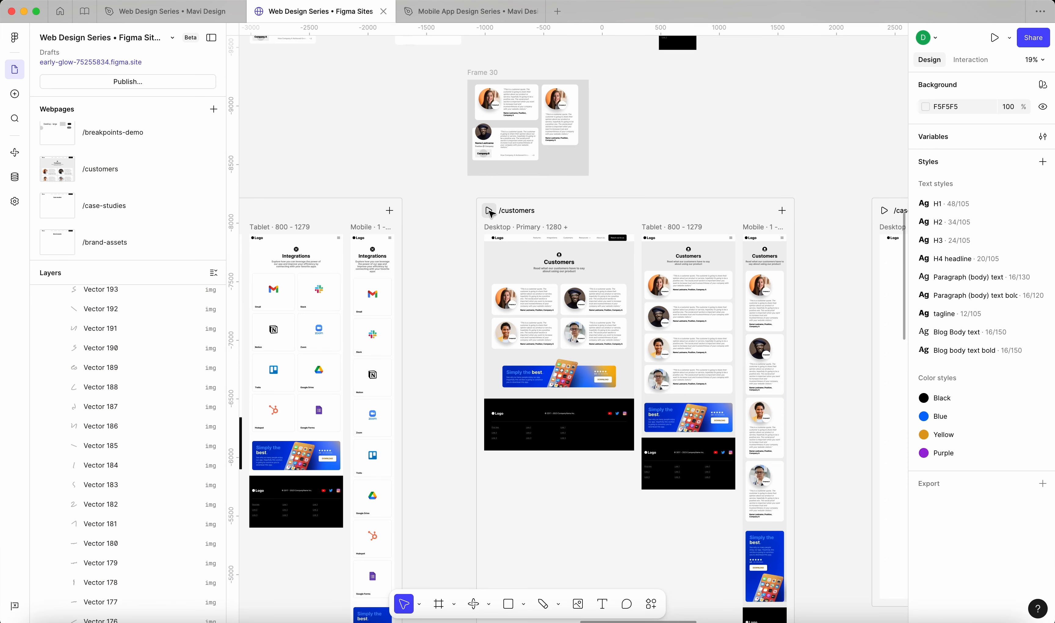
# Step: Preview the /customers page at progressively narrower viewport widths to check the testimonial cards' alignment and responsiveness
pyautogui.click(489, 211)
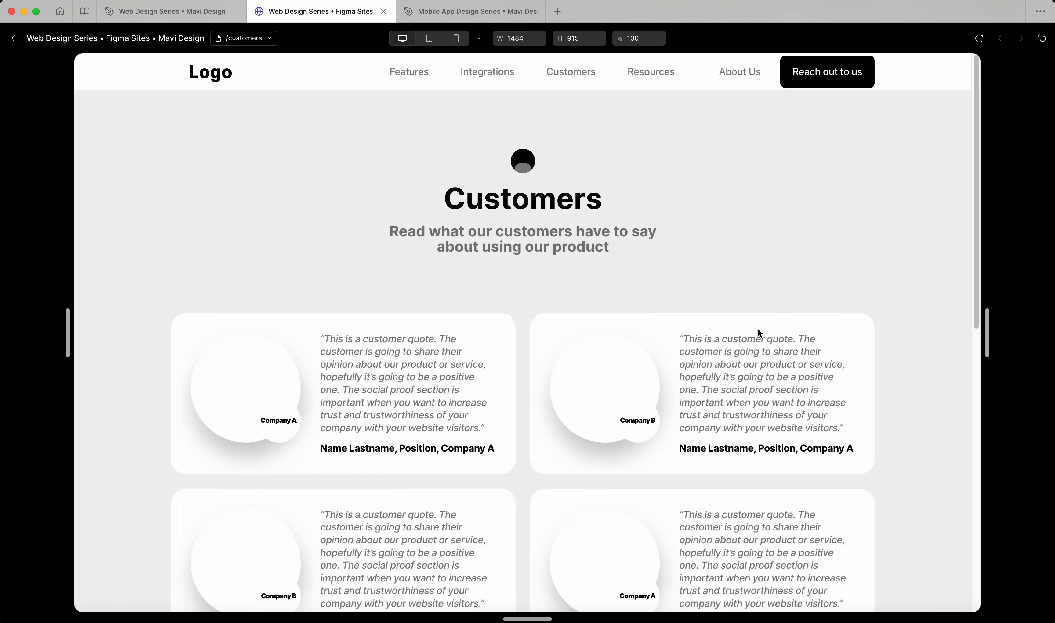
pyautogui.moveTo(987, 349); pyautogui.dragTo(977, 394)
pyautogui.scroll(-5, 951, 385)
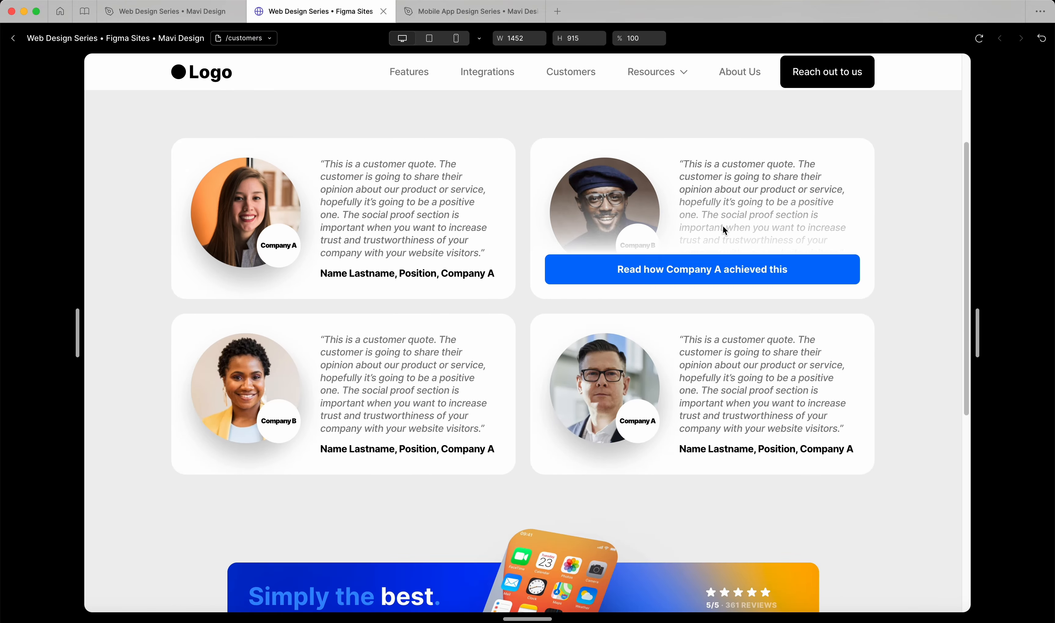
pyautogui.moveTo(597, 369)
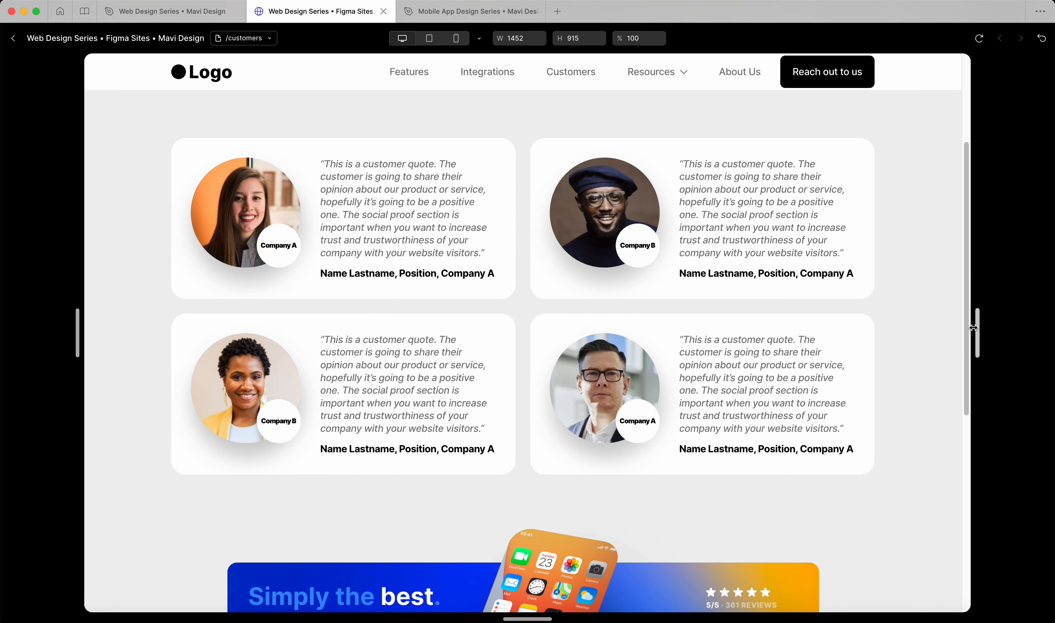
pyautogui.moveTo(978, 332); pyautogui.dragTo(816, 365)
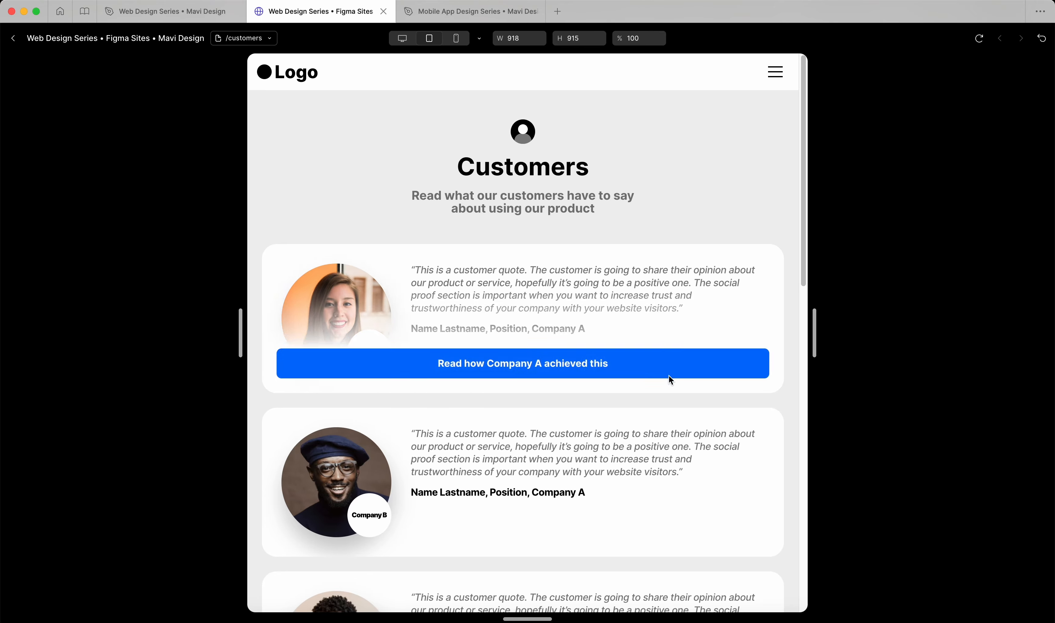
pyautogui.moveTo(816, 326); pyautogui.dragTo(691, 335)
pyautogui.press('Escape')
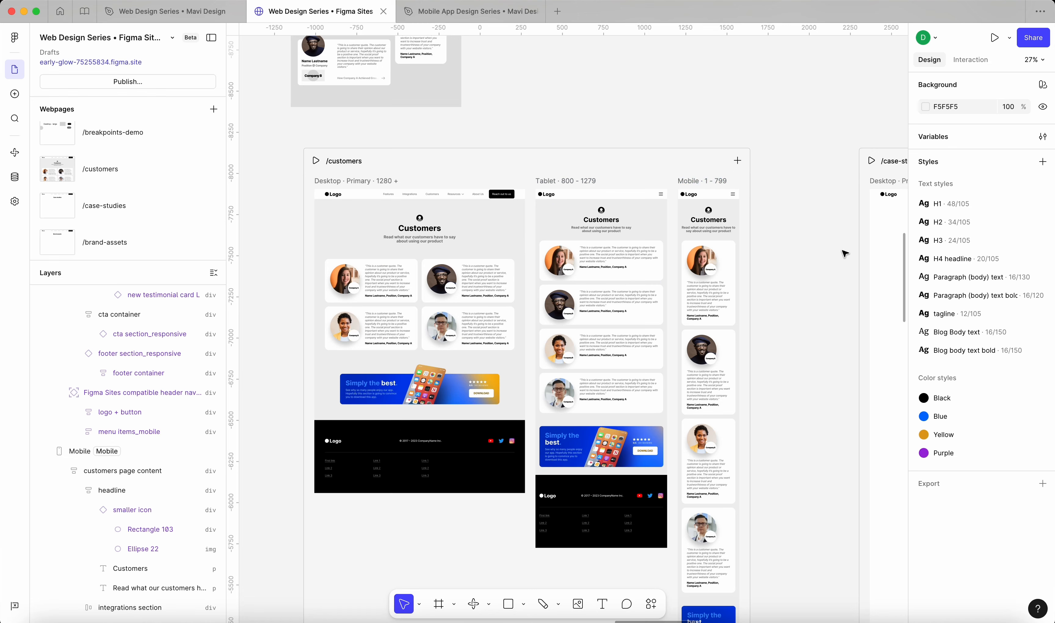
# Step: Set the minimum width of the four testimonial cards in the Tablet breakpoint to 300
pyautogui.click(614, 301)
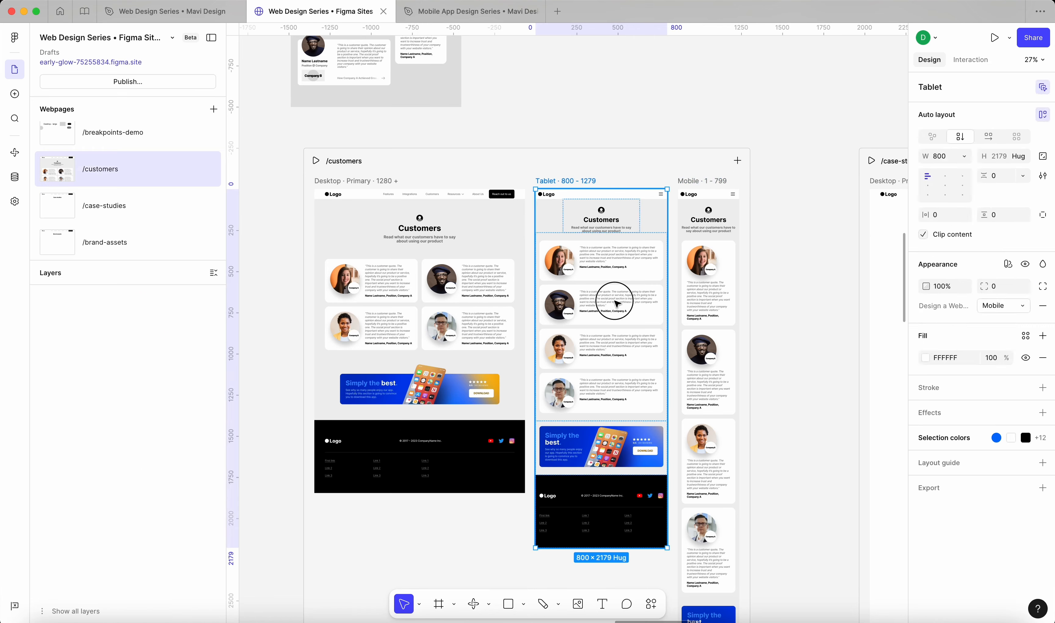
pyautogui.doubleClick(617, 304)
pyautogui.doubleClick(611, 302)
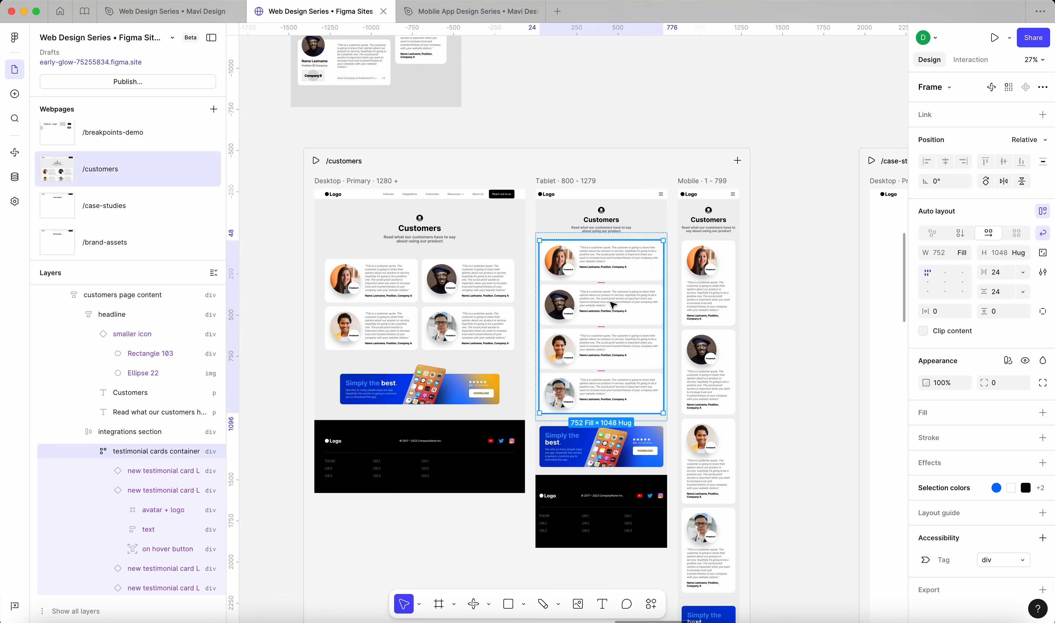
pyautogui.press('Return')
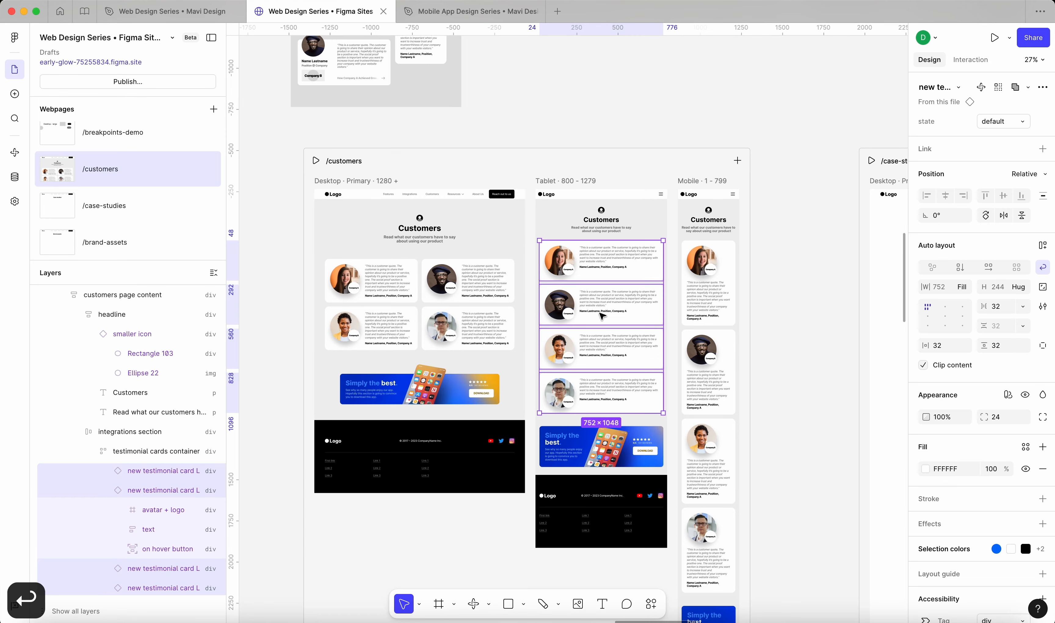
pyautogui.click(965, 287)
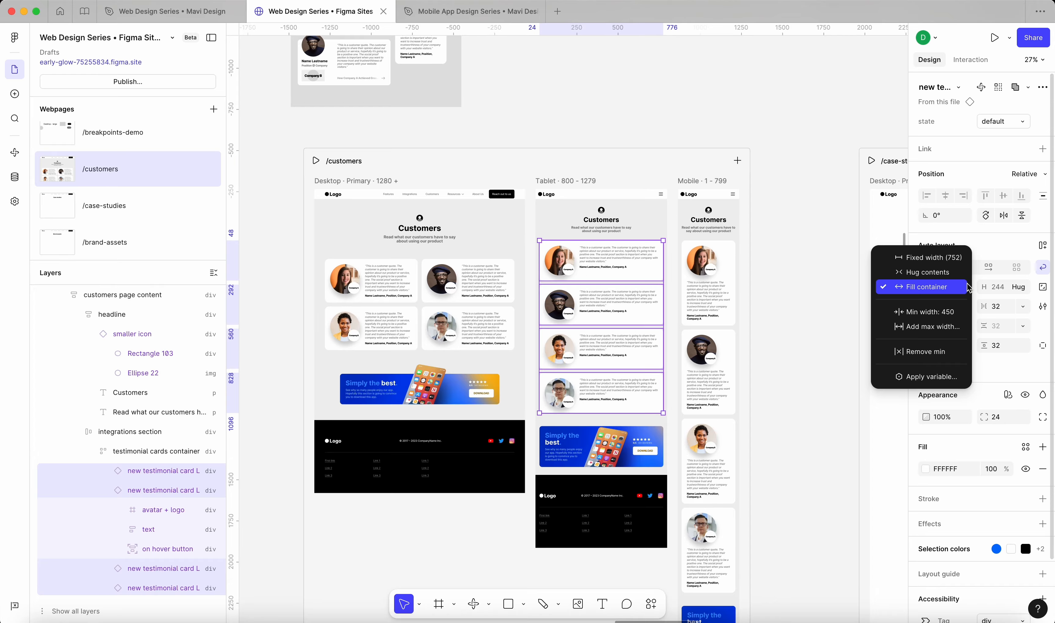
pyautogui.click(953, 312)
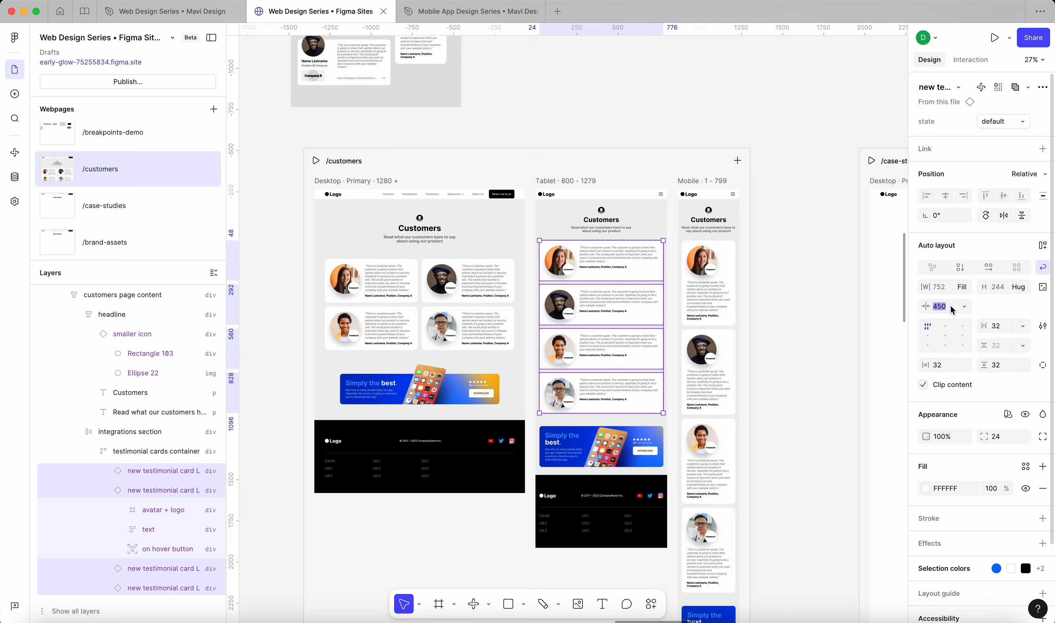
pyautogui.write('300')
pyautogui.press('Return')
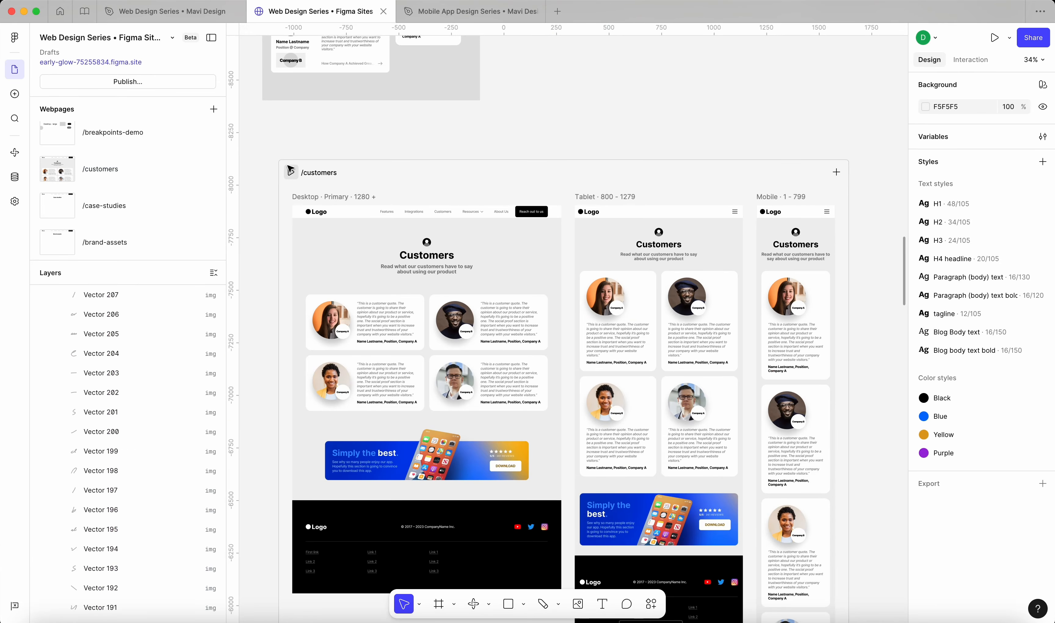
# Step: Preview the /customers page at tablet and desktop viewport widths to examine how the testimonial cards wrap
pyautogui.click(290, 171)
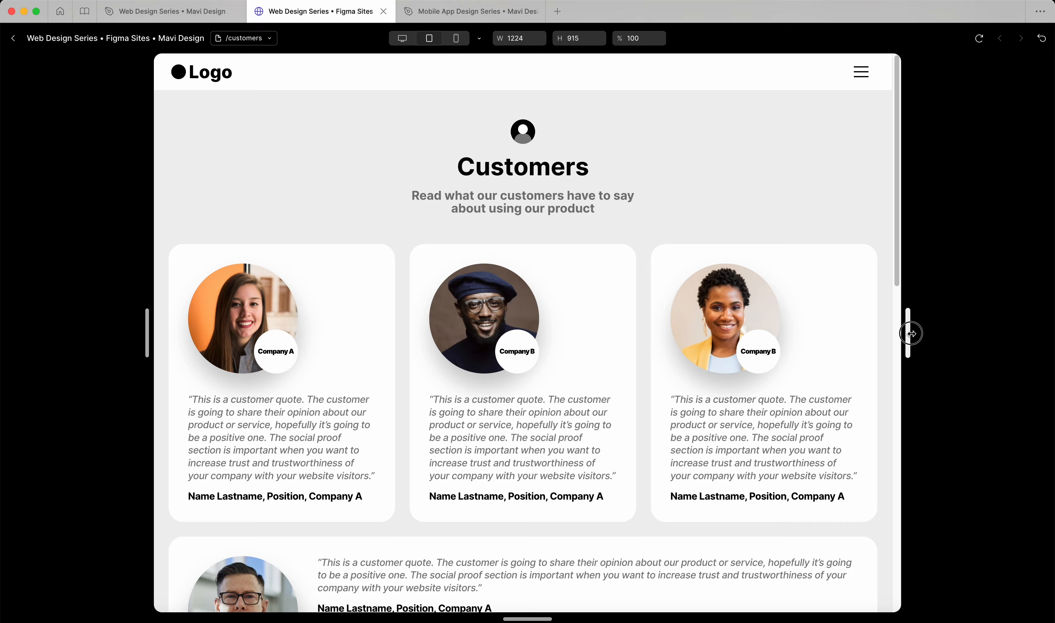
pyautogui.moveTo(908, 332); pyautogui.dragTo(996, 337)
pyautogui.scroll(-3, 996, 337)
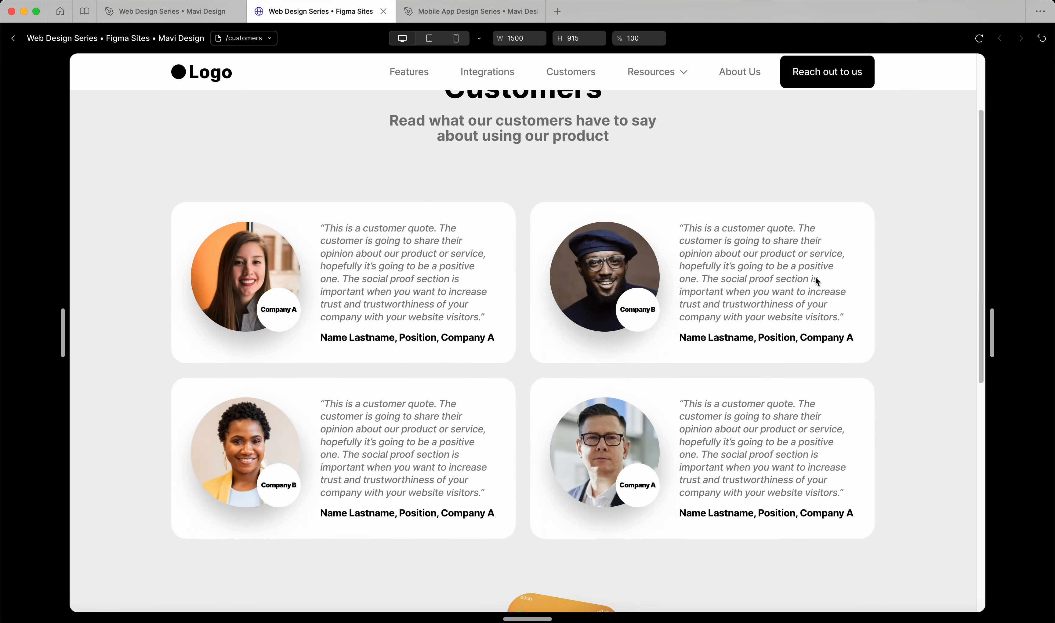
pyautogui.moveTo(996, 337); pyautogui.dragTo(973, 368)
pyautogui.scroll(-6, 876, 240)
pyautogui.scroll(3, 821, 285)
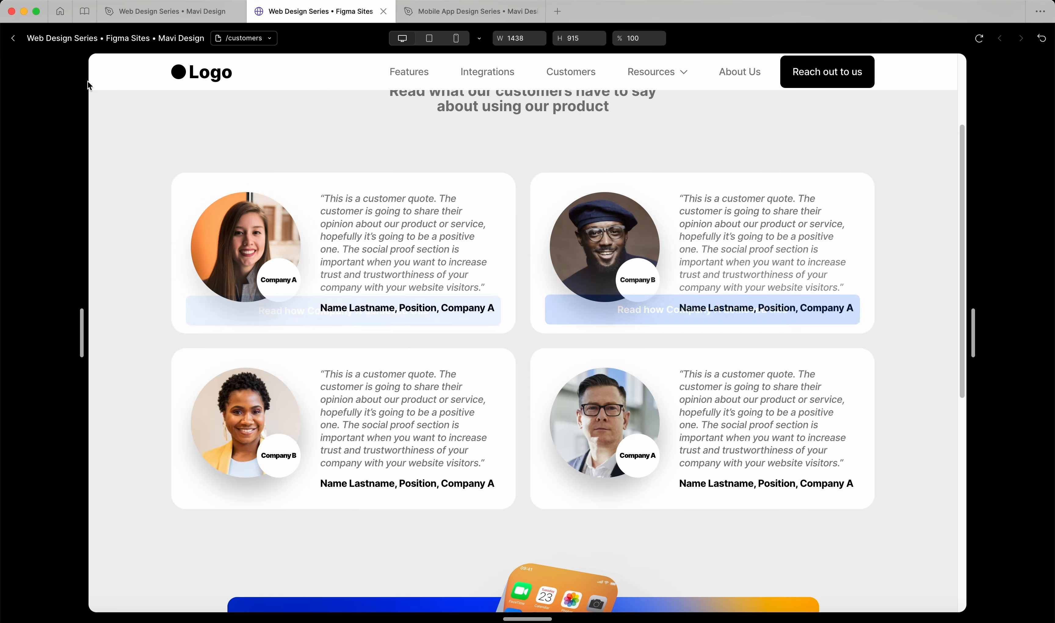
pyautogui.click(14, 39)
# Step: Set the minimum width of the four testimonial cards in the Tablet breakpoint to 350
pyautogui.click(649, 357)
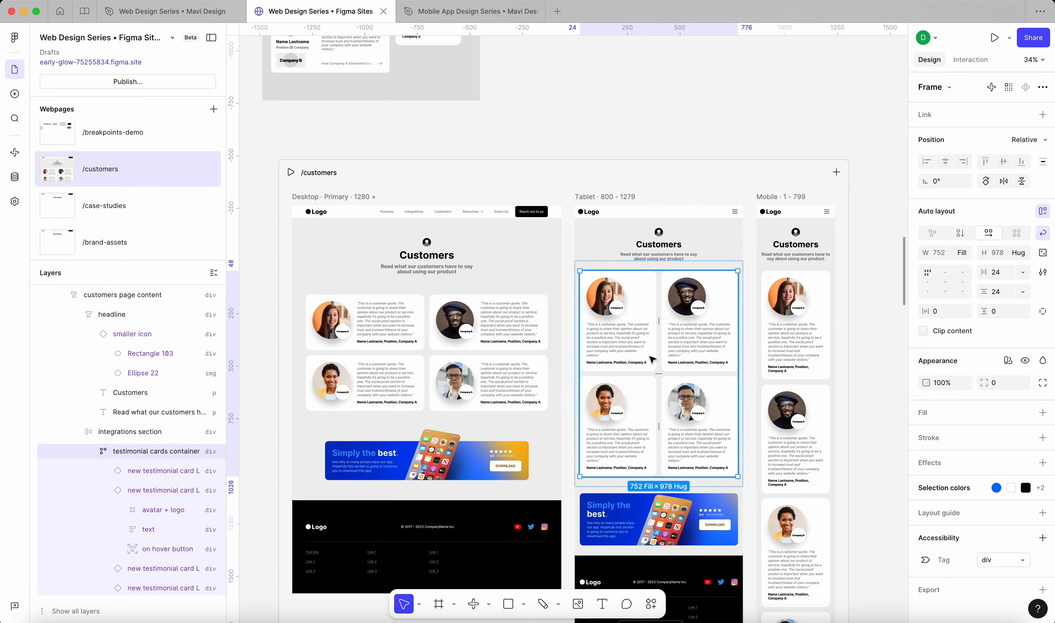
pyautogui.press('Return')
pyautogui.click(965, 288)
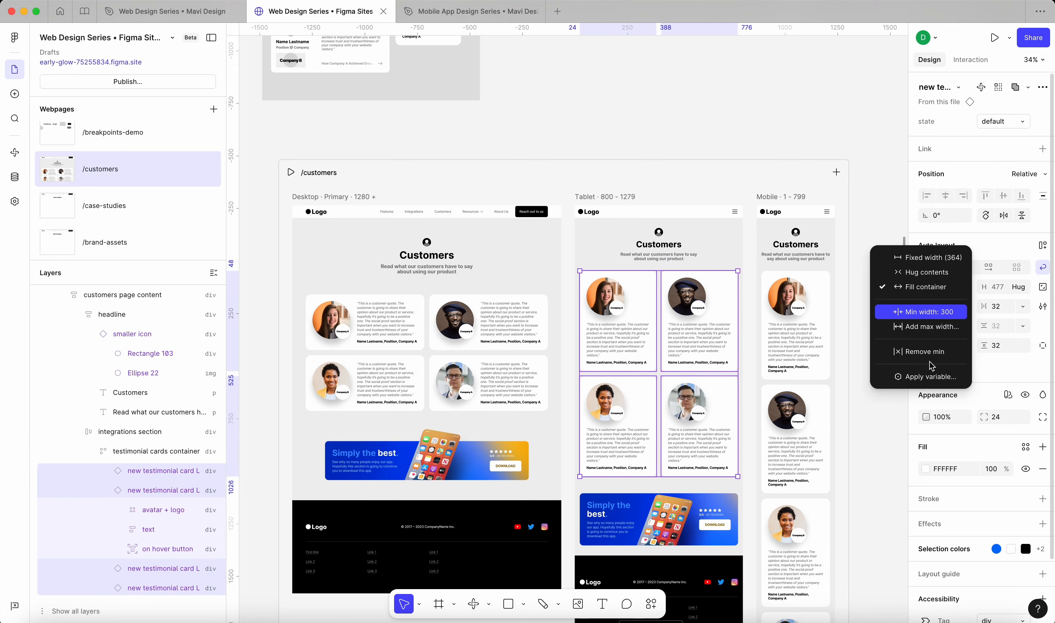
pyautogui.click(953, 315)
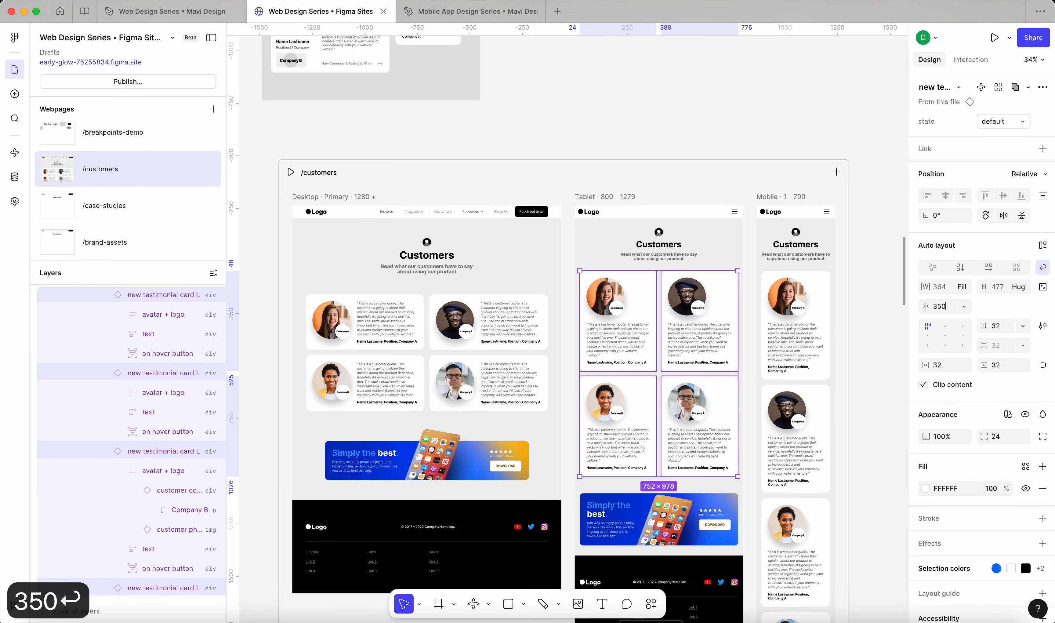
pyautogui.click(679, 128)
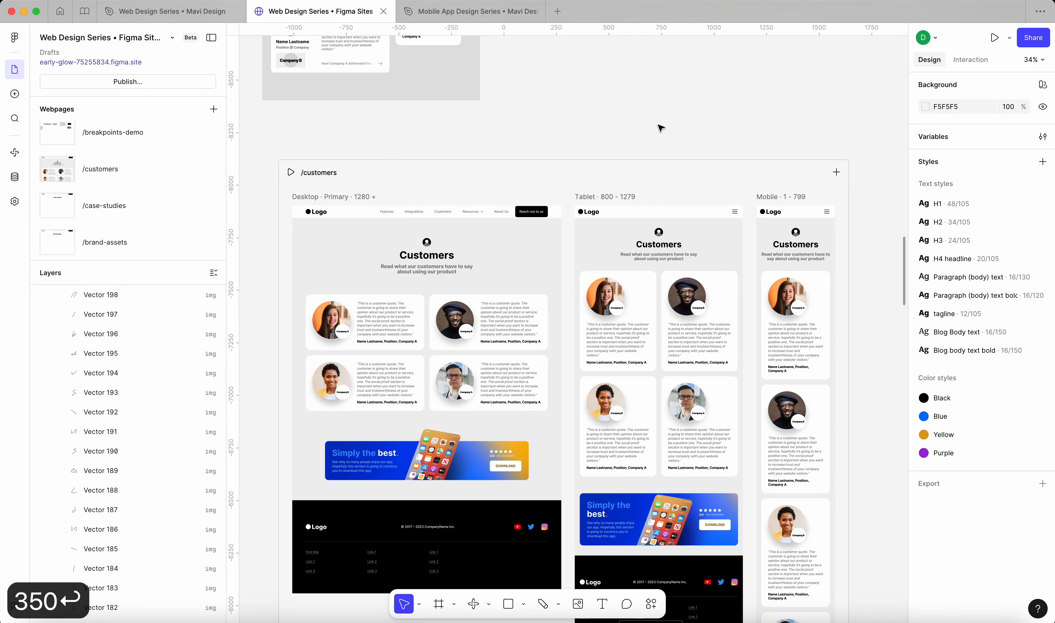
# Step: Preview the /customers page while varying the desktop viewport width to check the testimonial cards, and return to the editor
pyautogui.click(291, 173)
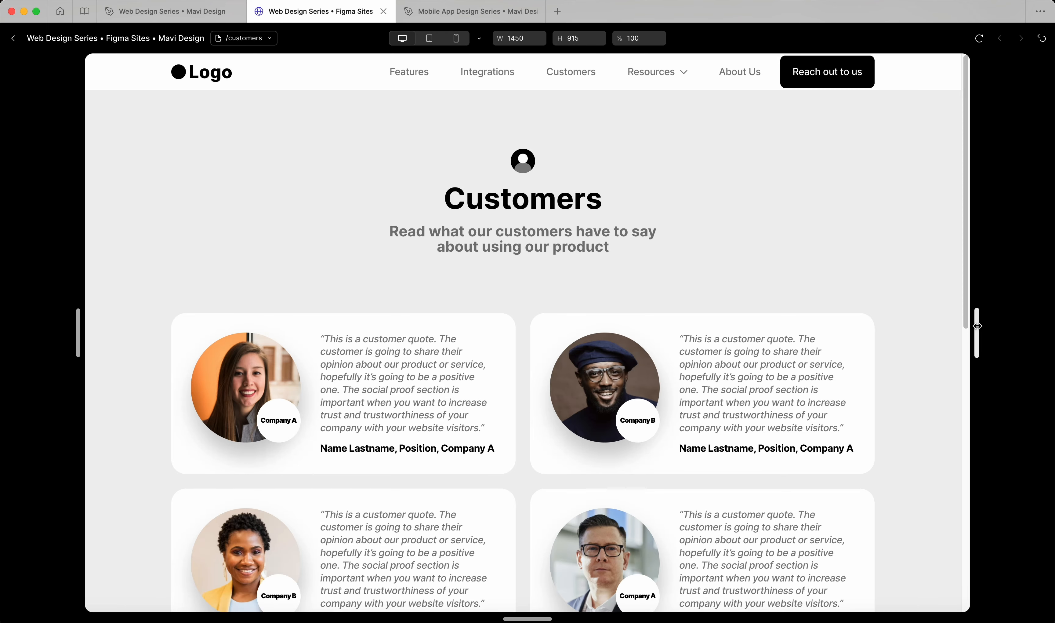
pyautogui.moveTo(976, 321)
pyautogui.mouseDown()
pyautogui.moveTo(880, 341)
pyautogui.moveTo(723, 342)
pyautogui.moveTo(862, 352)
pyautogui.moveTo(741, 351)
pyautogui.moveTo(966, 338)
pyautogui.mouseUp()
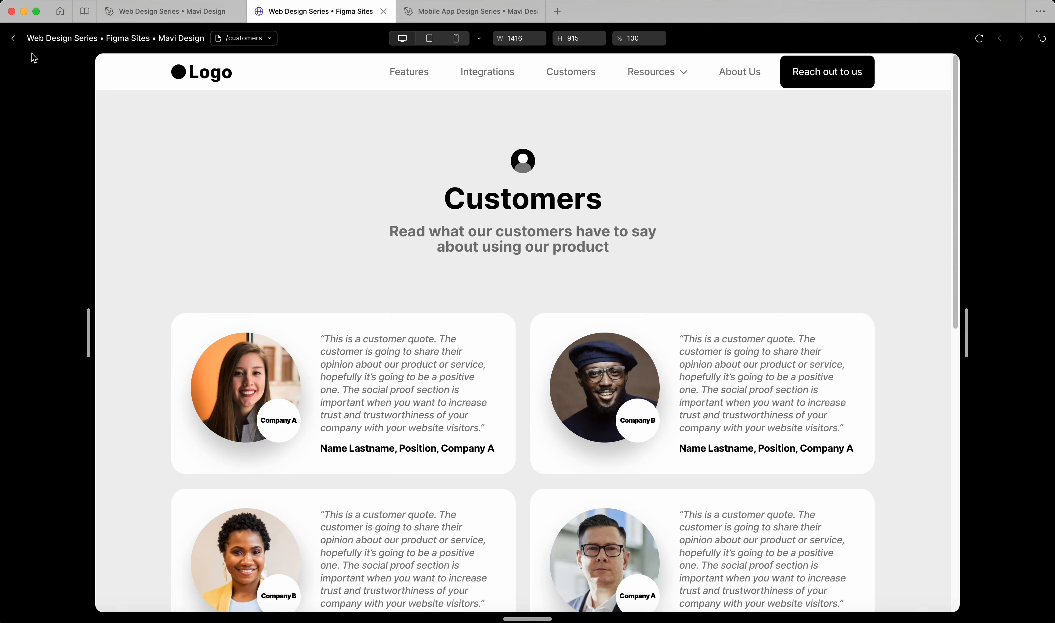
pyautogui.click(13, 38)
# Step: Set the minimum width of the four testimonial cards in the Mobile breakpoint to 268
pyautogui.click(821, 346)
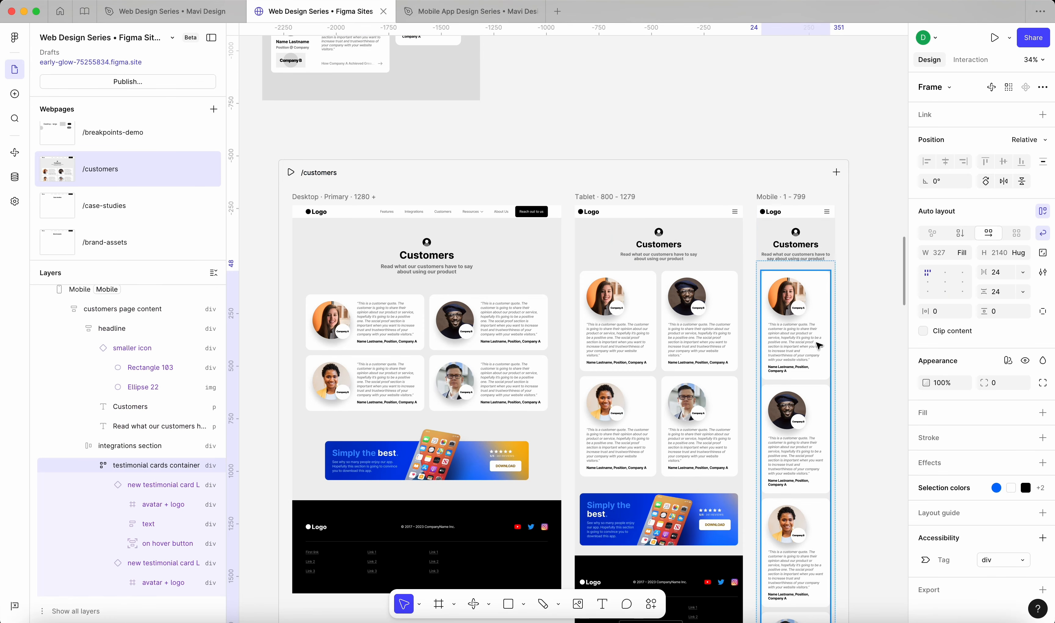
pyautogui.scroll(-5, 817, 342)
pyautogui.hscroll(5, 817, 341)
pyautogui.press('Return')
pyautogui.click(963, 286)
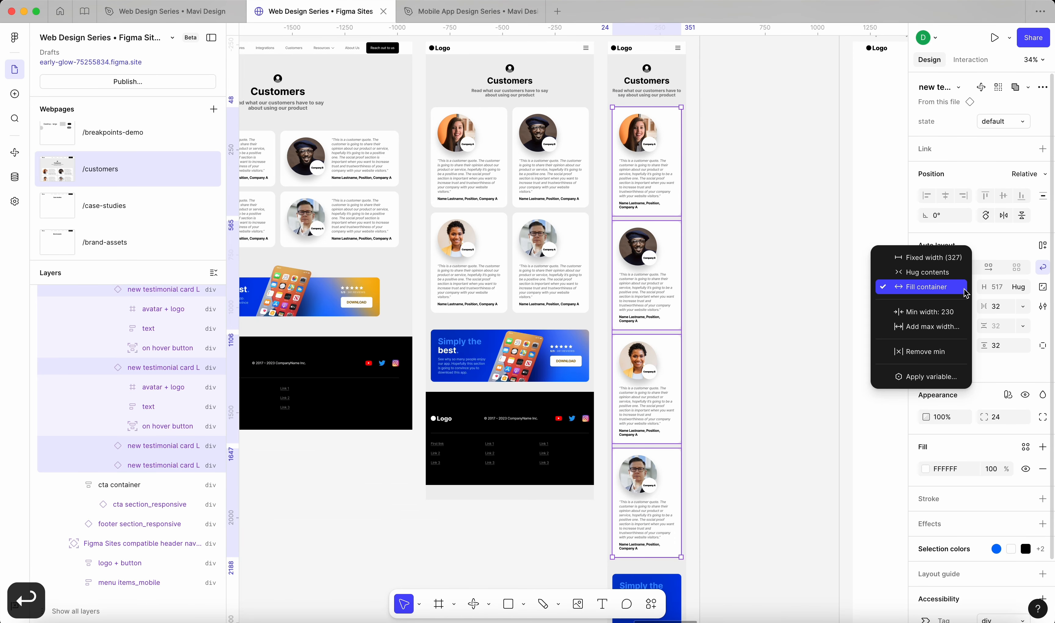
pyautogui.click(907, 315)
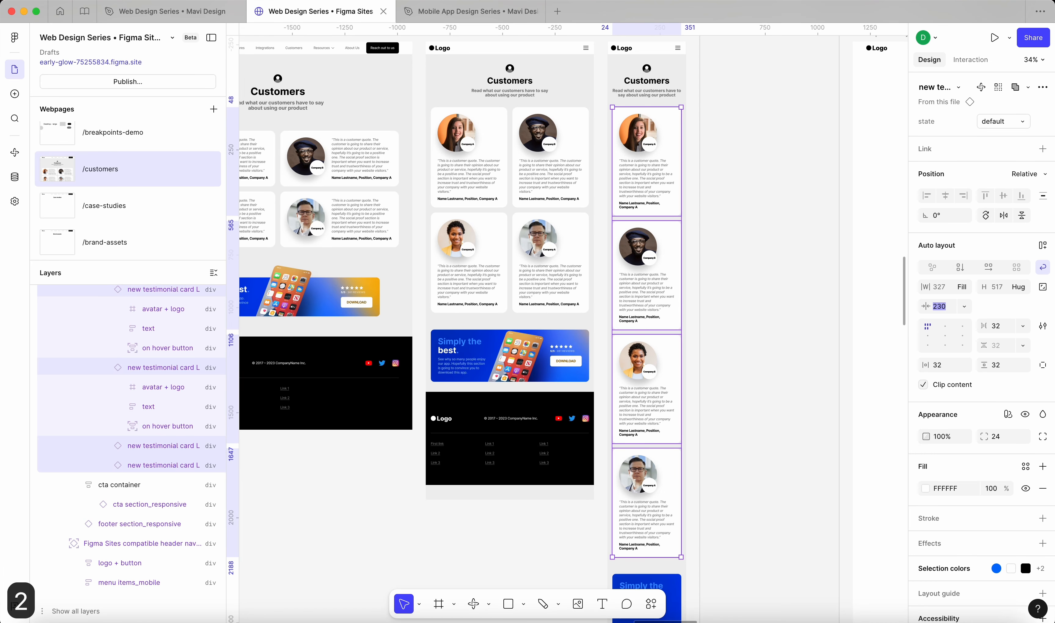
pyautogui.write('260')
pyautogui.press('BackSpace')
pyautogui.press('BackSpace')
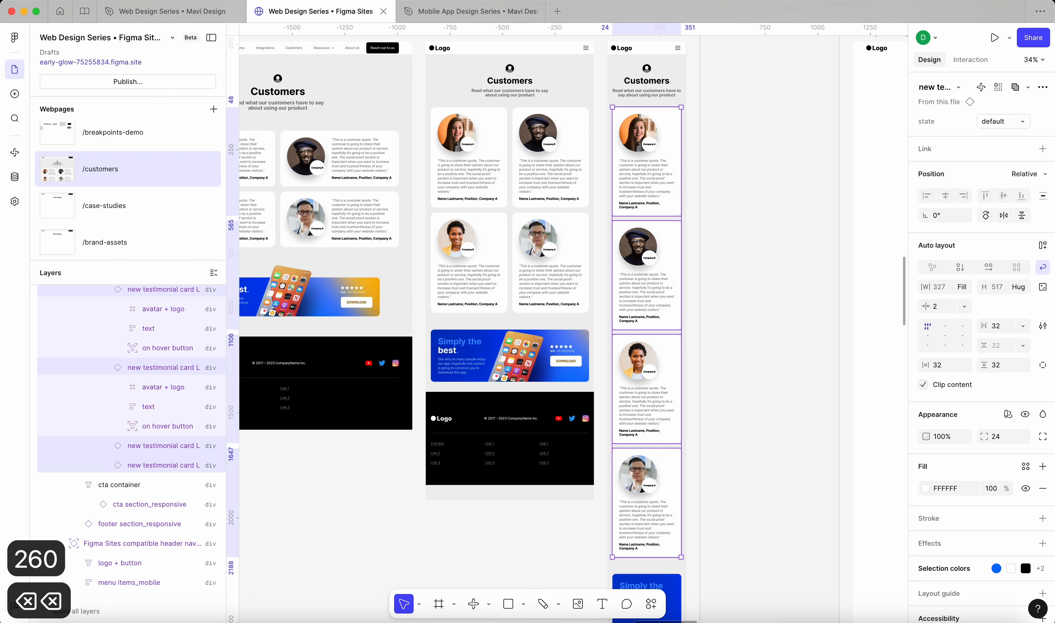
pyautogui.write('68')
pyautogui.press('Return')
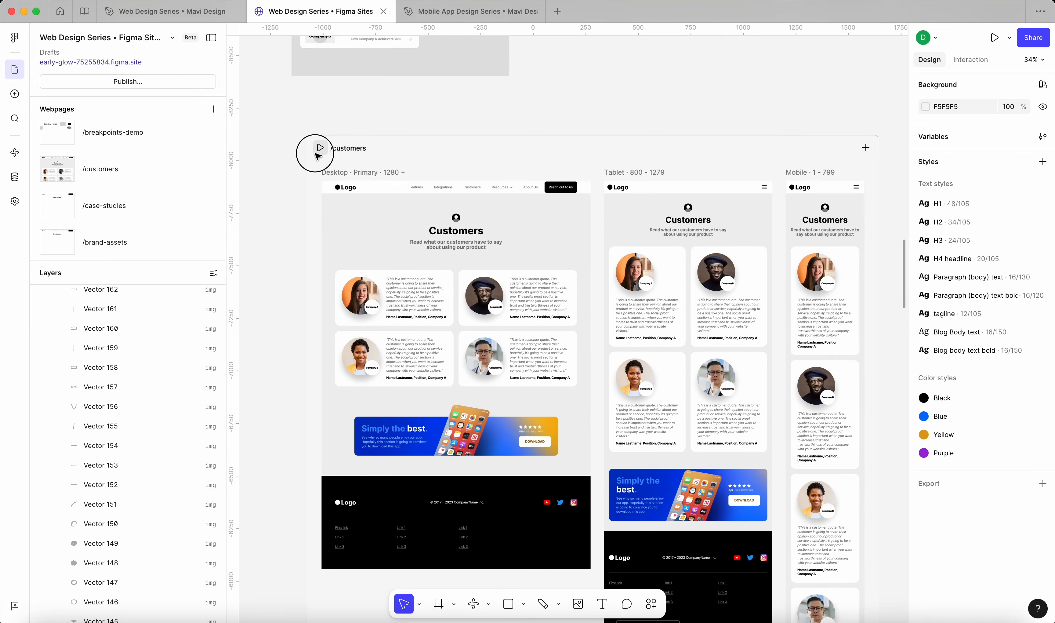
# Step: Preview the /customers page at desktop and mobile viewport widths to examine the testimonial cards' wrapping and hover buttons
pyautogui.click(320, 148)
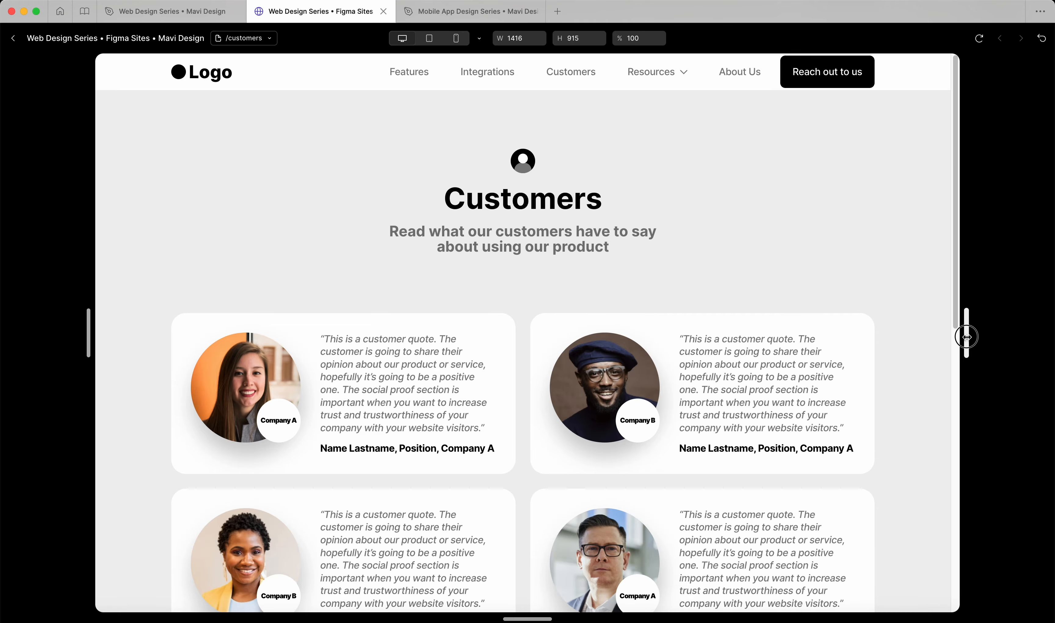
pyautogui.moveTo(966, 337); pyautogui.dragTo(939, 411)
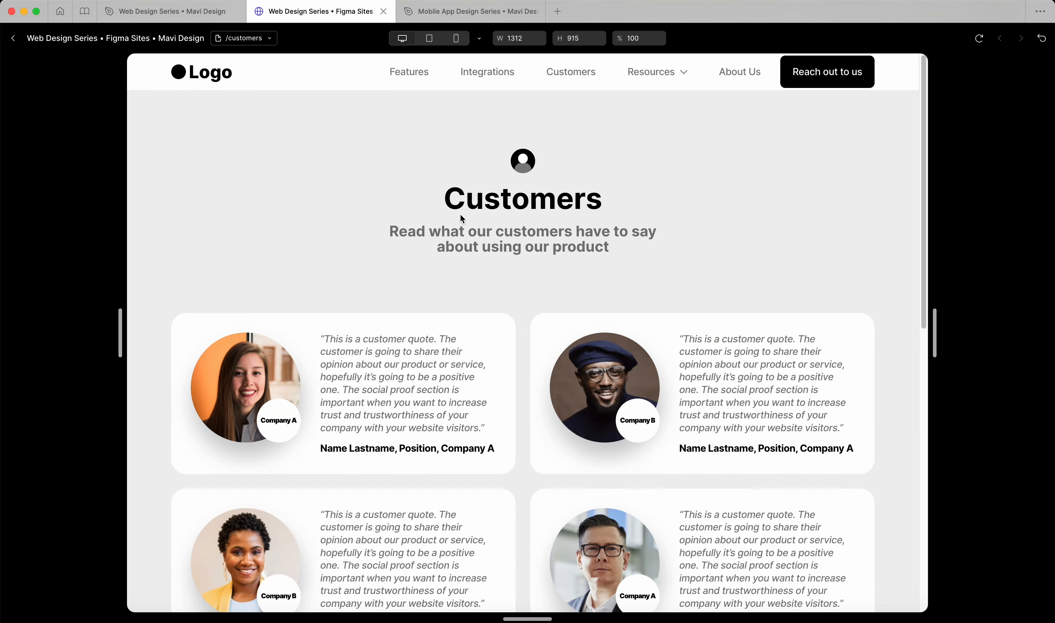
pyautogui.click(19, 39)
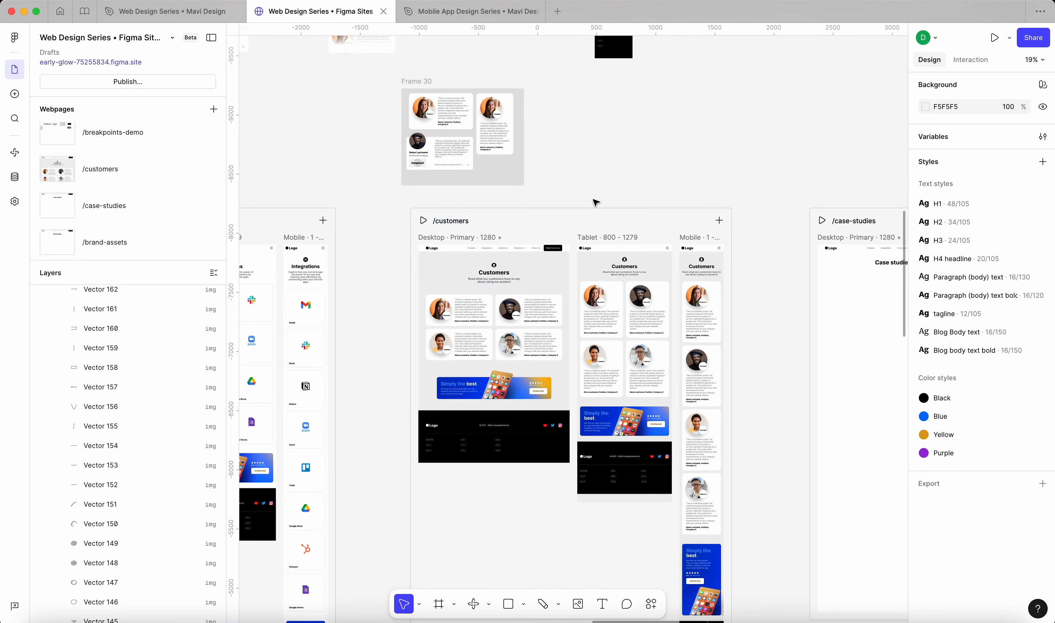
pyautogui.click(423, 221)
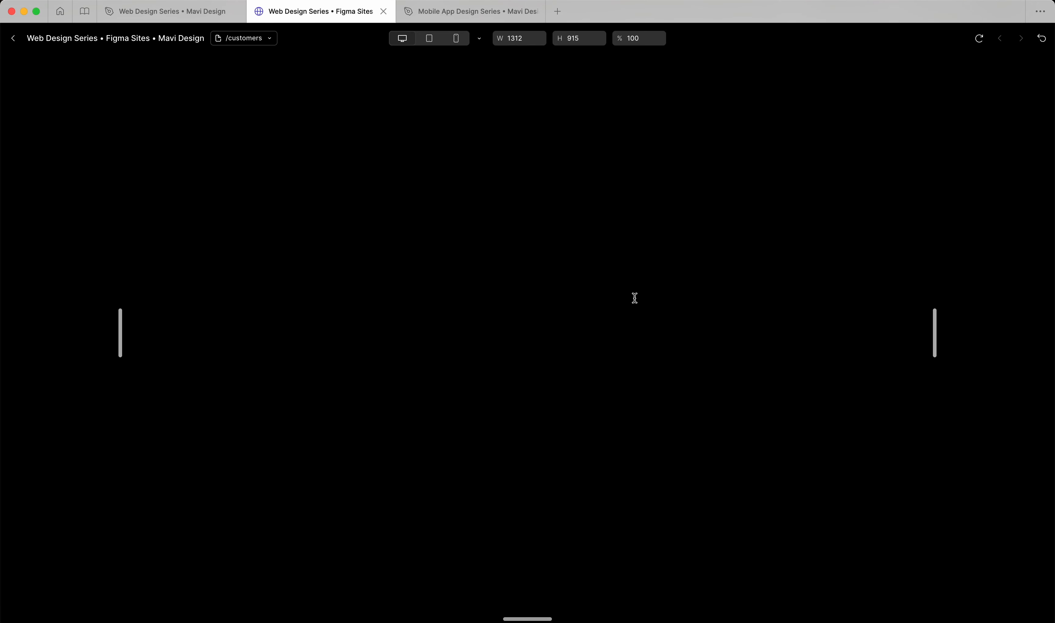
pyautogui.scroll(-4, 637, 292)
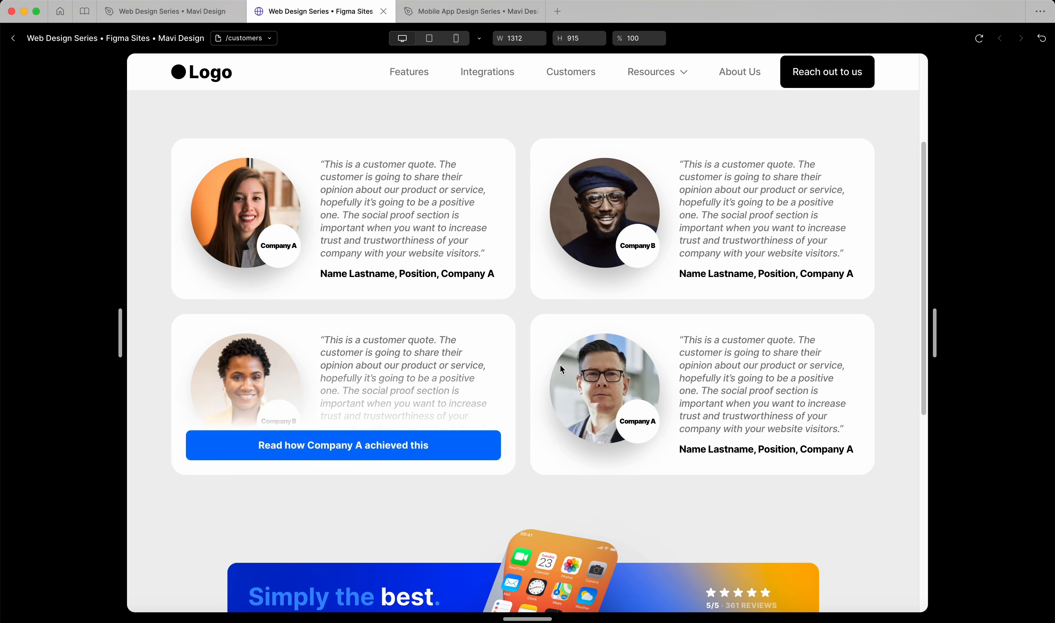
pyautogui.scroll(2, 376, 244)
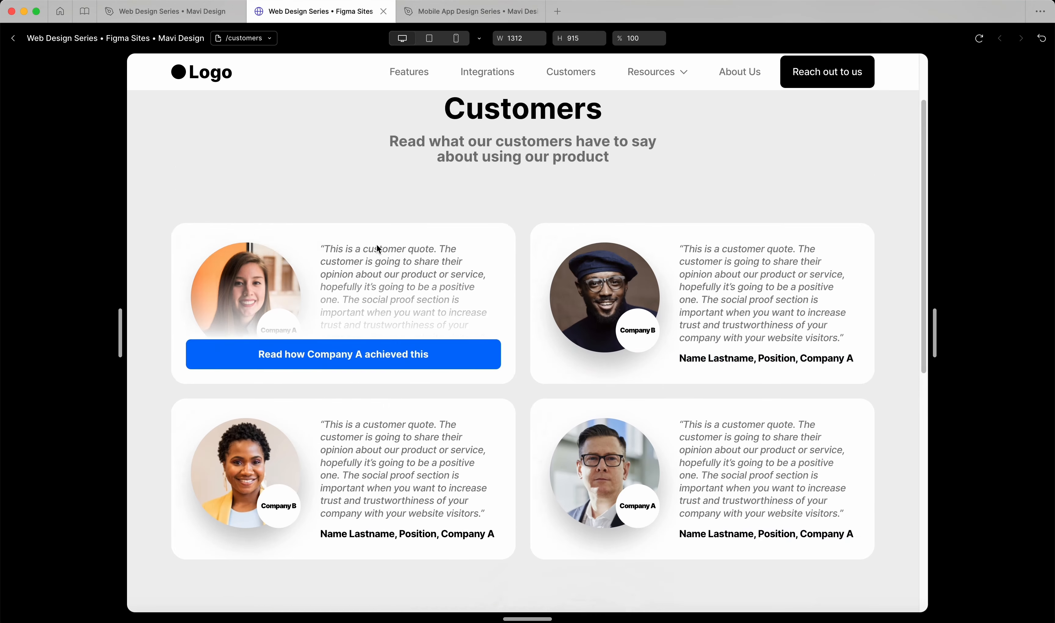
pyautogui.scroll(2, 377, 244)
pyautogui.moveTo(933, 350); pyautogui.dragTo(754, 349)
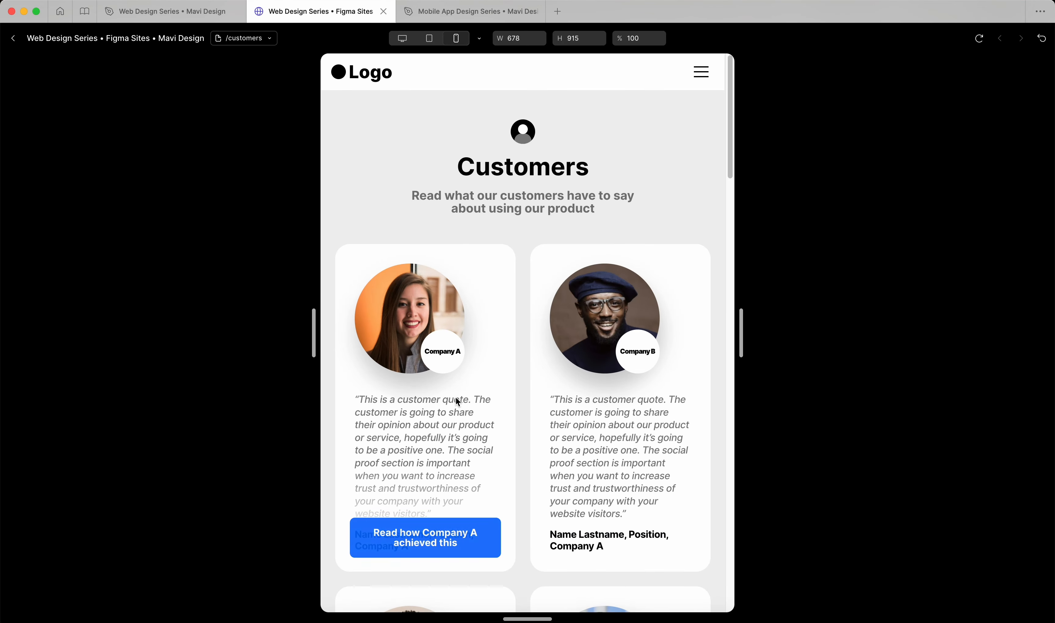
pyautogui.scroll(-6, 428, 413)
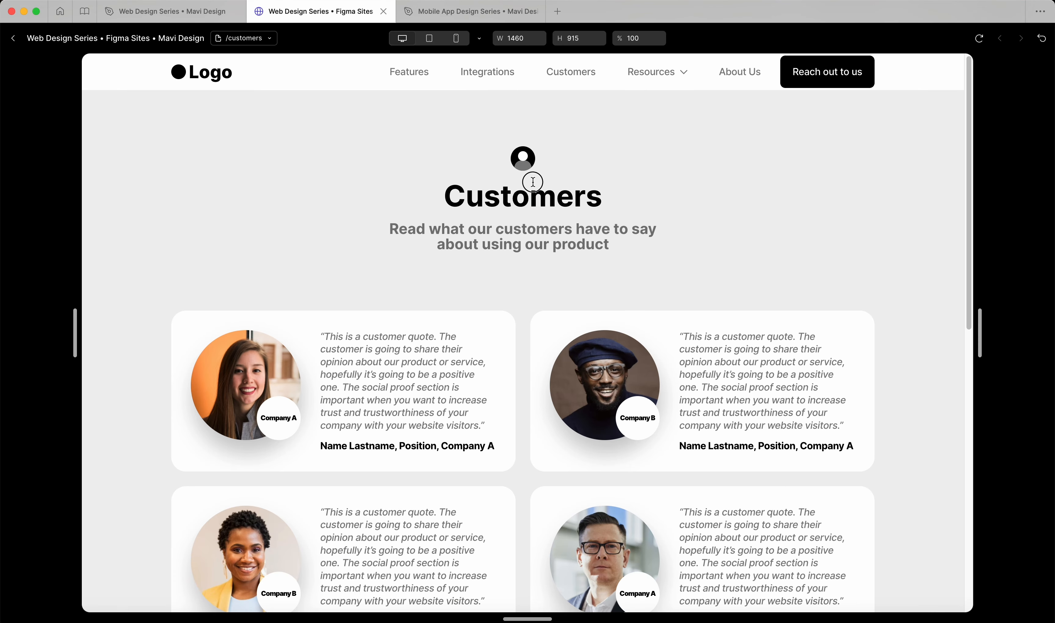
pyautogui.scroll(-3, 869, 246)
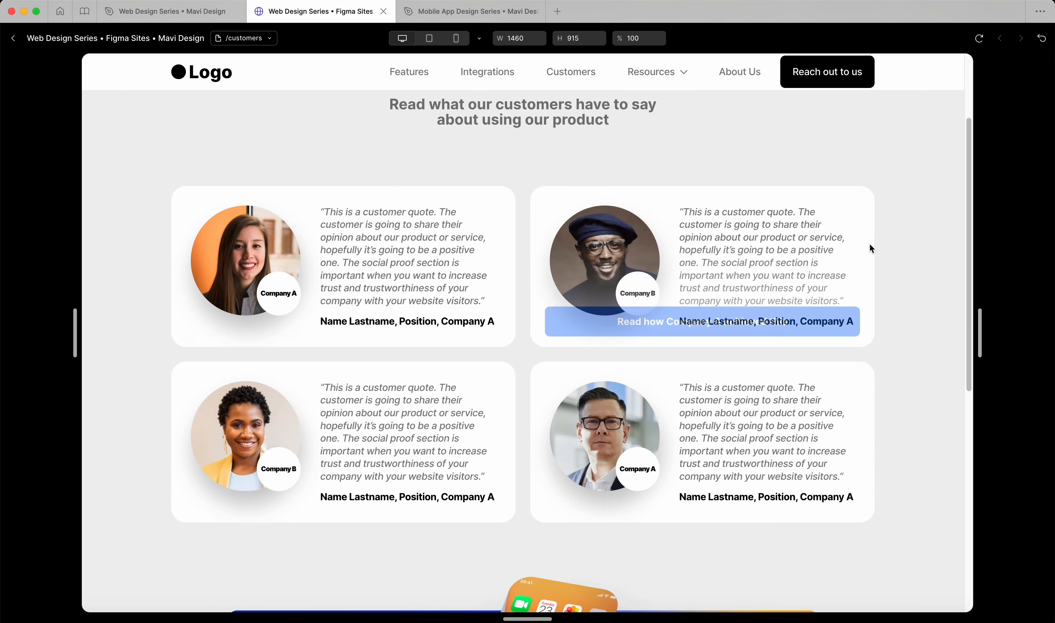
pyautogui.click(12, 38)
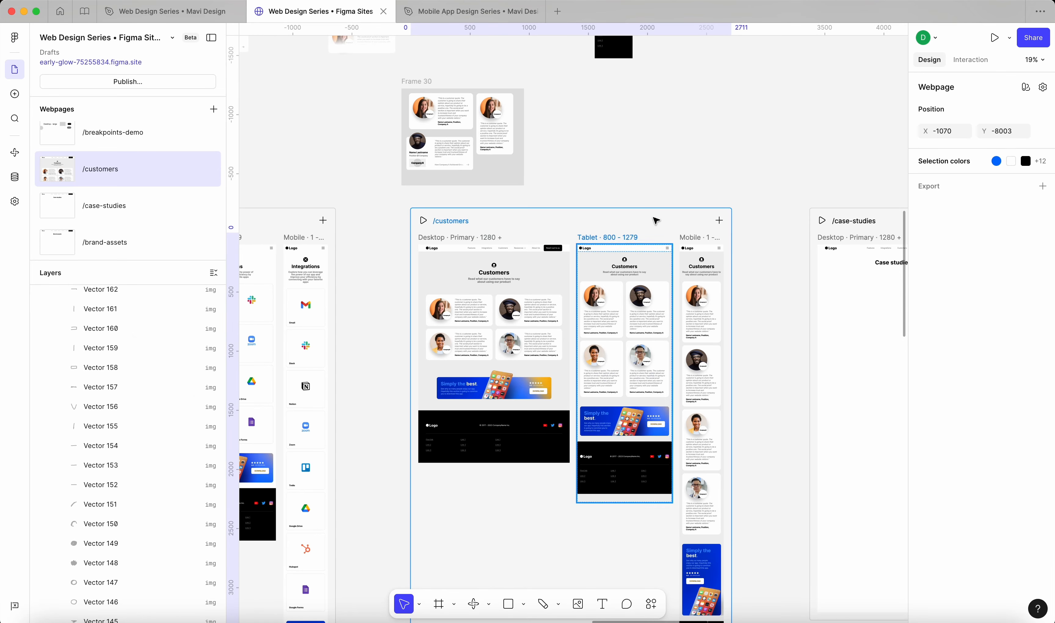
# Step: Move Frame 30 with the testimonial card variants farther up, away from the /customers page
pyautogui.scroll(15, 791, 421)
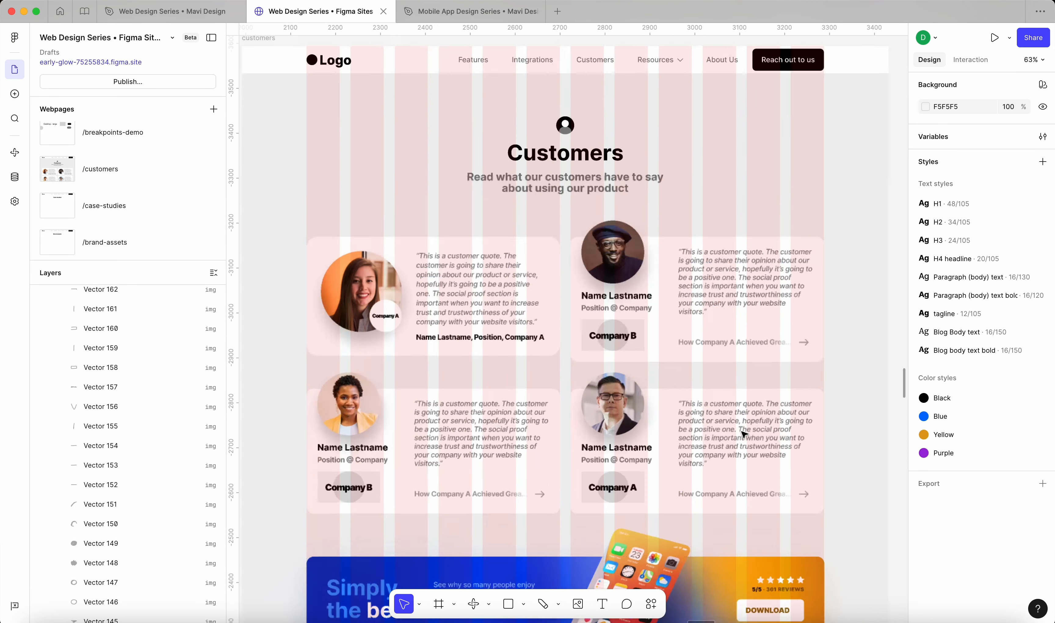
pyautogui.click(721, 433)
pyautogui.scroll(-8, 519, 419)
pyautogui.click(740, 413)
pyautogui.scroll(-5, 740, 412)
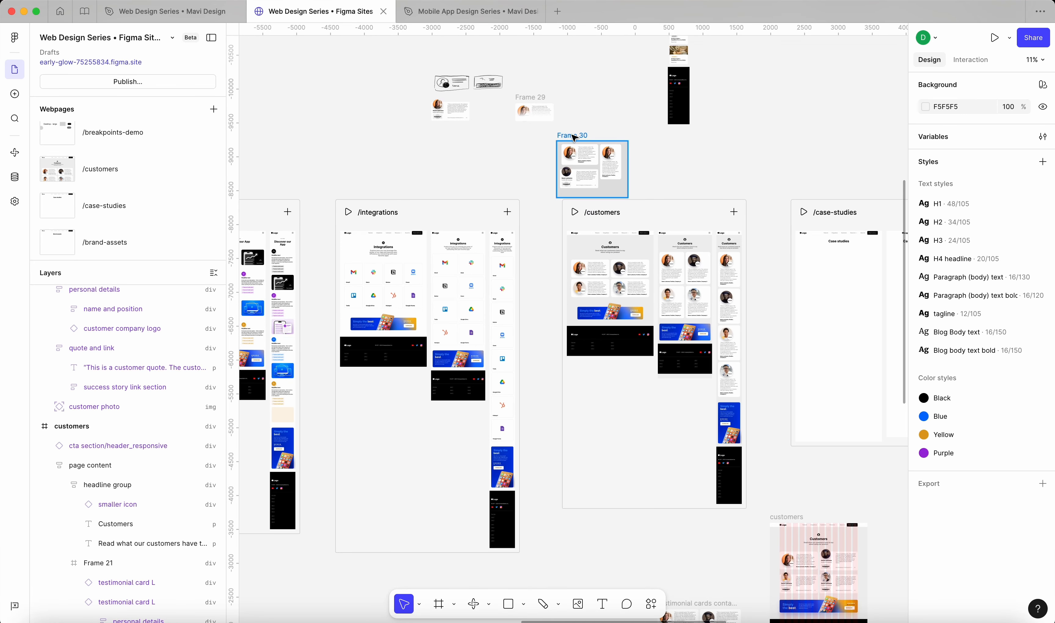
pyautogui.moveTo(573, 138); pyautogui.dragTo(587, 88)
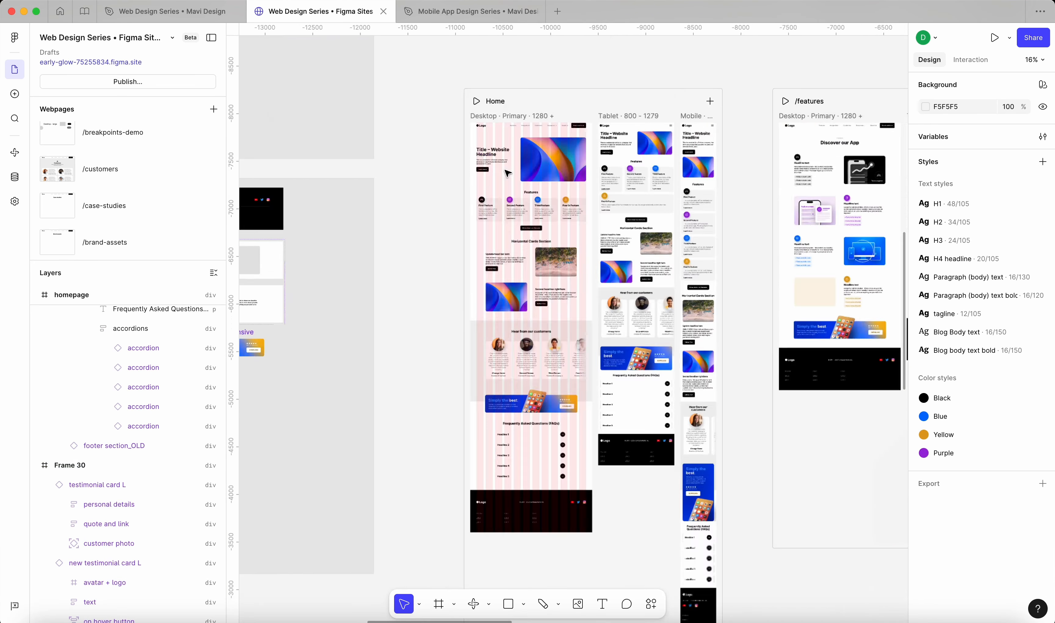
# Step: Look over the Home, /features, /integrations and /customers pages on the canvas to compare their breakpoint layouts
pyautogui.hscroll(12, 565, 210)
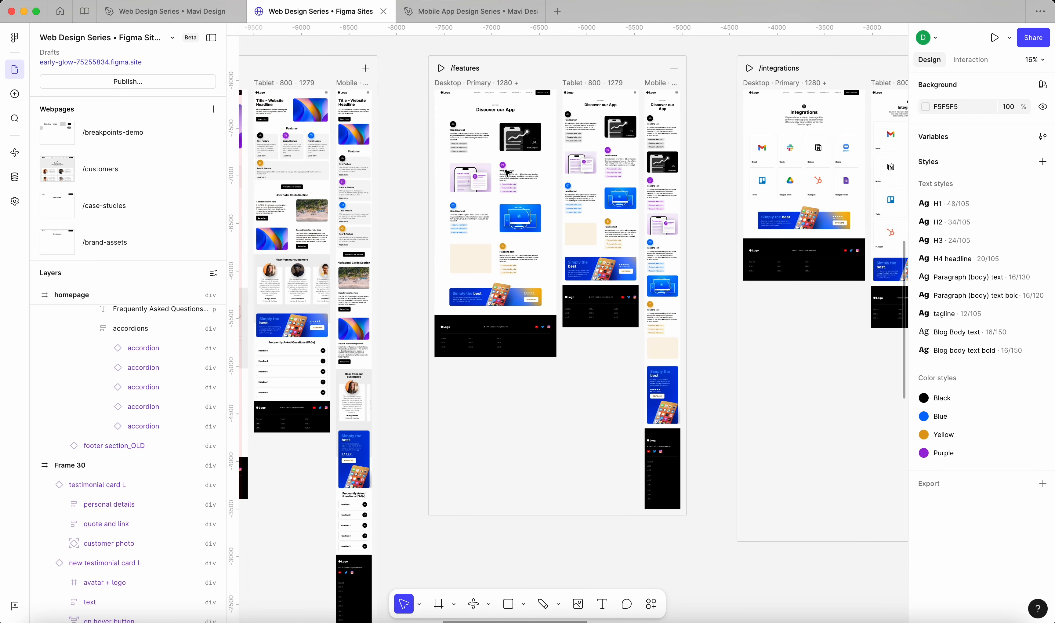
pyautogui.scroll(-2, 641, 406)
pyautogui.hscroll(-8, 642, 407)
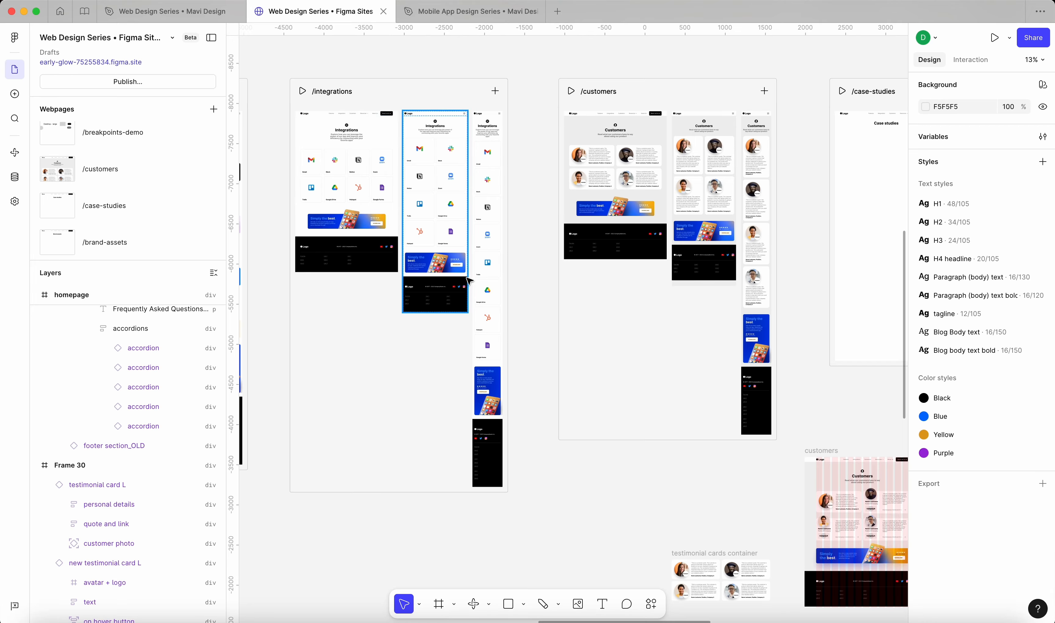
pyautogui.hscroll(3, 556, 258)
pyautogui.scroll(2, 555, 258)
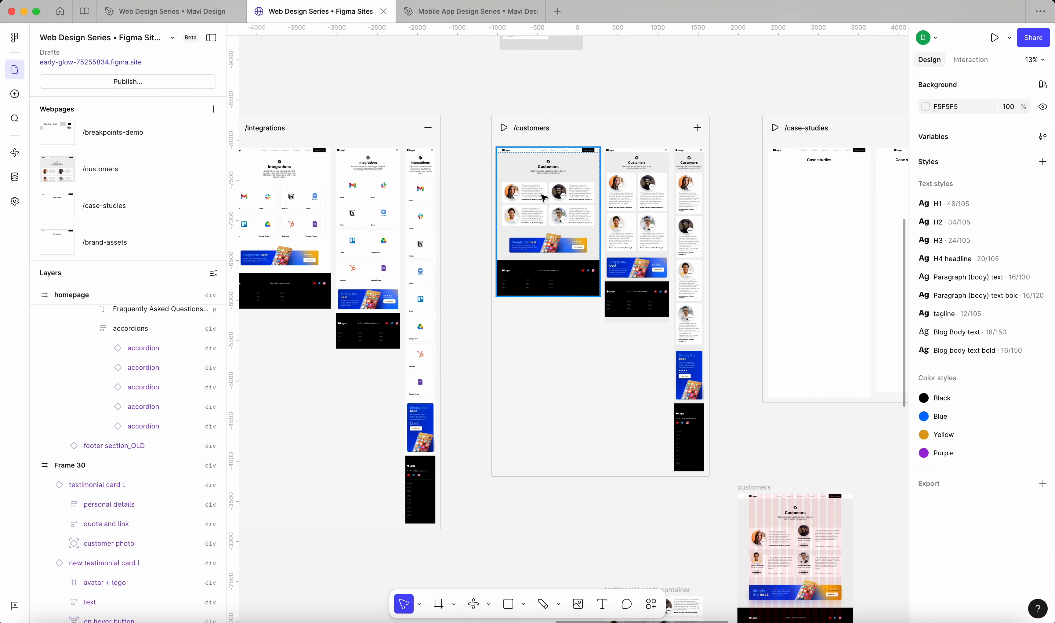
pyautogui.scroll(5, 551, 208)
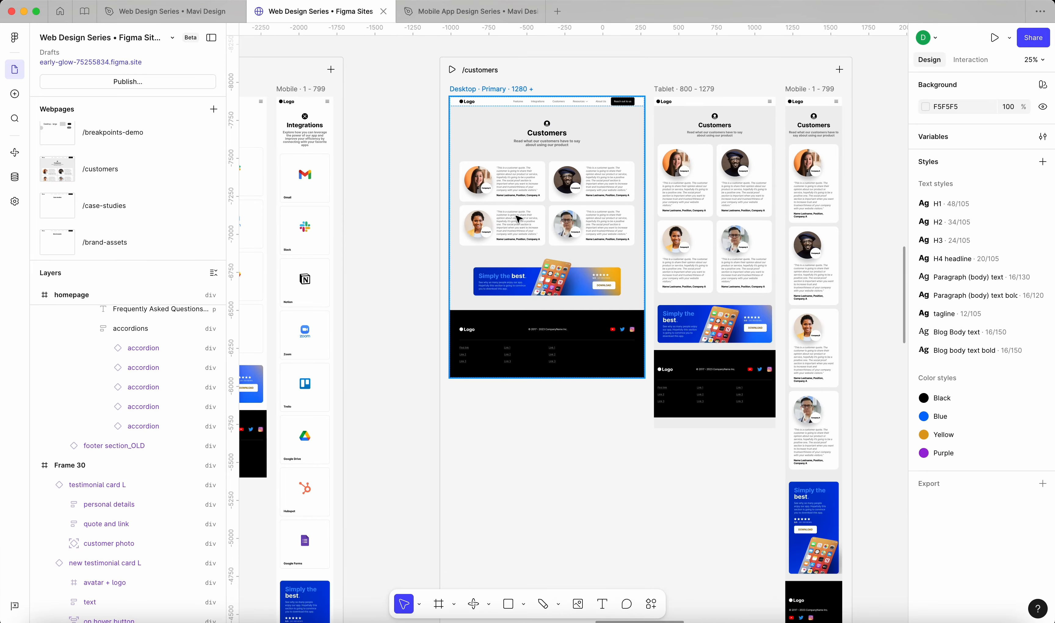
pyautogui.scroll(-3, 579, 307)
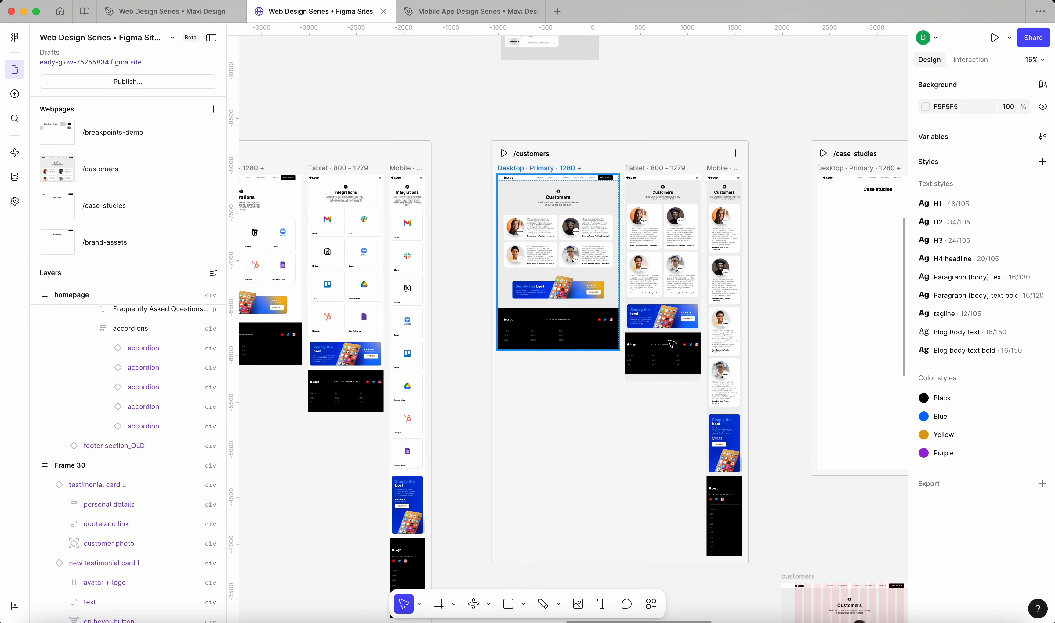
# Step: Set the height of the customers page content frame in the Desktop breakpoint to Hug contents and check the Tablet frame's height
pyautogui.click(683, 281)
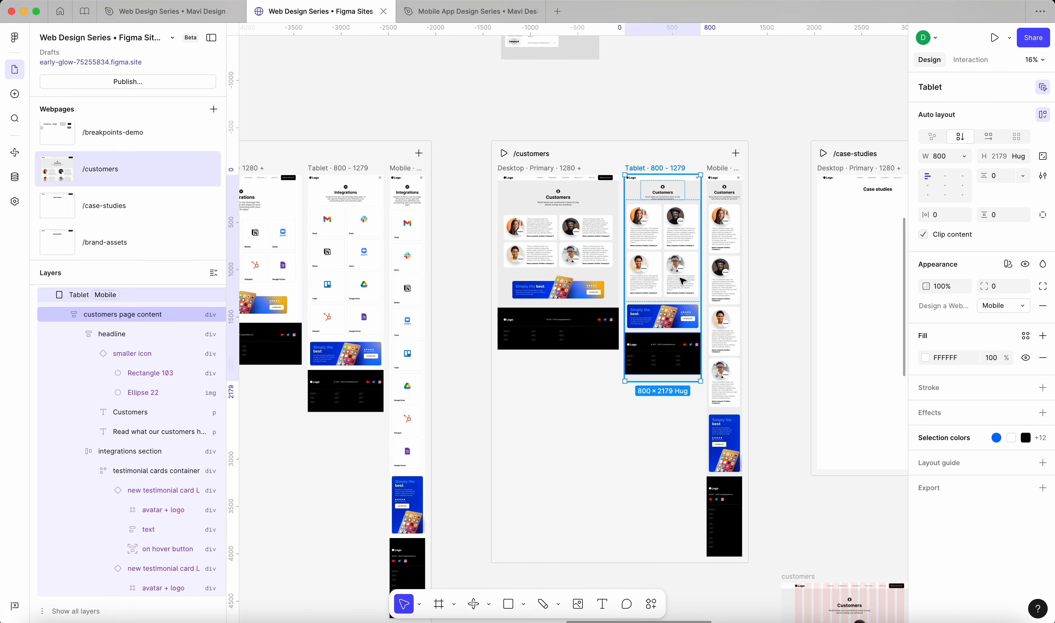
pyautogui.click(658, 434)
pyautogui.click(656, 170)
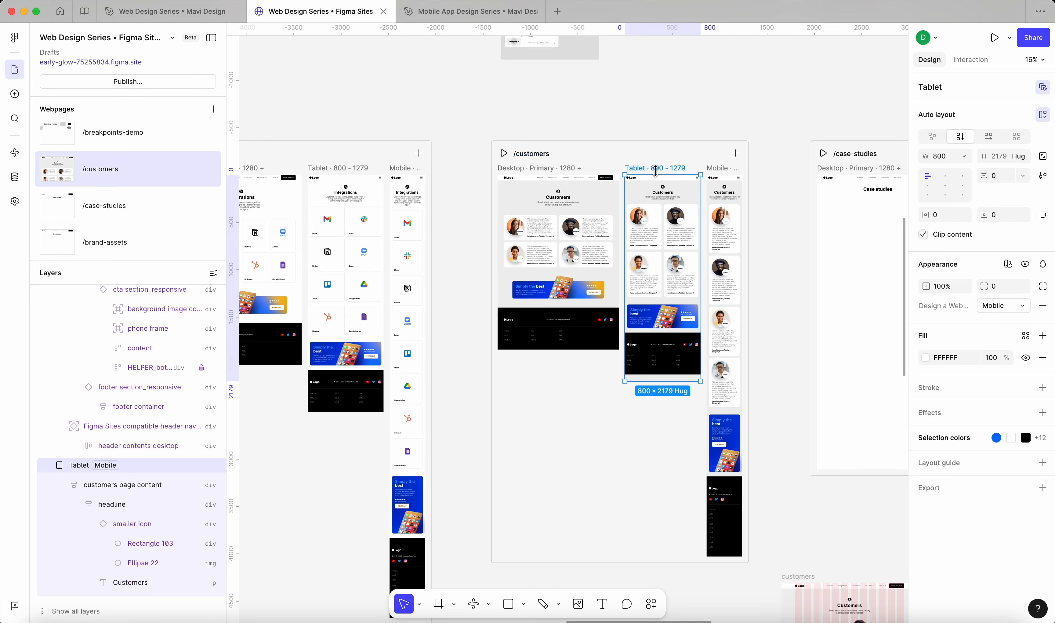
pyautogui.scroll(-3, 681, 318)
pyautogui.click(650, 294)
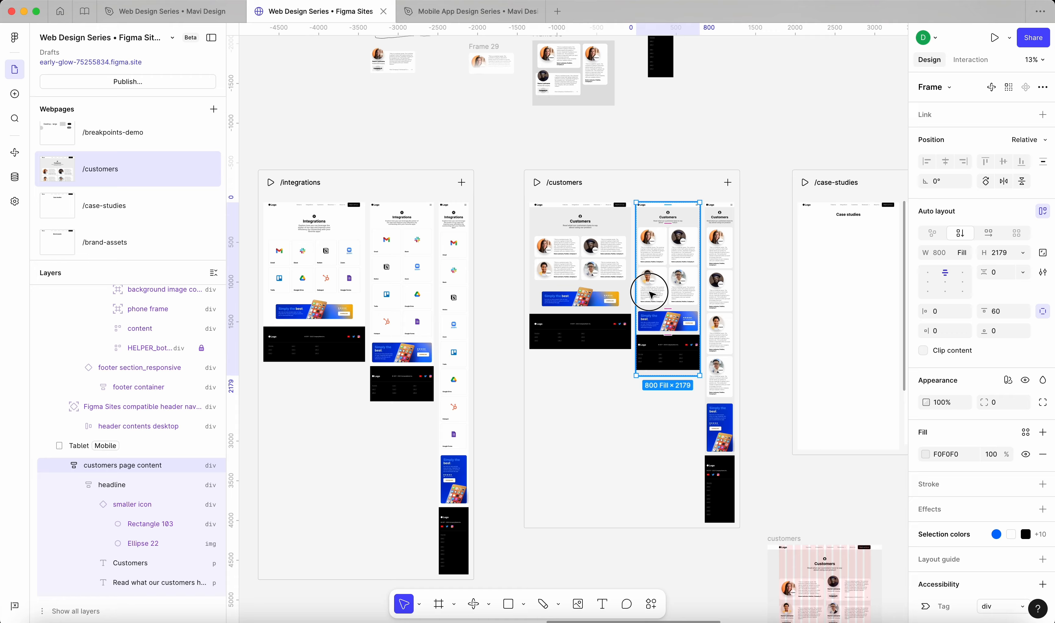
pyautogui.click(576, 282)
pyautogui.click(569, 280)
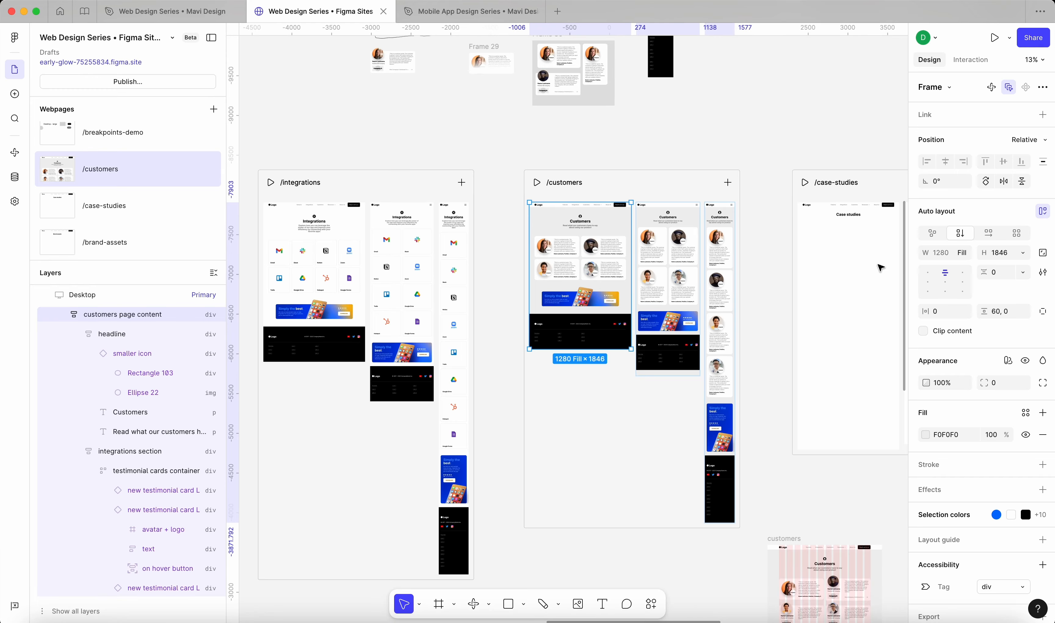
pyautogui.click(1022, 258)
pyautogui.click(941, 266)
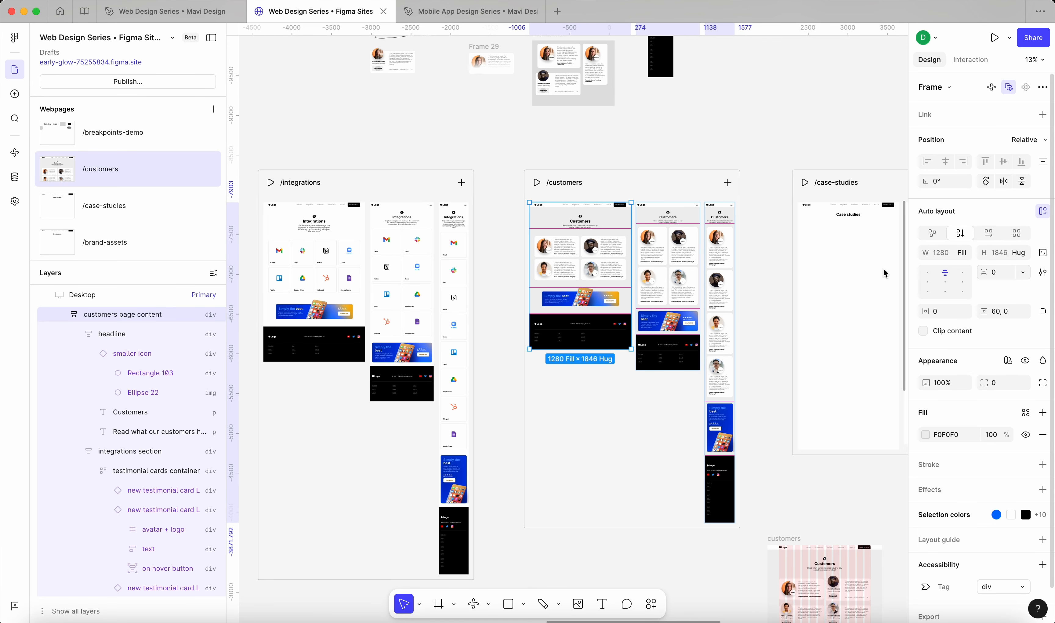
pyautogui.click(661, 293)
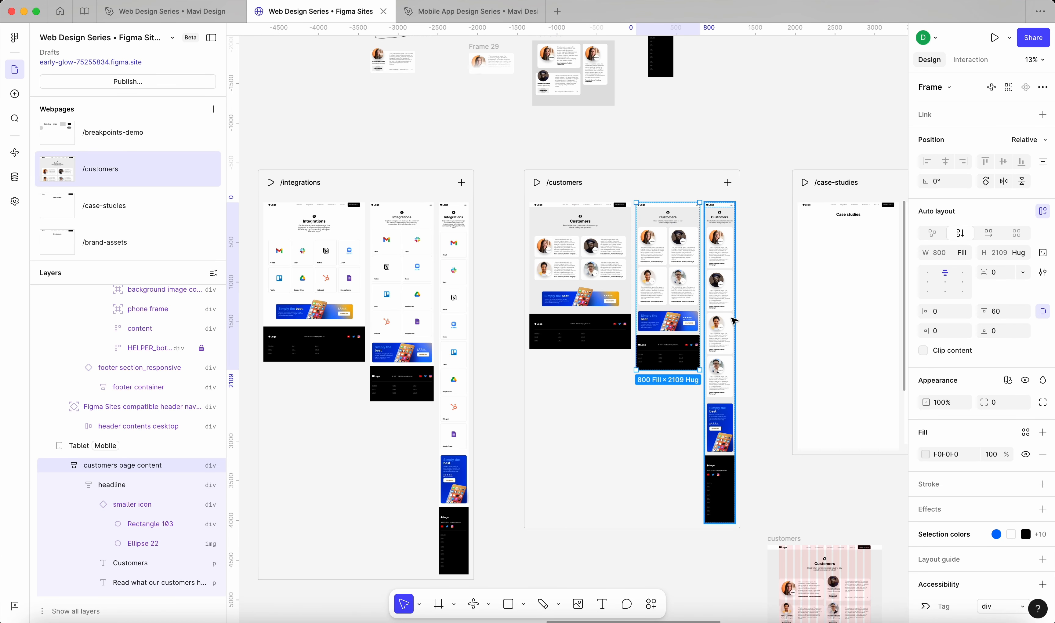
# Step: Deselect the frame and review the accessibility issues listed in the site's publishing settings for each webpage
pyautogui.click(772, 297)
pyautogui.scroll(-4, 767, 294)
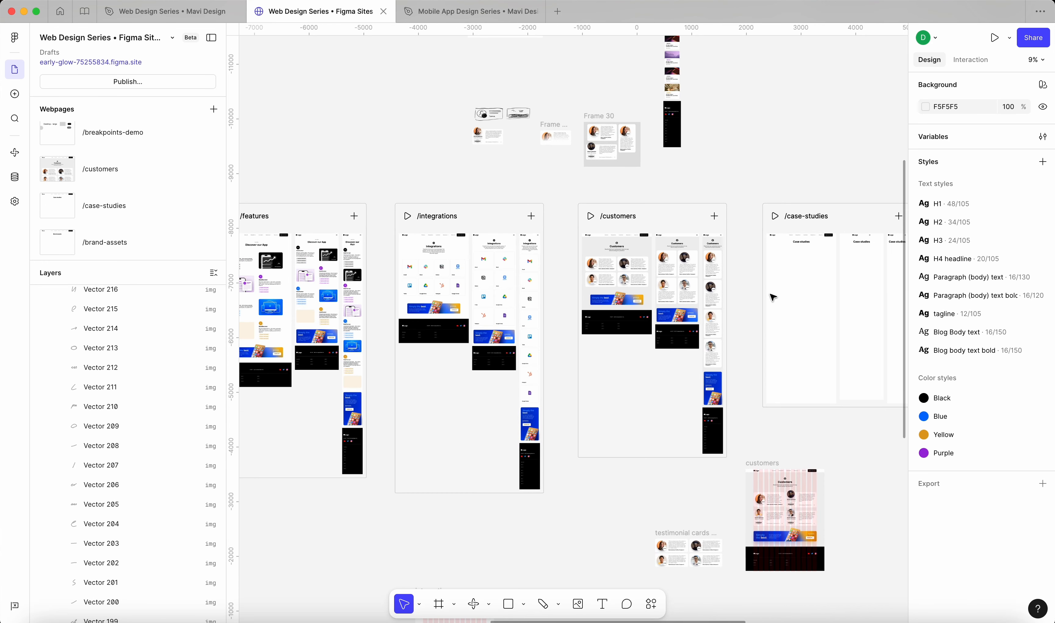
pyautogui.click(171, 82)
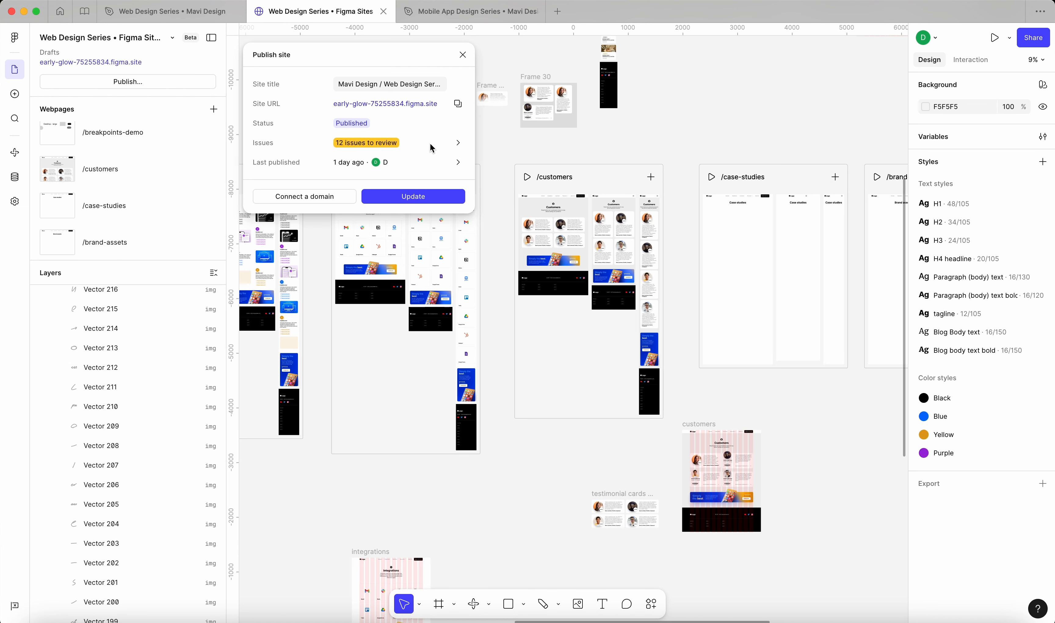
pyautogui.click(457, 145)
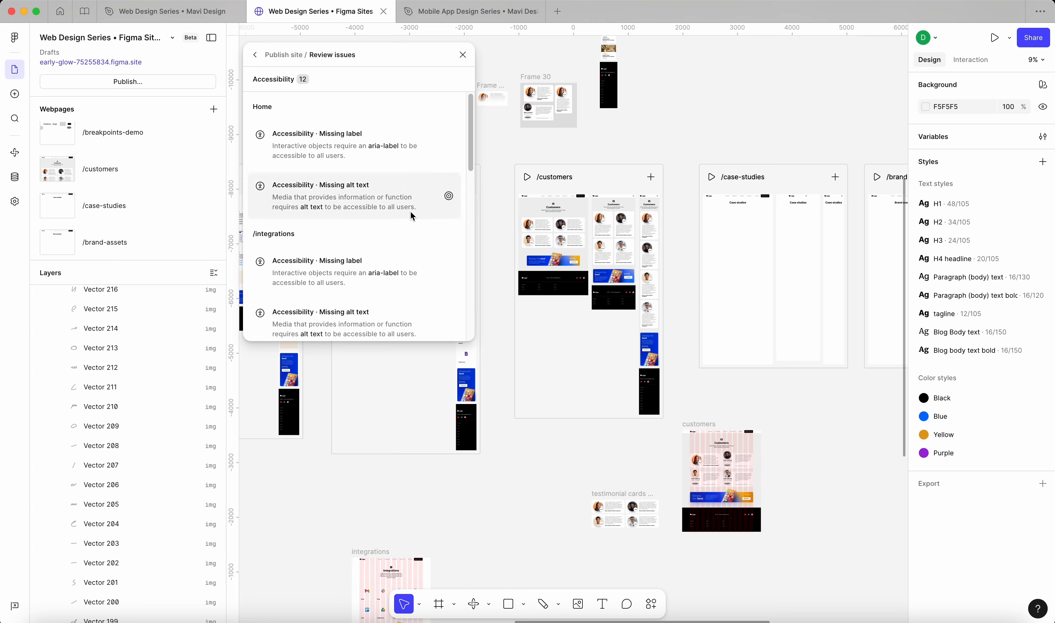
pyautogui.scroll(-10, 408, 147)
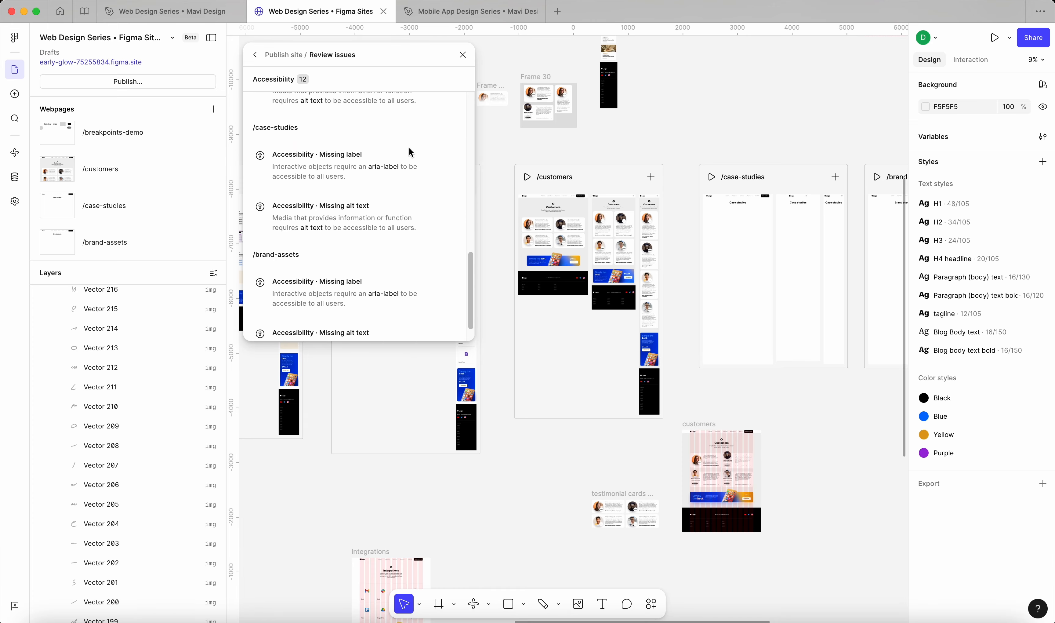
pyautogui.click(463, 55)
# Step: Update the published site and look over the live /customers page at desktop width, including a testimonial card's hover button
pyautogui.click(171, 78)
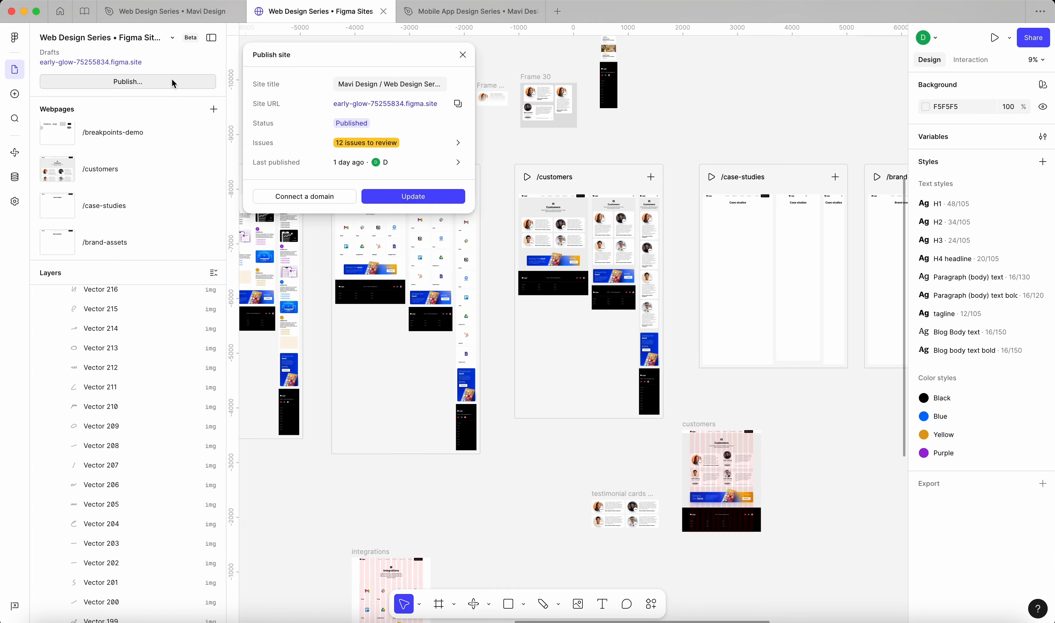
pyautogui.click(393, 198)
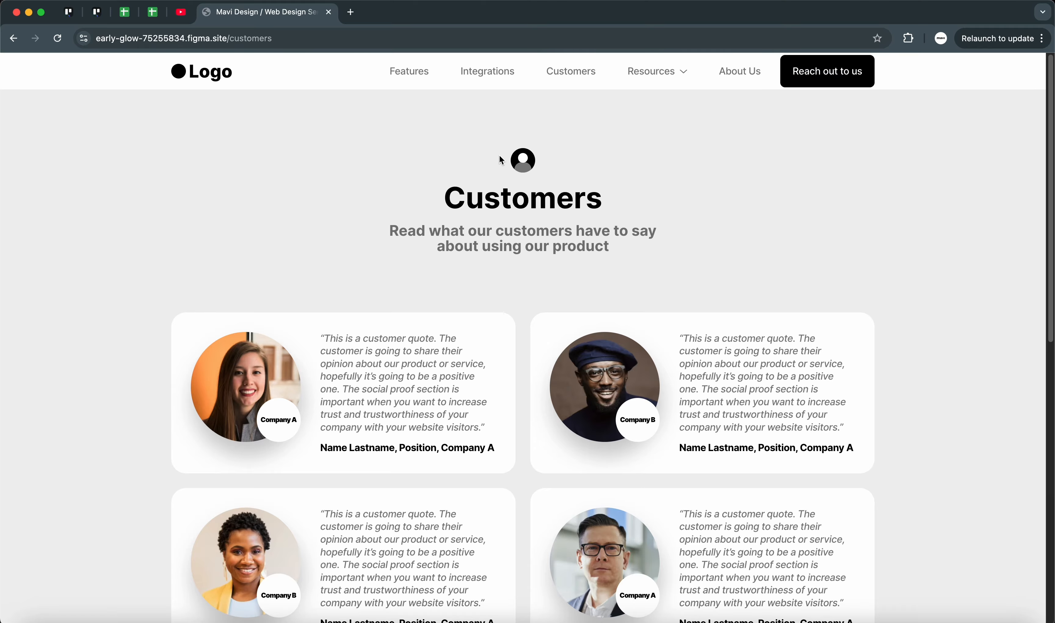
pyautogui.moveTo(501, 160); pyautogui.dragTo(617, 208)
pyautogui.click(736, 222)
pyautogui.scroll(-5, 705, 257)
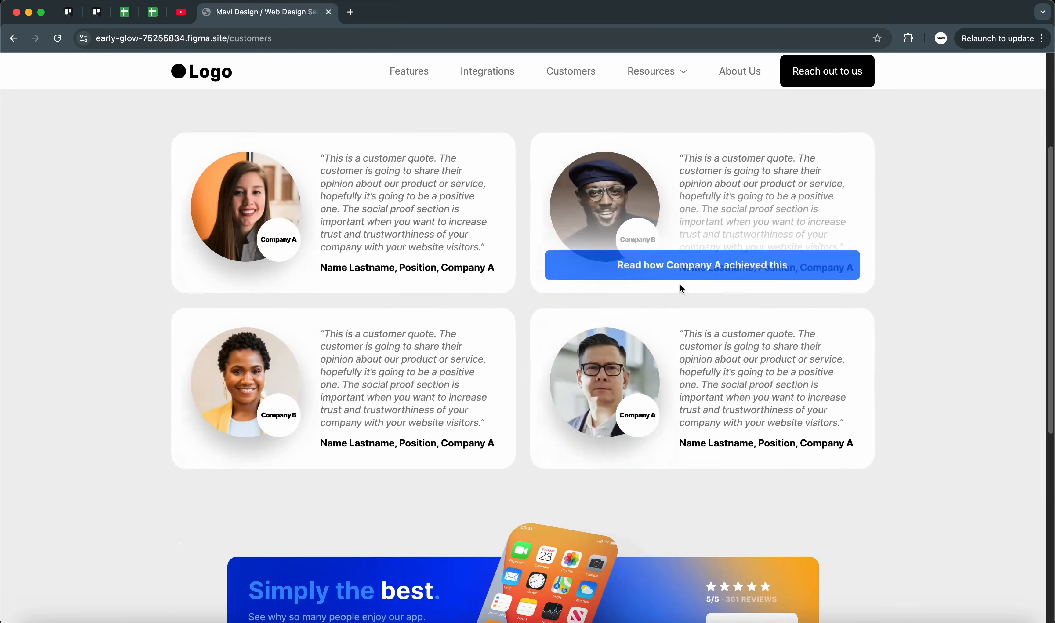
pyautogui.scroll(-10, 735, 334)
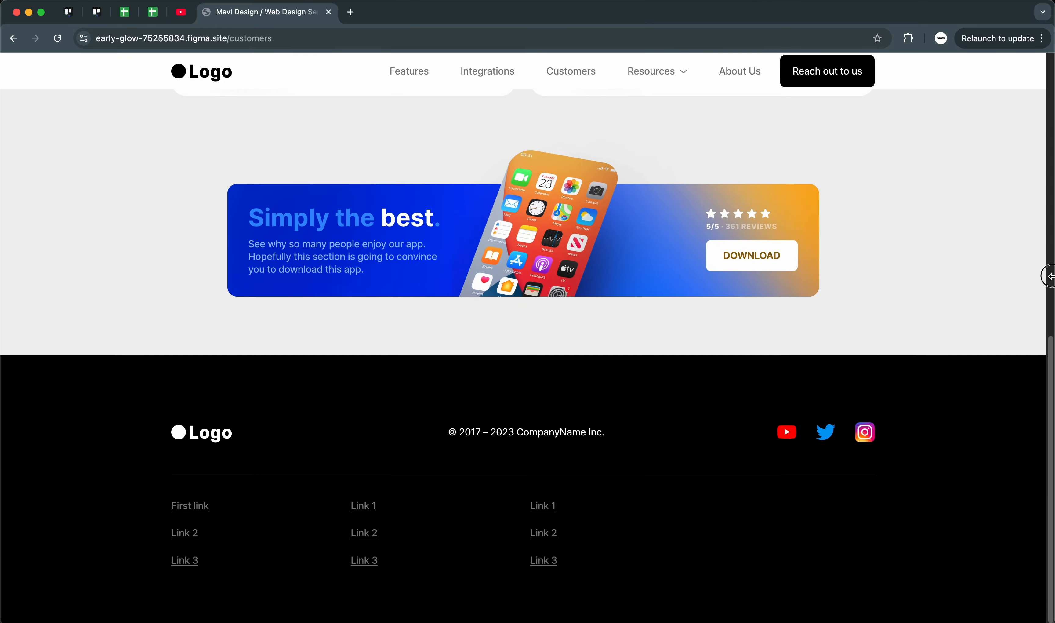
# Step: Narrow the browser window to tablet width and widen it again to examine the live /customers page, then return to Figma
pyautogui.moveTo(1048, 276); pyautogui.dragTo(800, 276)
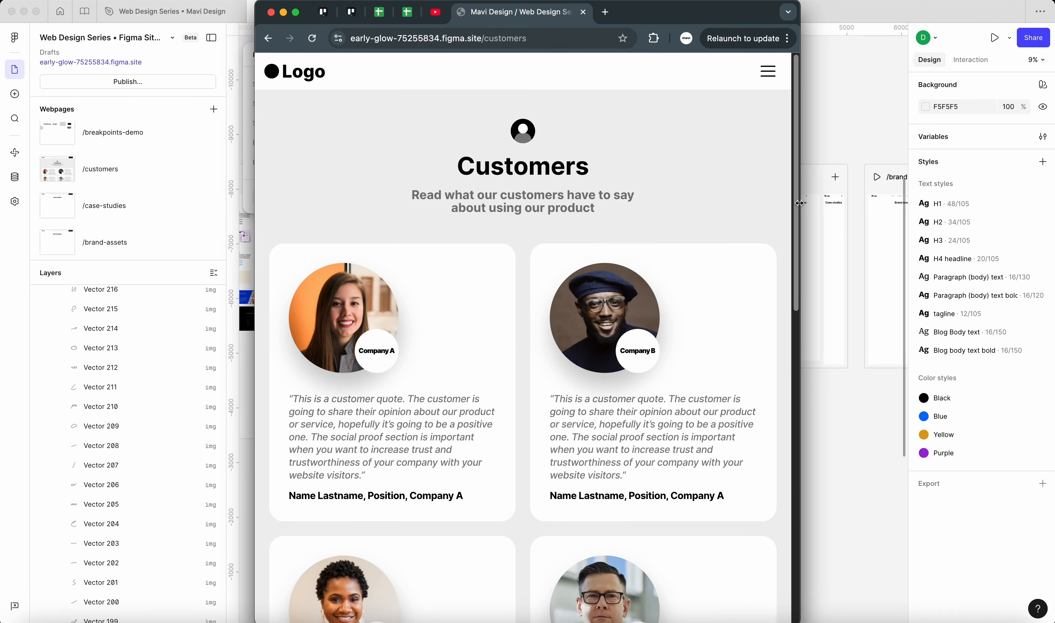
pyautogui.moveTo(799, 203); pyautogui.dragTo(1015, 254)
pyautogui.scroll(-10, 884, 254)
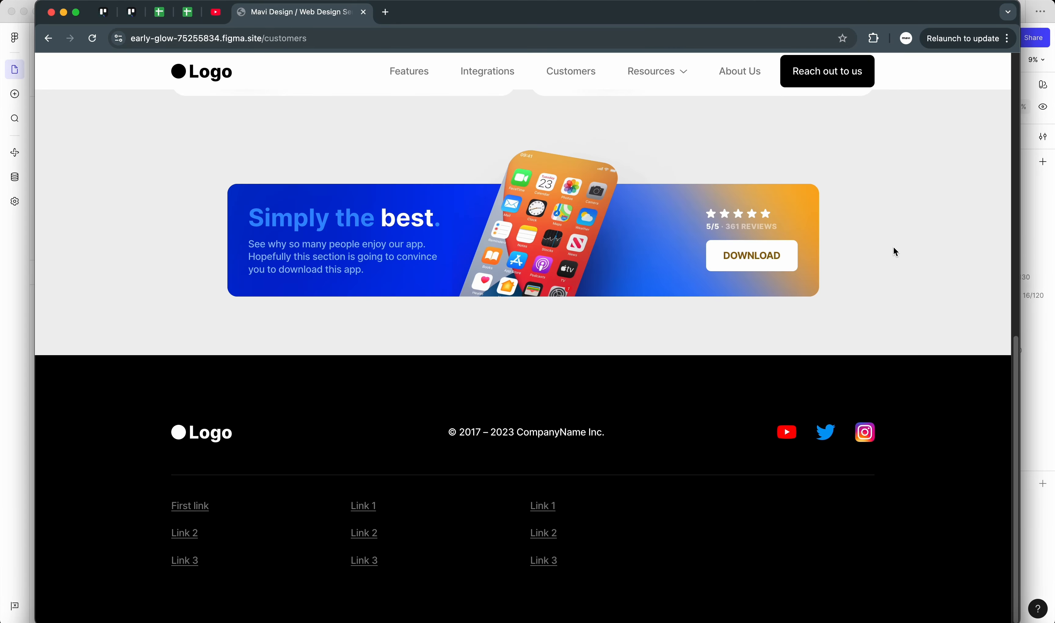
pyautogui.scroll(10, 894, 246)
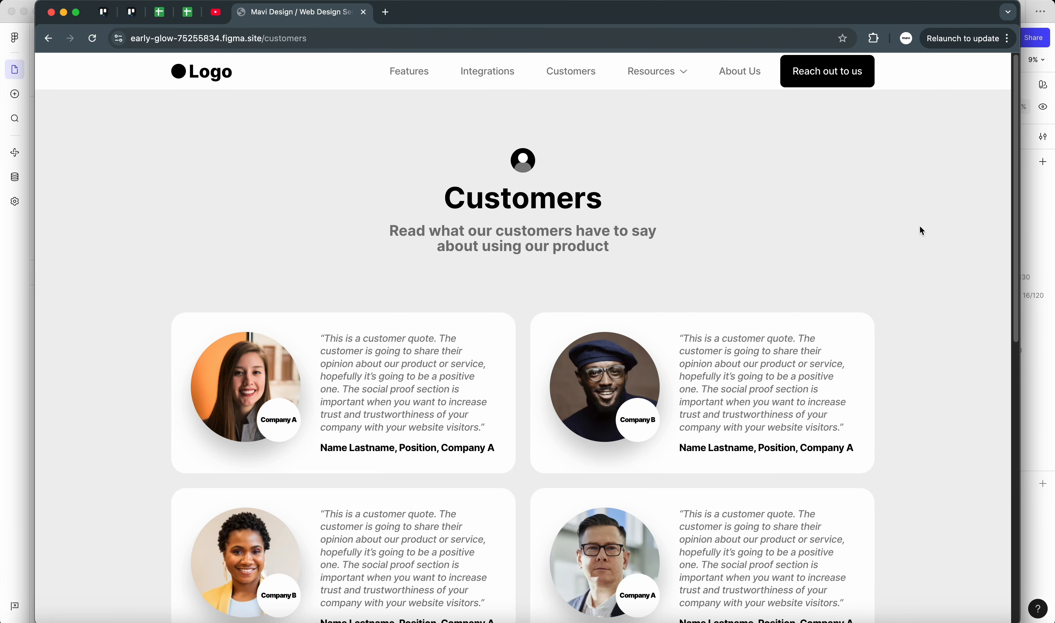
pyautogui.click(1052, 280)
pyautogui.click(461, 55)
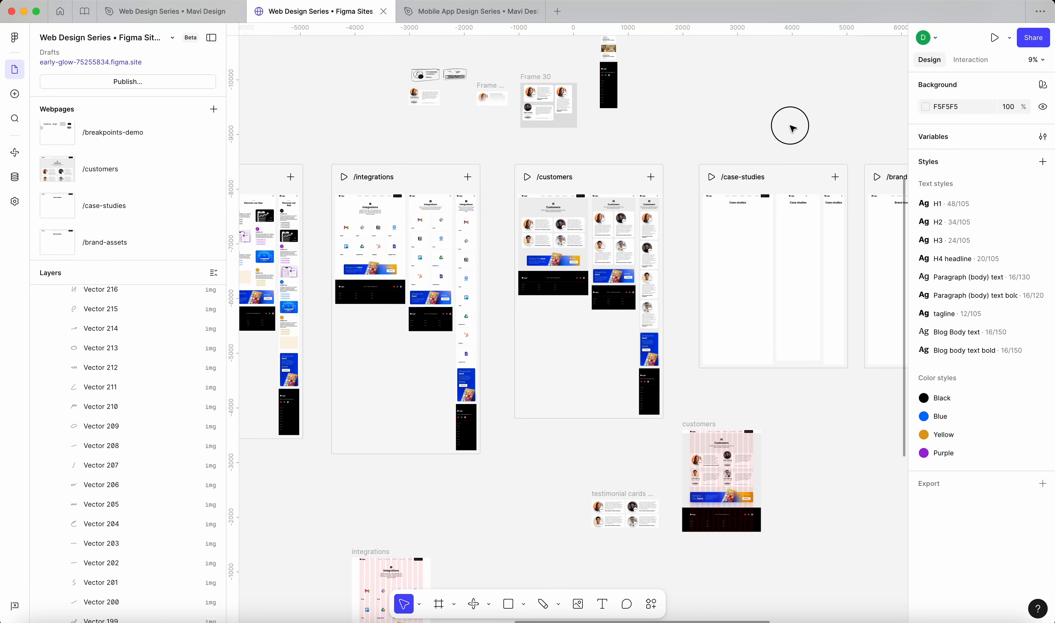
# Step: Look over the whole canvas of pages and source designs, then examine the desktop, tablet and mobile breakpoints of /customers
pyautogui.scroll(4, 620, 242)
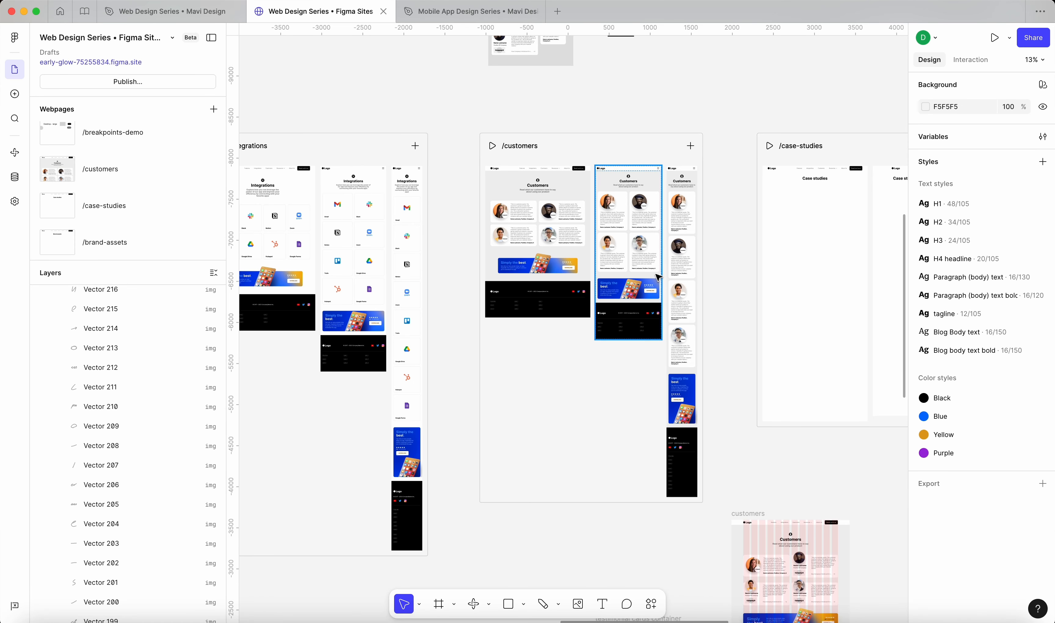
pyautogui.scroll(-10, 658, 277)
pyautogui.moveTo(899, 508); pyautogui.dragTo(305, 156)
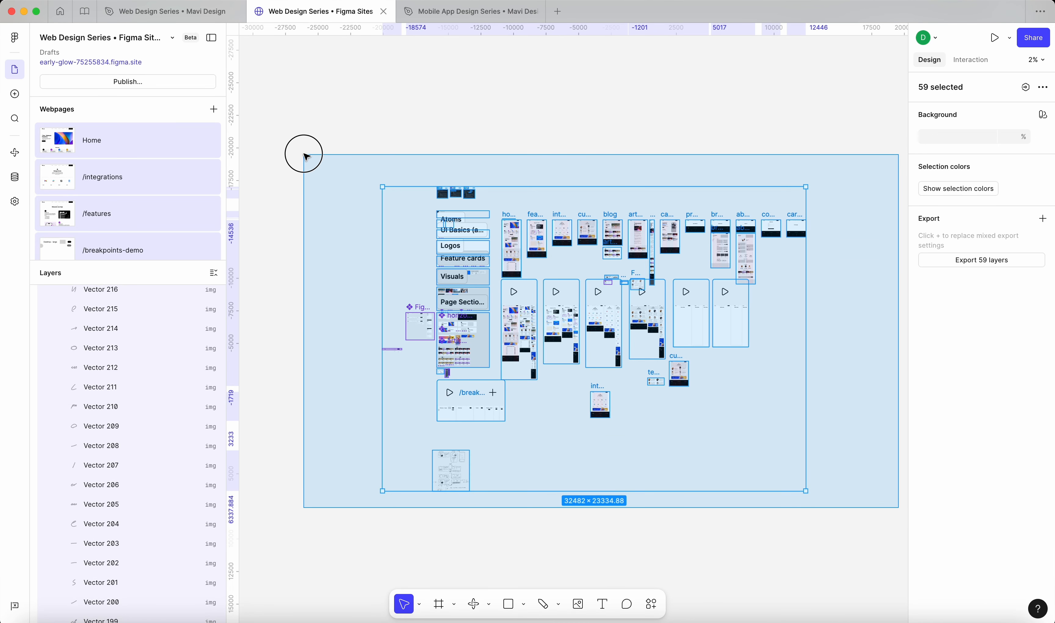
pyautogui.click(629, 448)
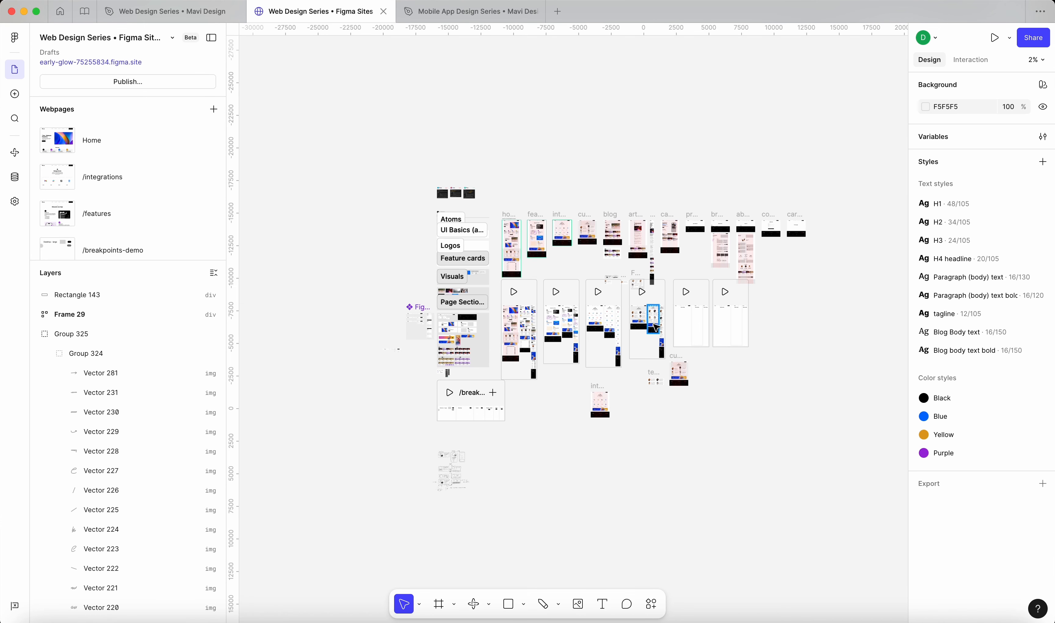
pyautogui.scroll(8, 656, 327)
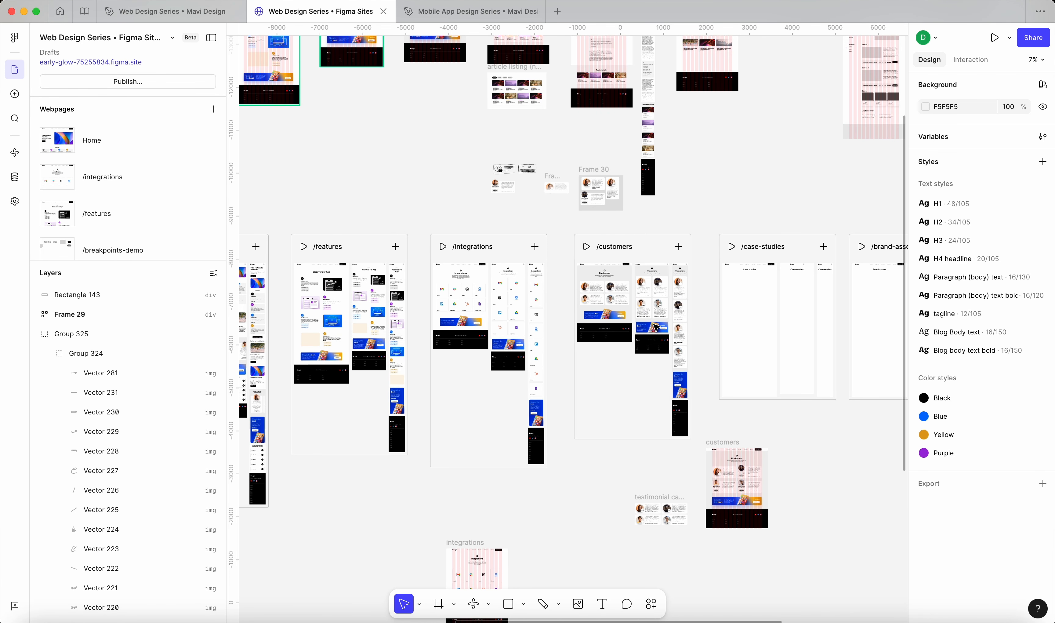
pyautogui.scroll(8, 656, 327)
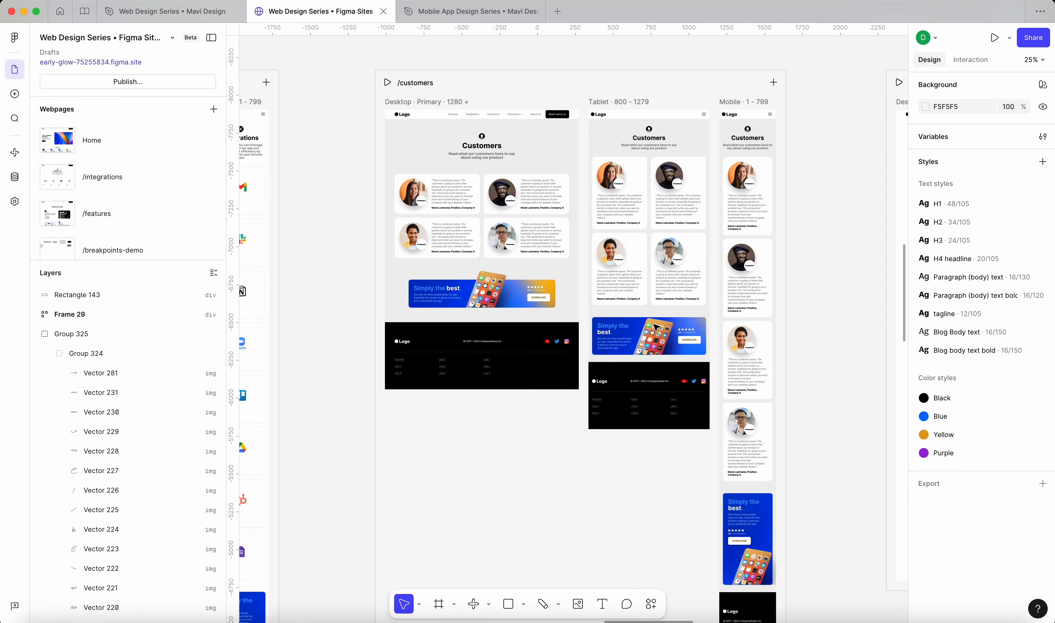